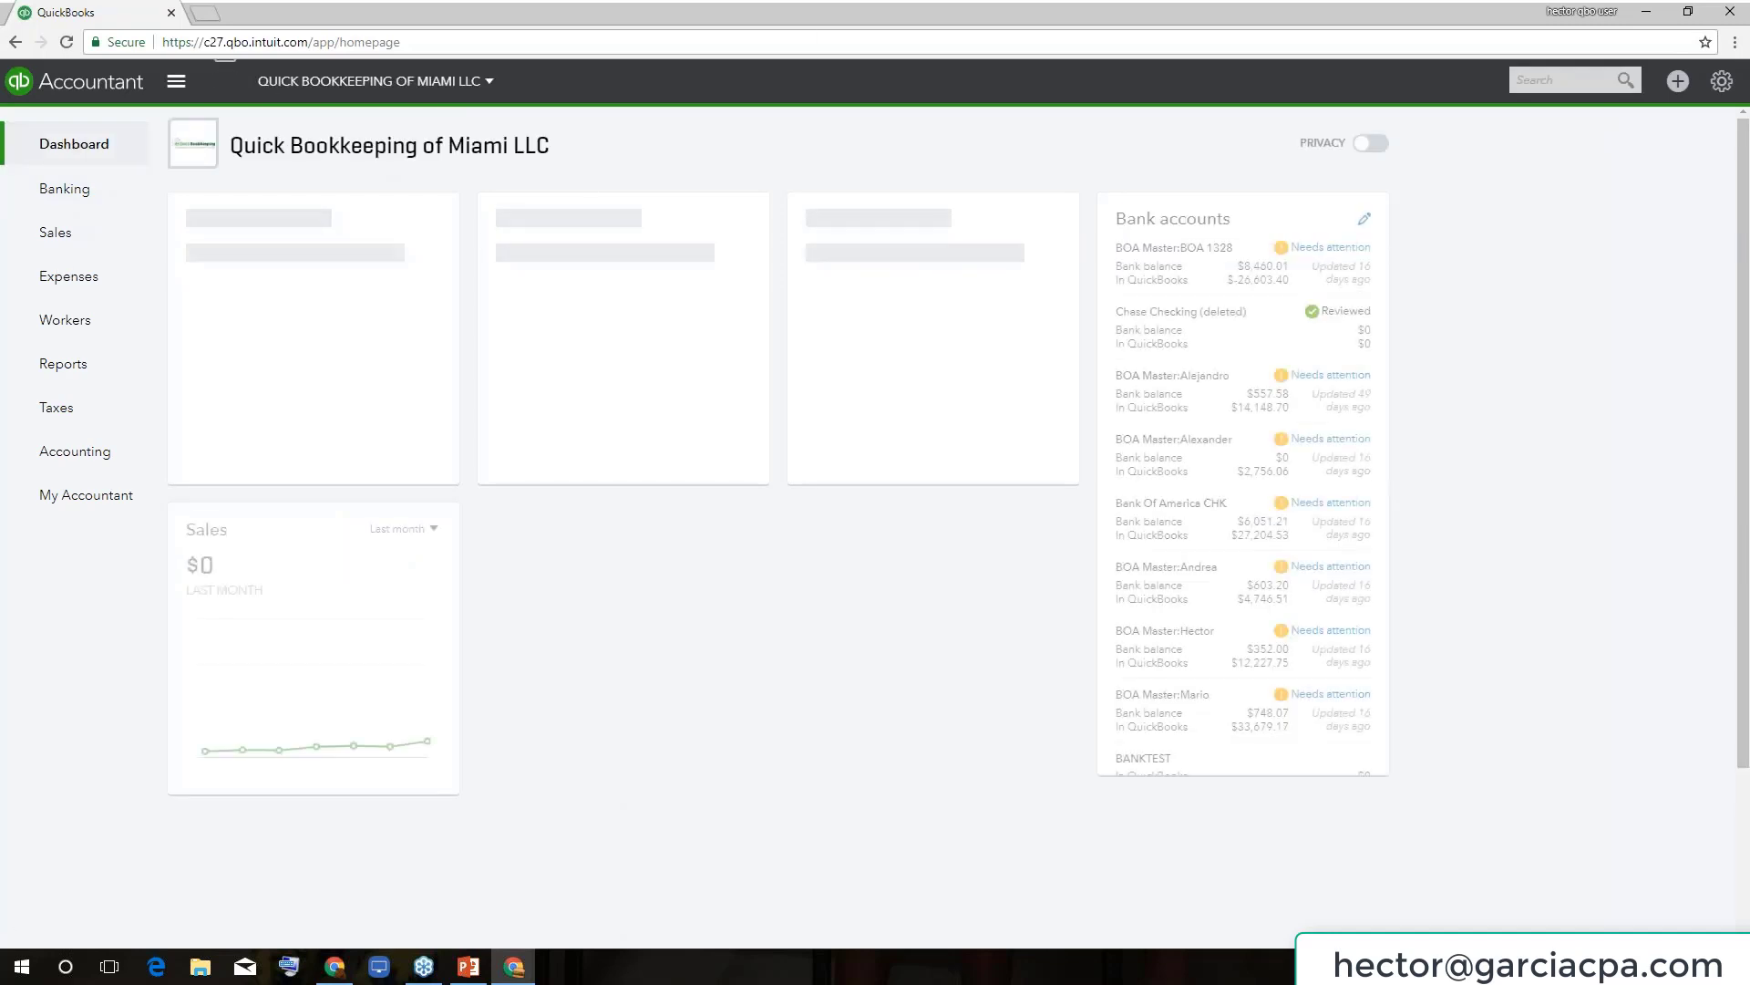
left_click(223, 41)
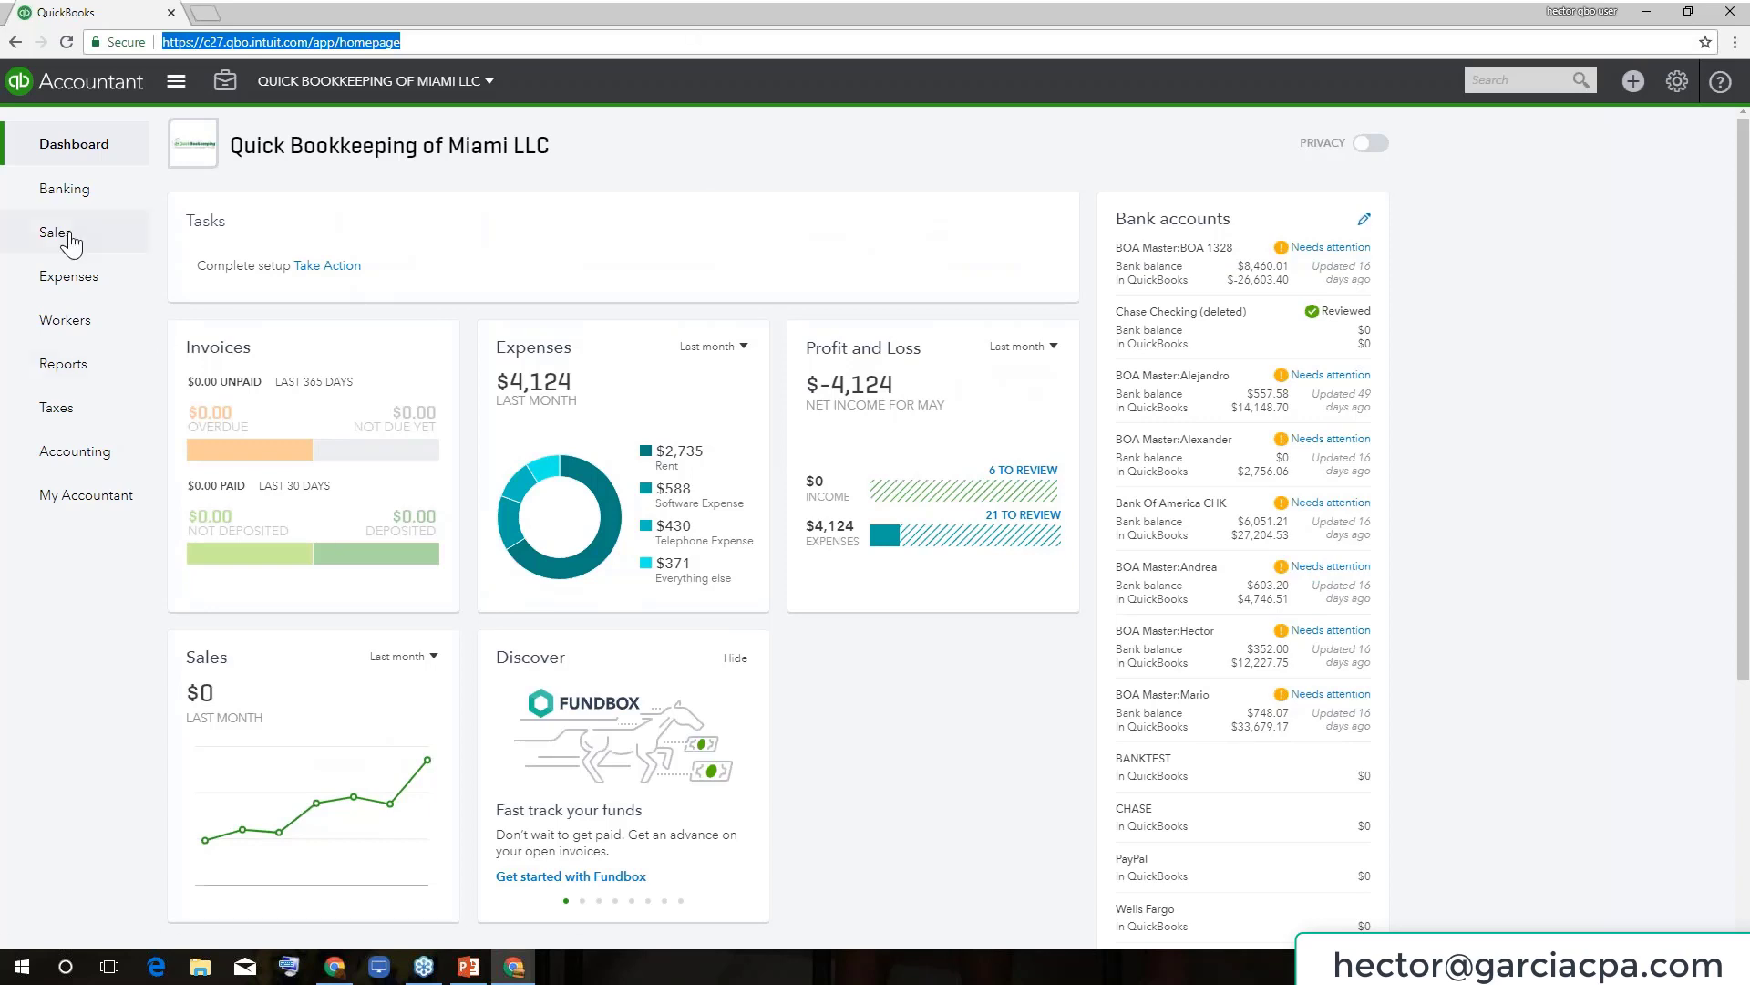
left_click(72, 153)
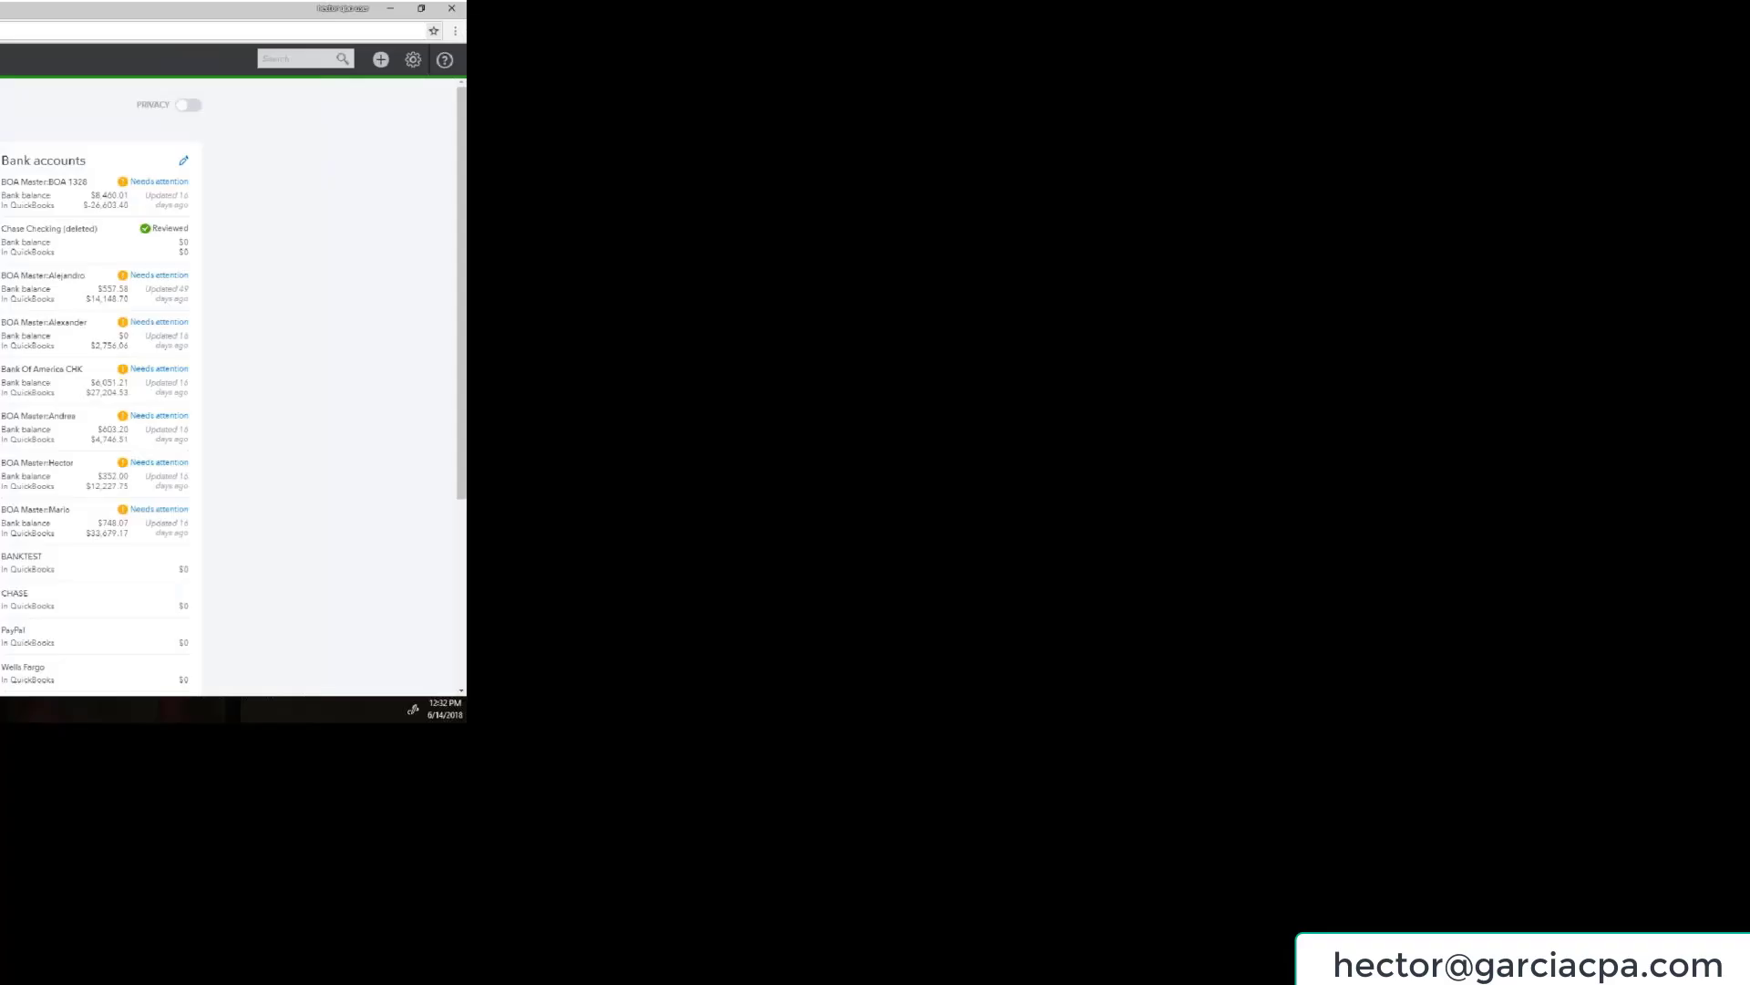
mouse_move(594, 115)
left_mouse_down()
mouse_move(467, 25)
mouse_move(580, 96)
mouse_move(490, 16)
mouse_move(629, 56)
mouse_move(481, 95)
left_mouse_up()
key("Escape")
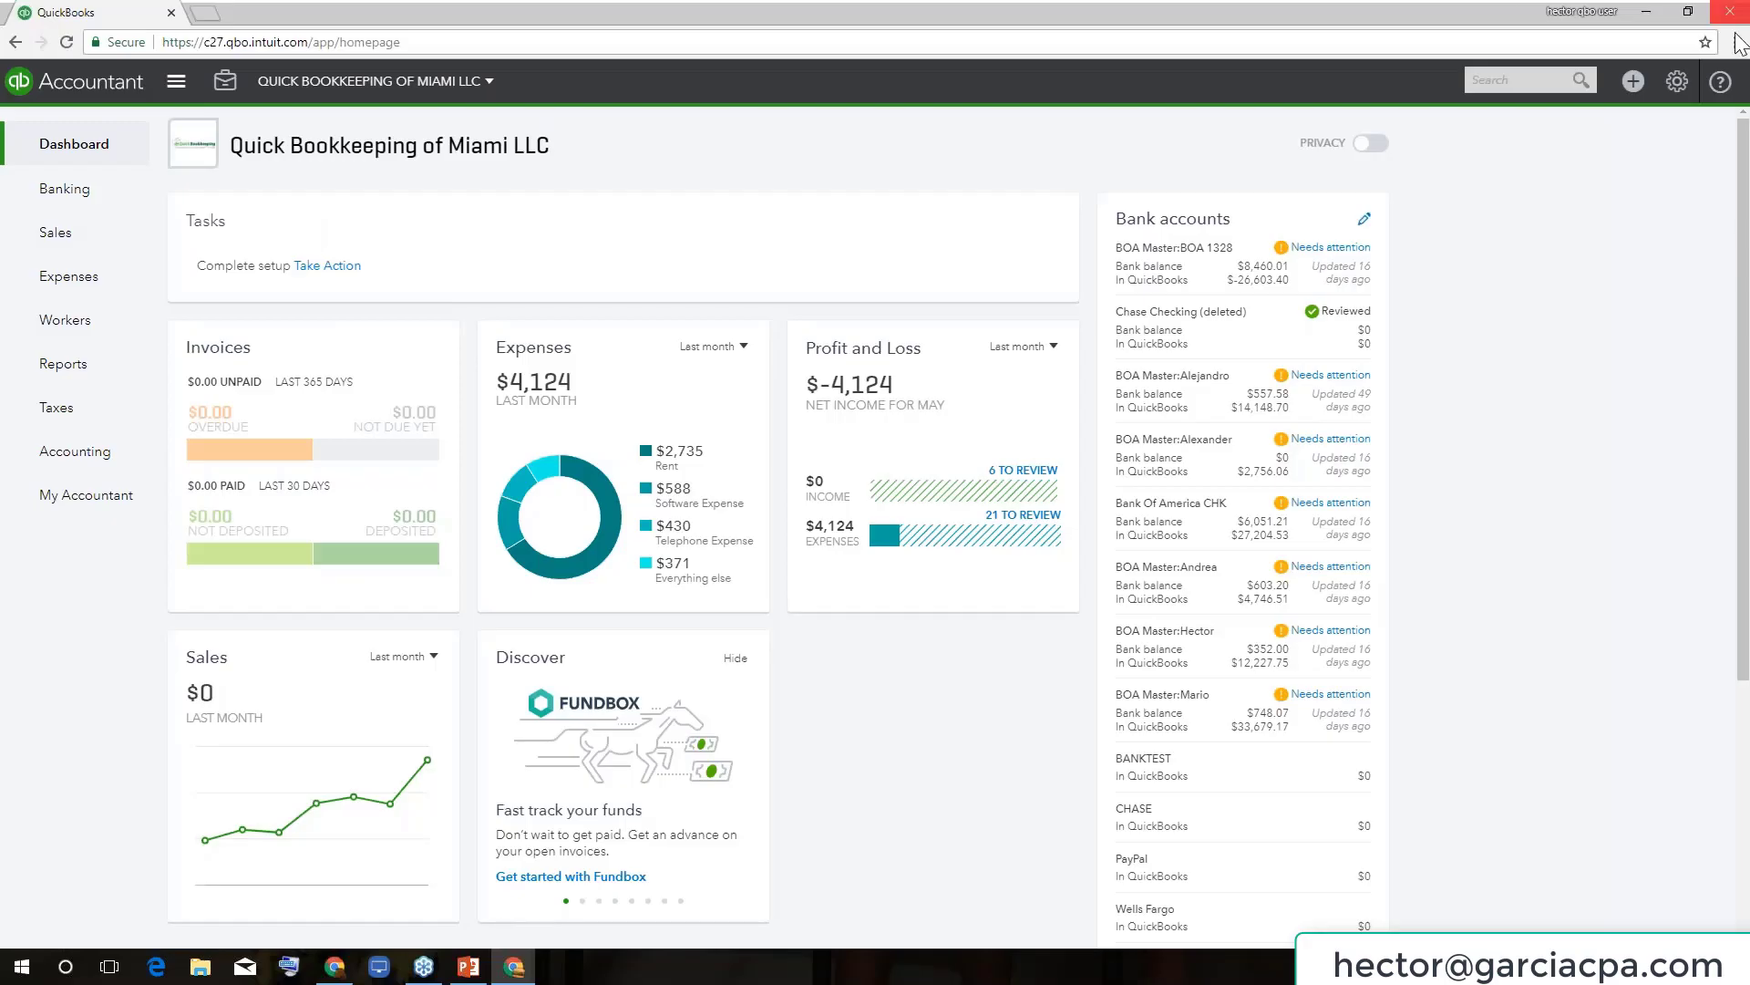
Bookmark the company dashboard page in the browser under the name Homepage.
left_click(1706, 43)
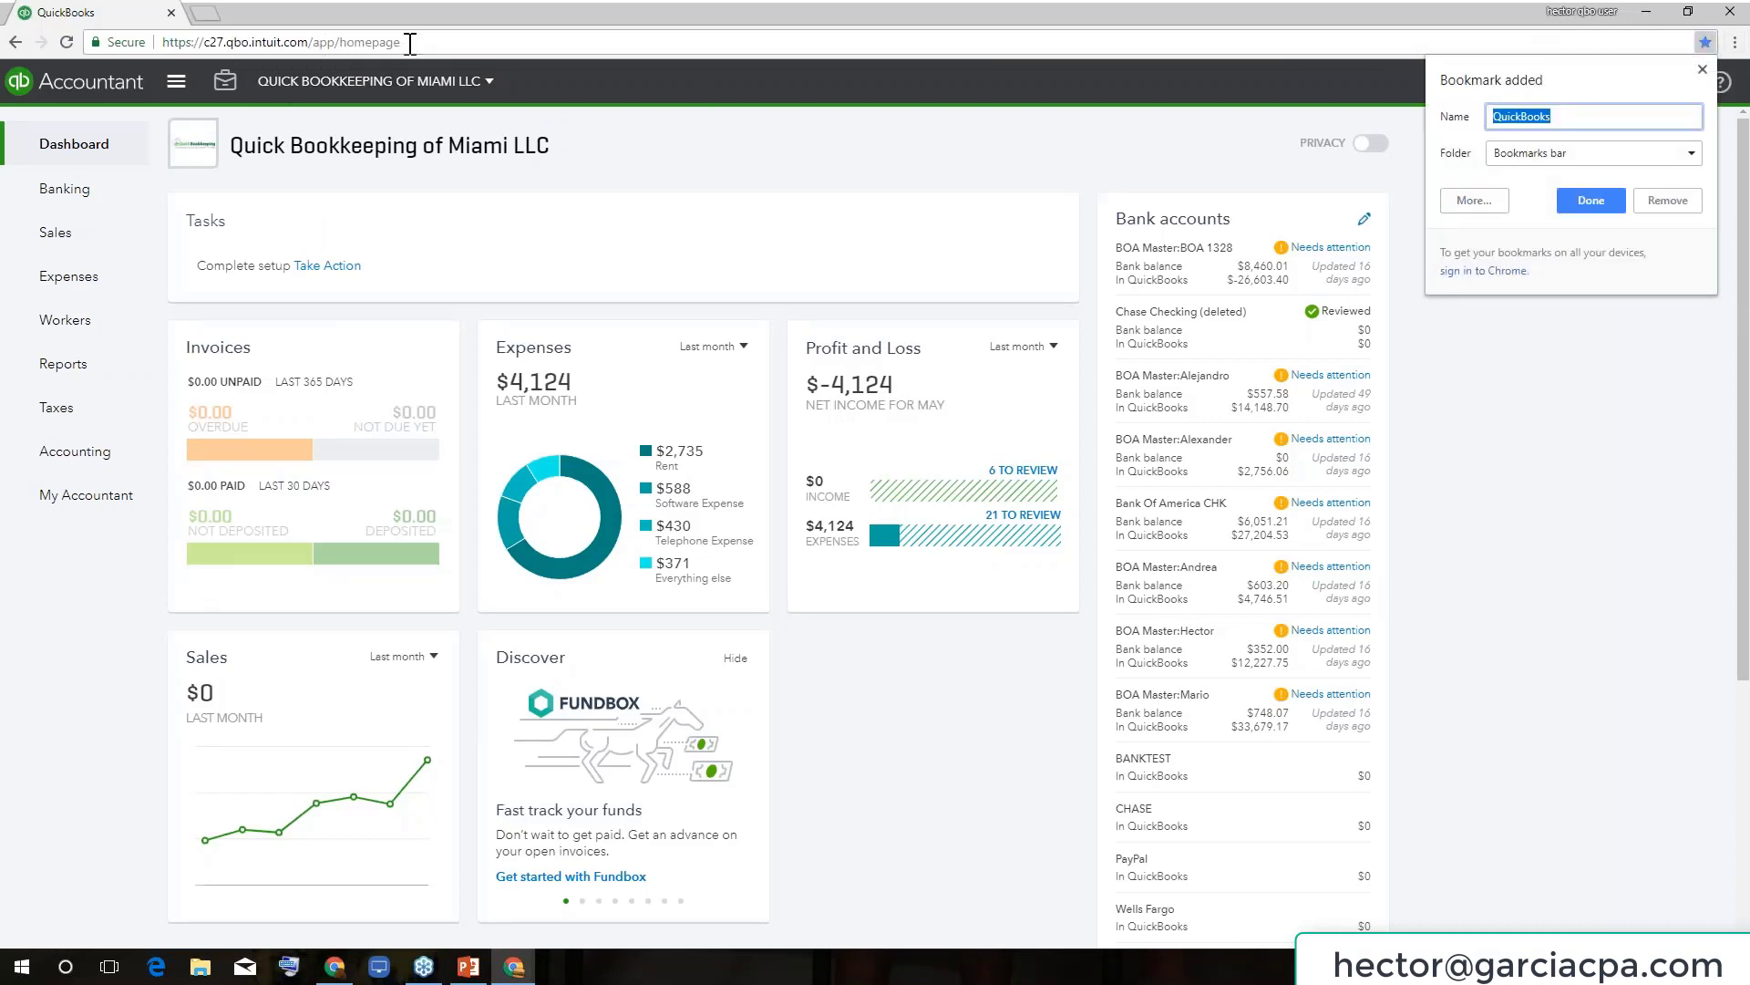
left_click(1558, 111)
left_click_drag(1567, 115, 1461, 116)
type("Homepage")
left_click(1591, 199)
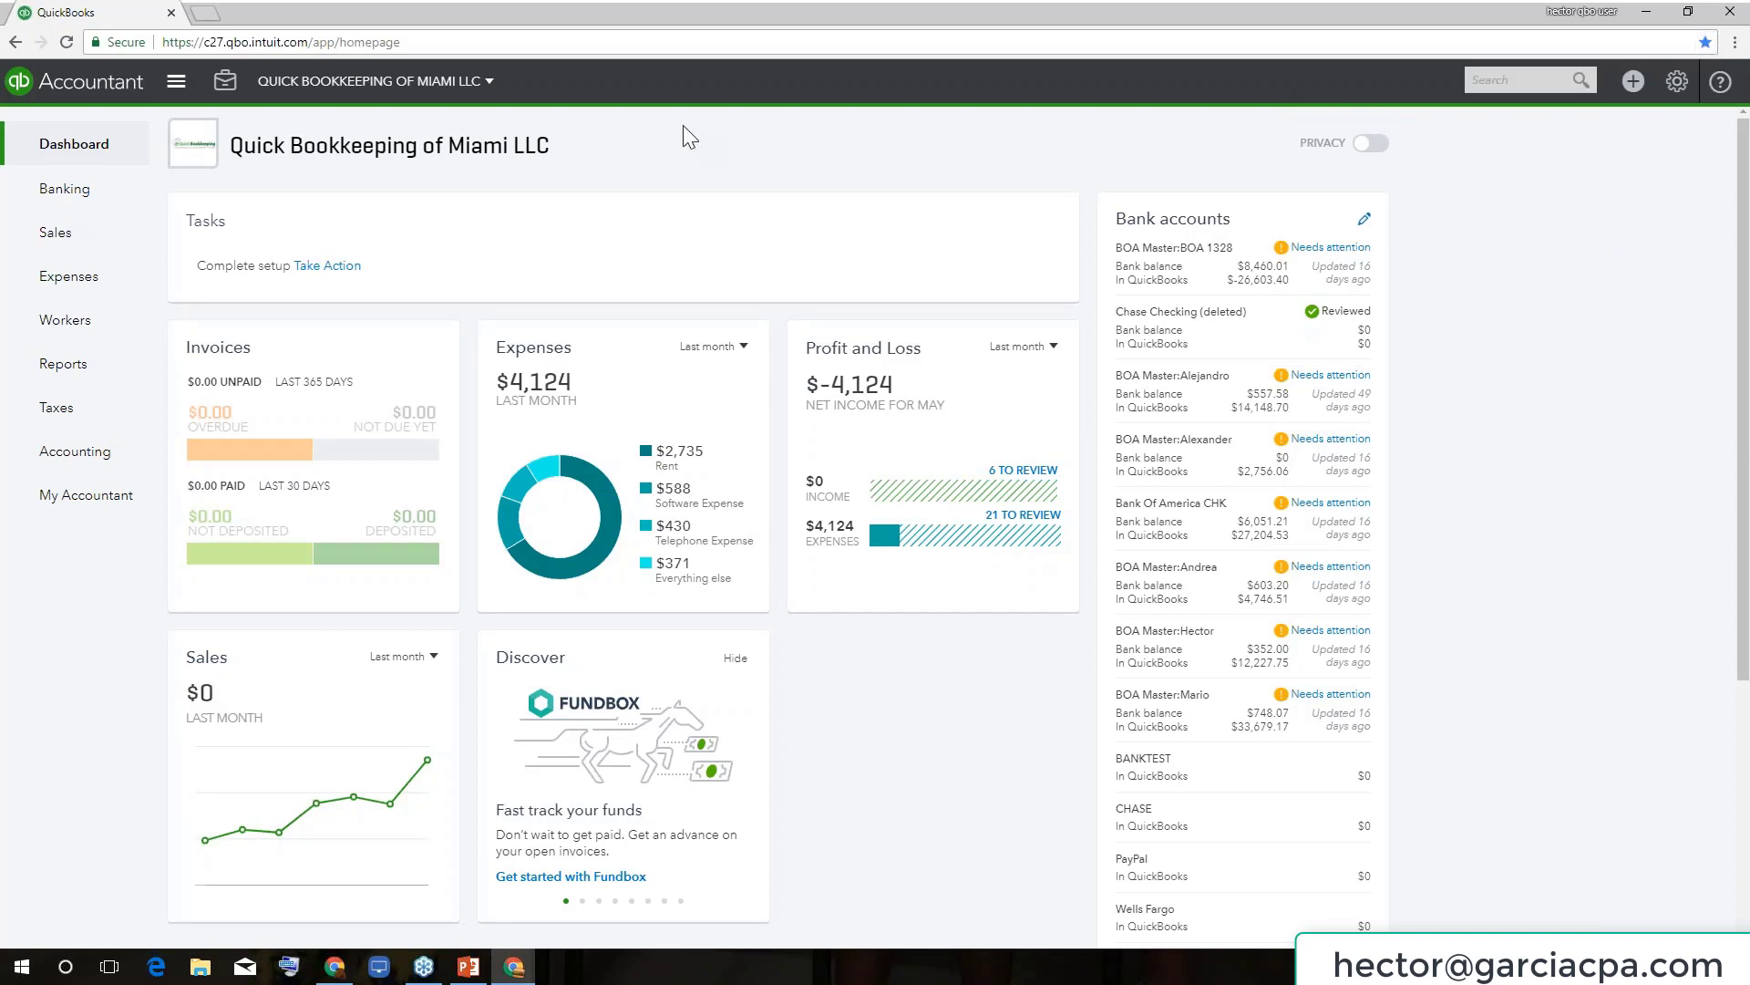
Turn on the browser's bookmarks bar, toggle it off and on again, and leave it showing.
left_click(1735, 43)
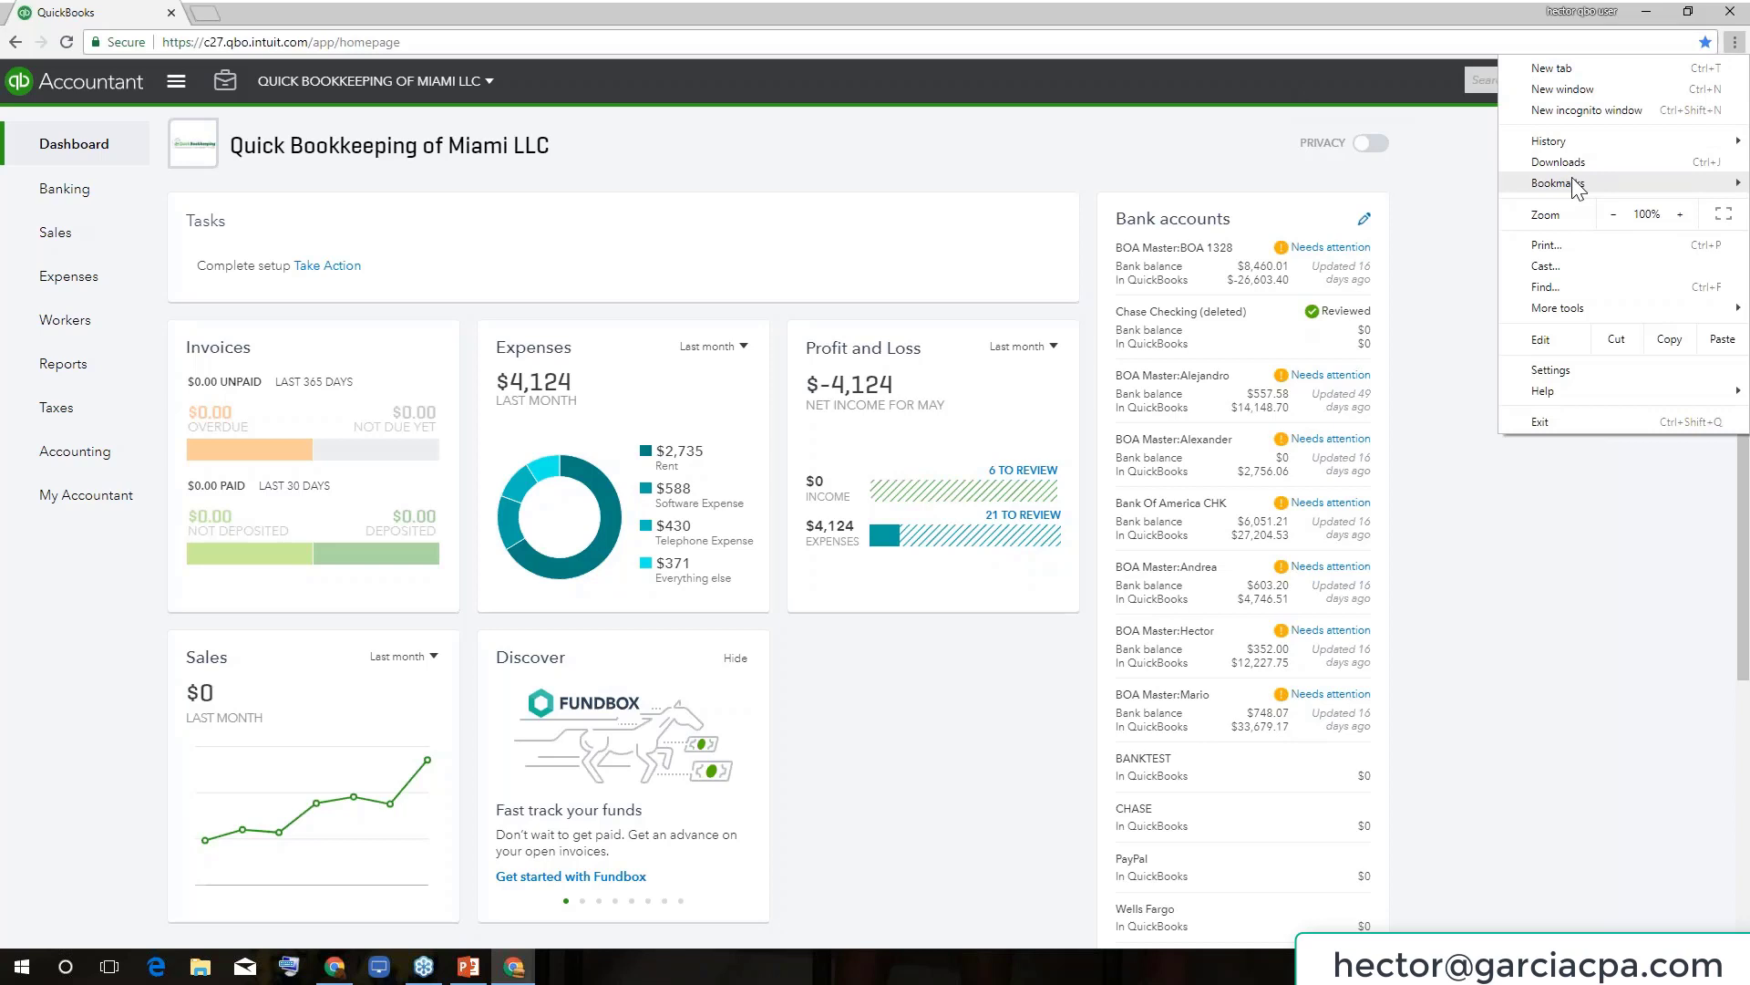
mouse_move(1569, 185)
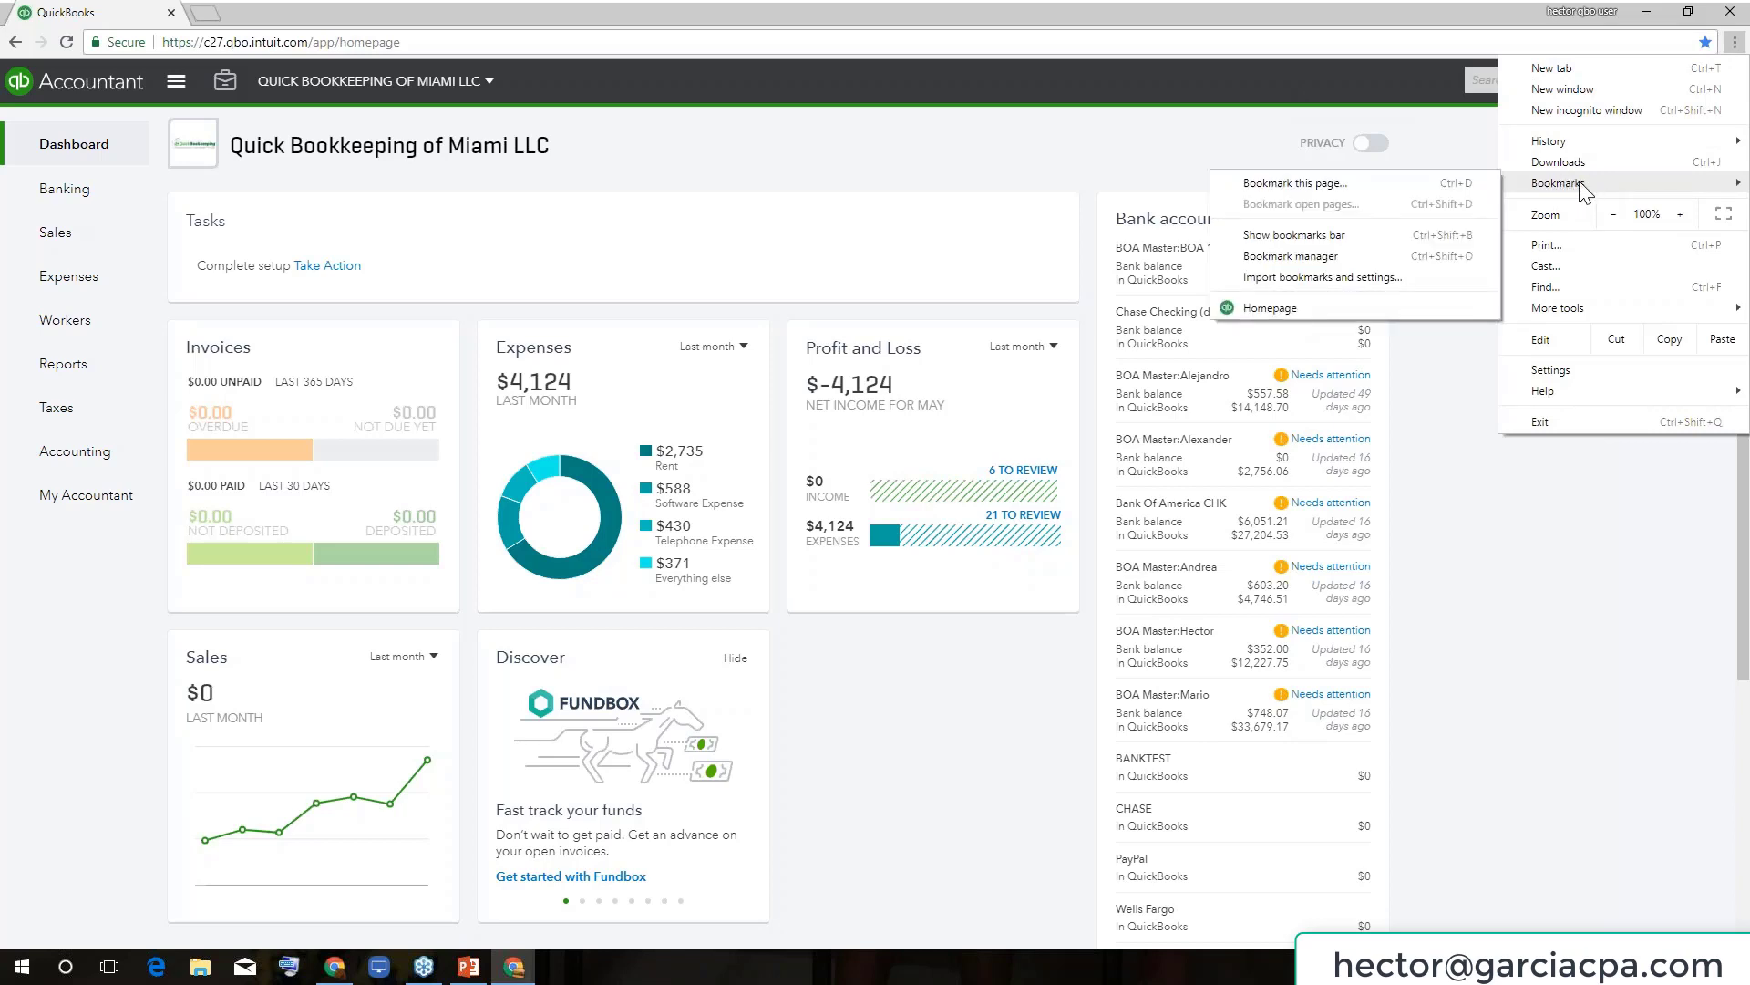
left_click(1334, 239)
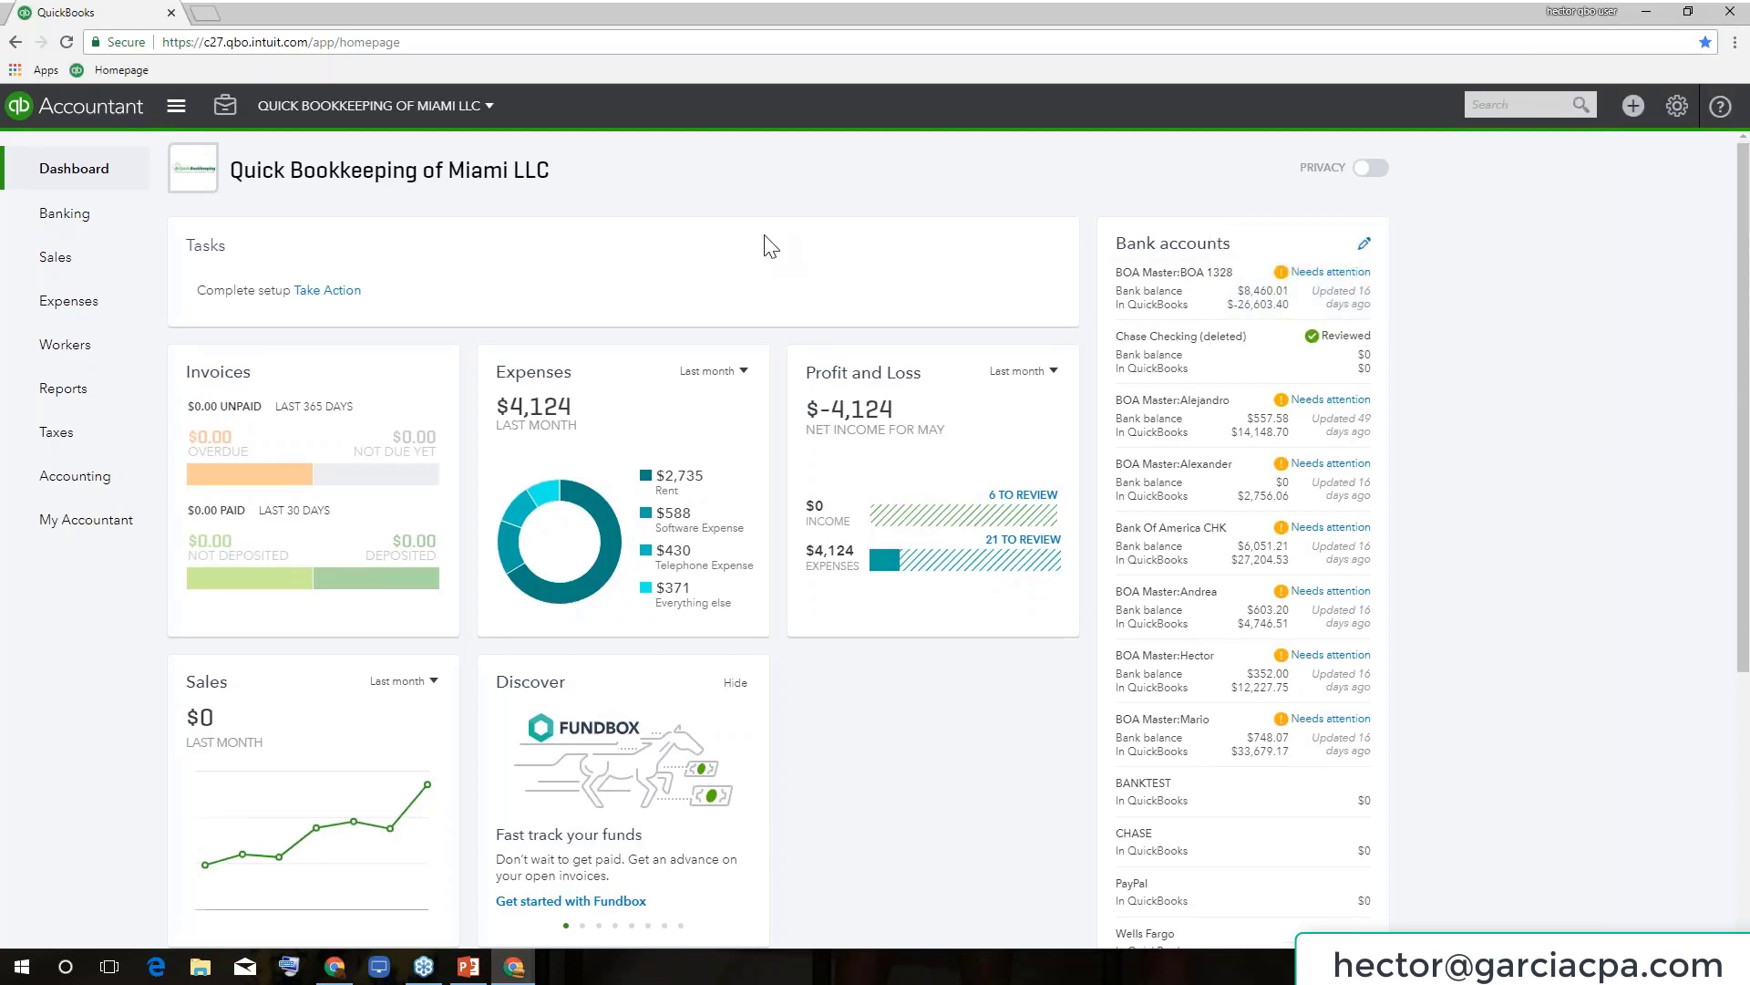
key("ctrl+shift+b")
key("ctrl+shift+b")
key("ctrl+shift+b")
key("ctrl+shift+b")
Open the Banking page and bookmark it on the bookmarks bar as Banking.
left_click(73, 221)
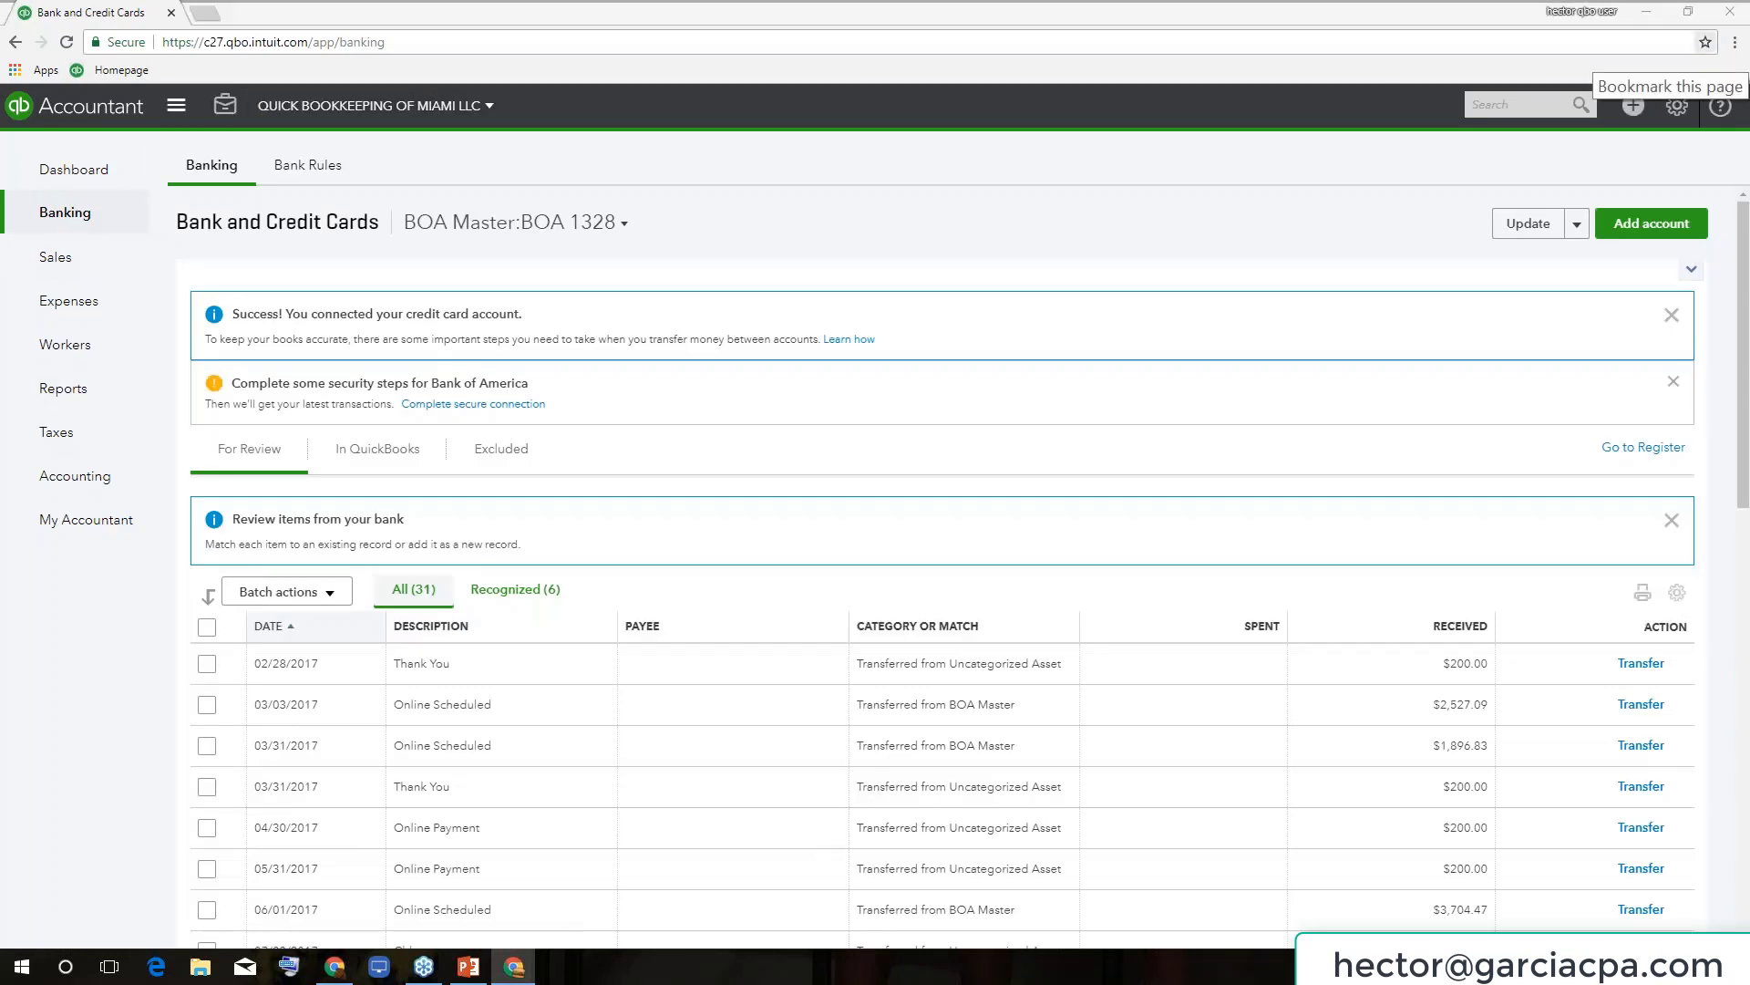
left_click(1705, 42)
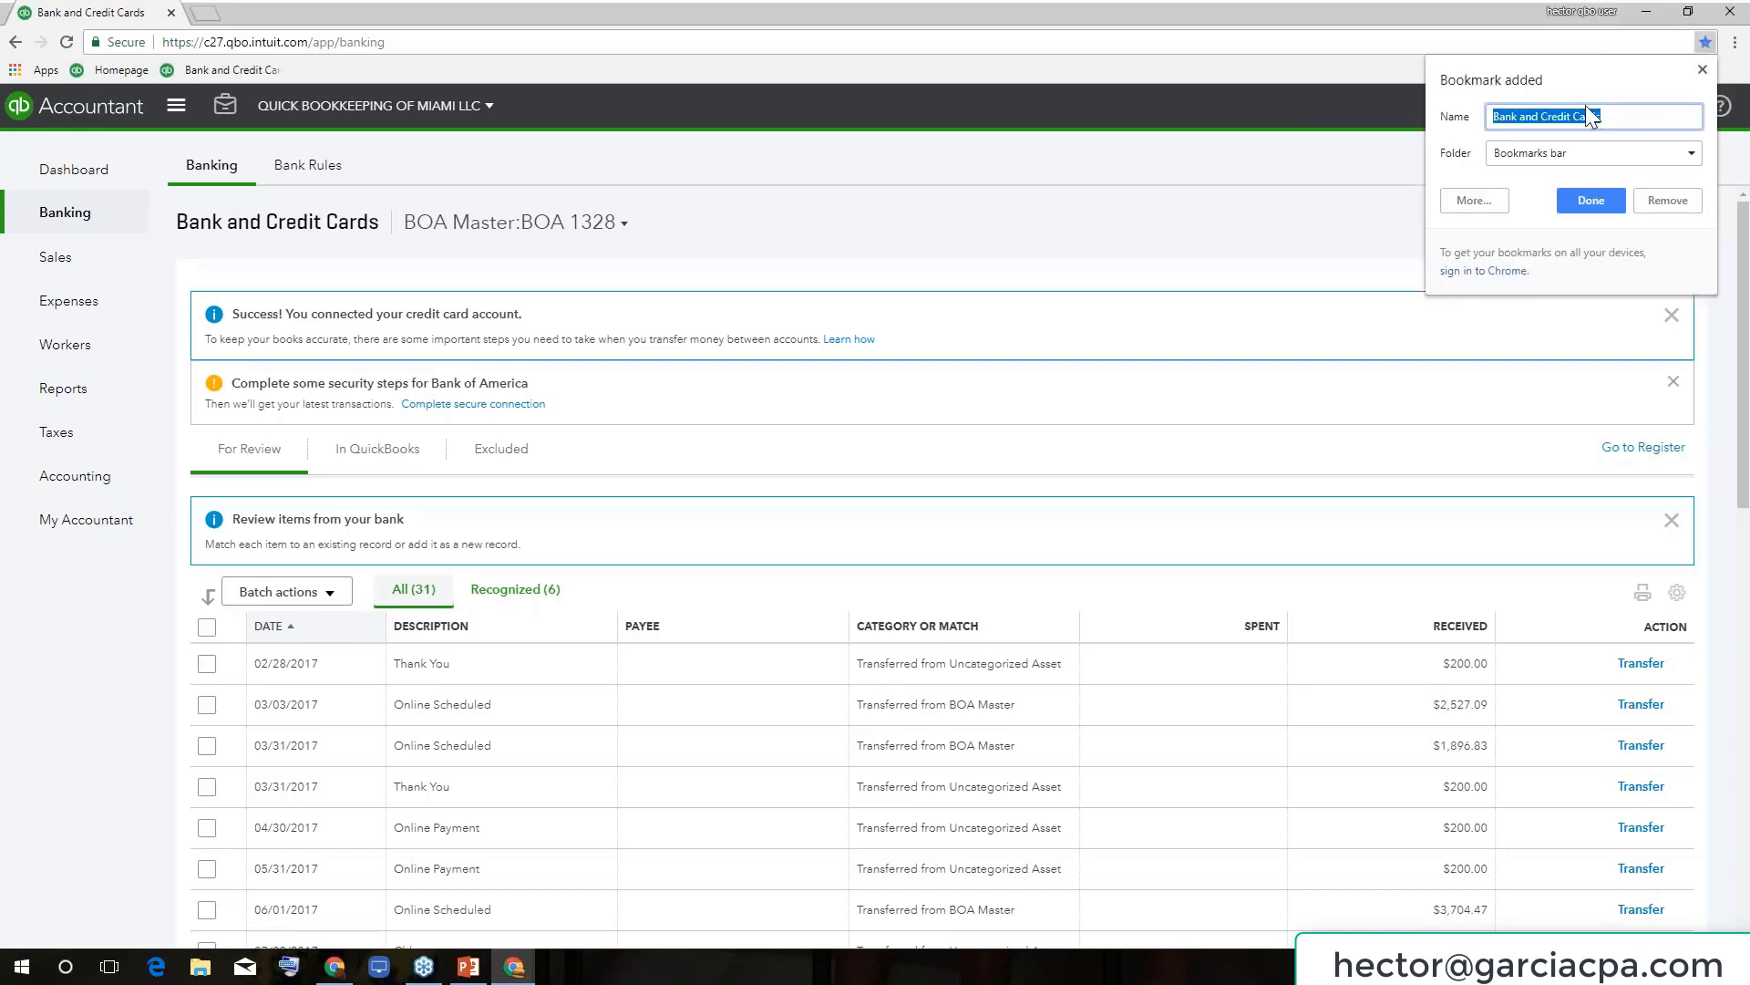
type("Banking")
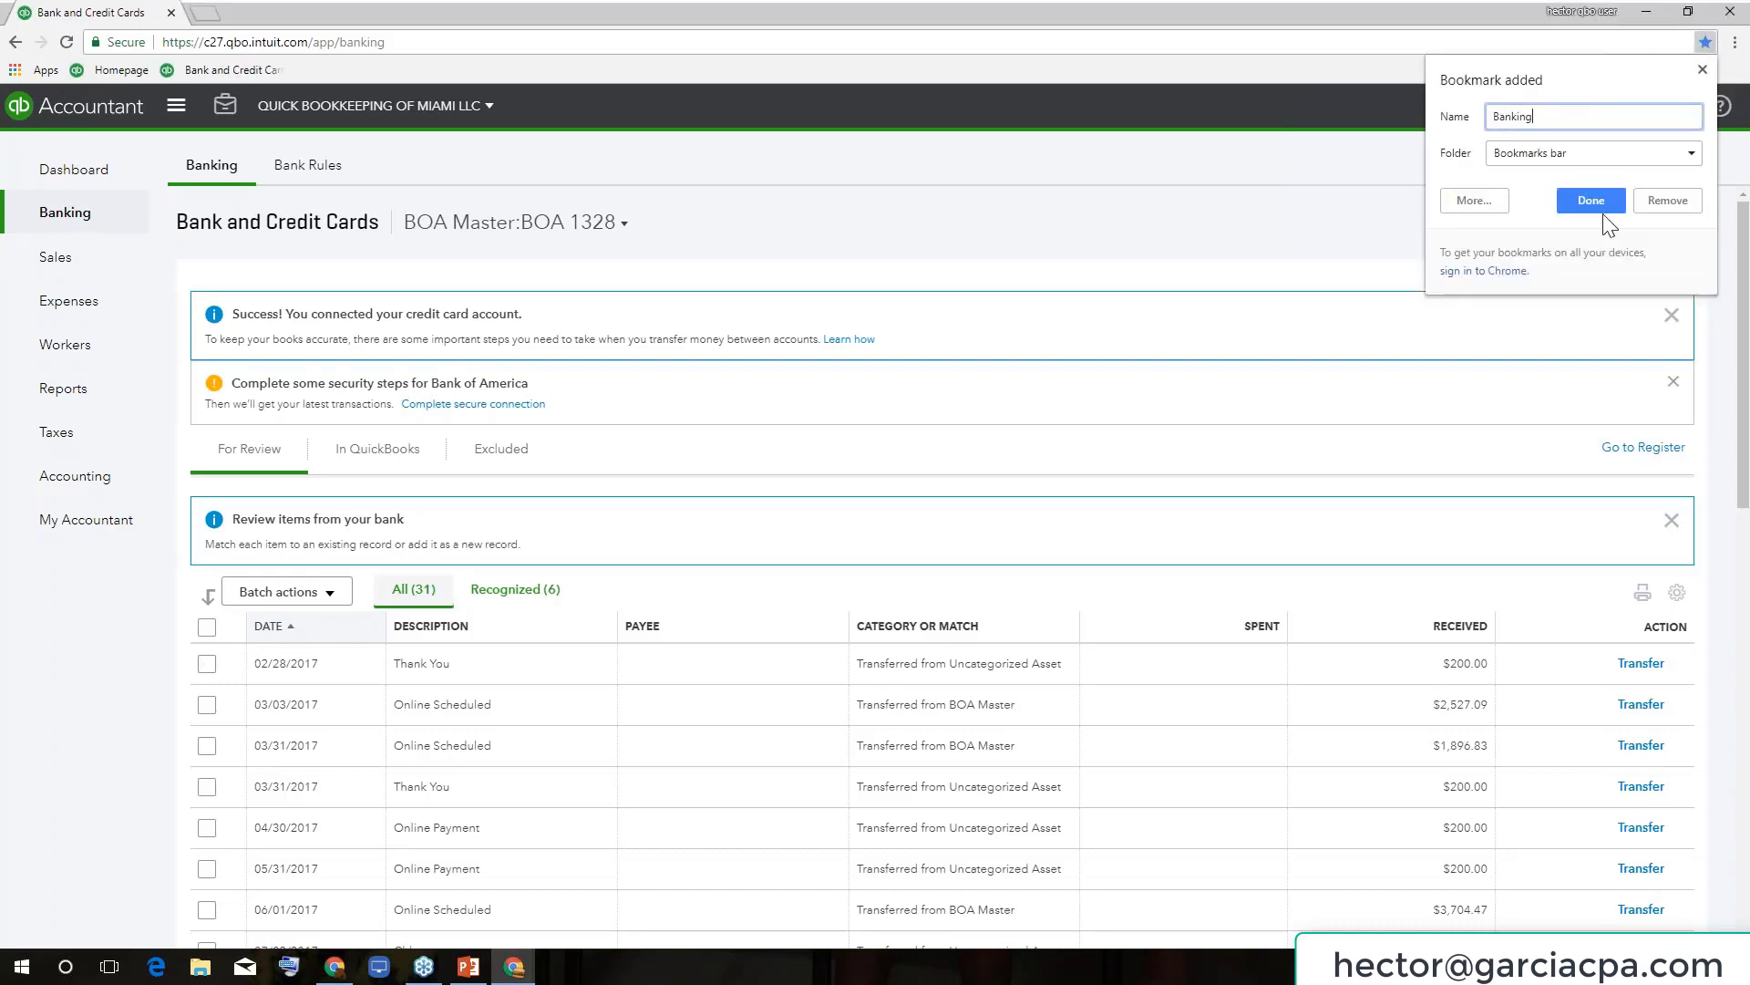
left_click(1605, 217)
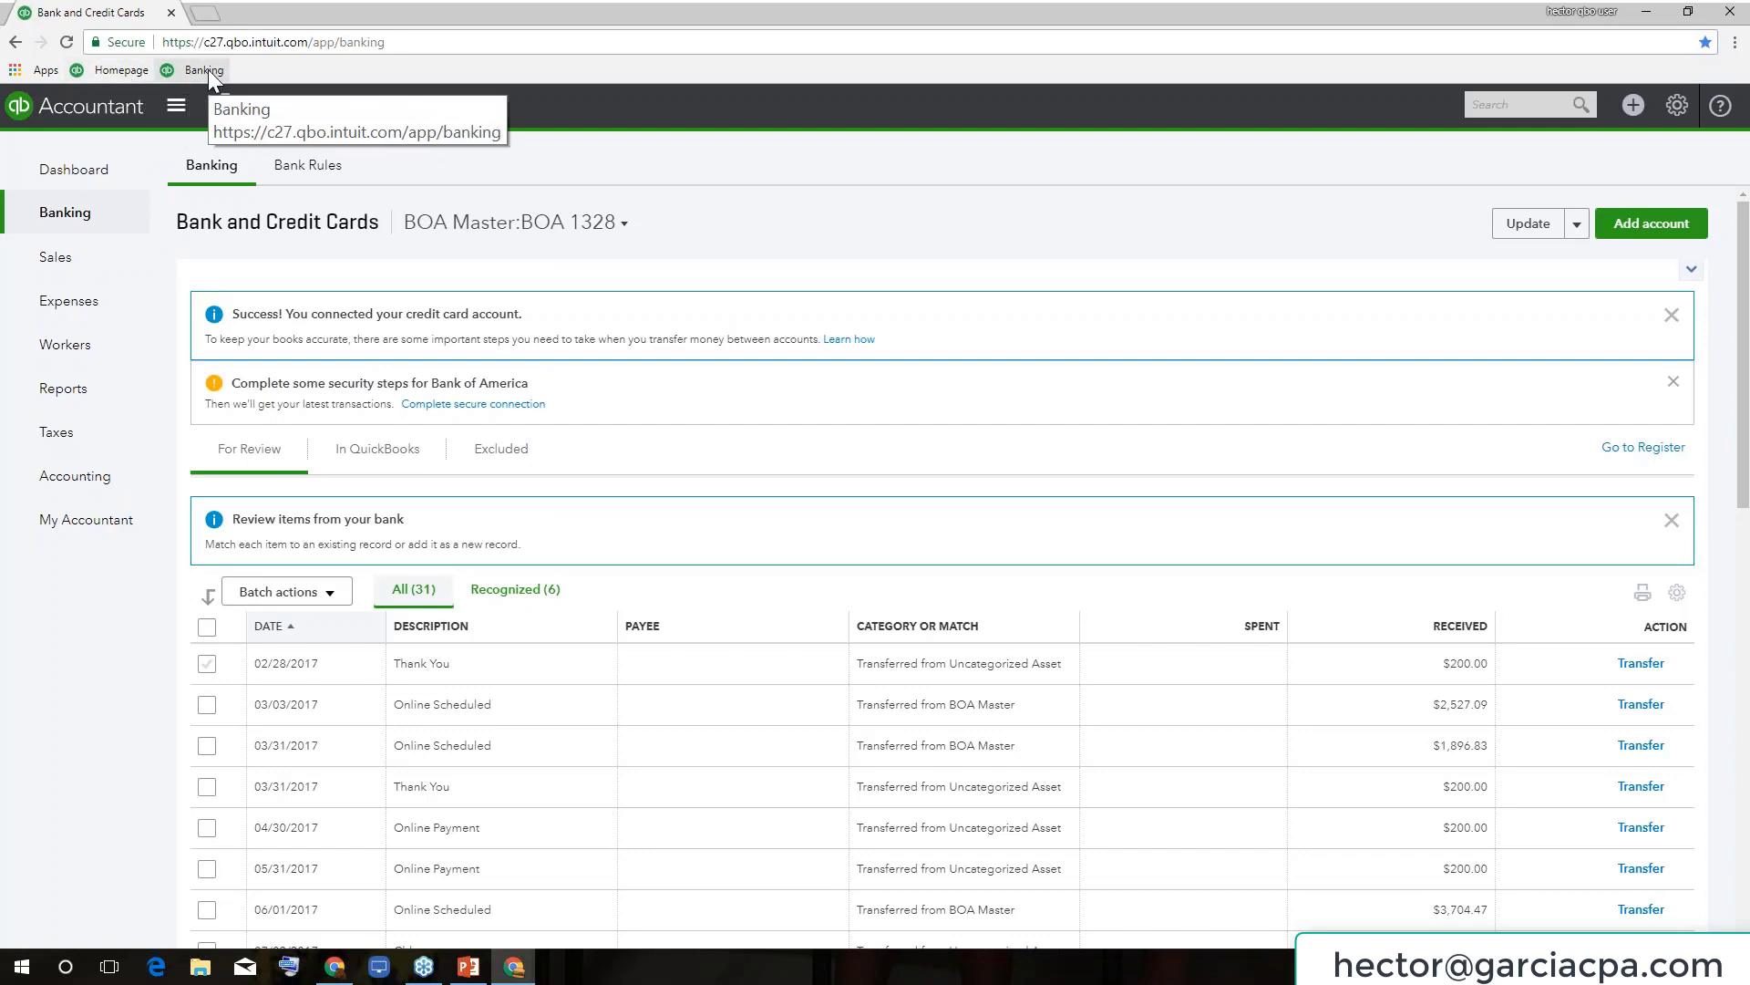
Open the Clients list under Sales and bookmark it on the bookmarks bar as Clients.
left_click(56, 262)
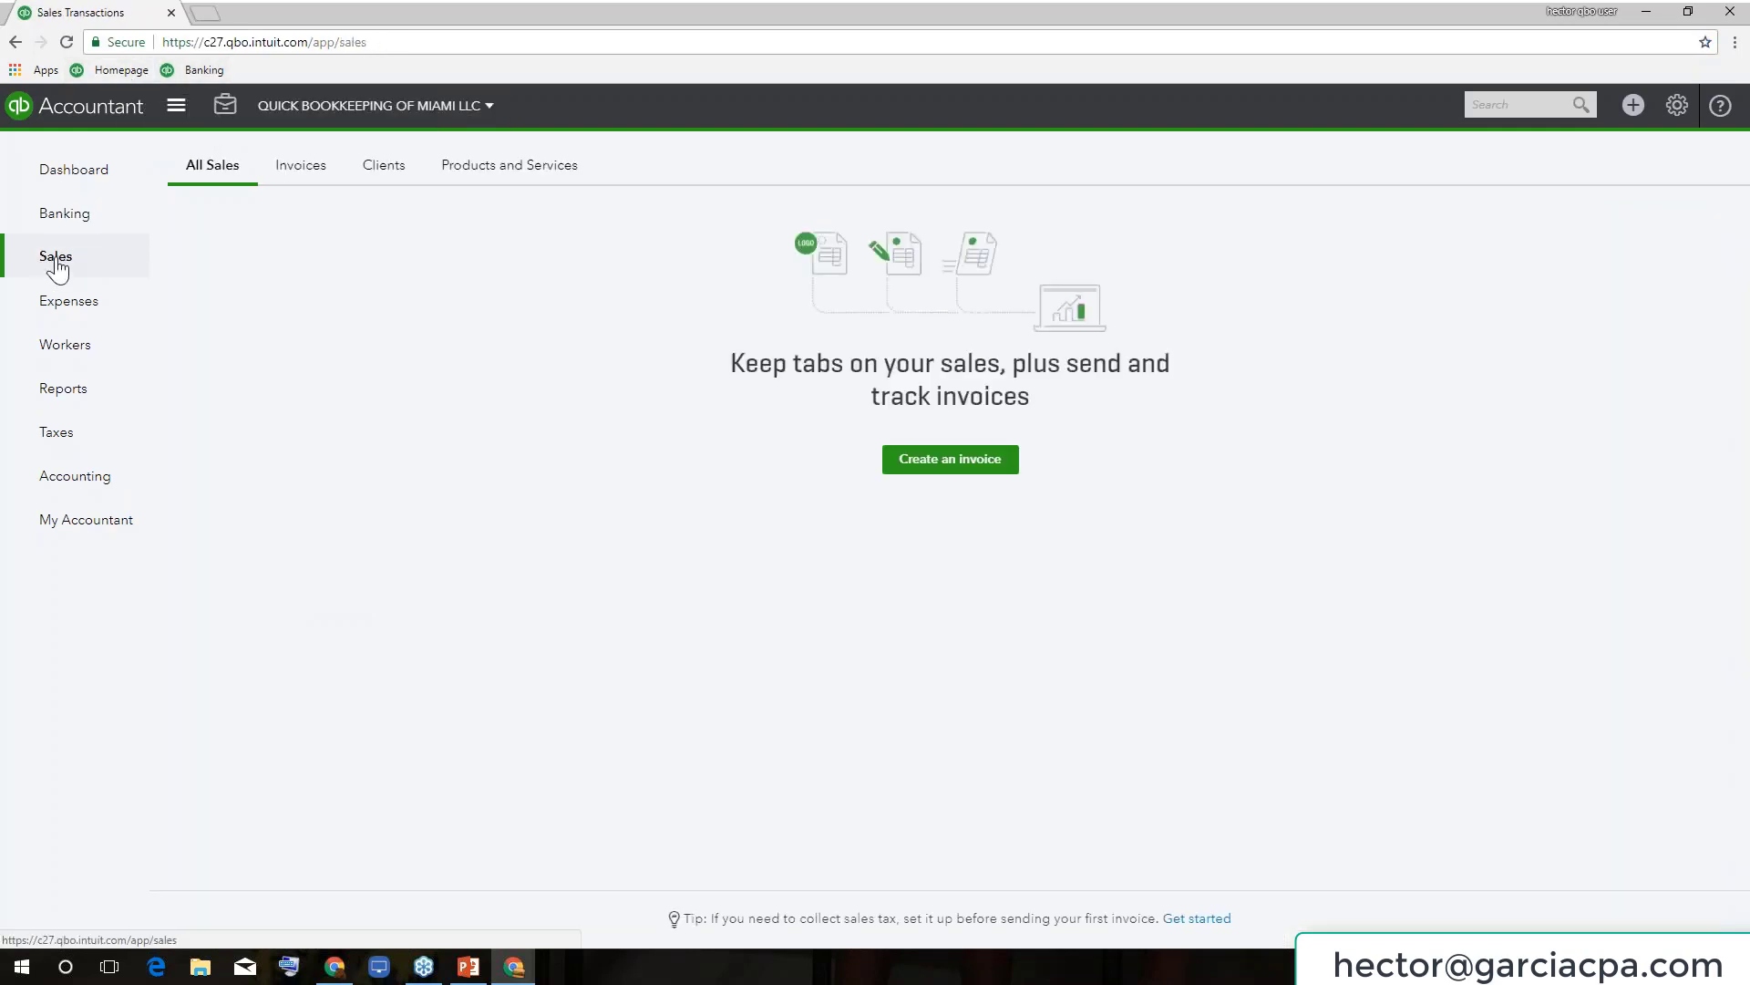
left_click(394, 173)
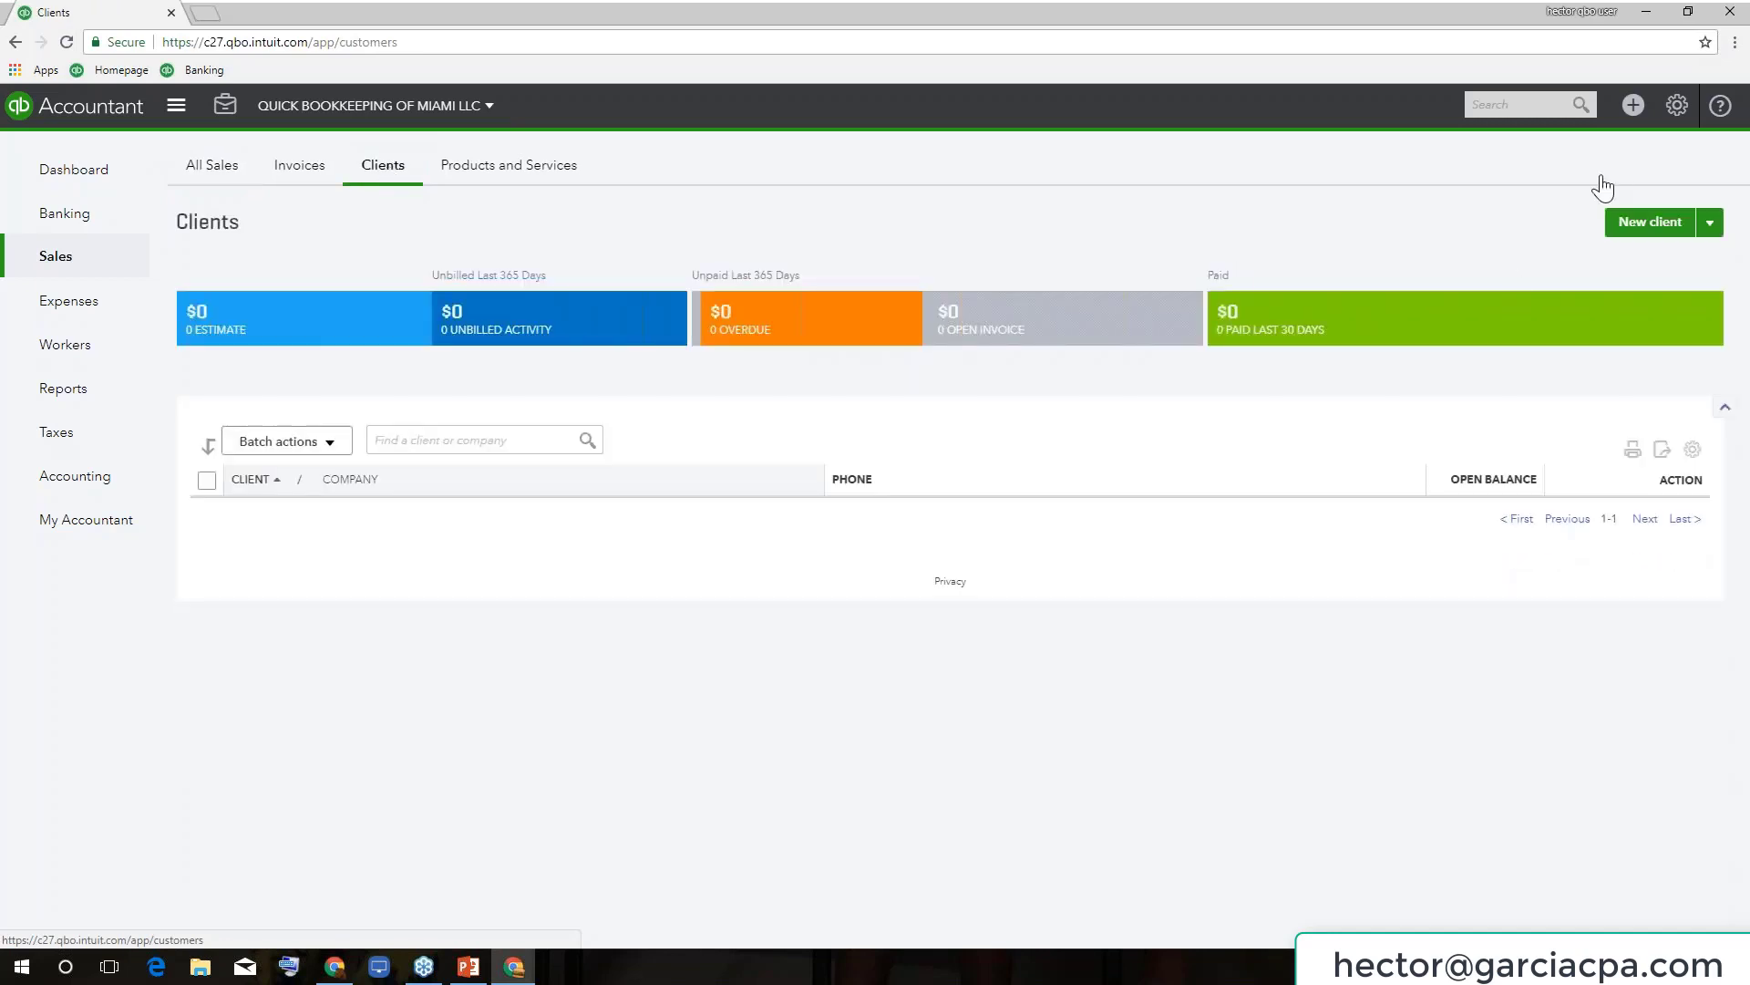
left_click(1705, 42)
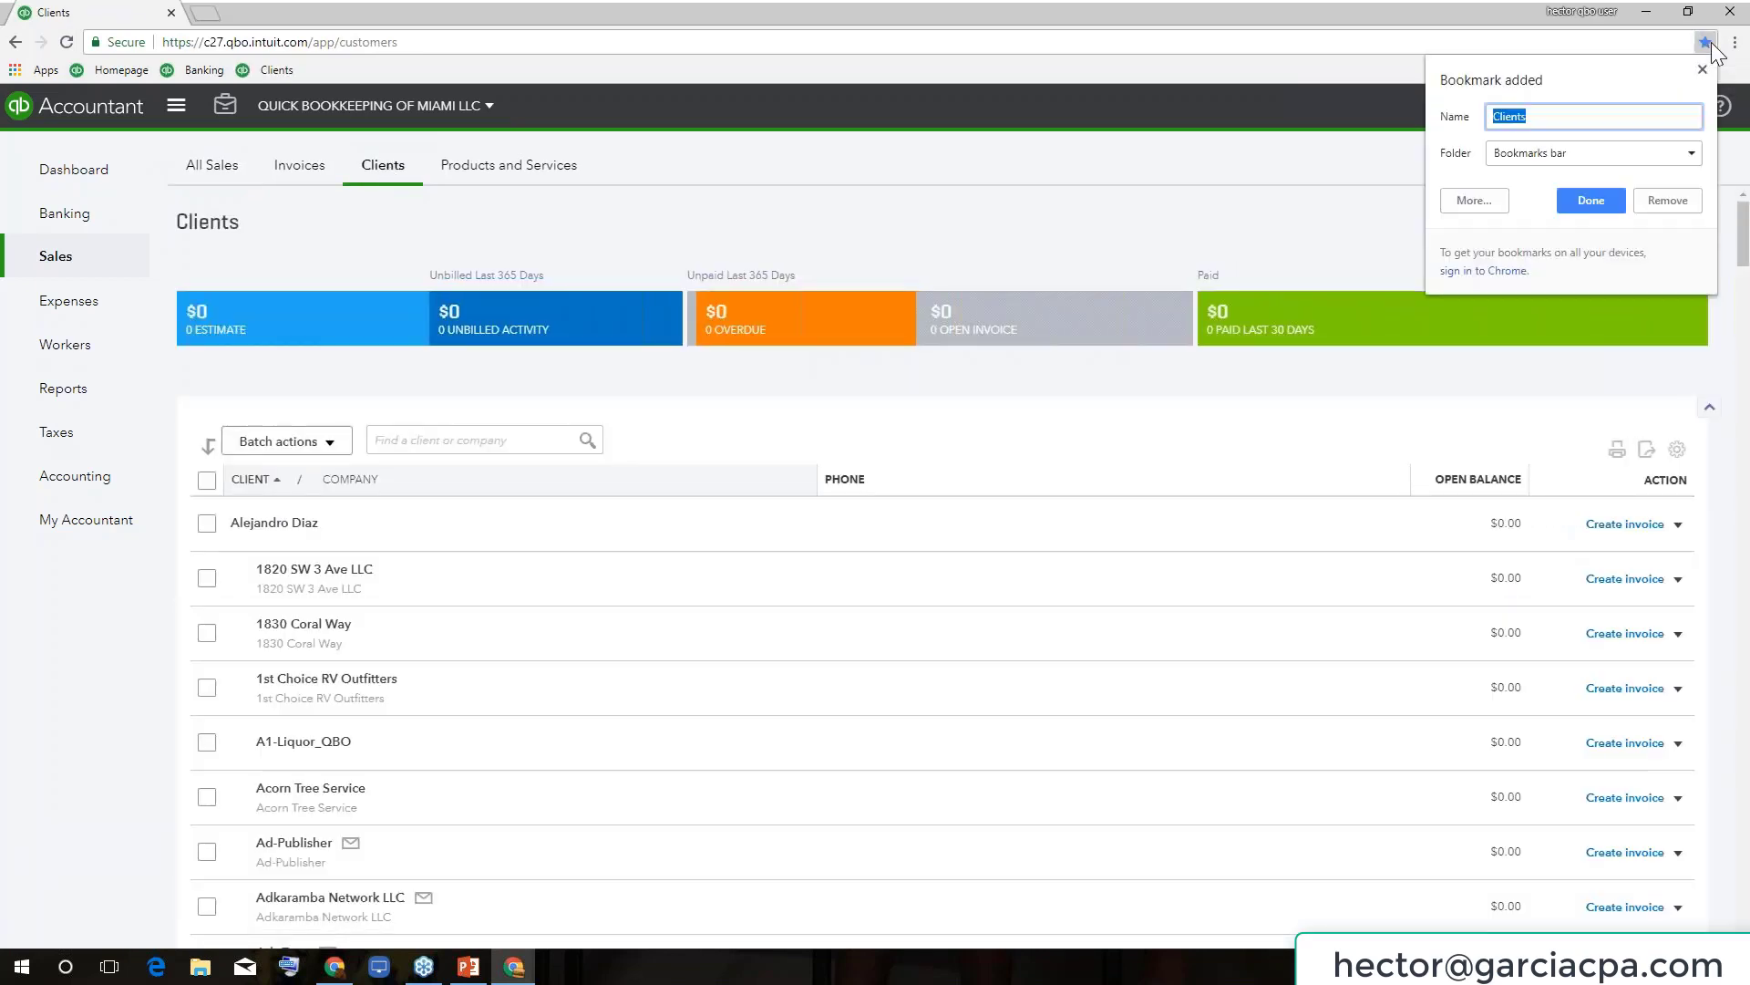
left_click(1593, 197)
Open the Vendors list under Expenses and bookmark it on the bookmarks bar as Vendors.
left_click(88, 310)
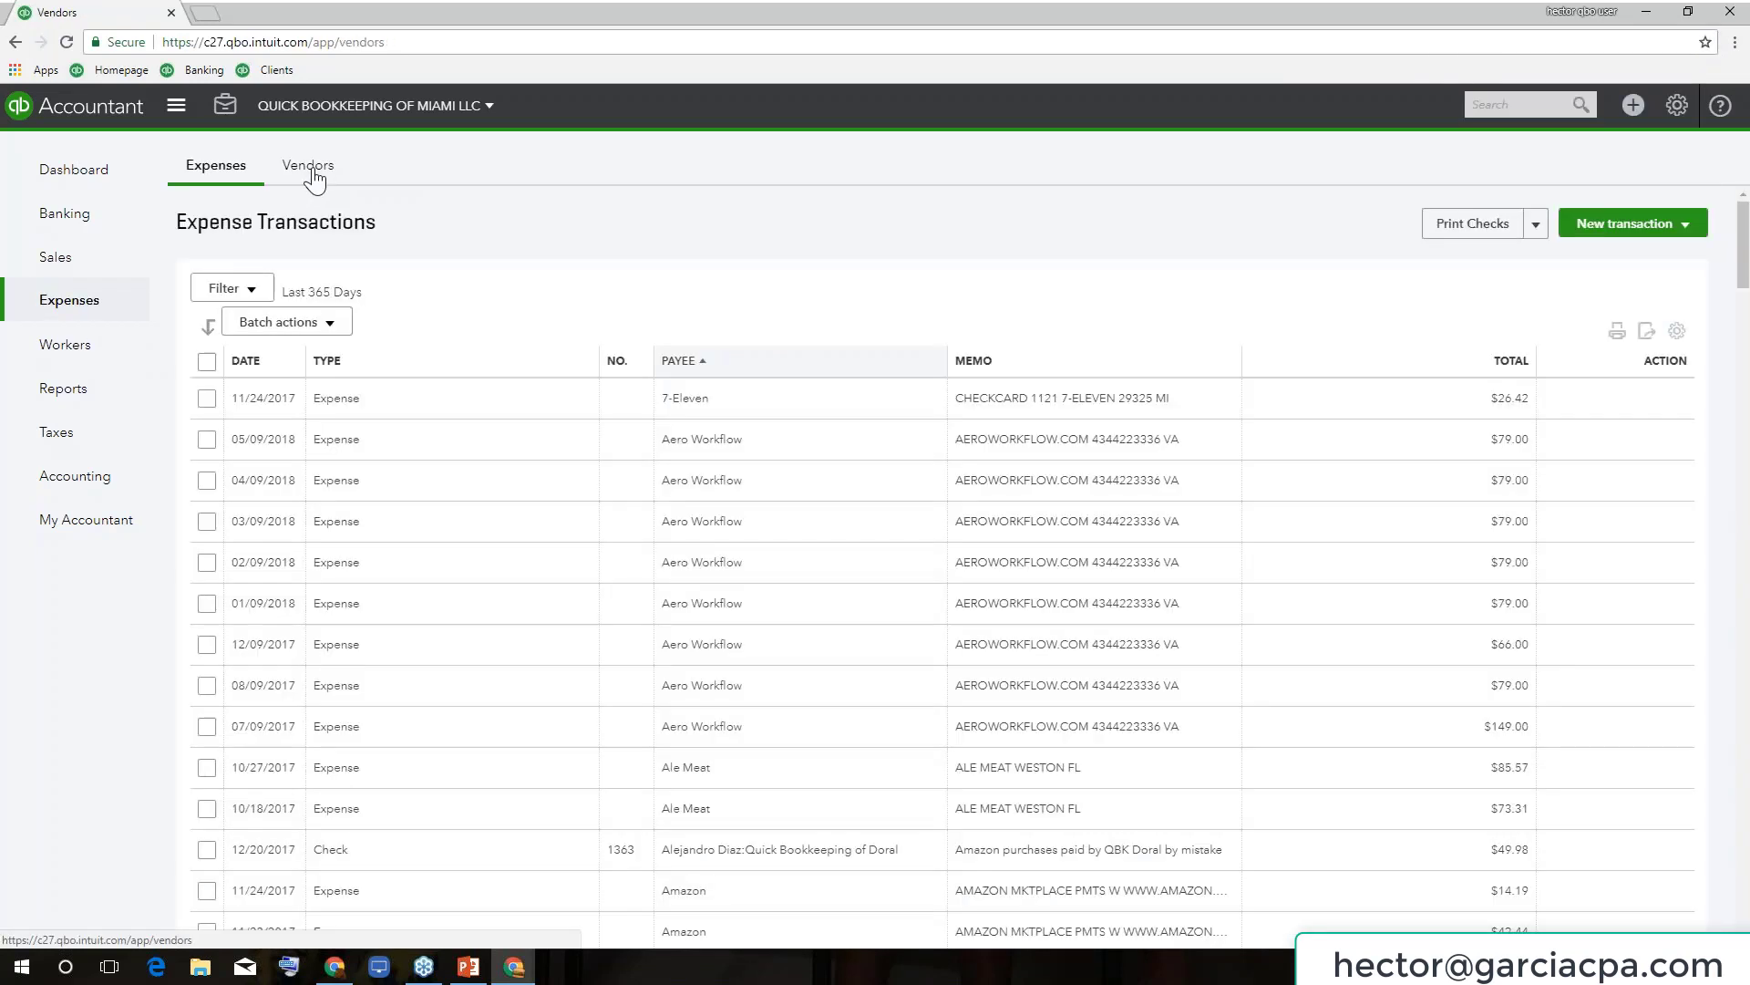
left_click(310, 169)
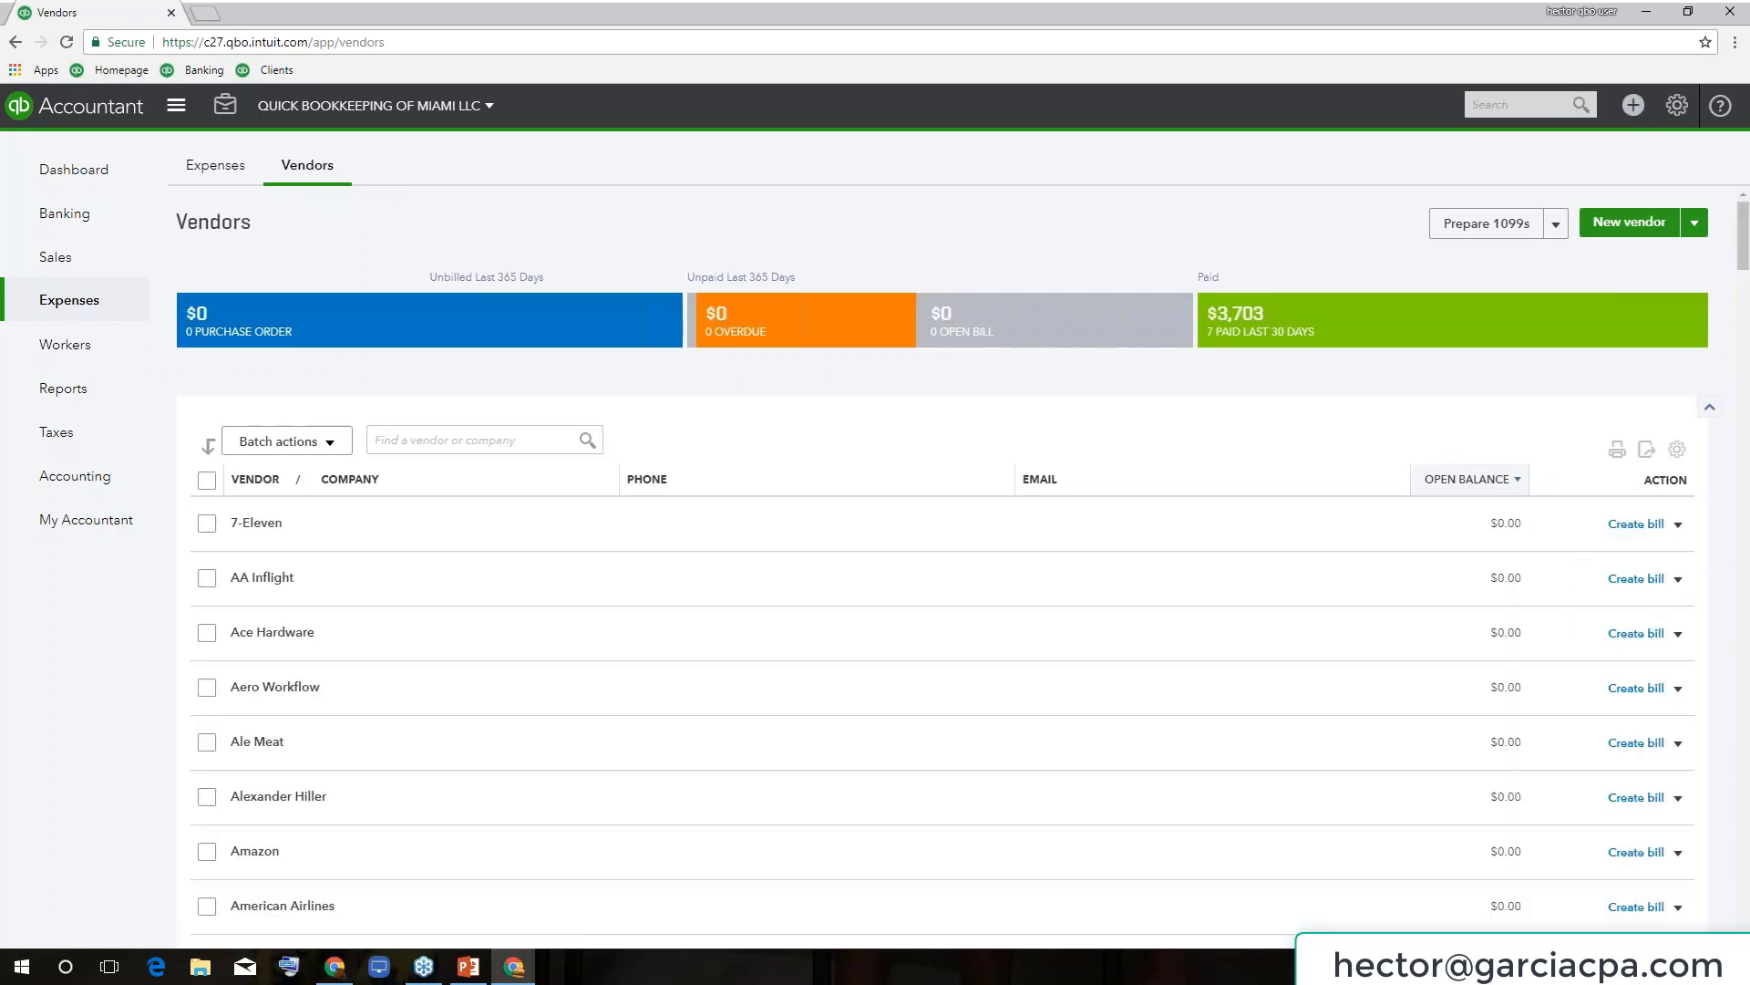
left_click(1705, 42)
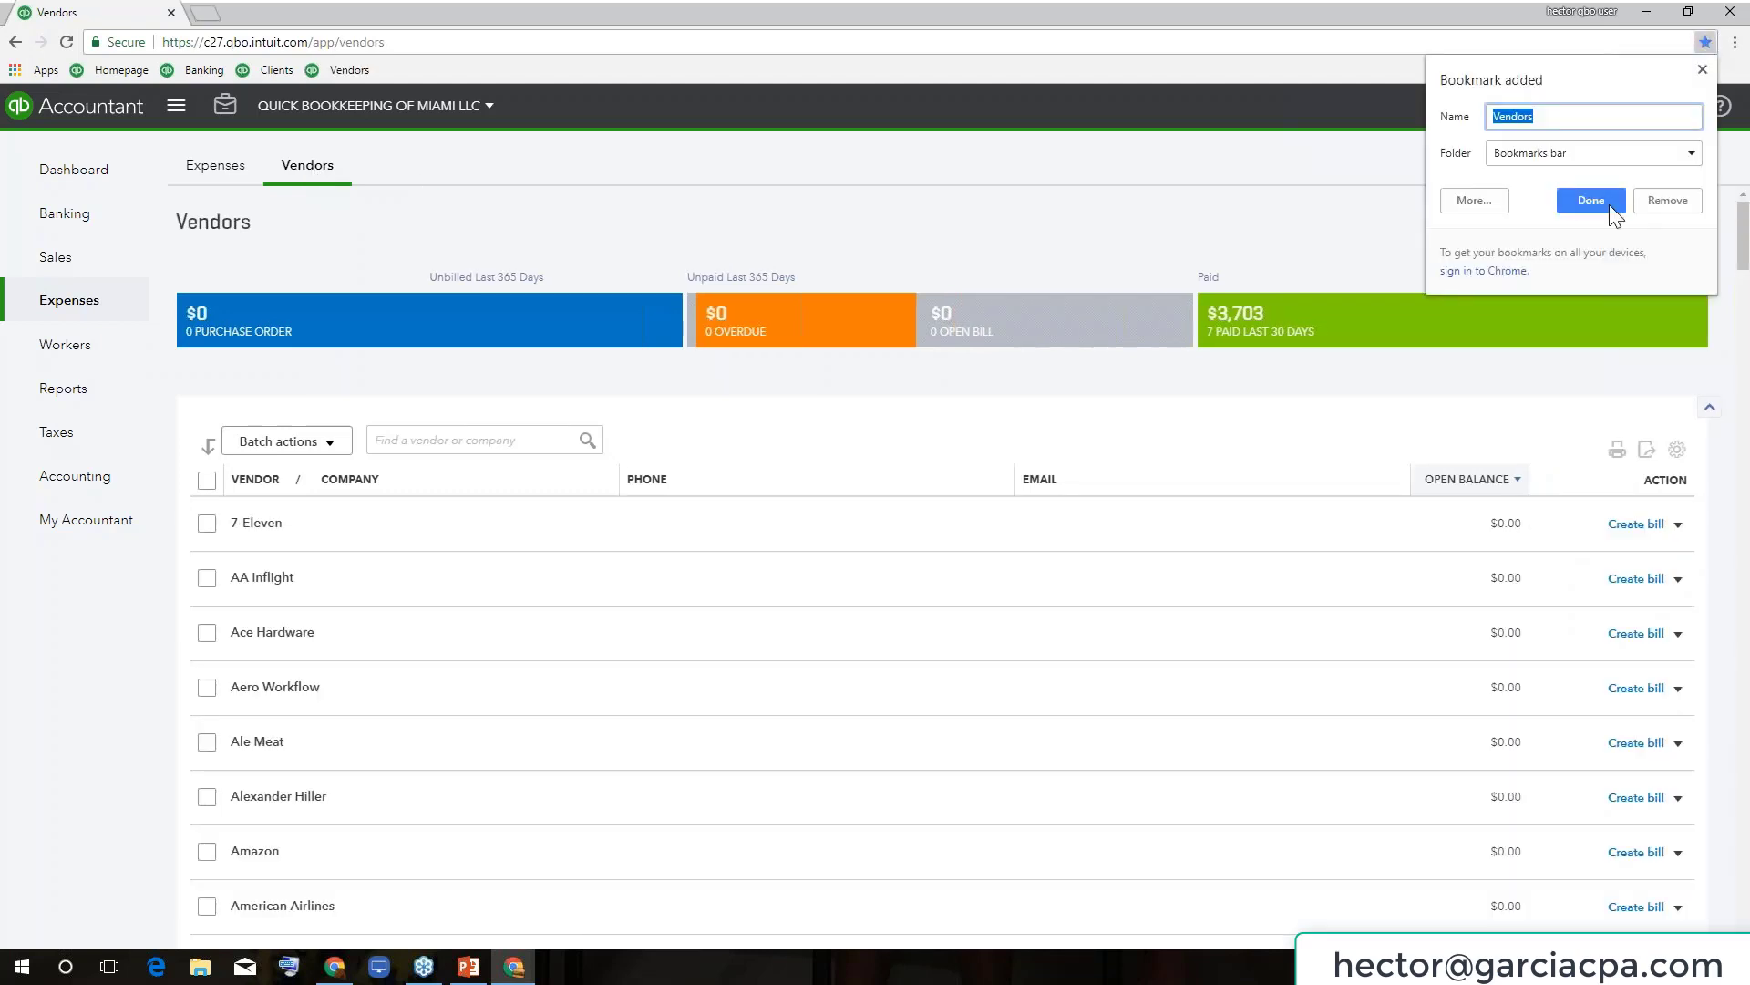
left_click(1591, 201)
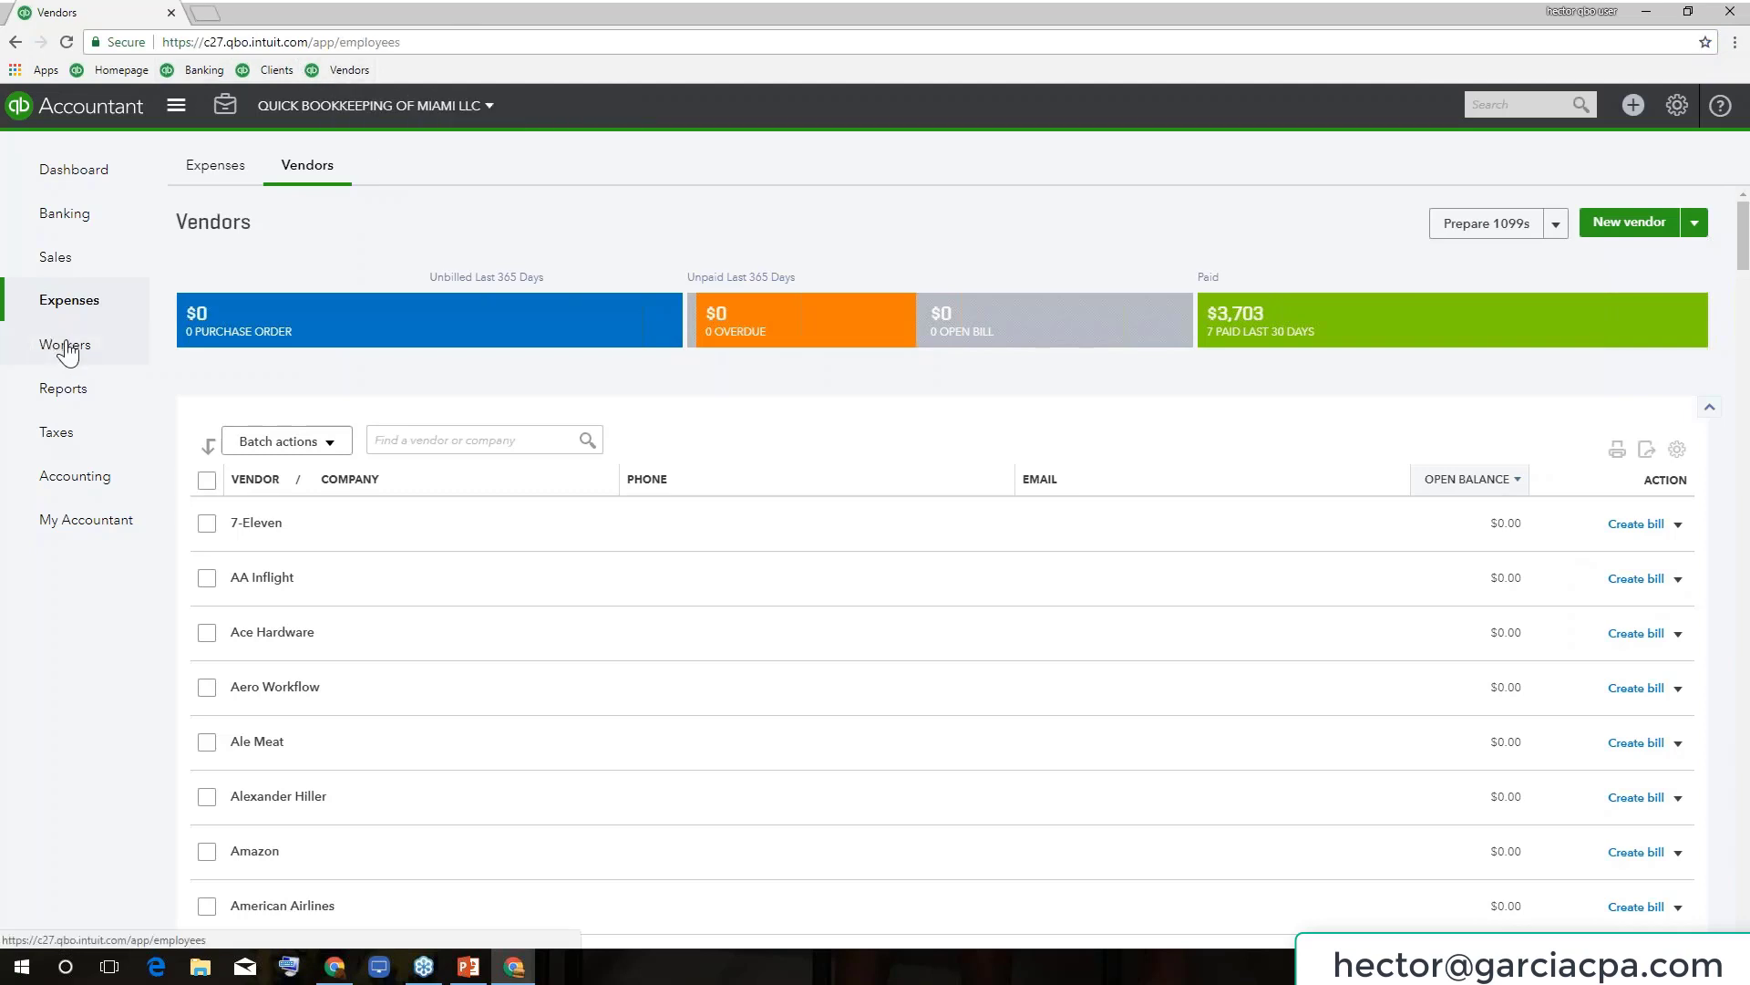
Open the Employees page under Workers and bookmark it on the bookmarks bar with the suggested name.
left_click(65, 347)
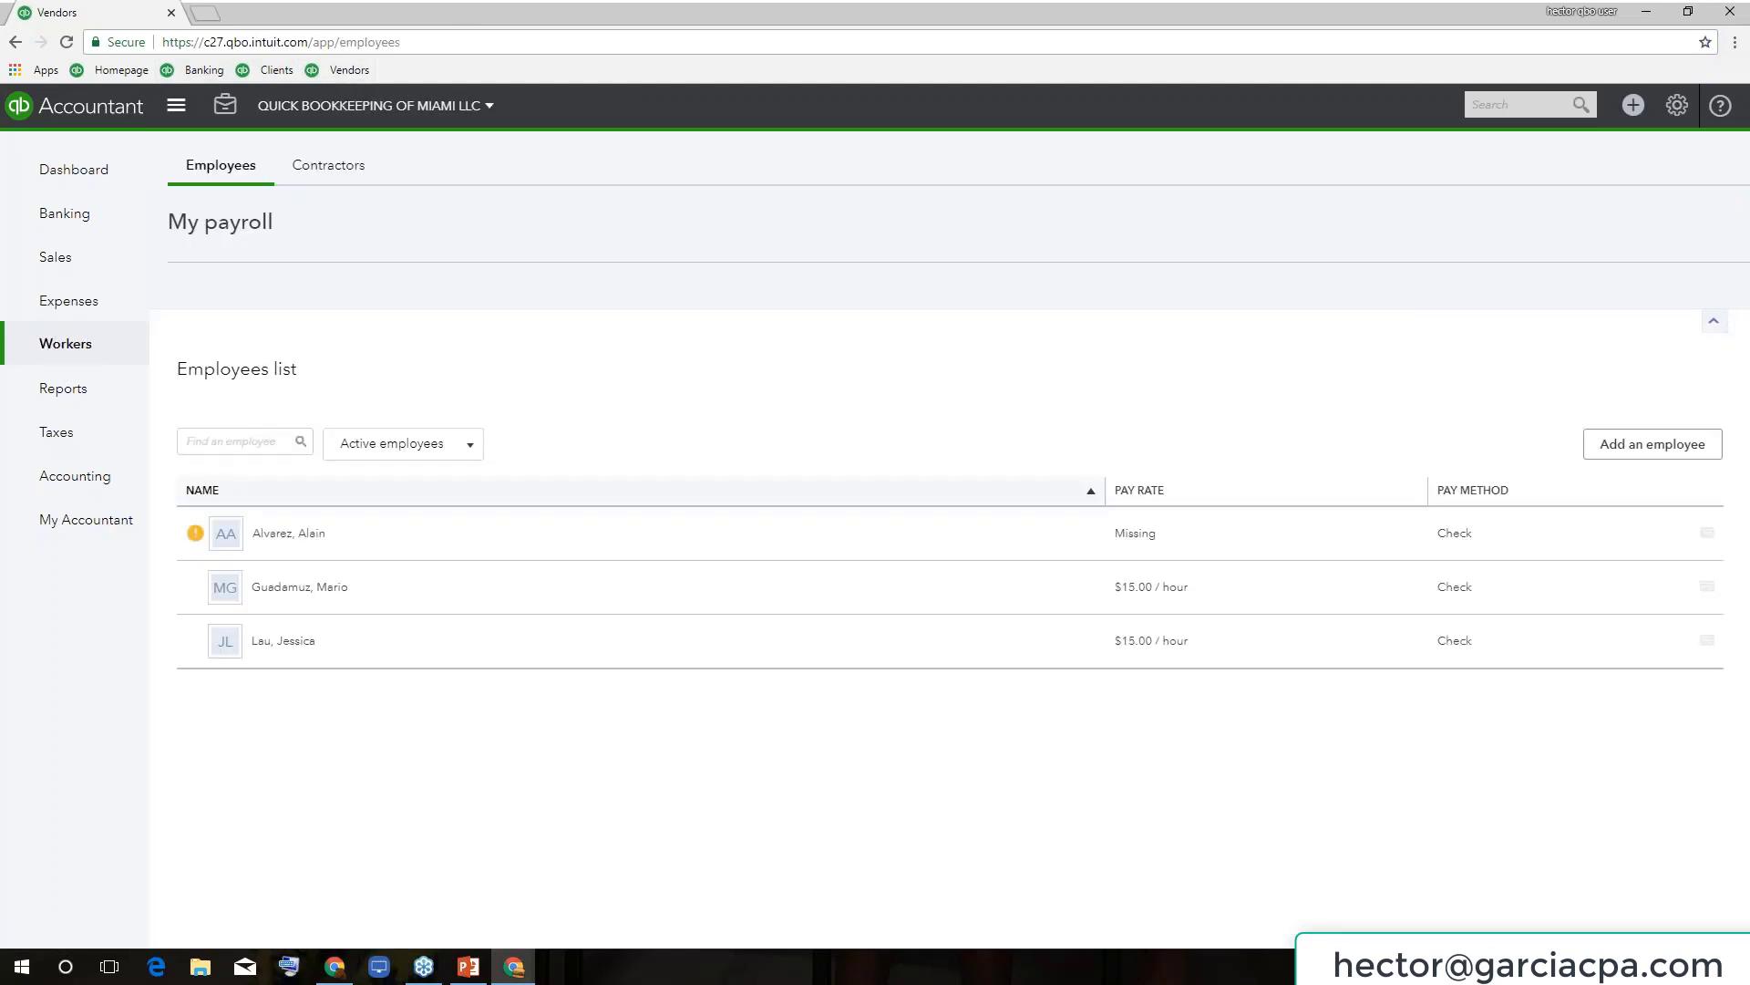
left_click(1705, 43)
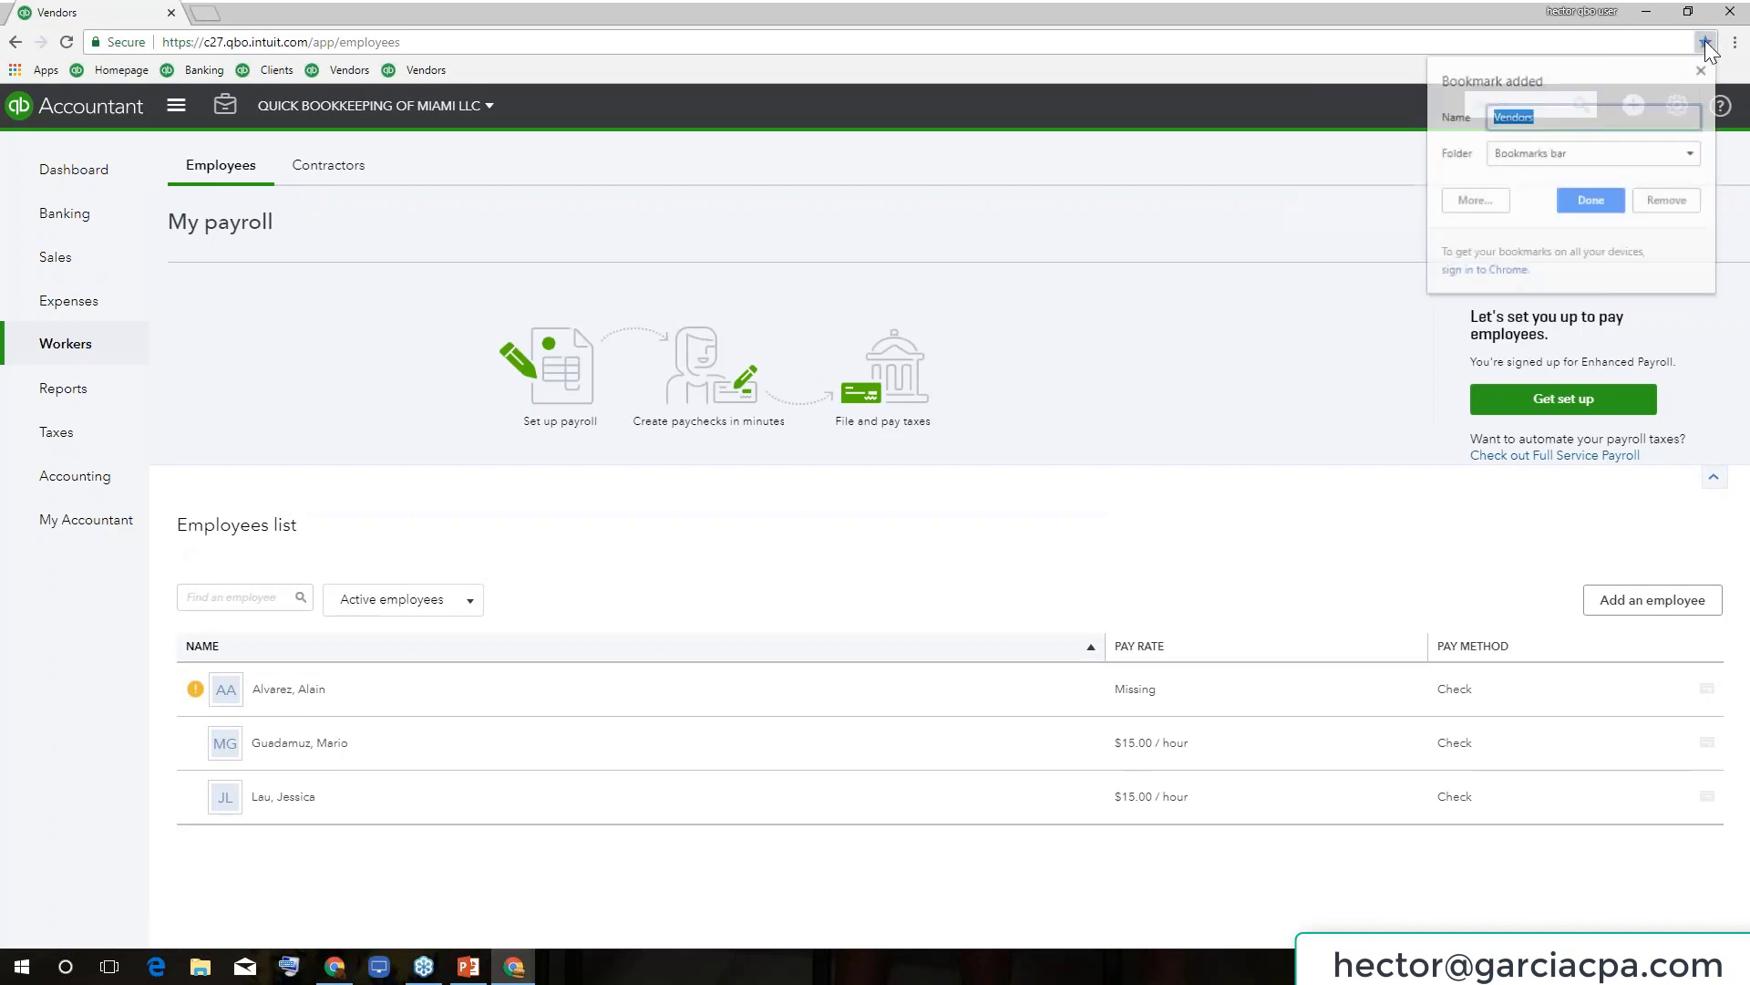
left_click(1603, 198)
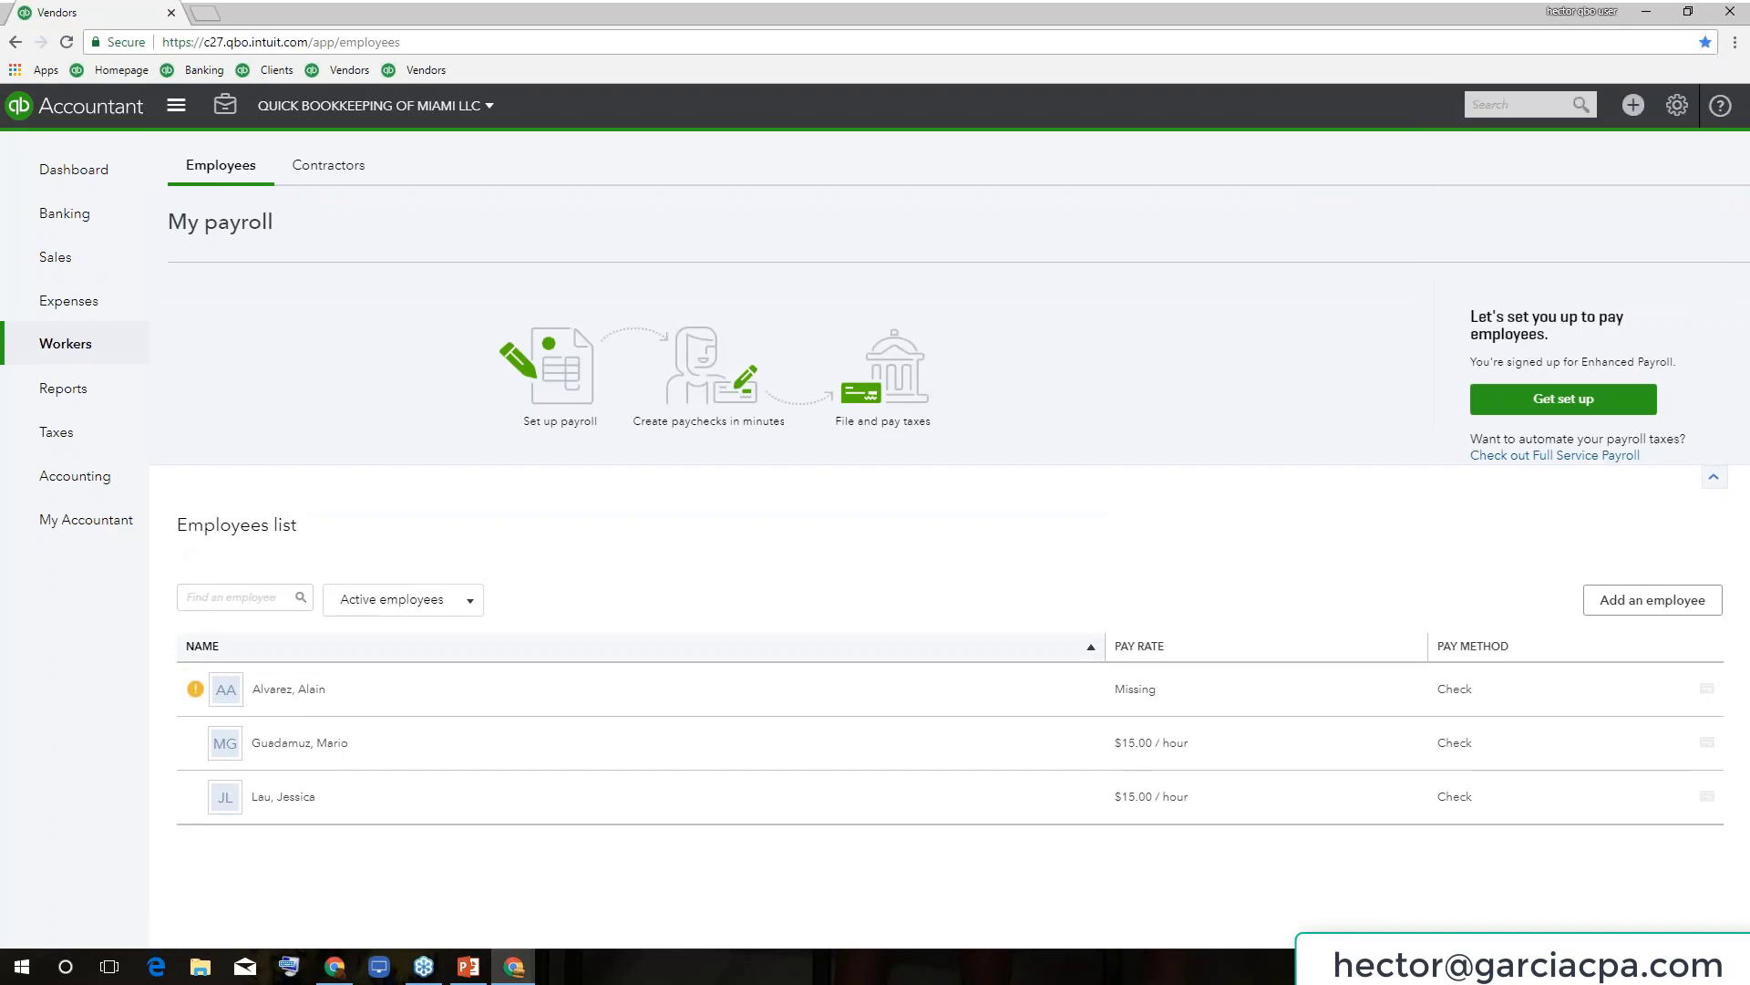
Rename the second Vendors bookmark, which points to the employees page, as Employees.
right_click(423, 71)
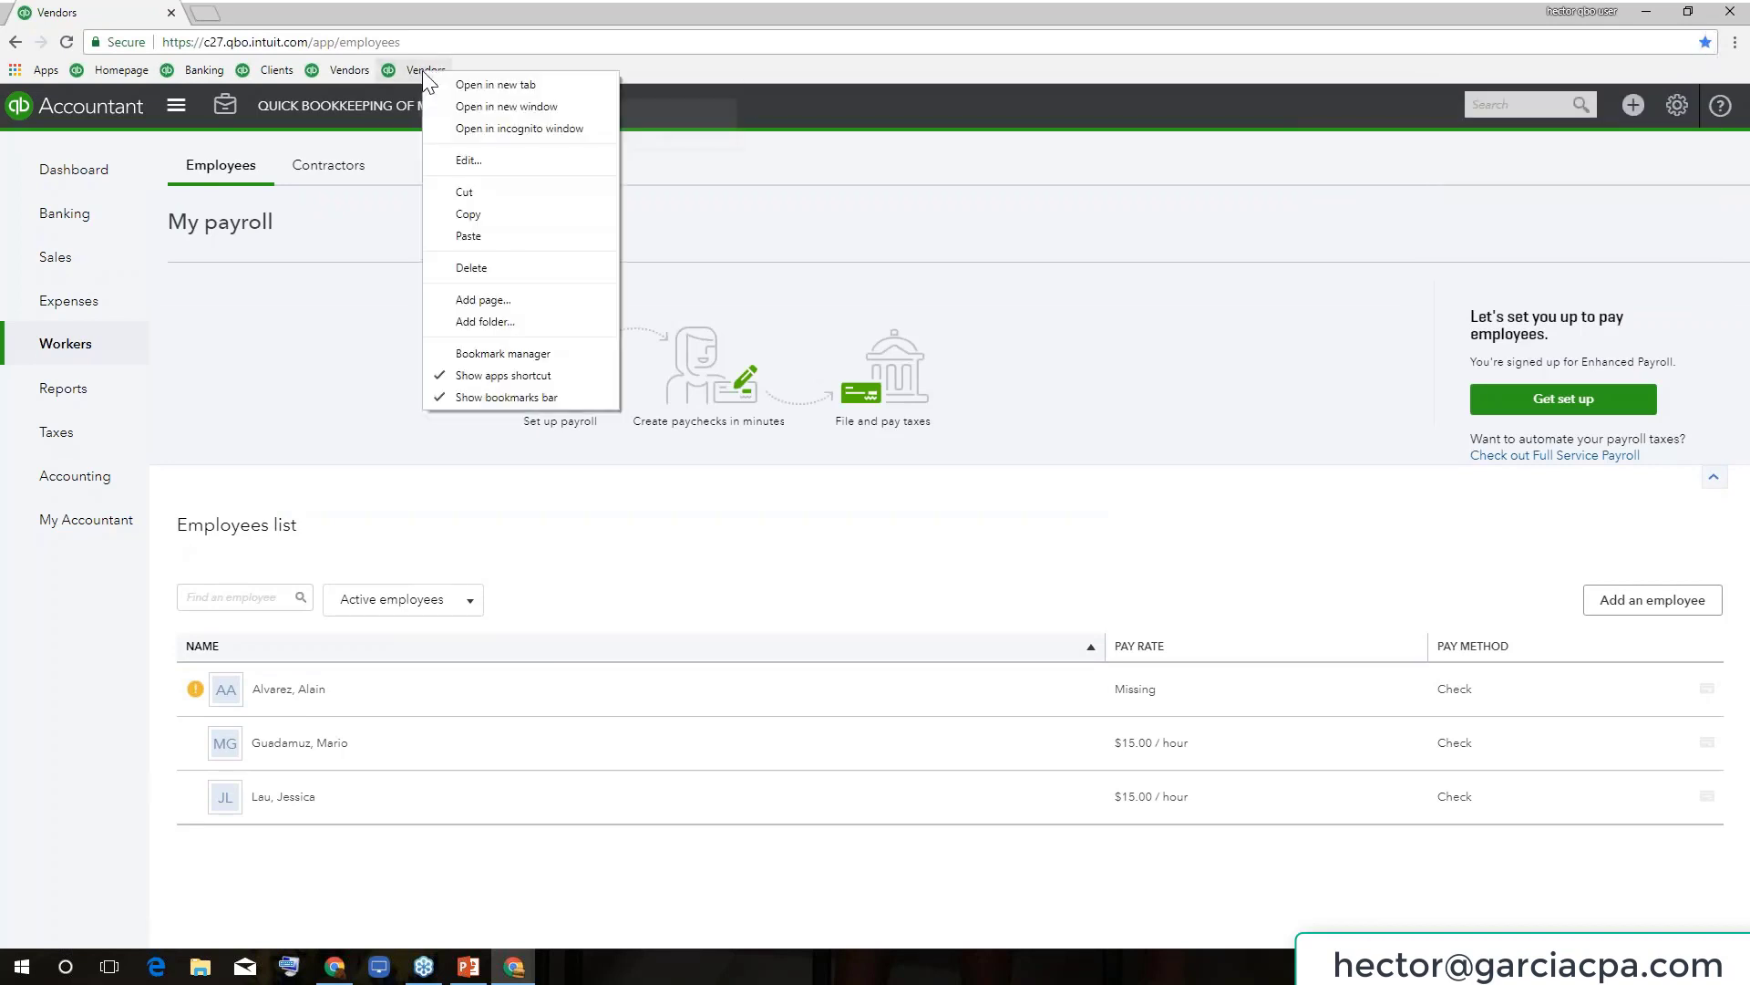
left_click(483, 161)
type("Employees")
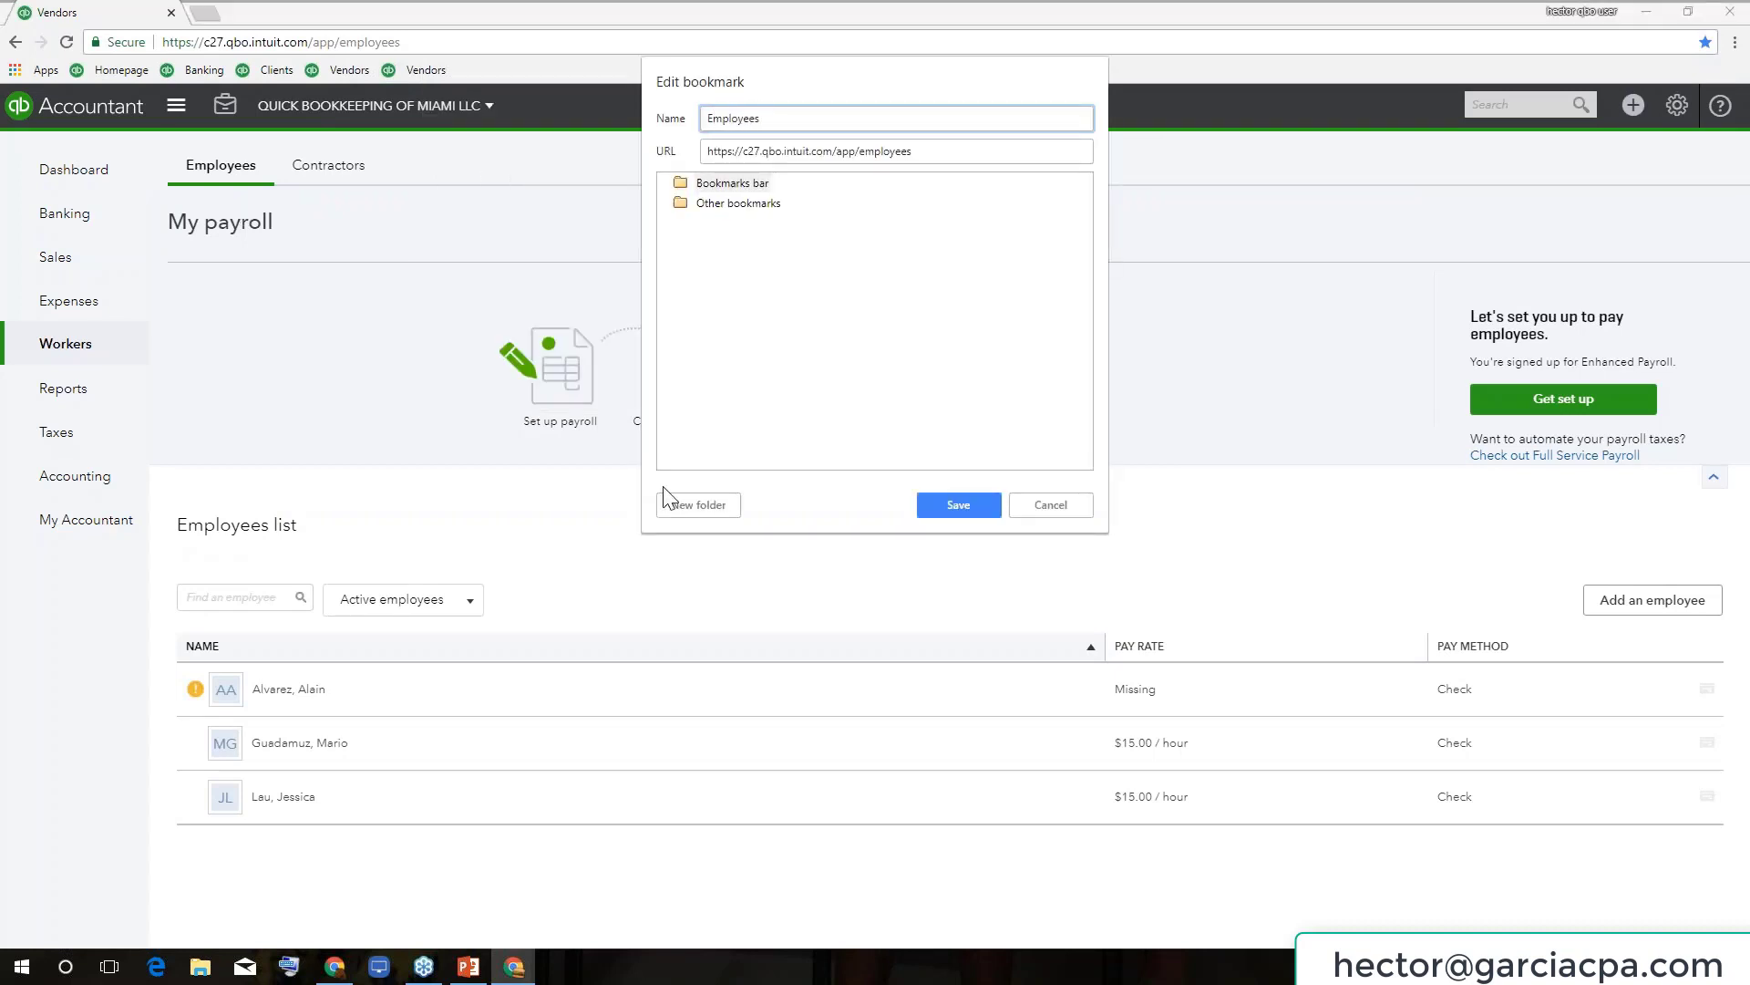
left_click(995, 507)
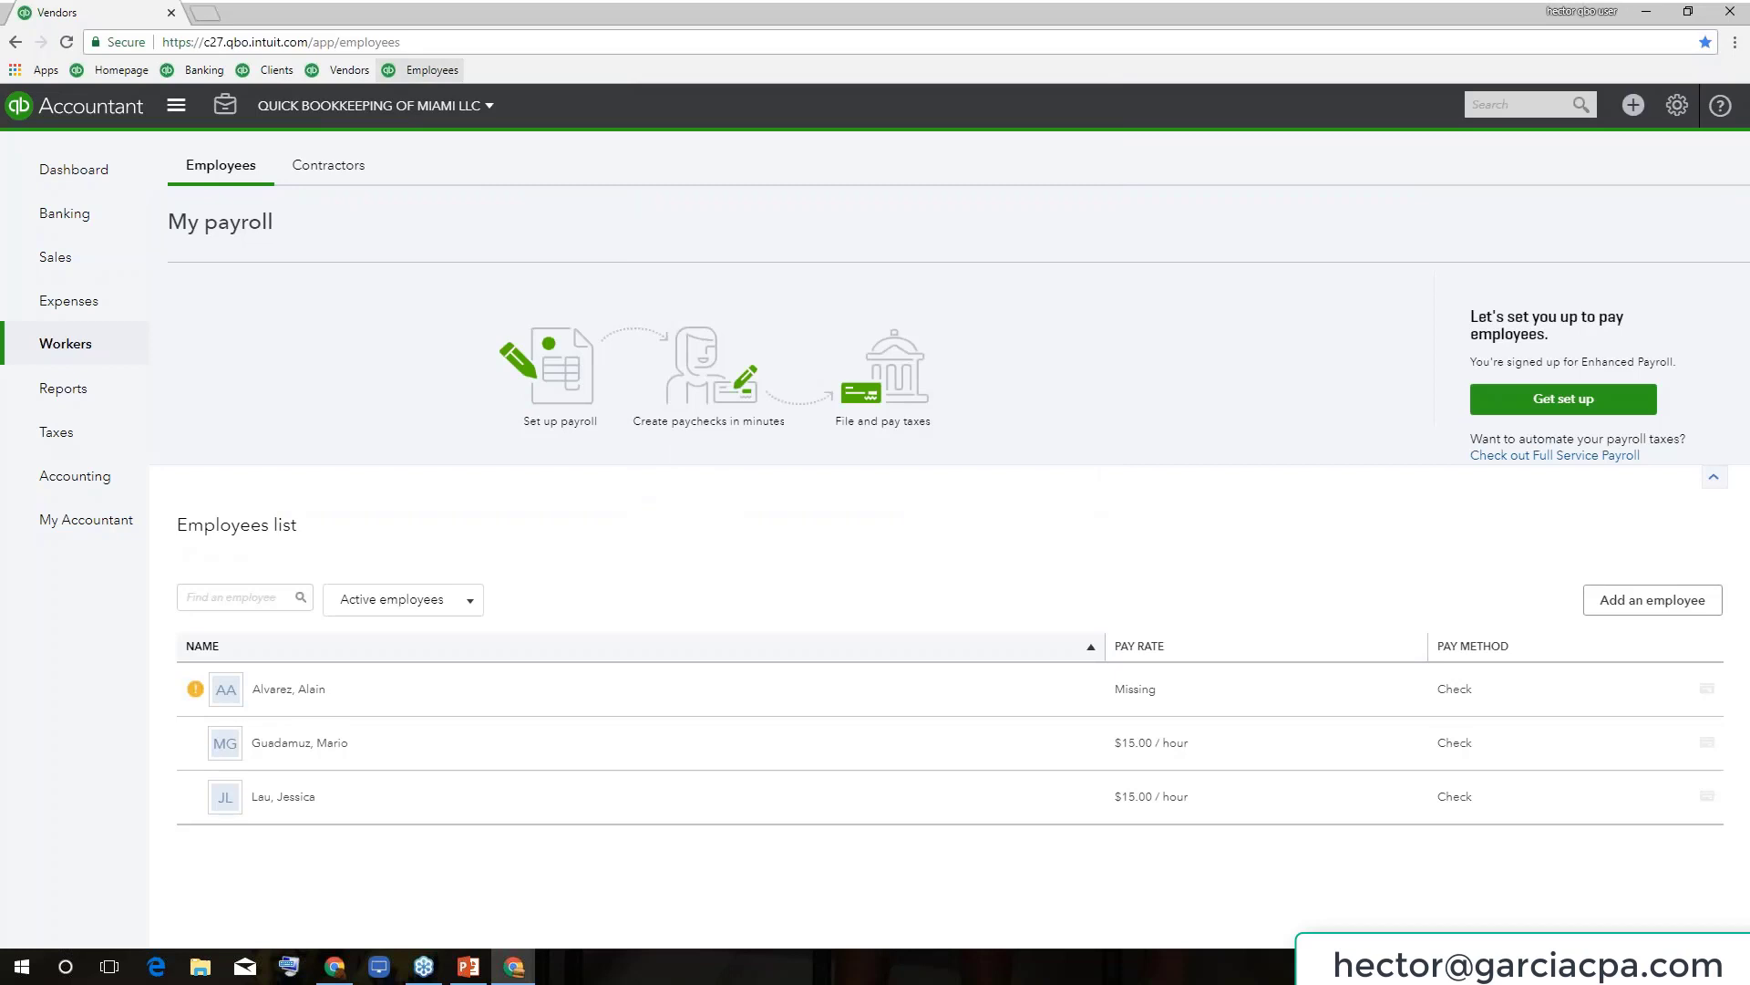
Open the Reports page and bookmark it on the bookmarks bar as Reports.
left_click(68, 394)
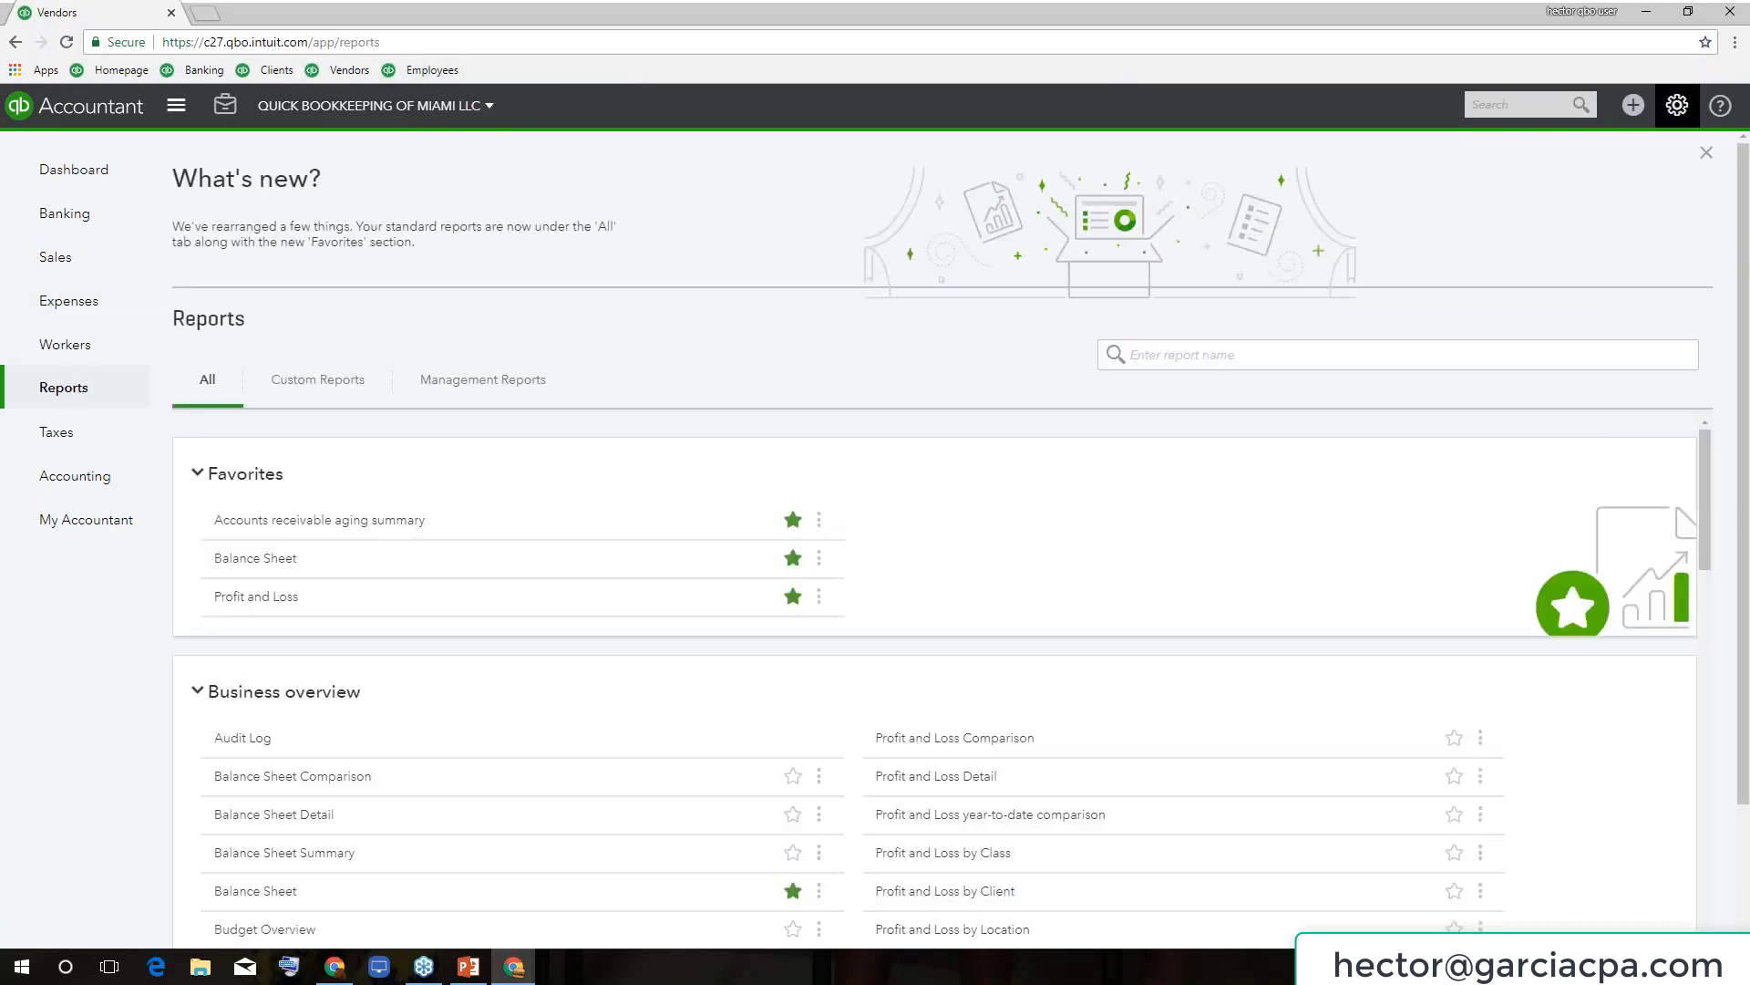
left_click(1705, 42)
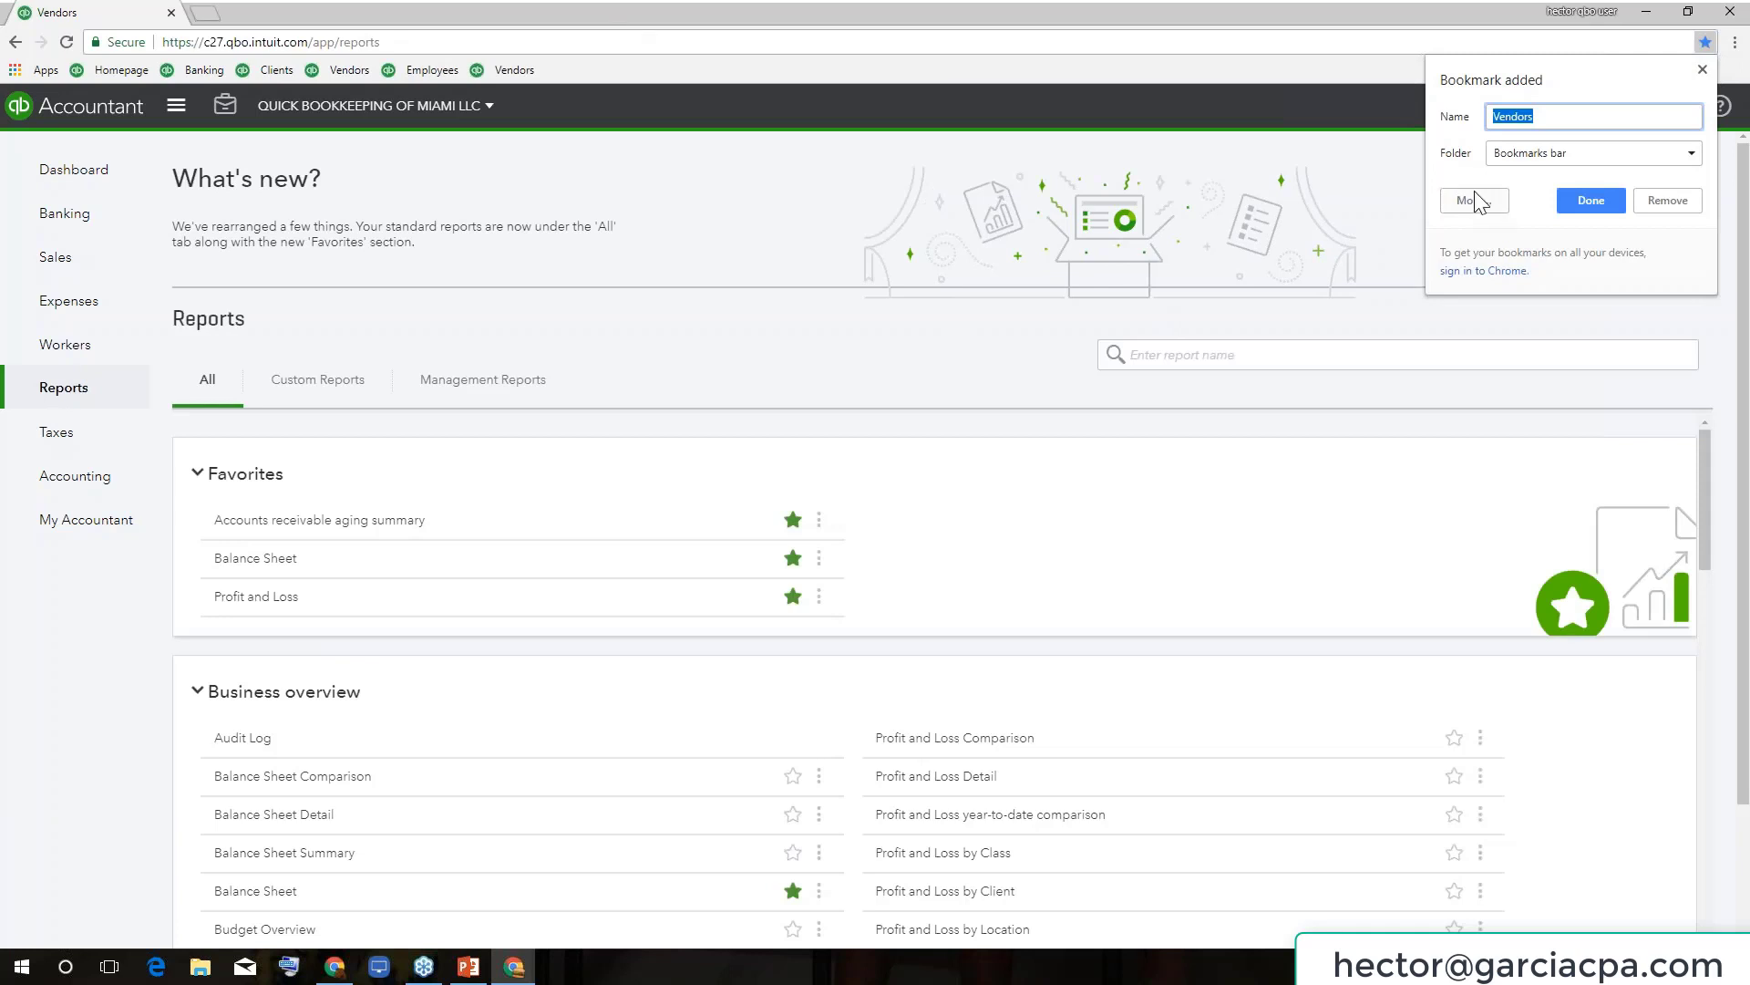
type("Reports")
left_click(1591, 200)
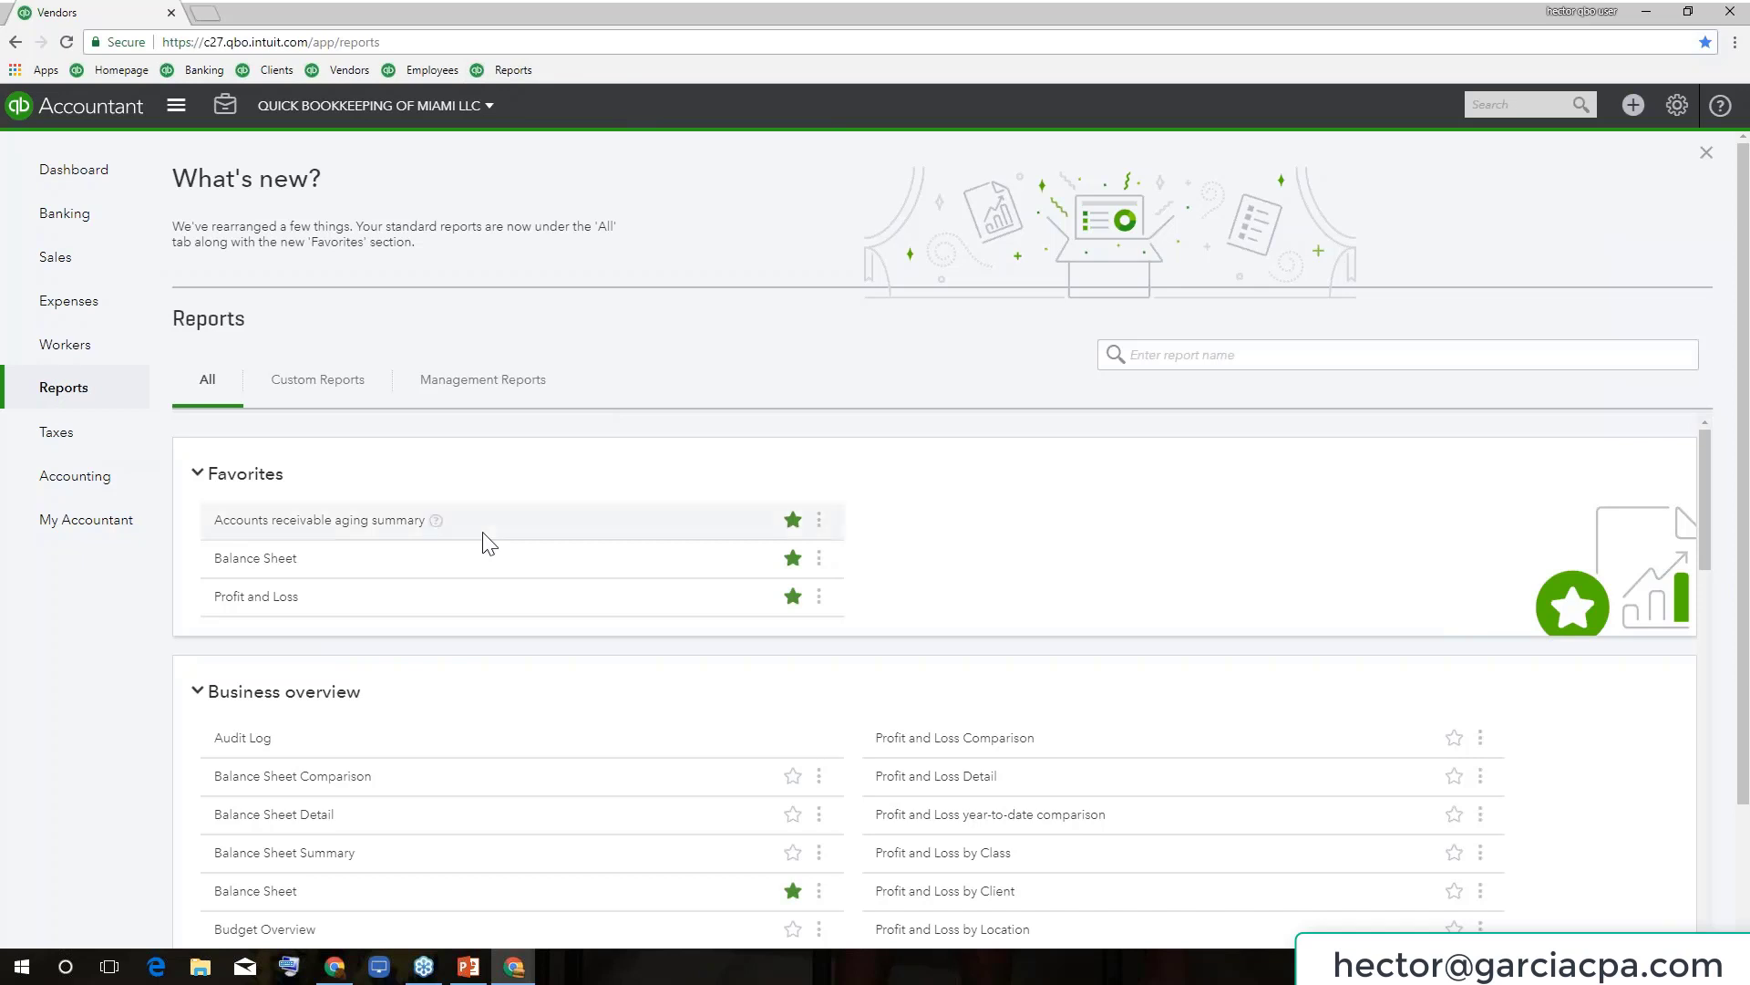
Open the Profit and Loss report, dismiss its introductory tip and run it for Last Year.
left_click(258, 598)
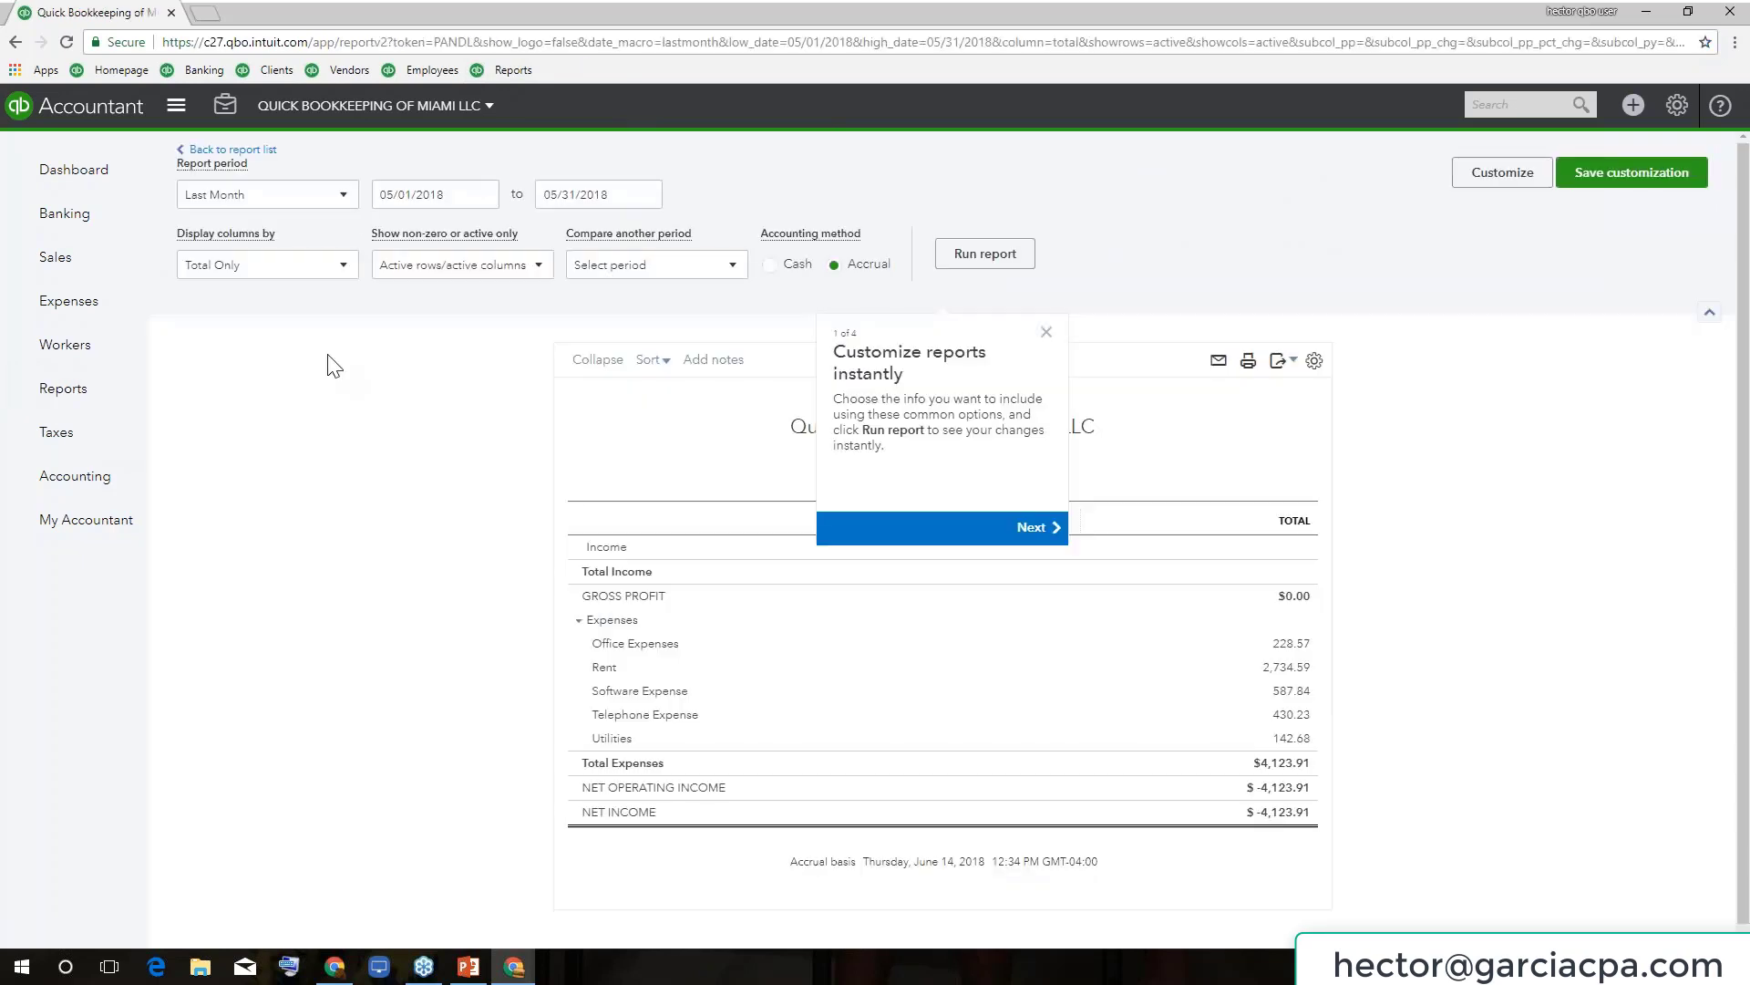
left_click(1045, 331)
left_click(278, 210)
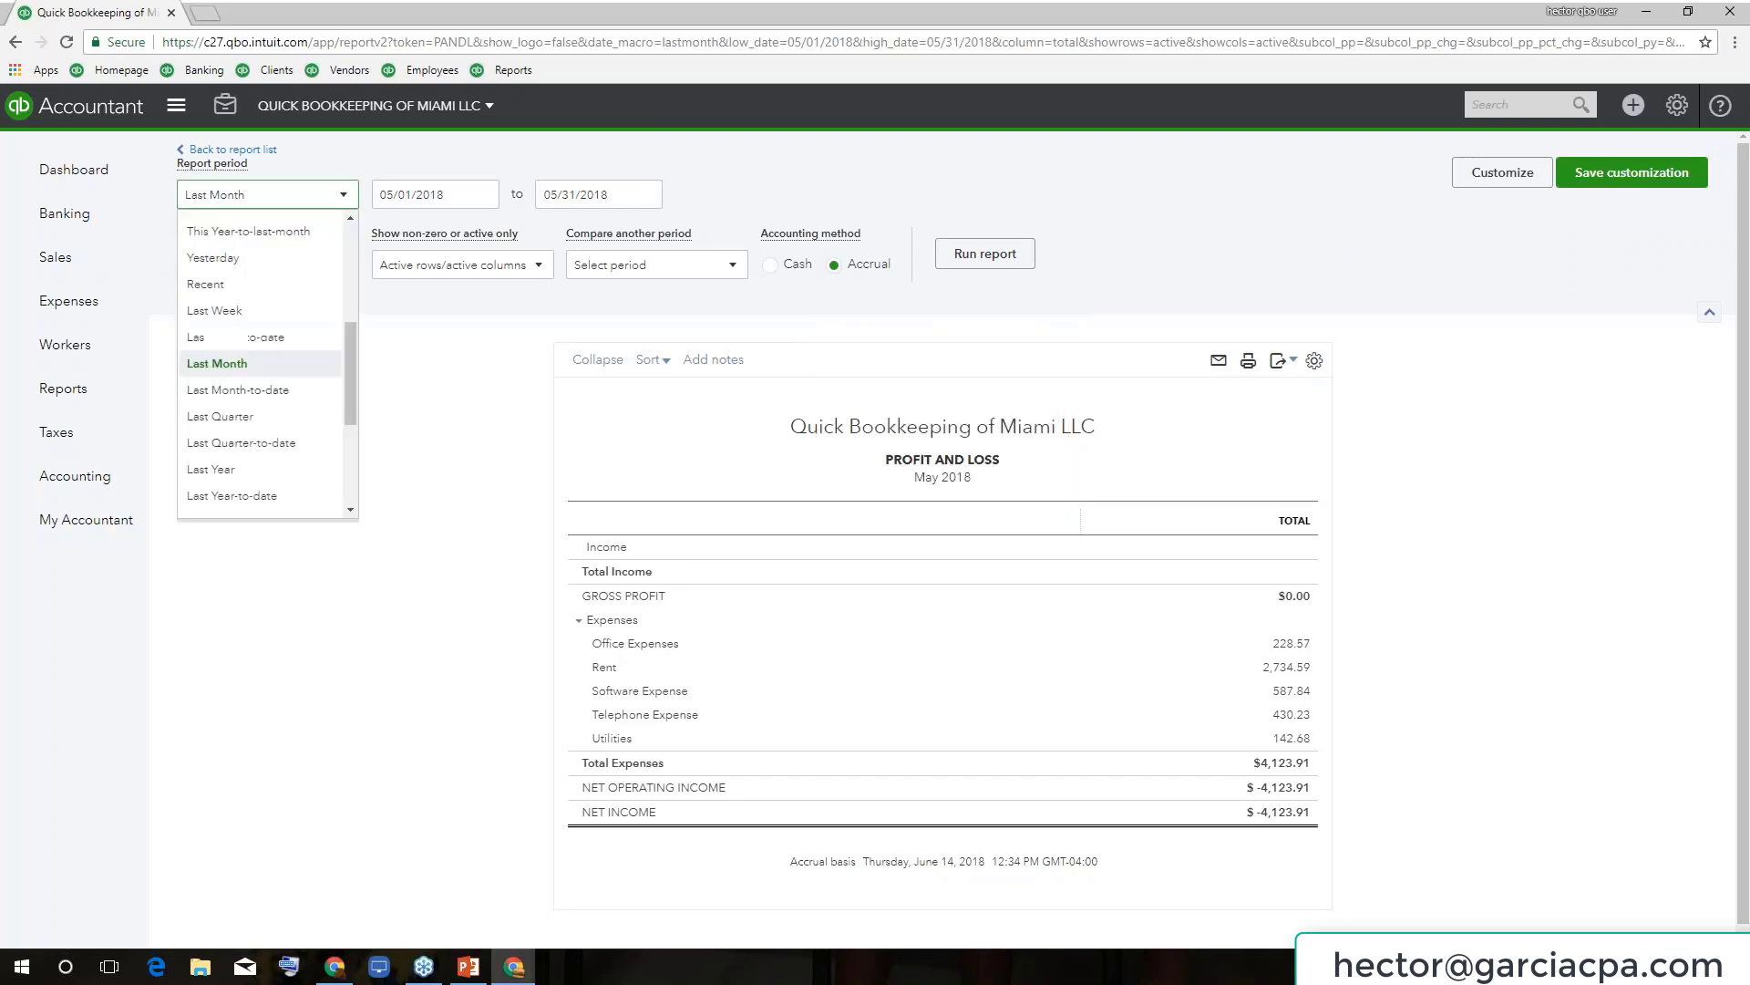
left_click(243, 465)
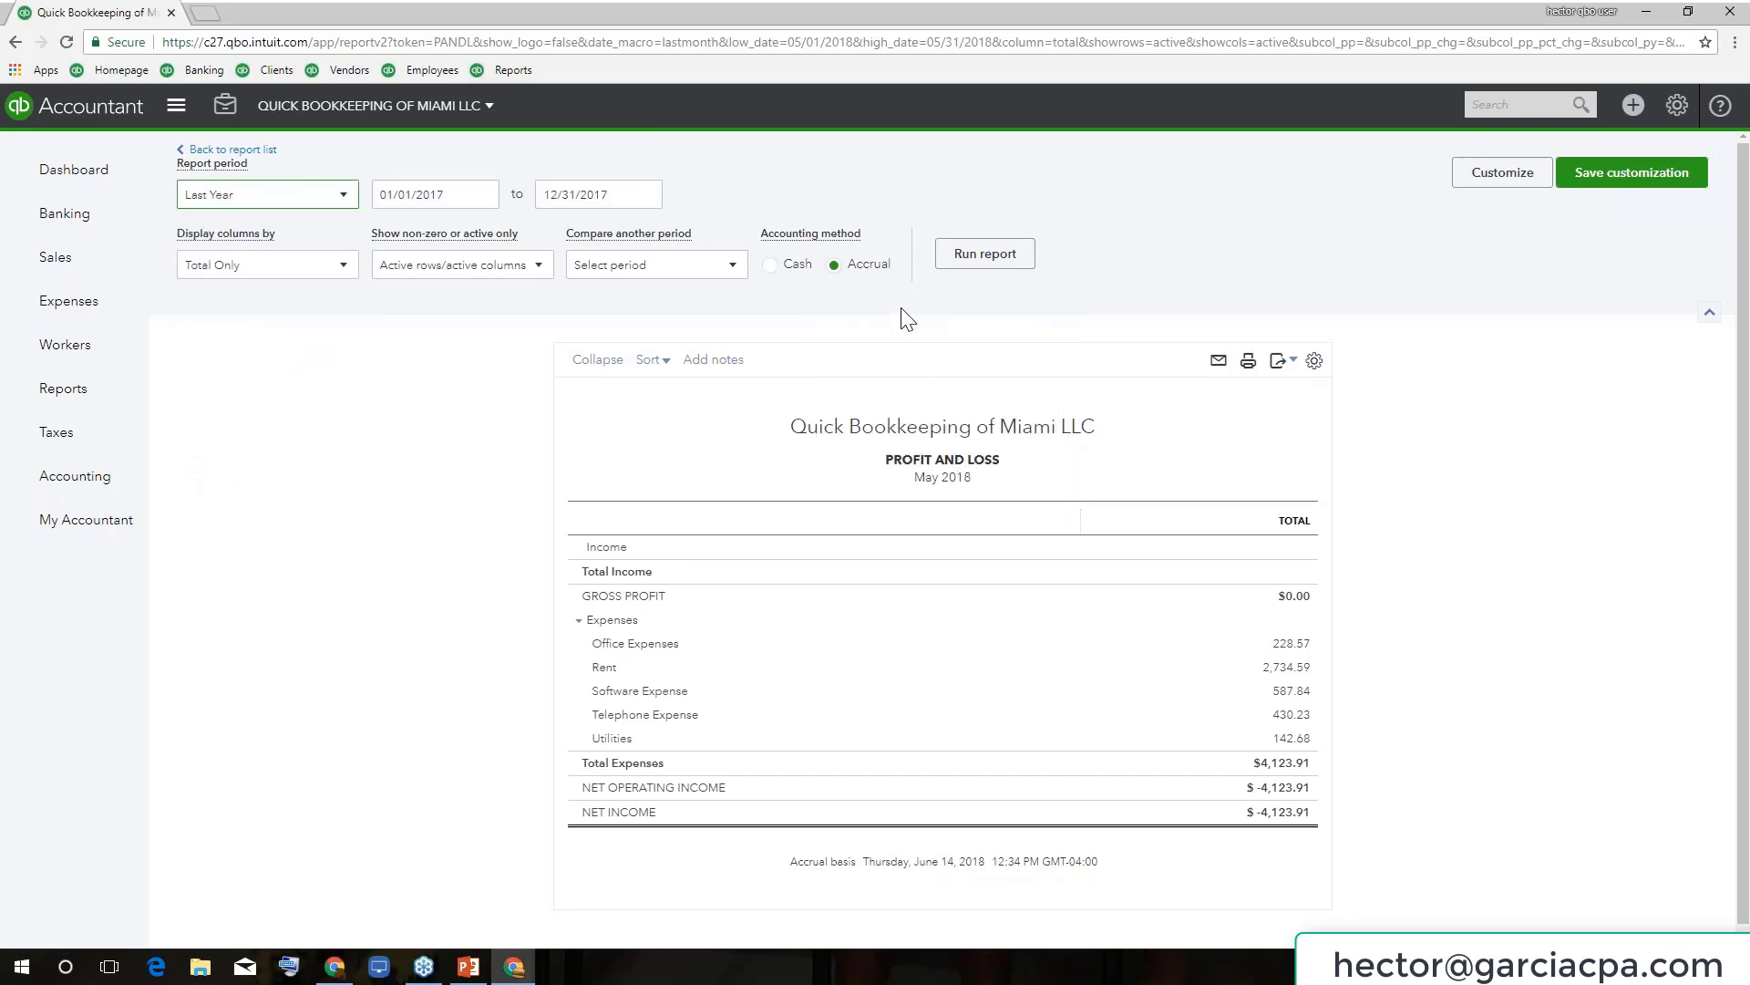
left_click(1002, 258)
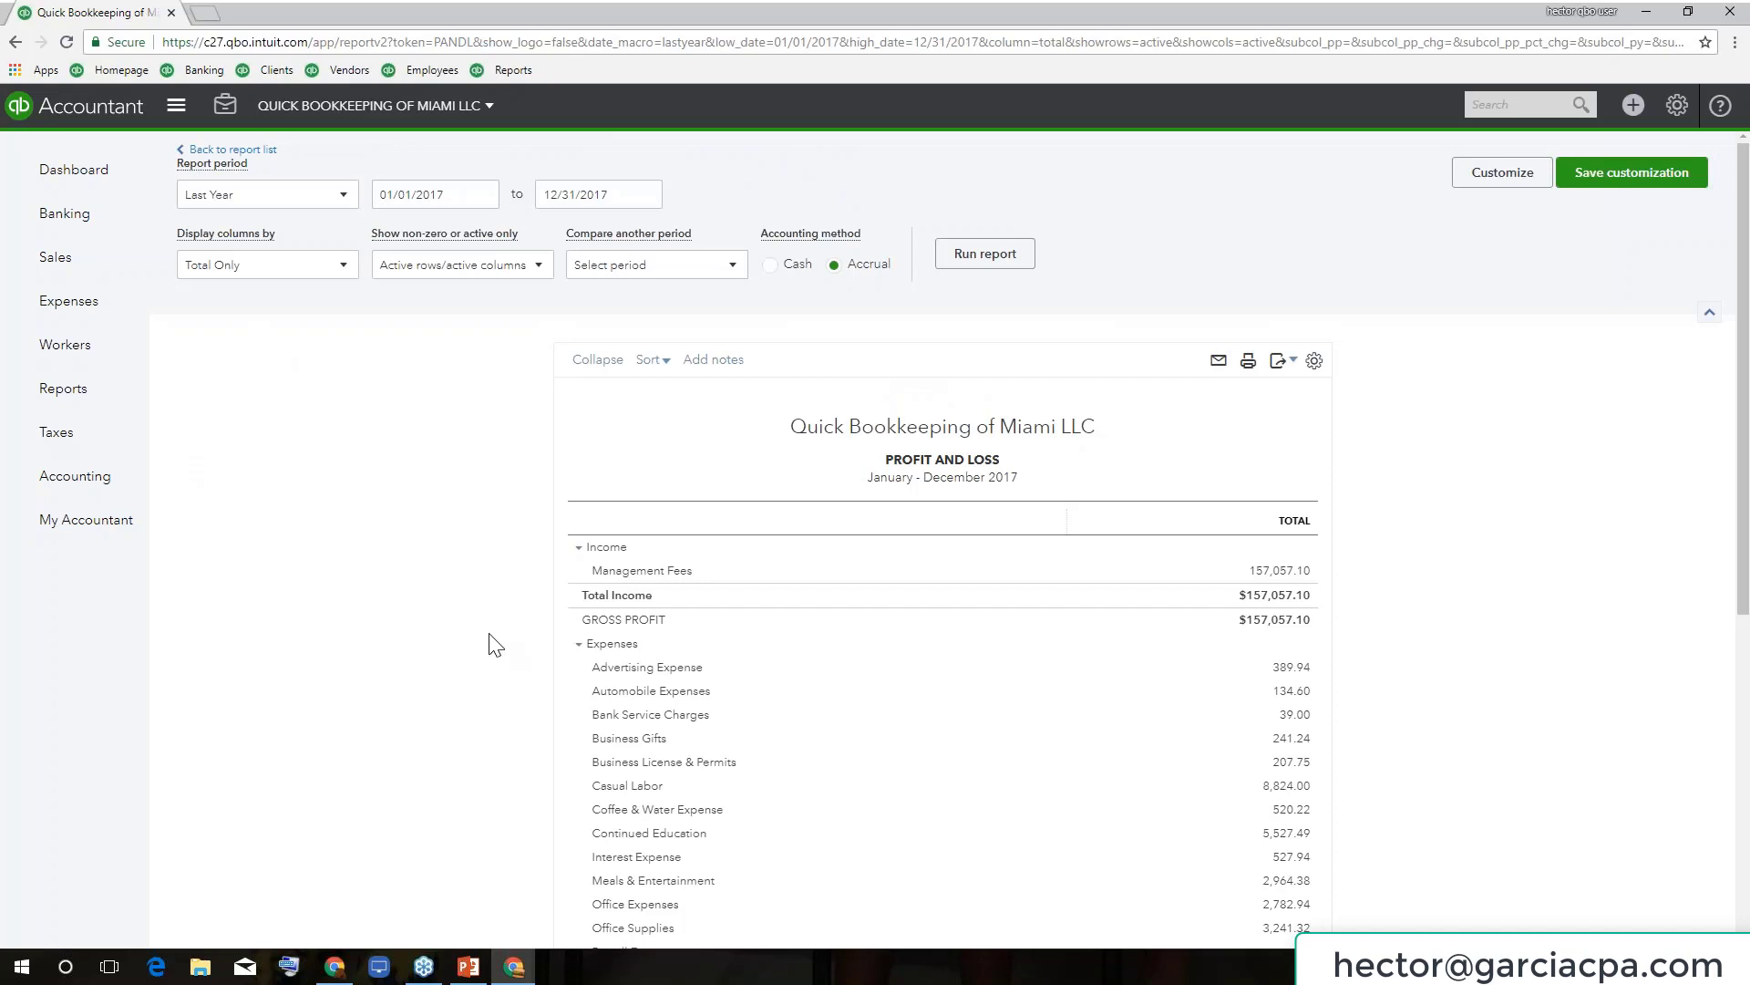
Add a % of Income comparison to the Profit and Loss report and rerun it.
left_click(674, 264)
left_click(590, 519)
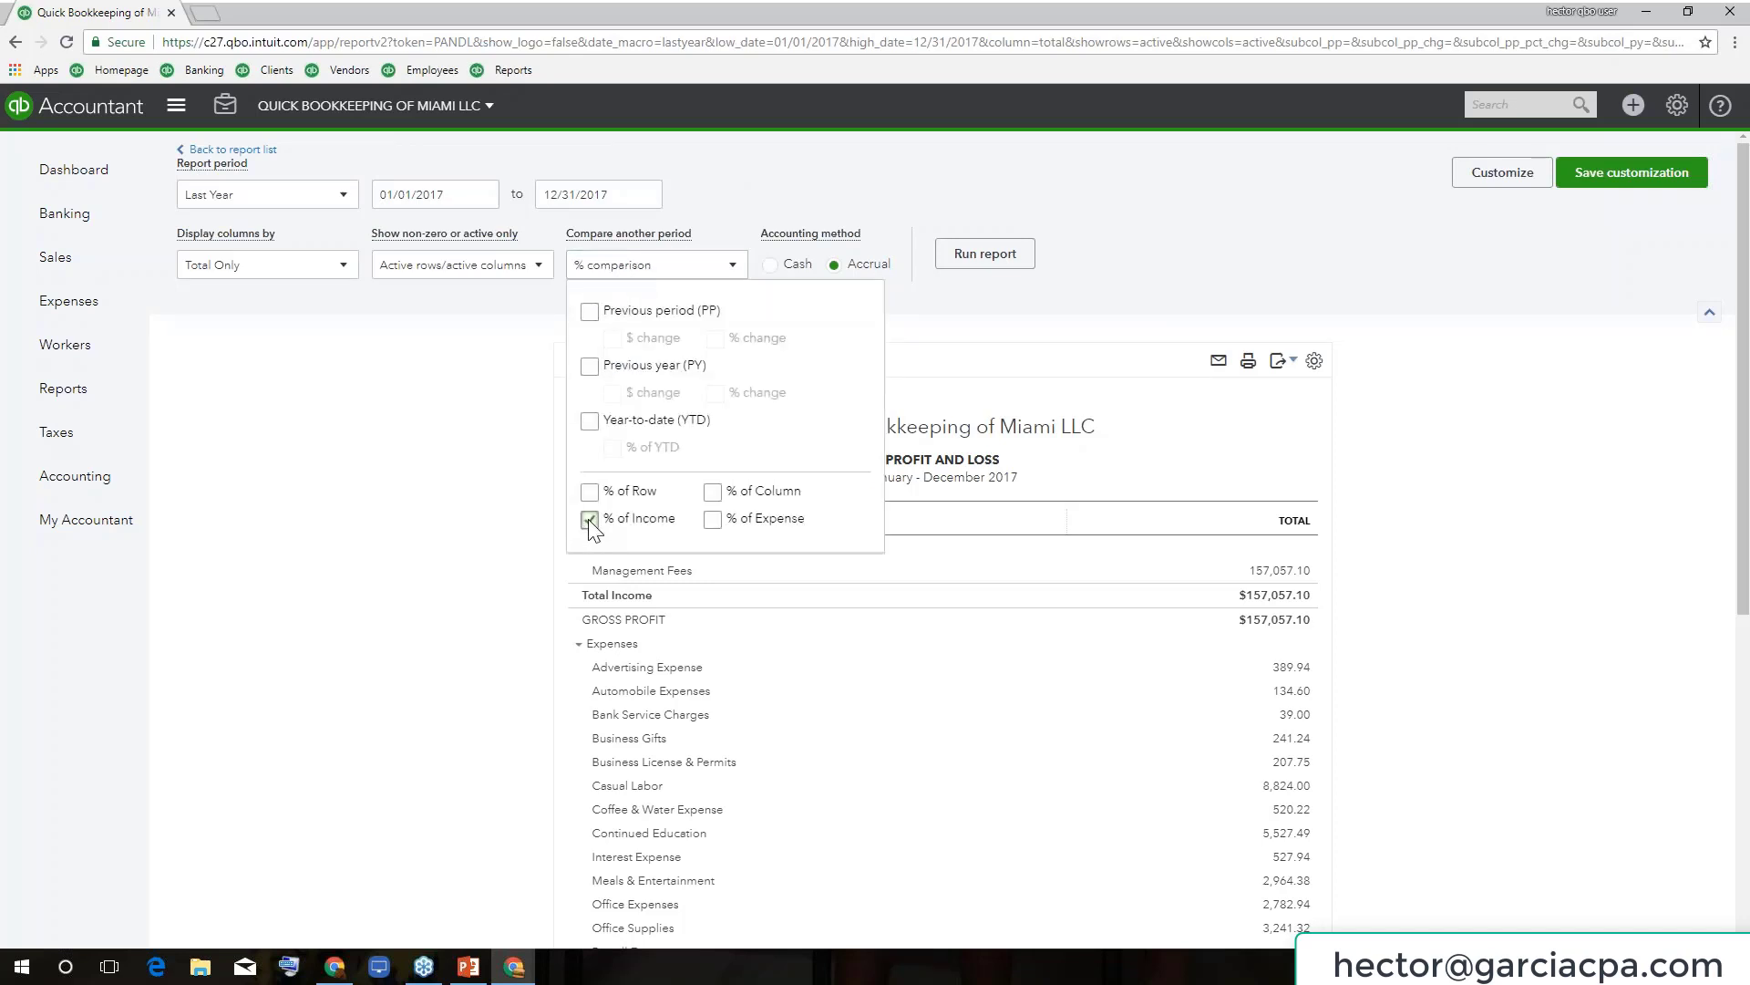
left_click(983, 258)
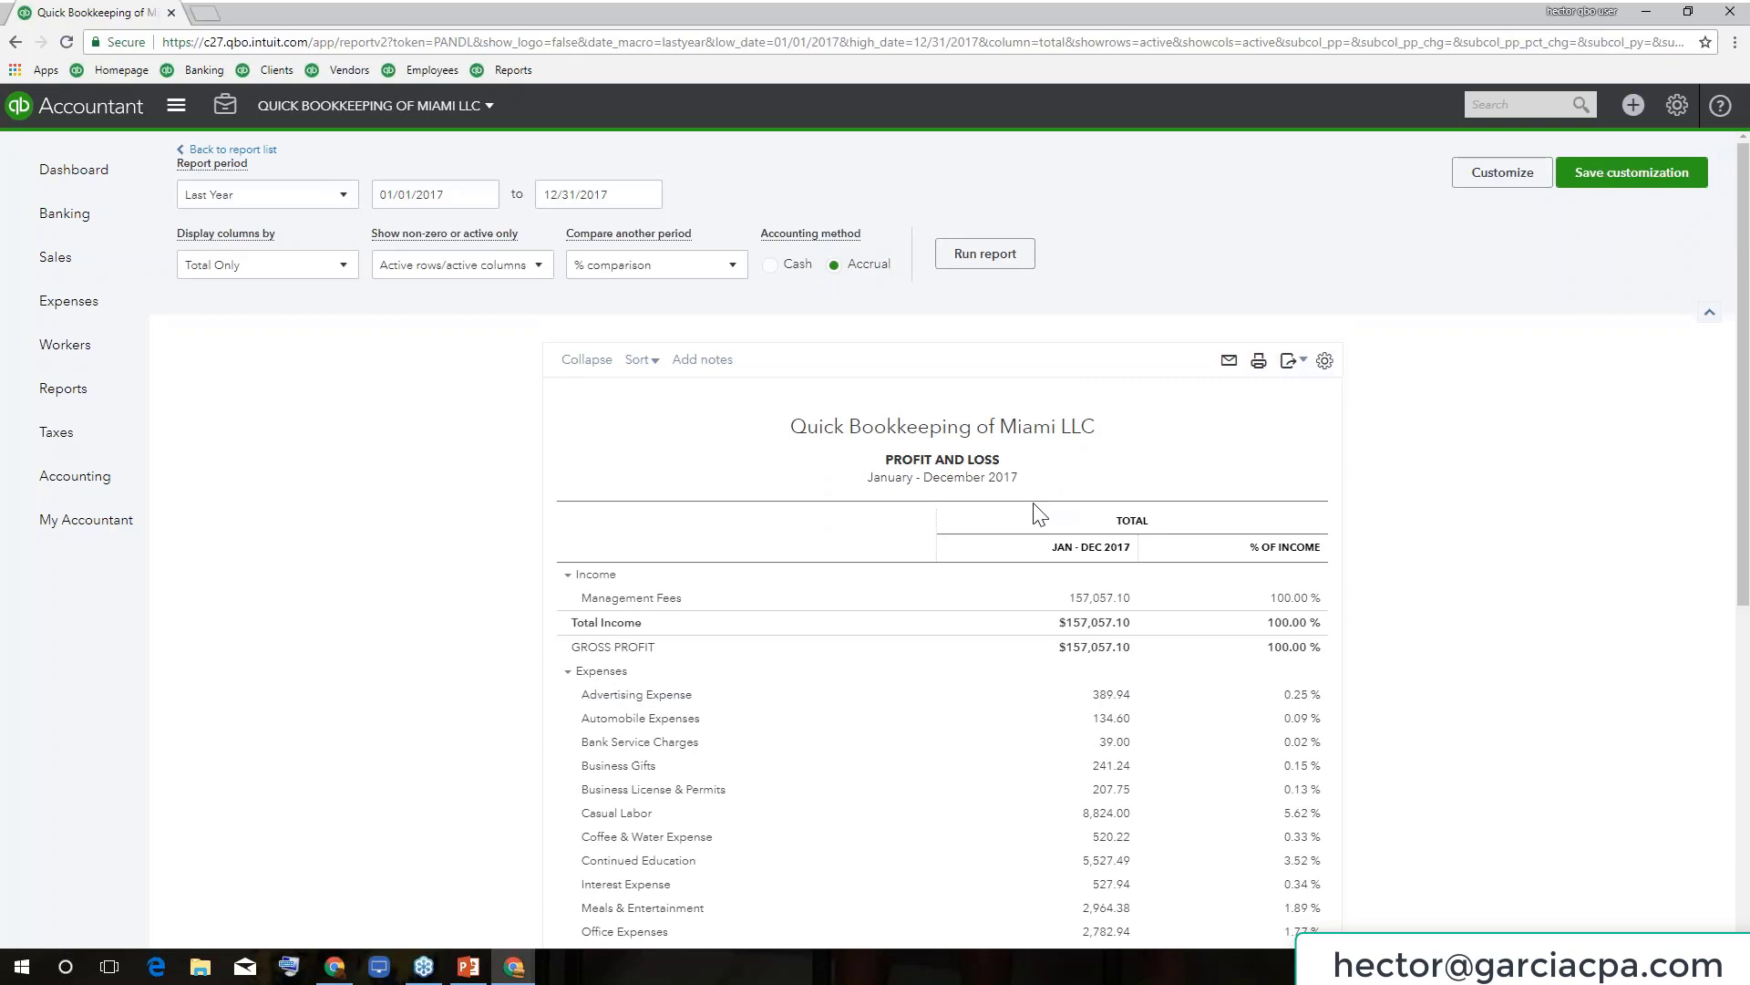
Bookmark the Profit and Loss report as P&L LAST YEAR and test the bookmark by reopening the report from the Banking page.
left_click(1706, 43)
type("P&L LAST YEAR")
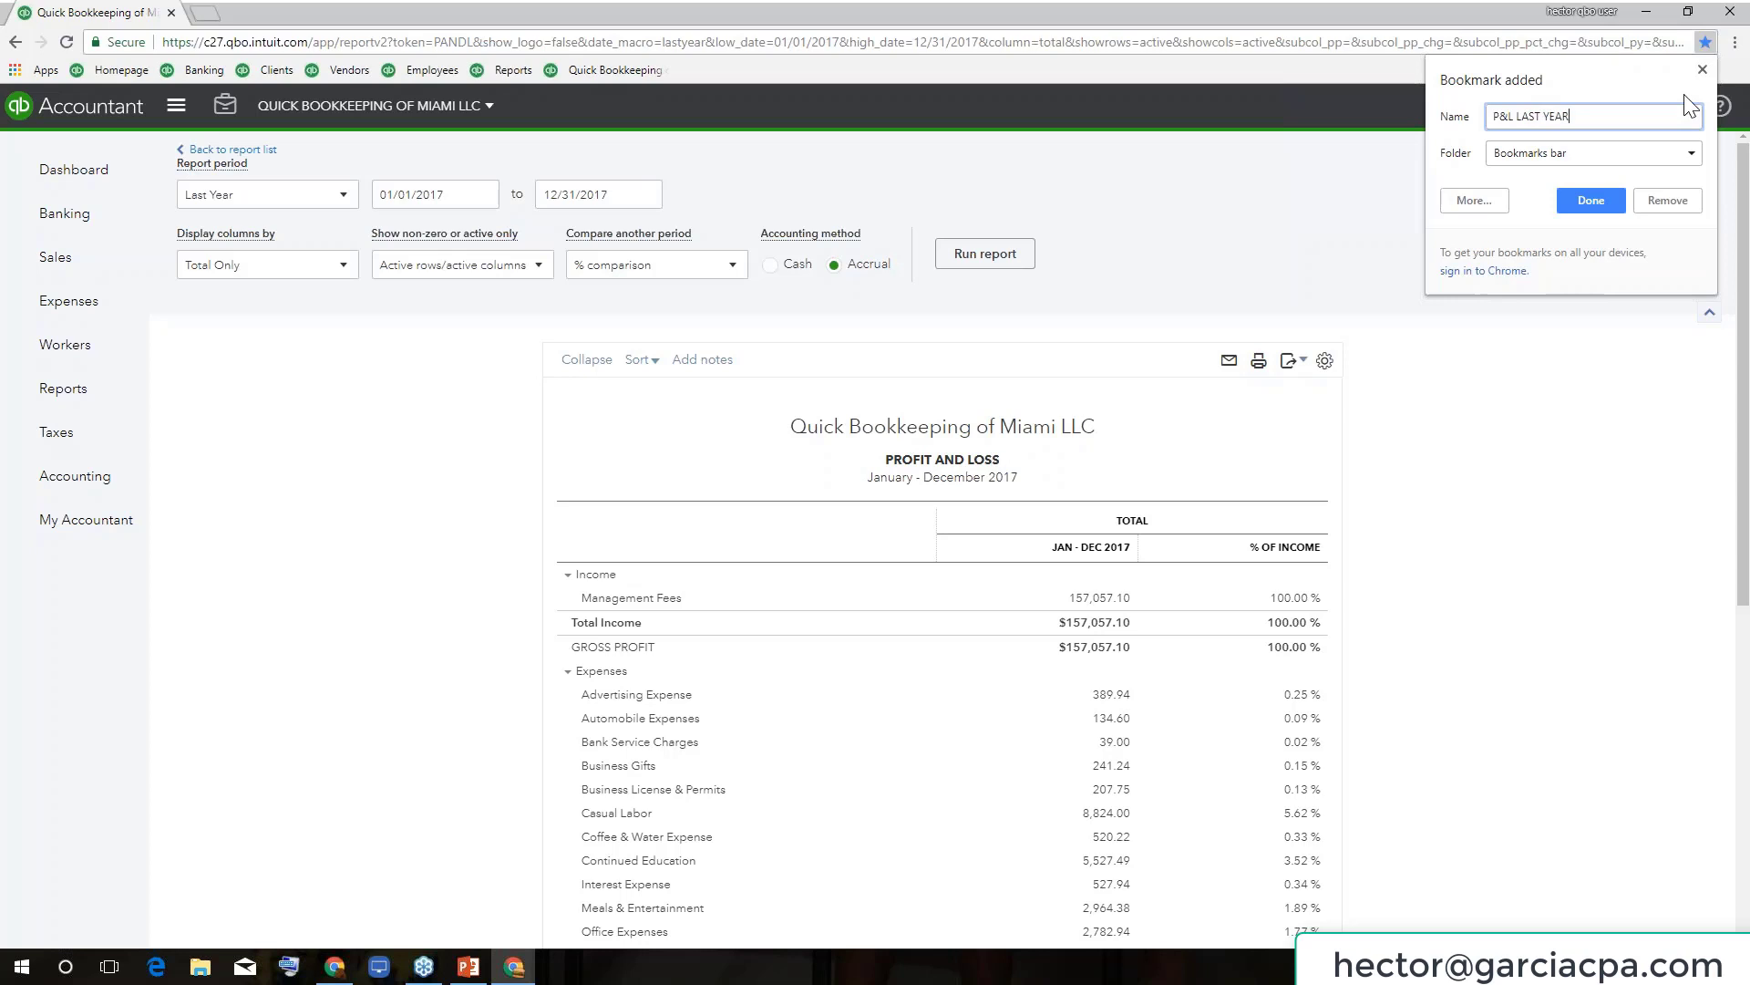
key("Return")
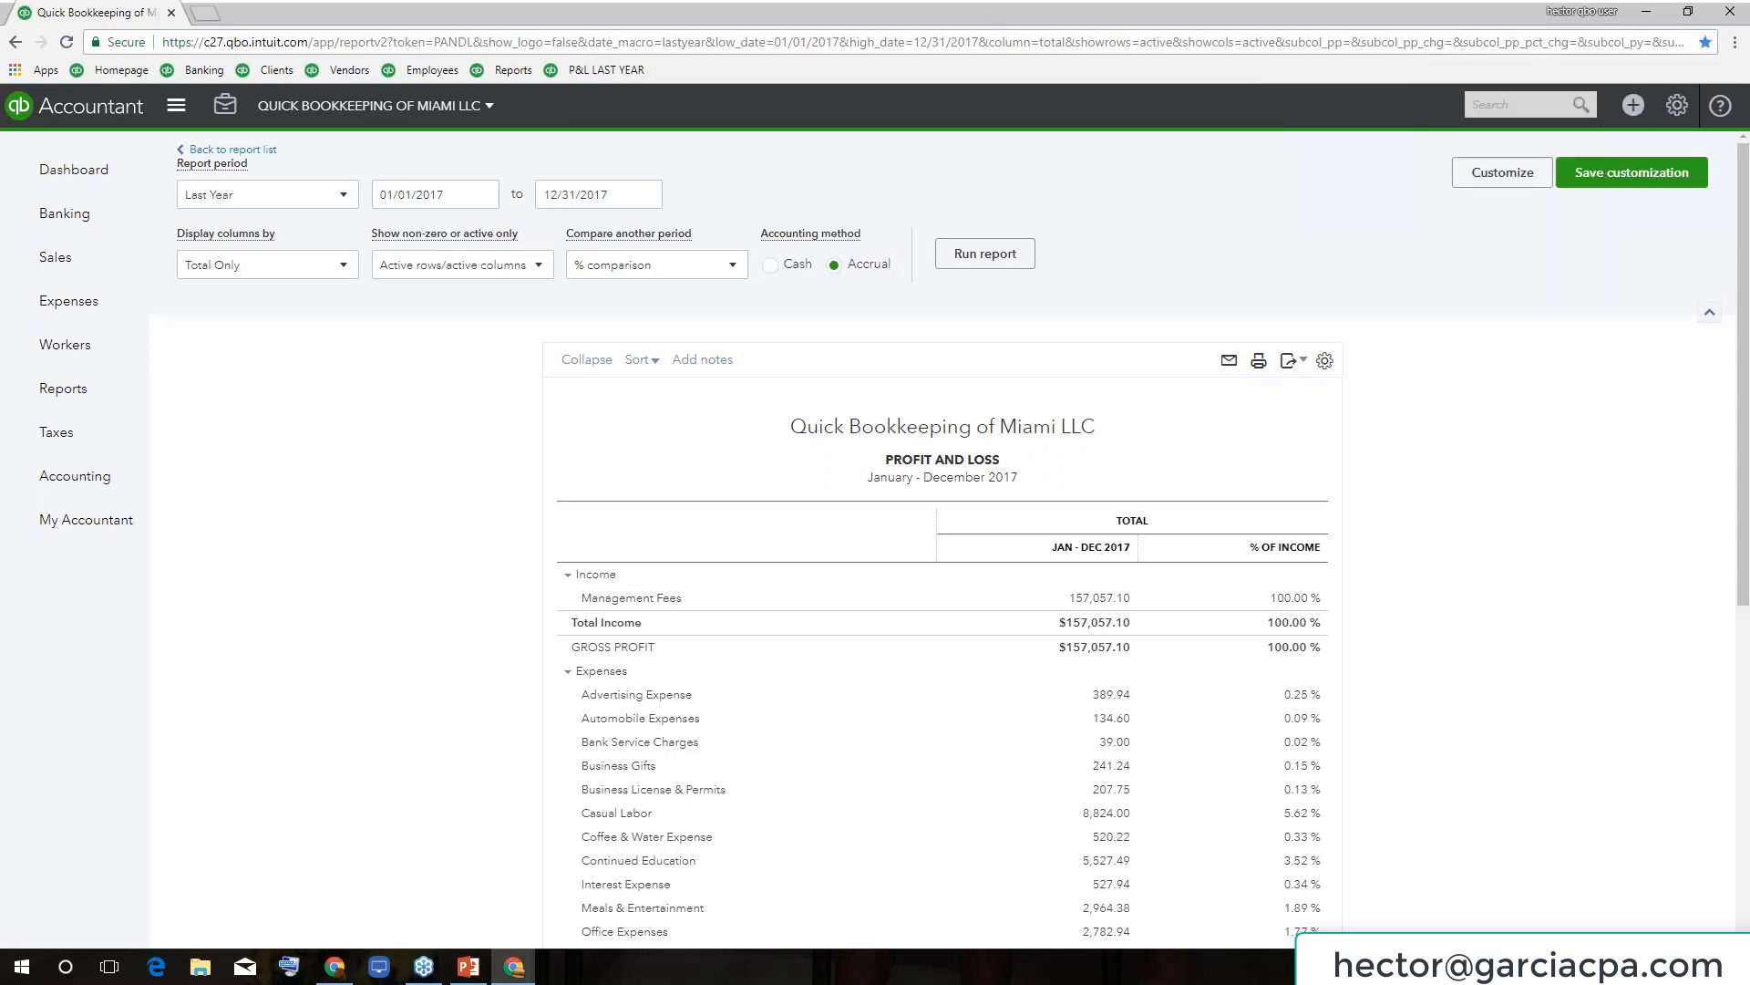
left_click(209, 69)
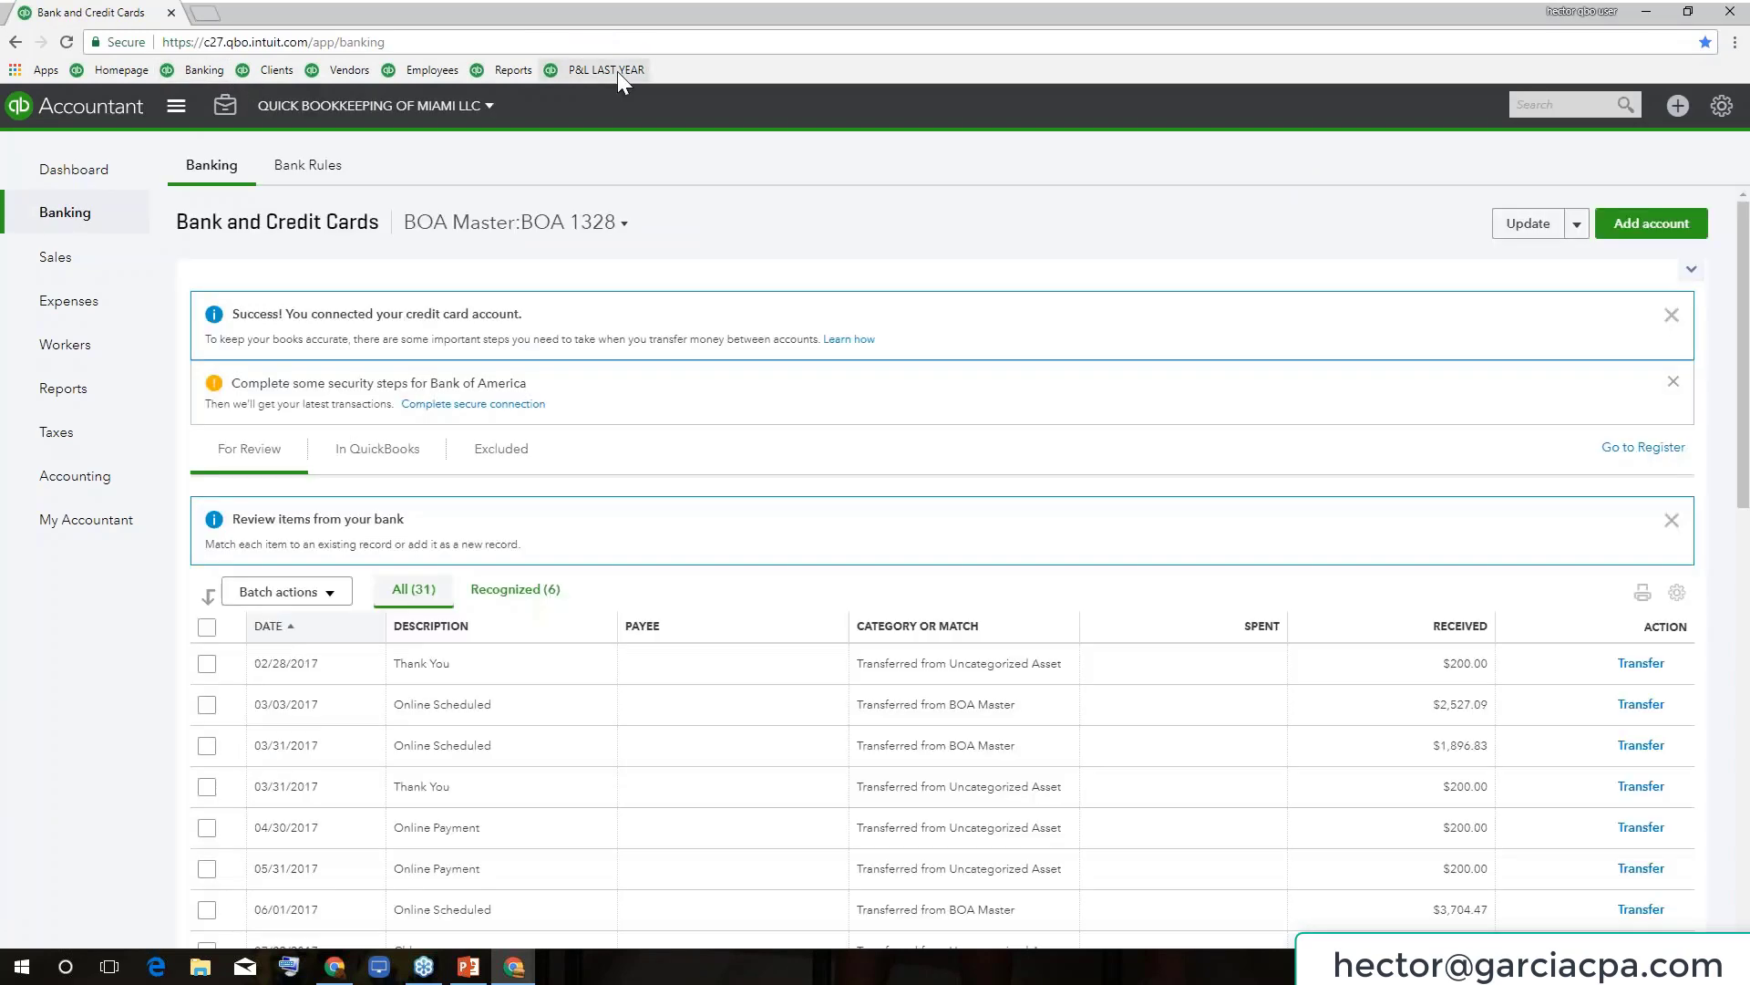
left_click(618, 71)
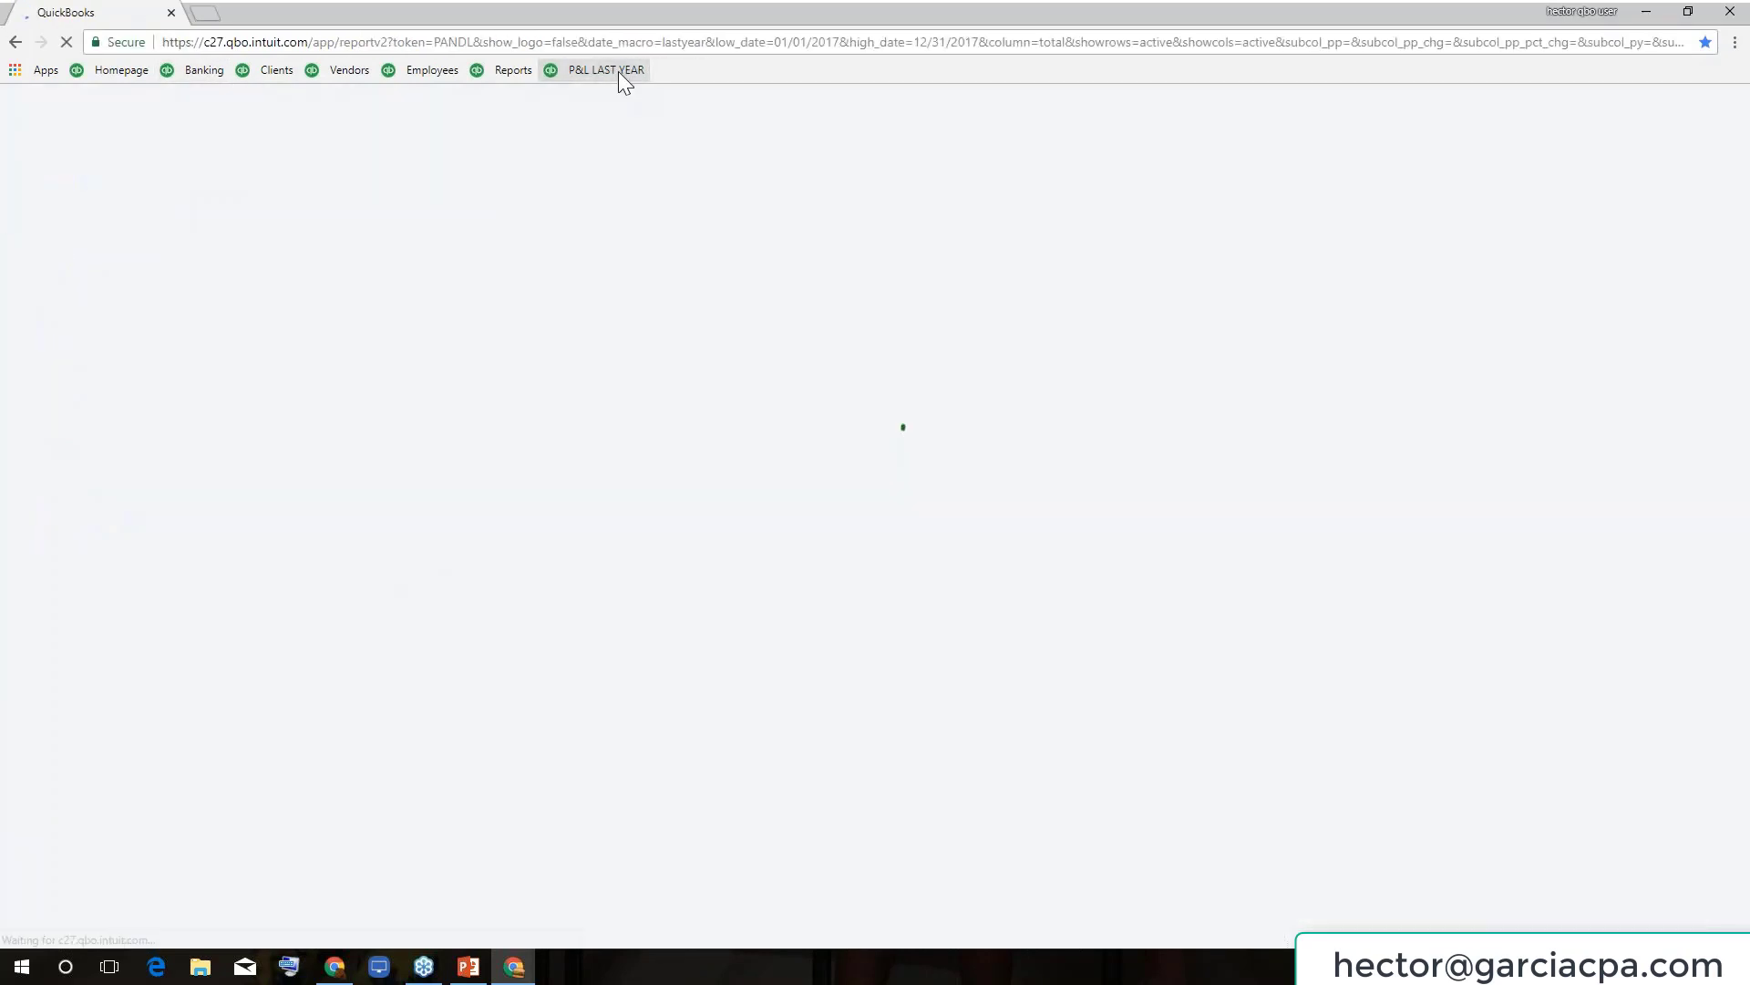
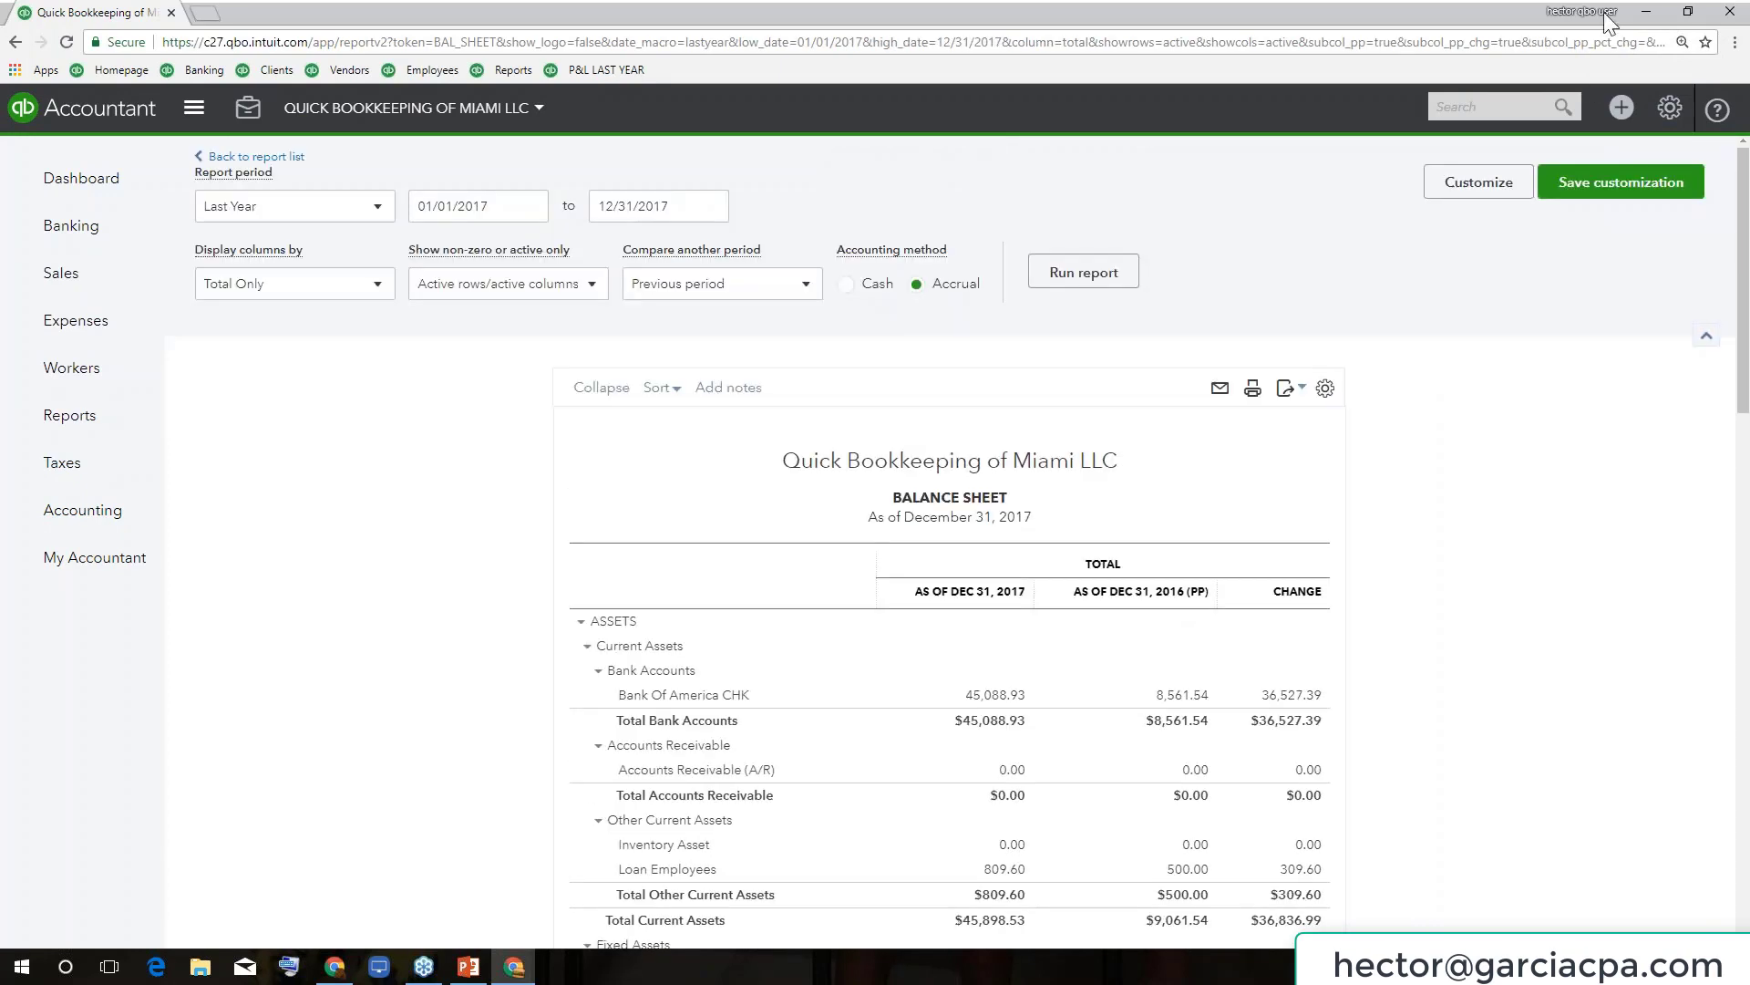
Bookmark the Last Year Balance Sheet report on the bookmarks bar as BS LAST YEAR.
left_click(1704, 42)
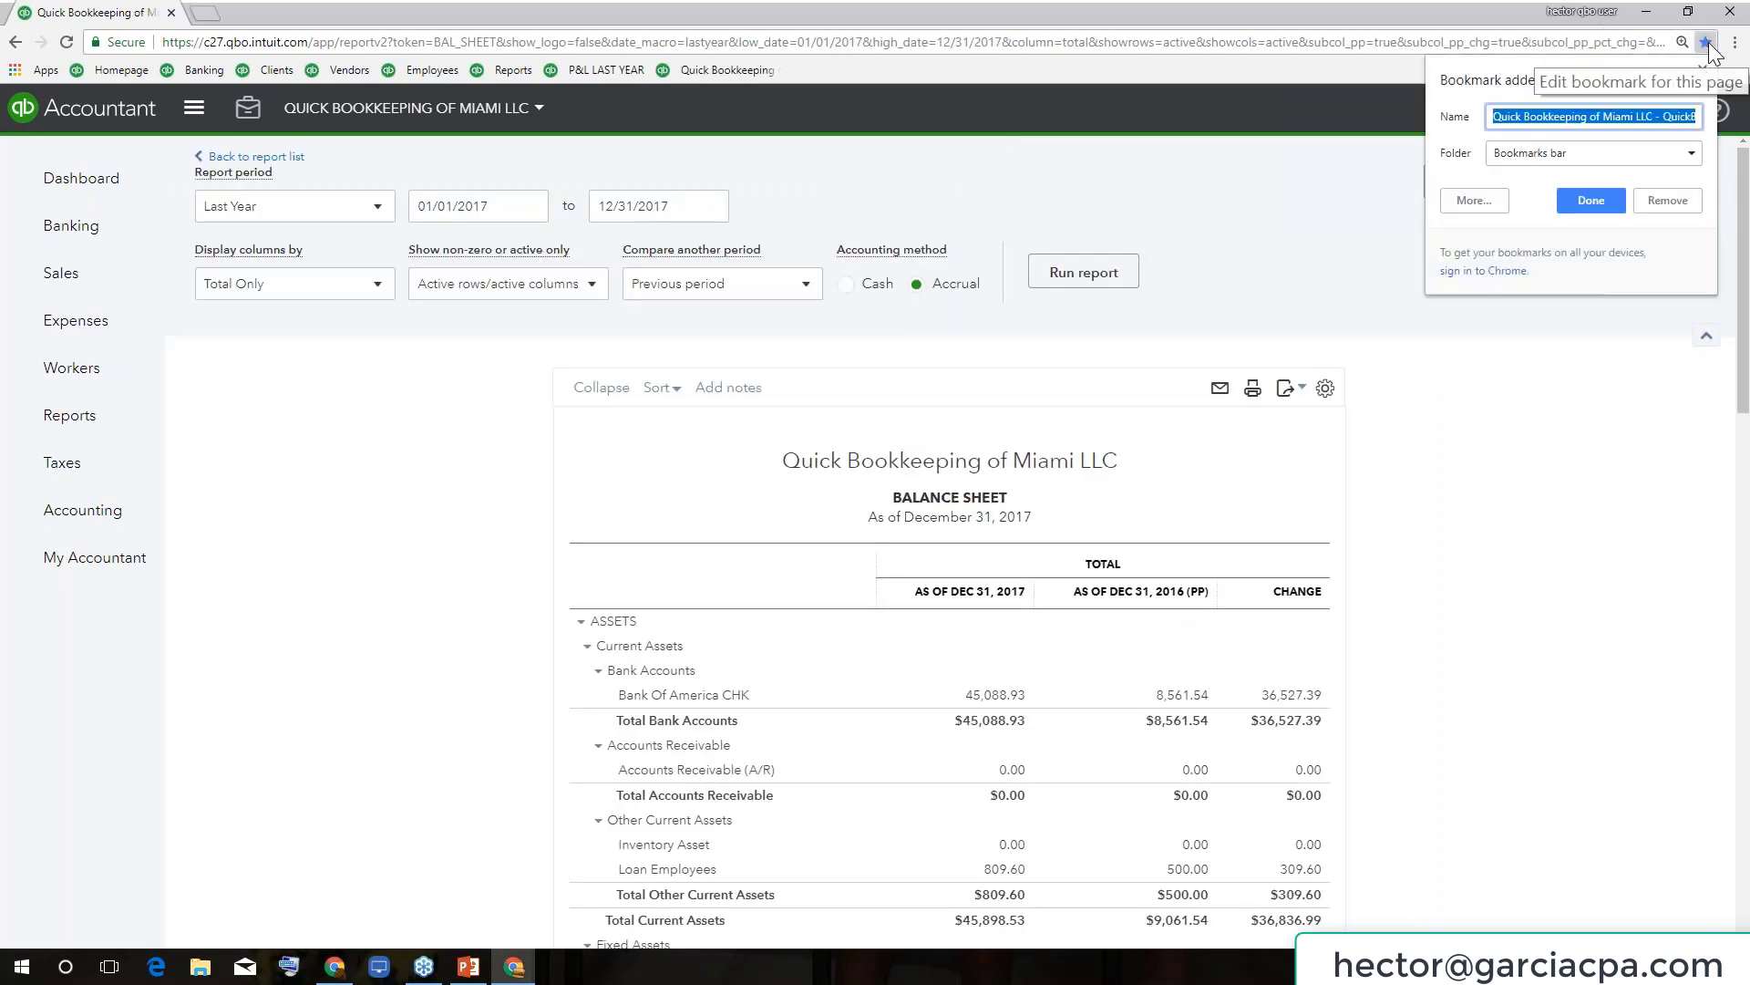
type("BS LAST YEAR")
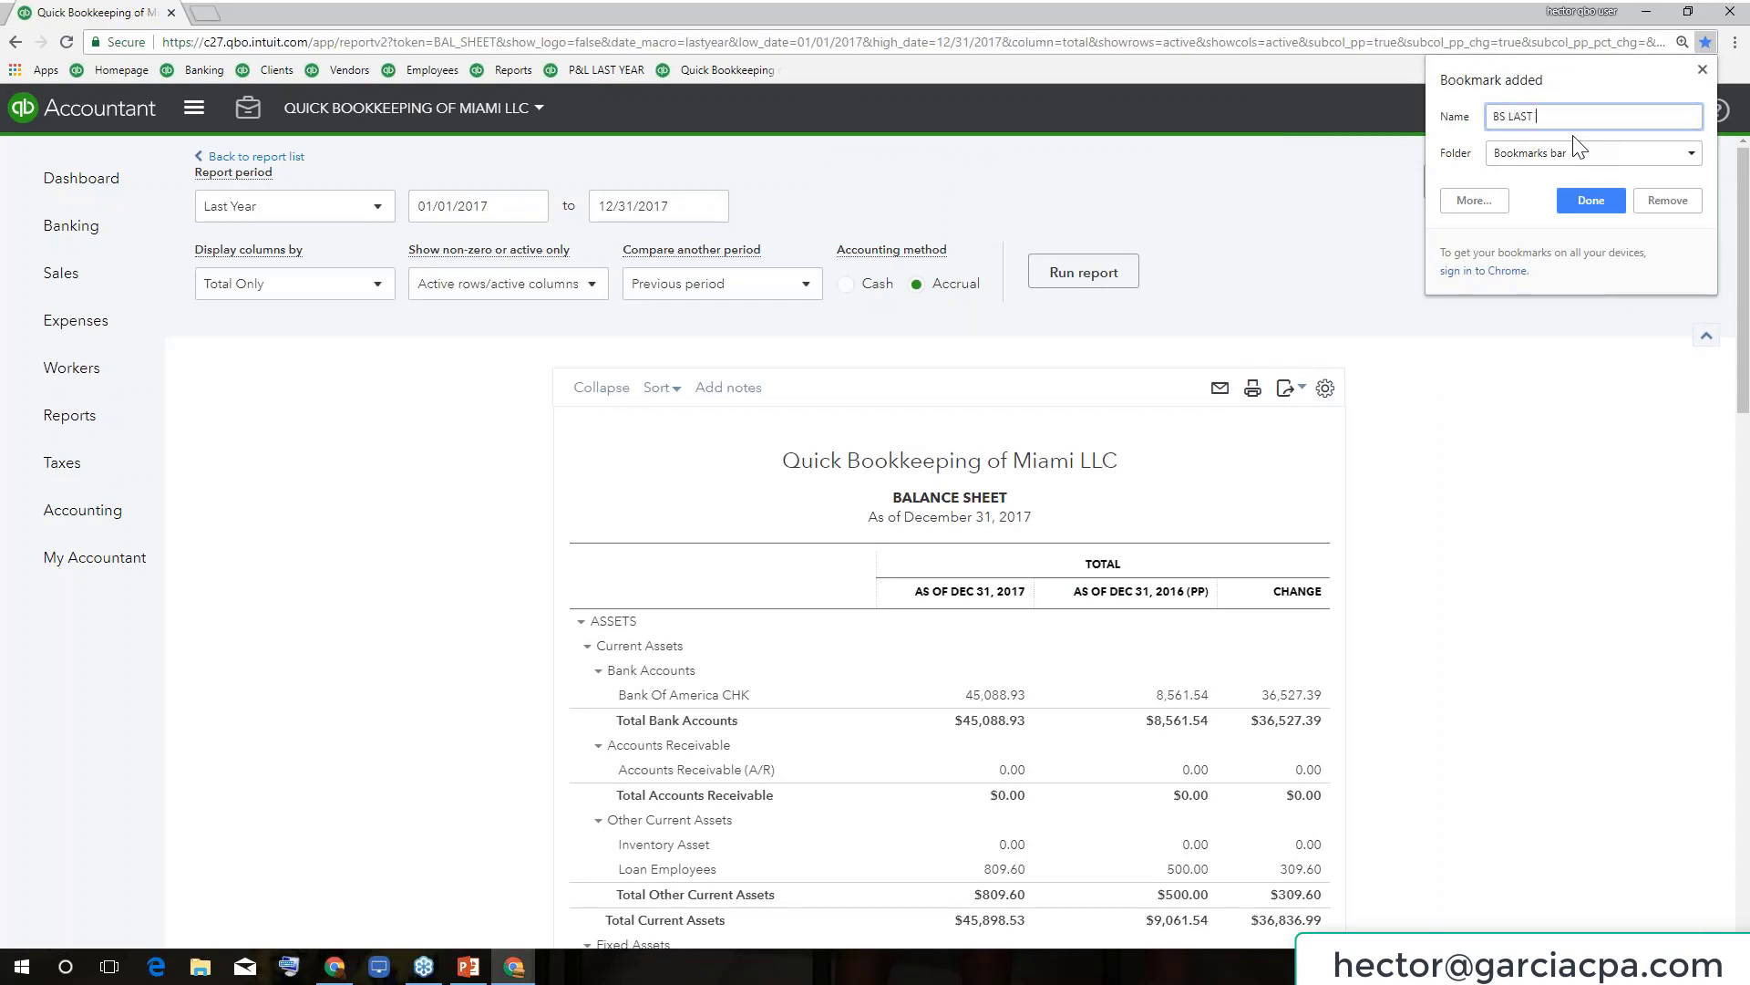
left_click(1591, 199)
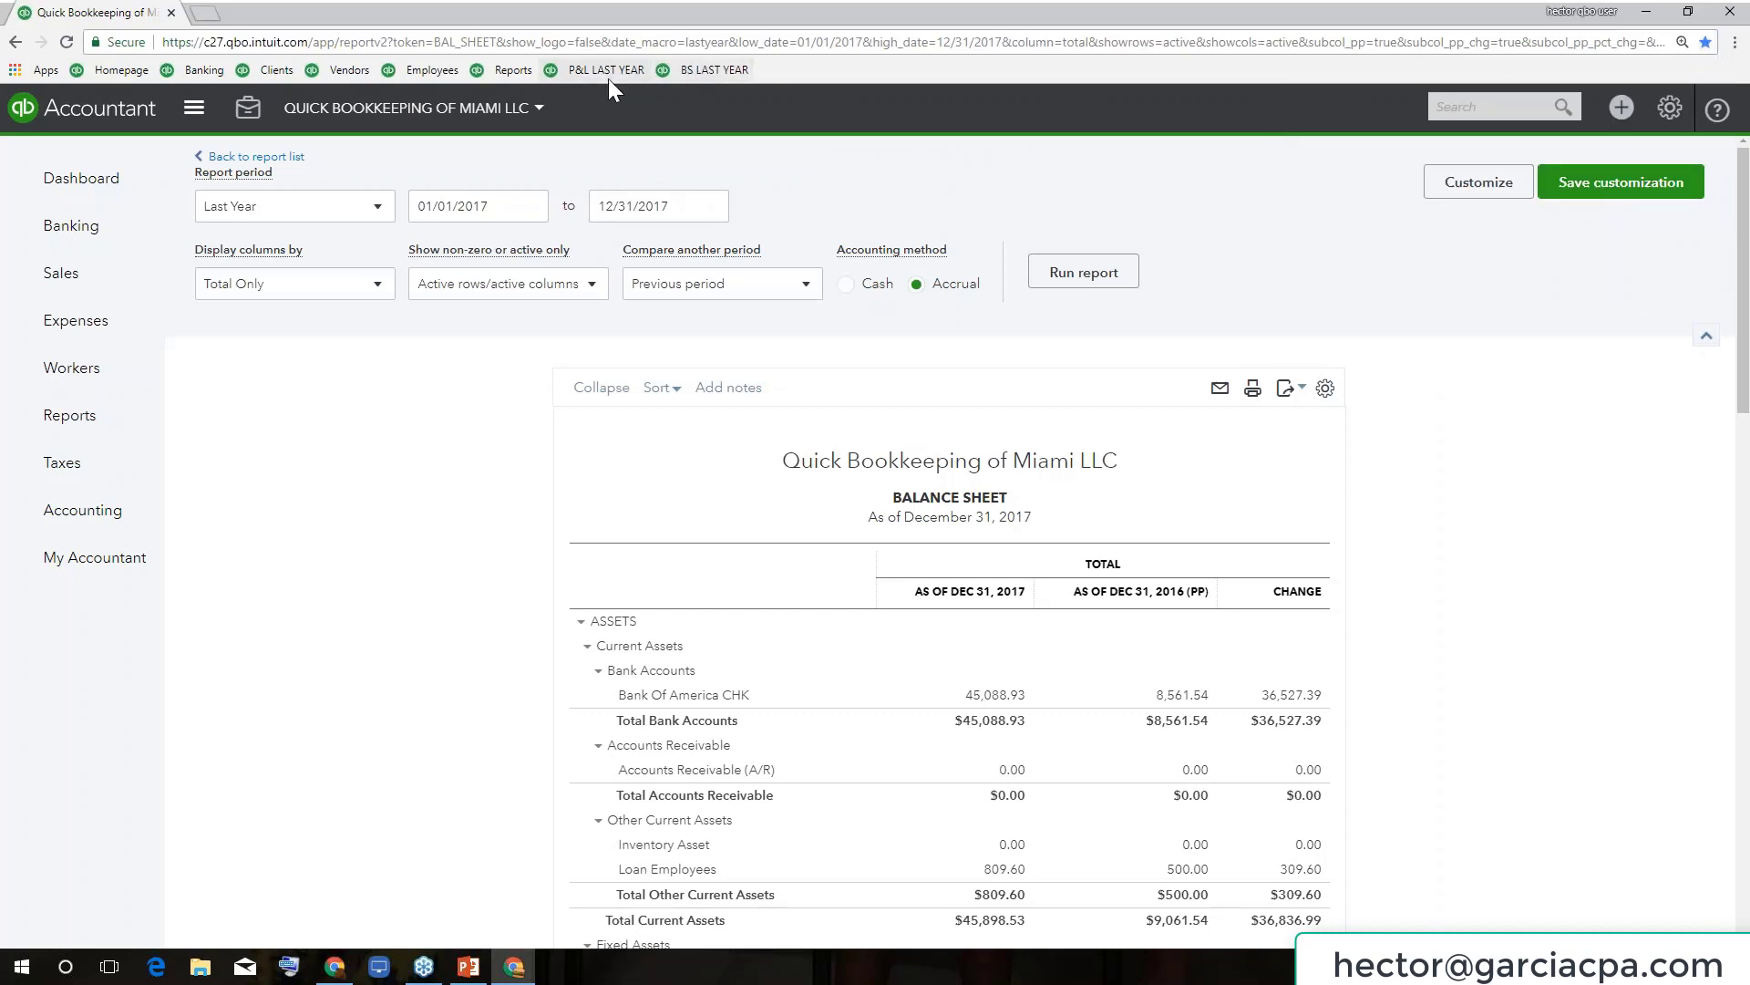
Create a new folder named REPORTS on the bookmarks bar.
right_click(846, 71)
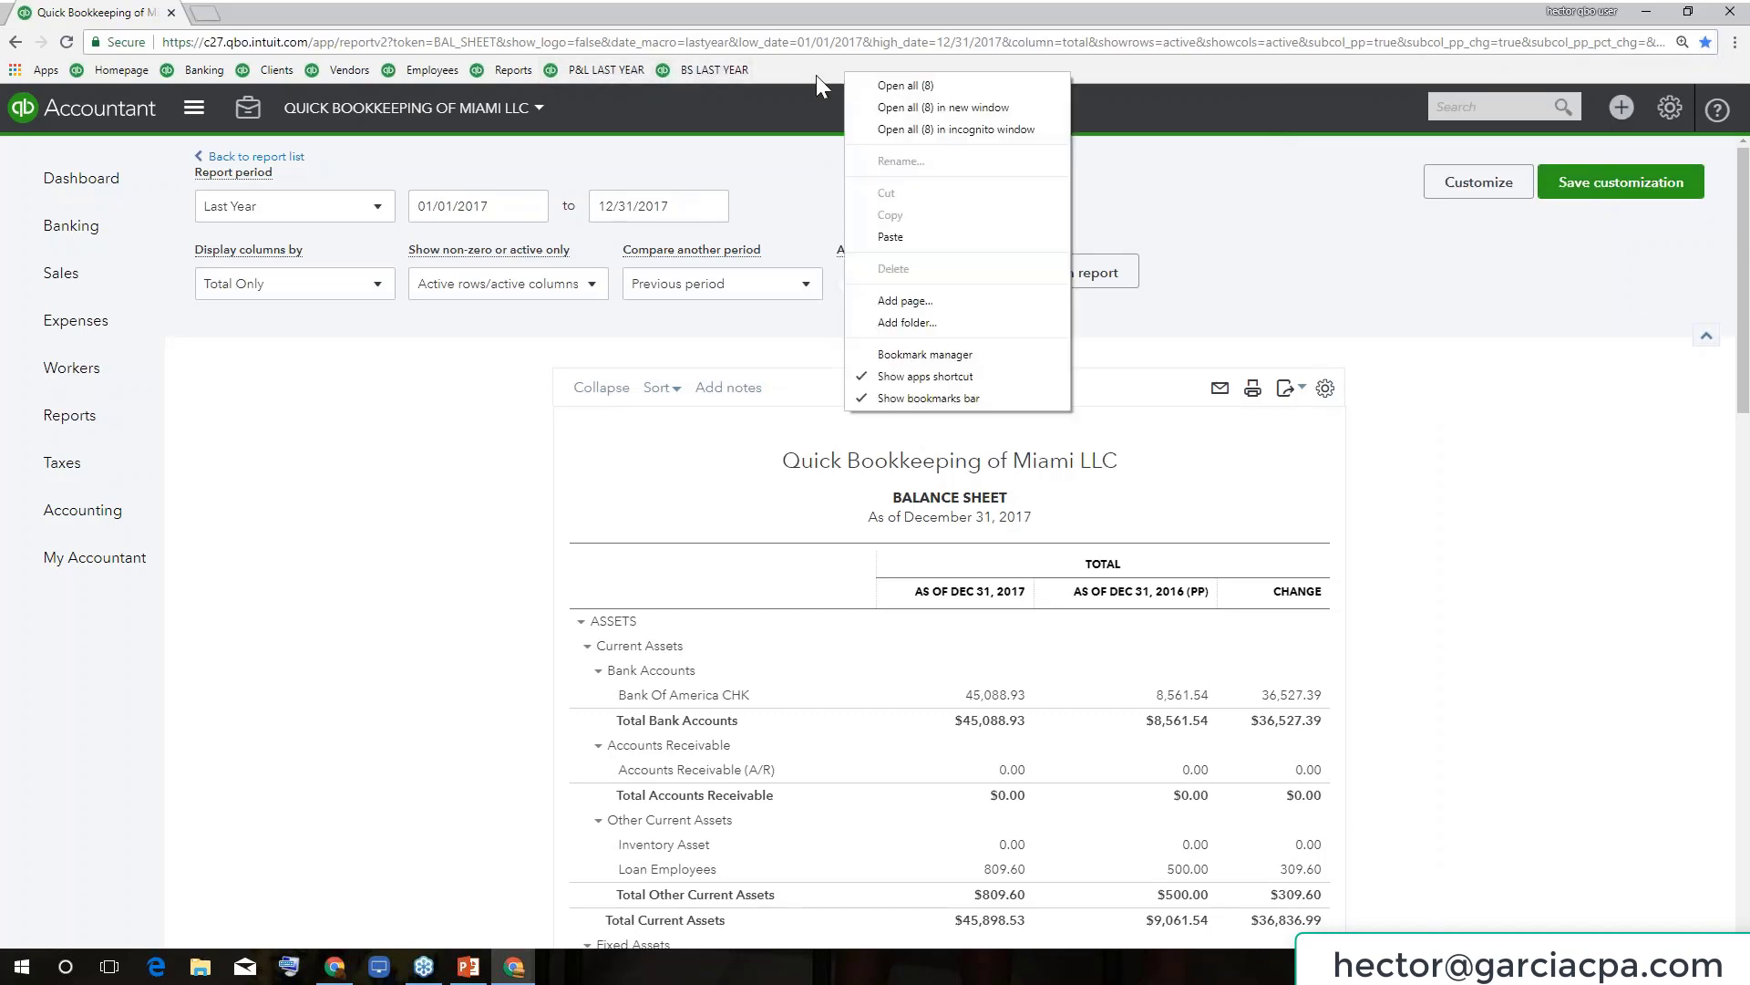
right_click(828, 69)
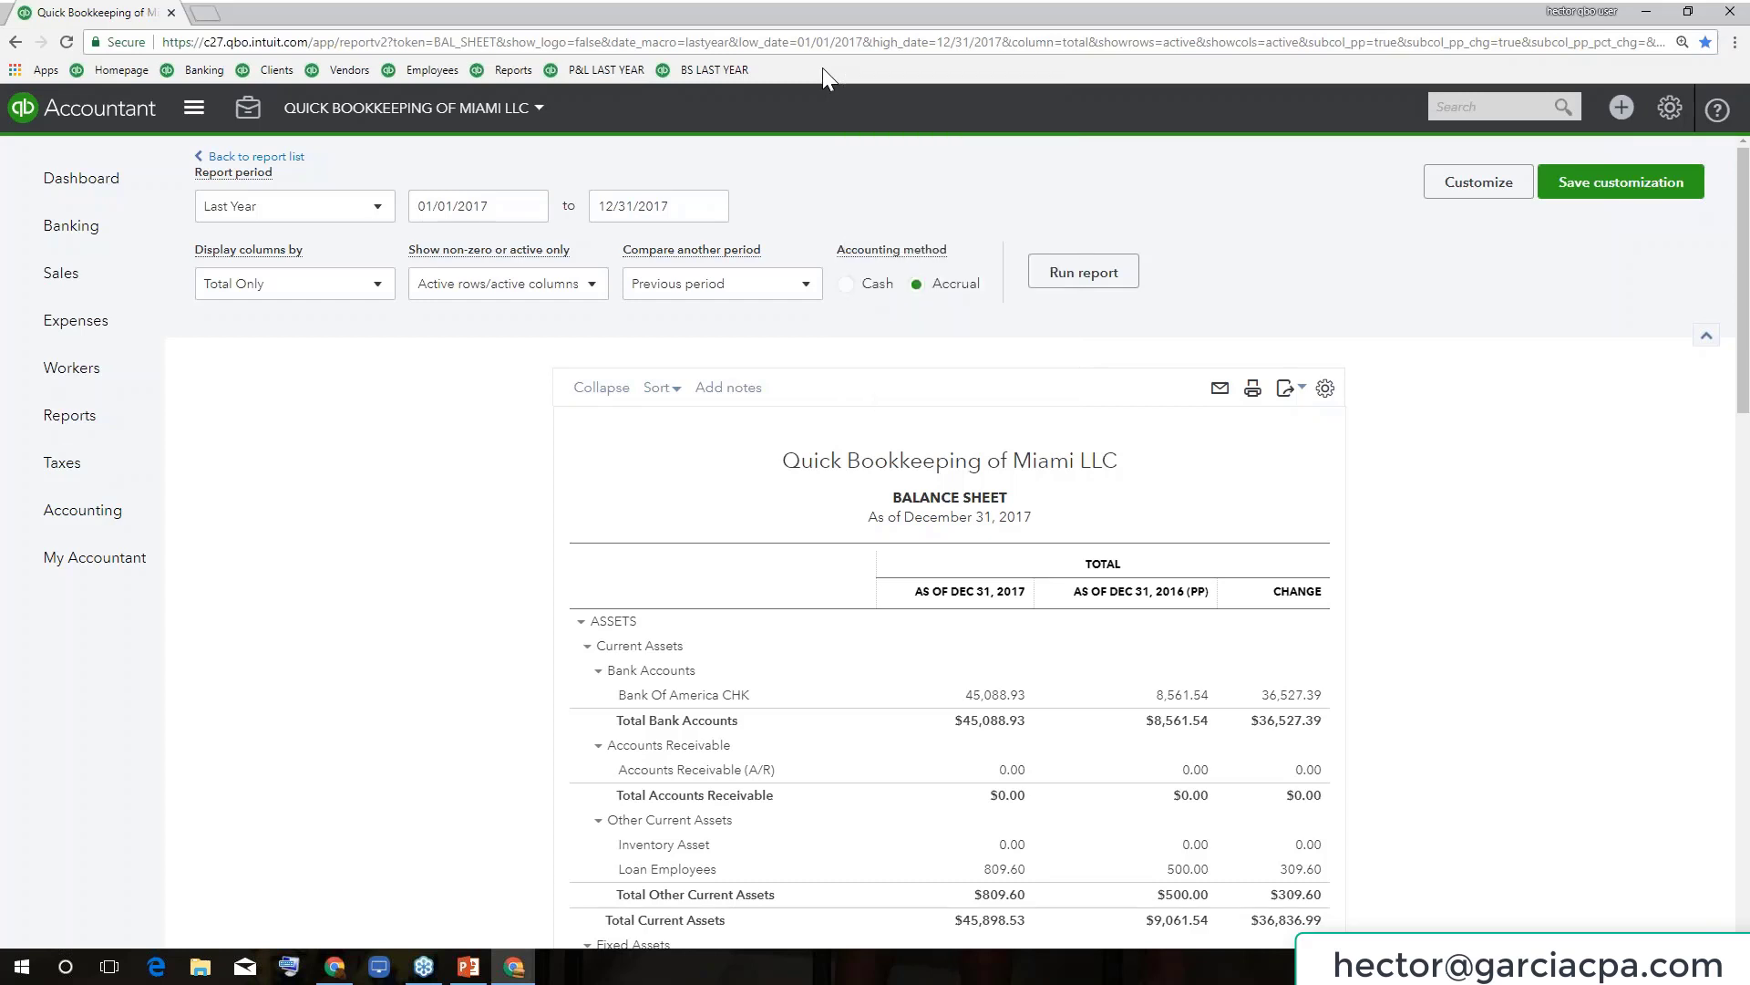
right_click(822, 70)
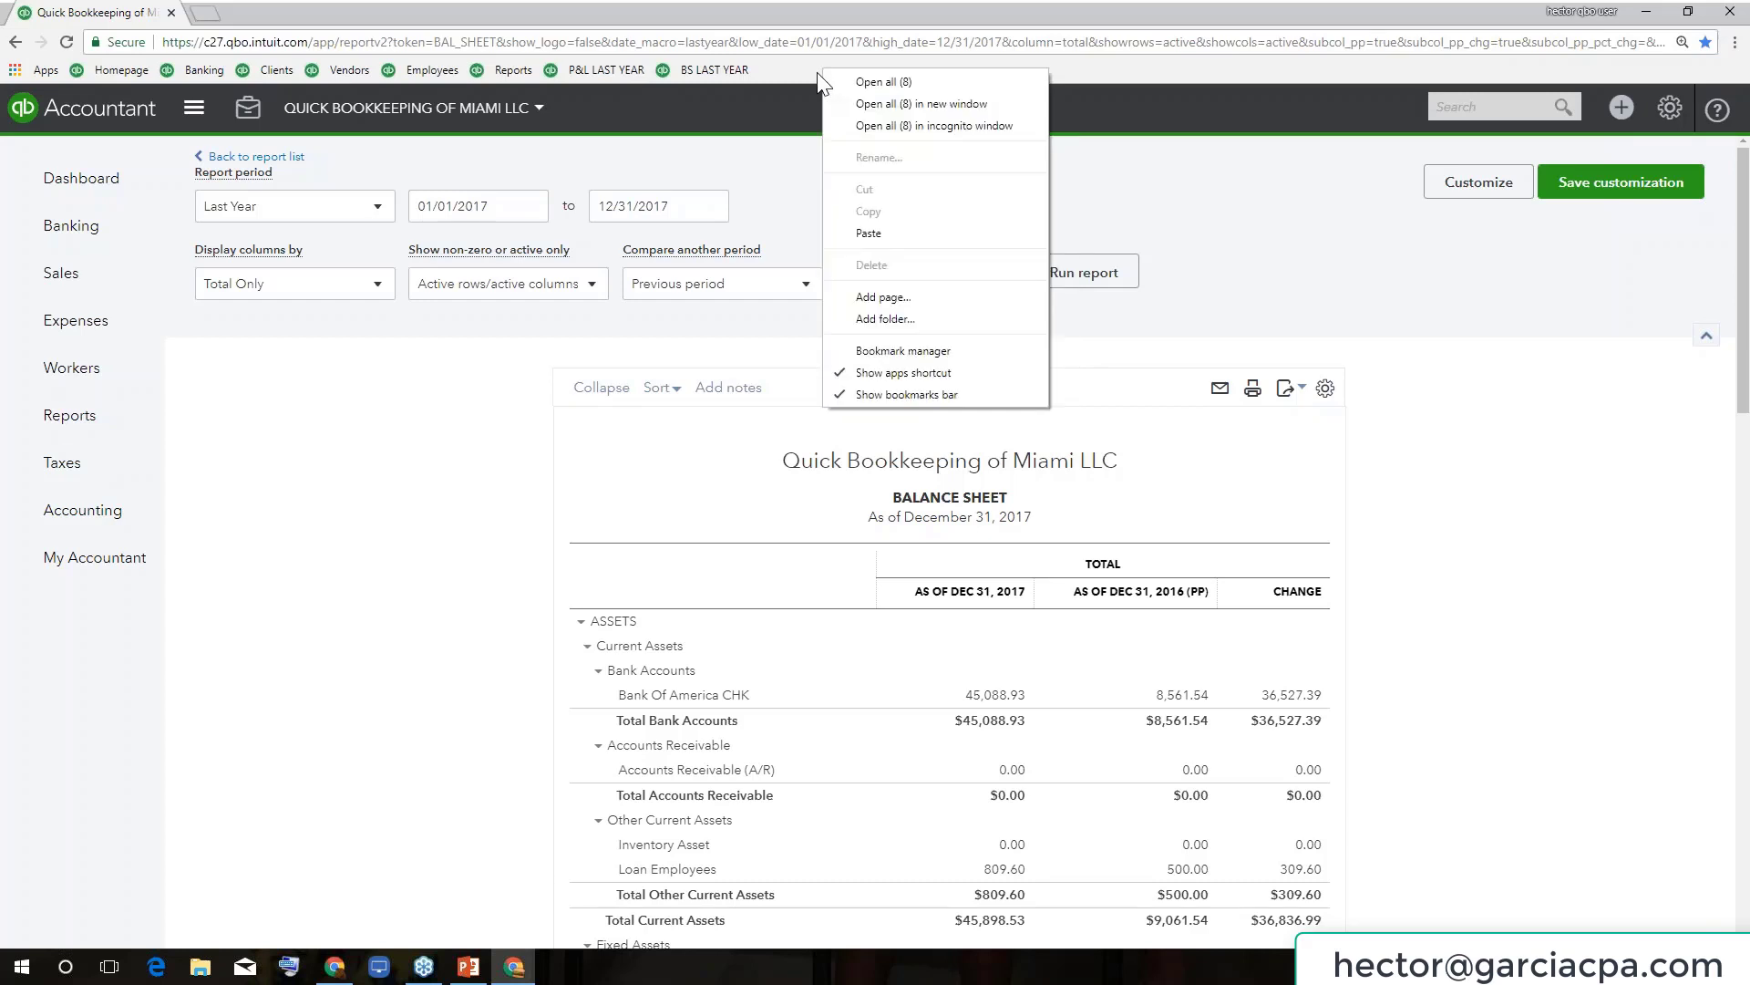
left_click(906, 321)
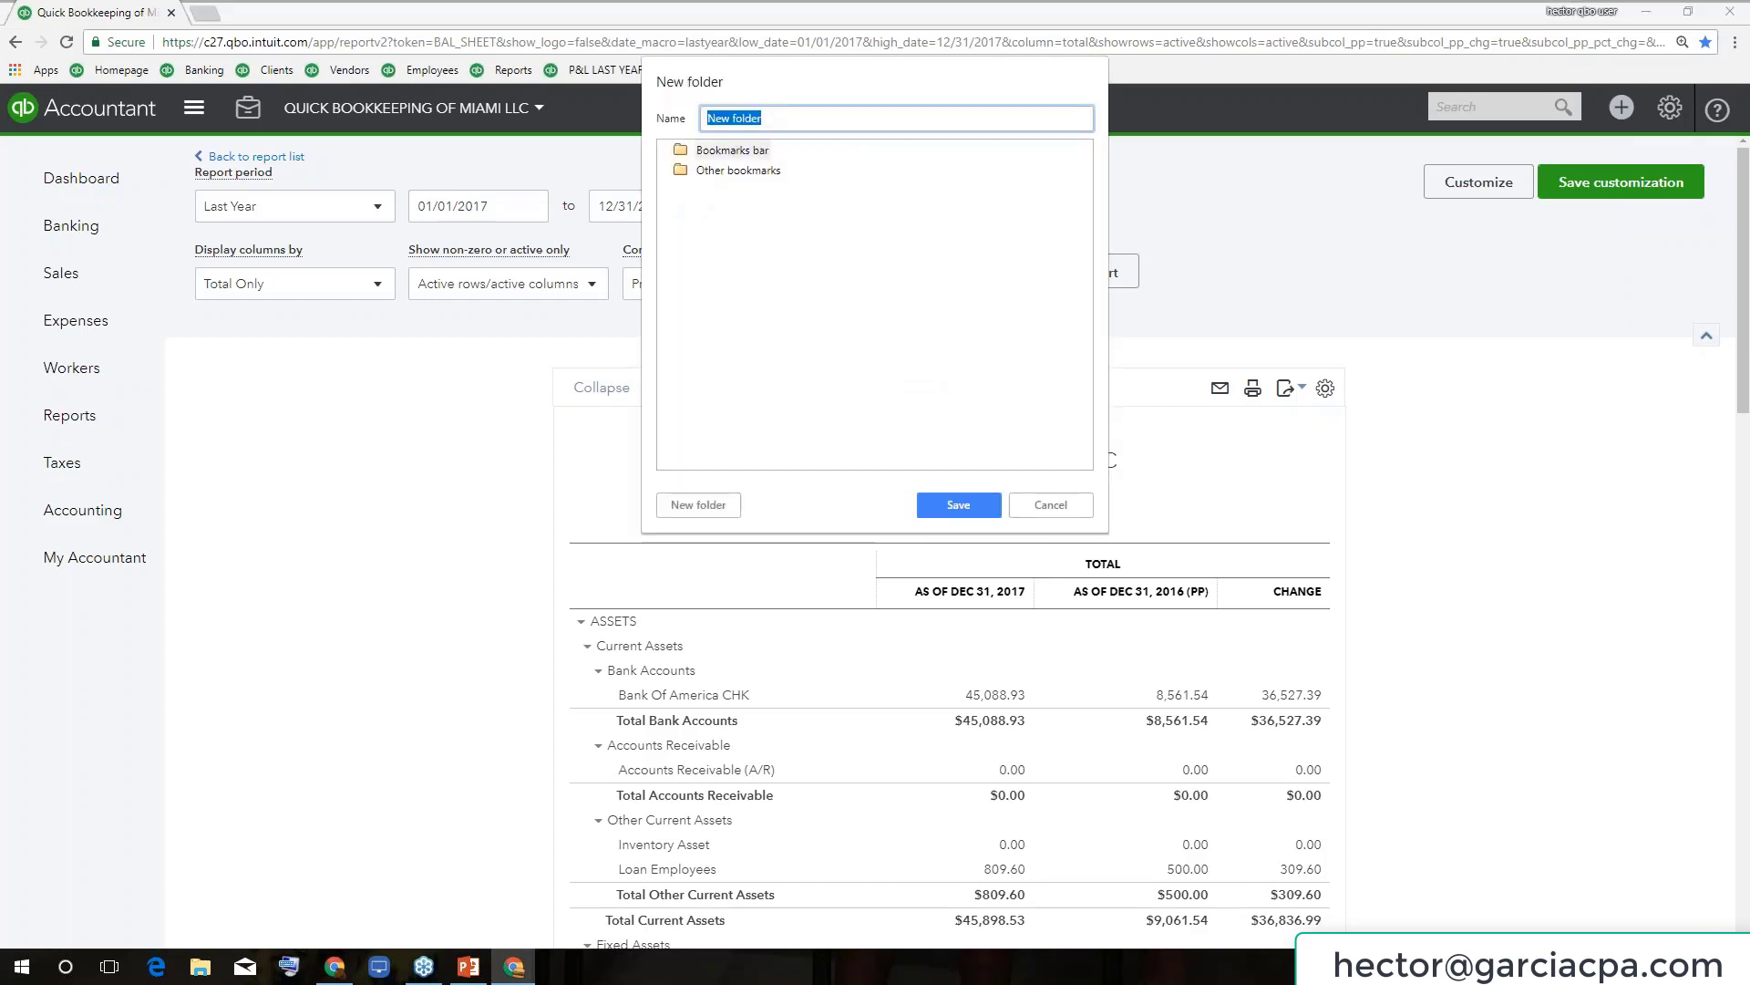
type("REPORTS")
key("ctrl+a")
left_click(963, 500)
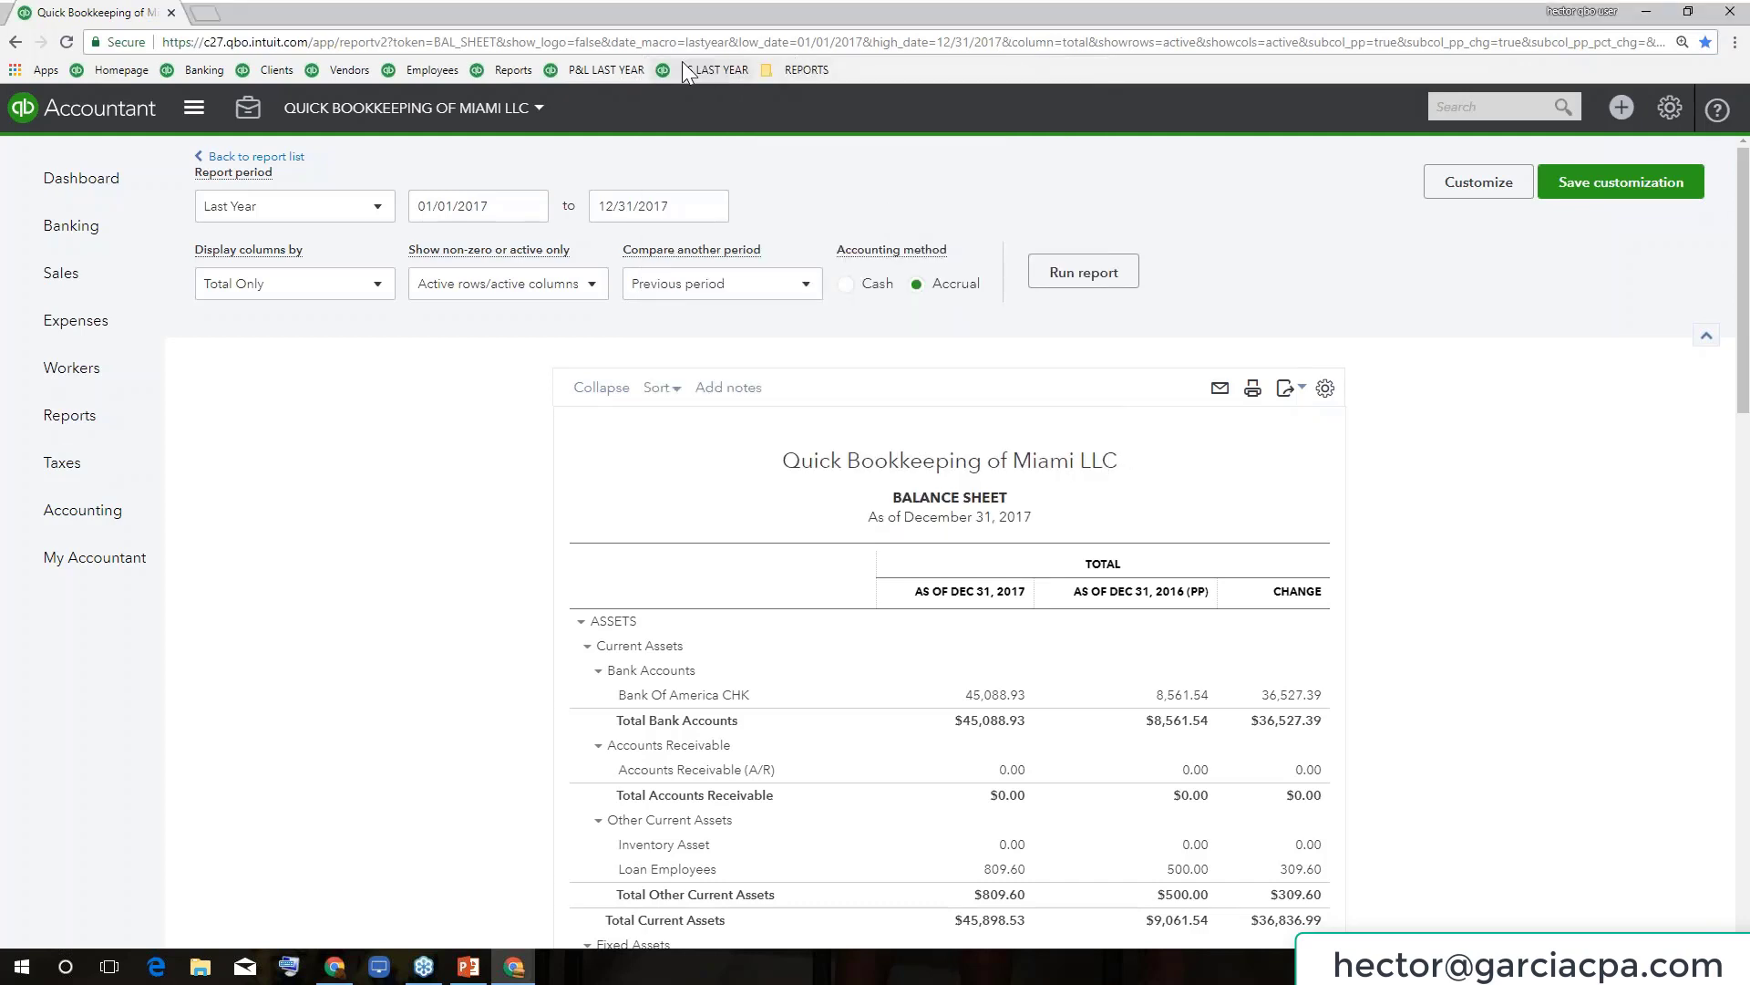
Move the P&L LAST YEAR and BS LAST YEAR bookmarks into the REPORTS folder and check the folder's contents.
left_click_drag(565, 66, 802, 91)
left_click_drag(692, 74, 706, 96)
left_click(591, 71)
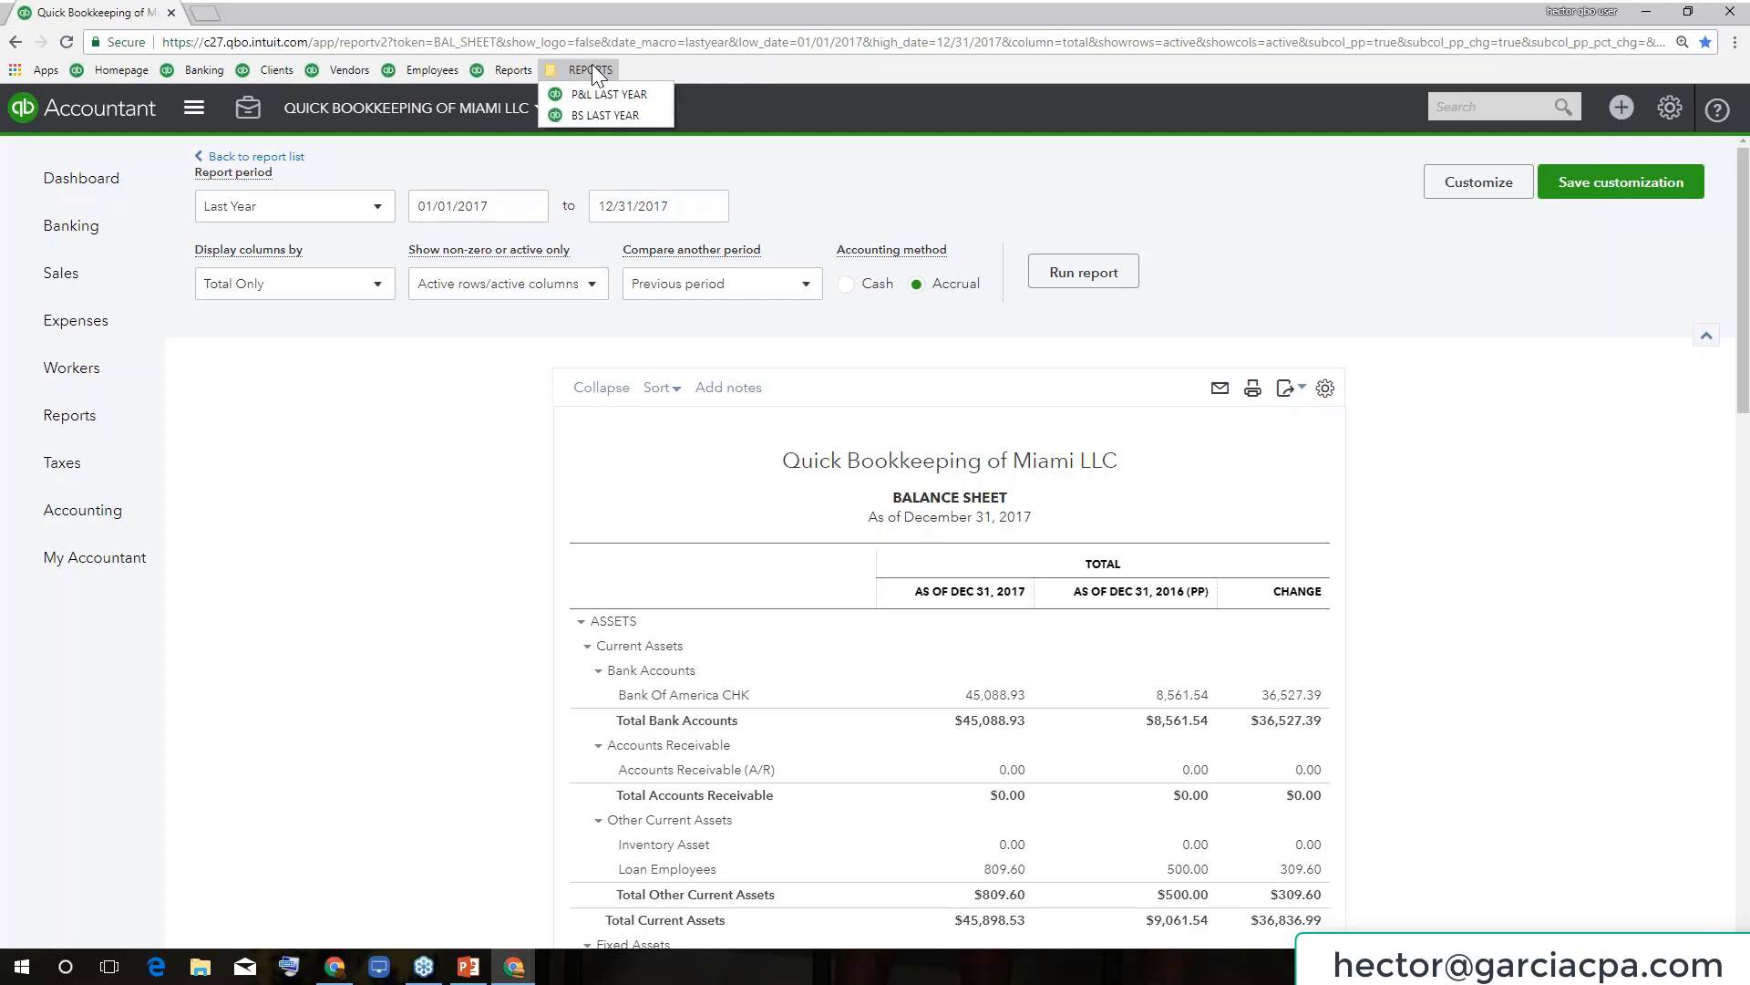
left_click(601, 65)
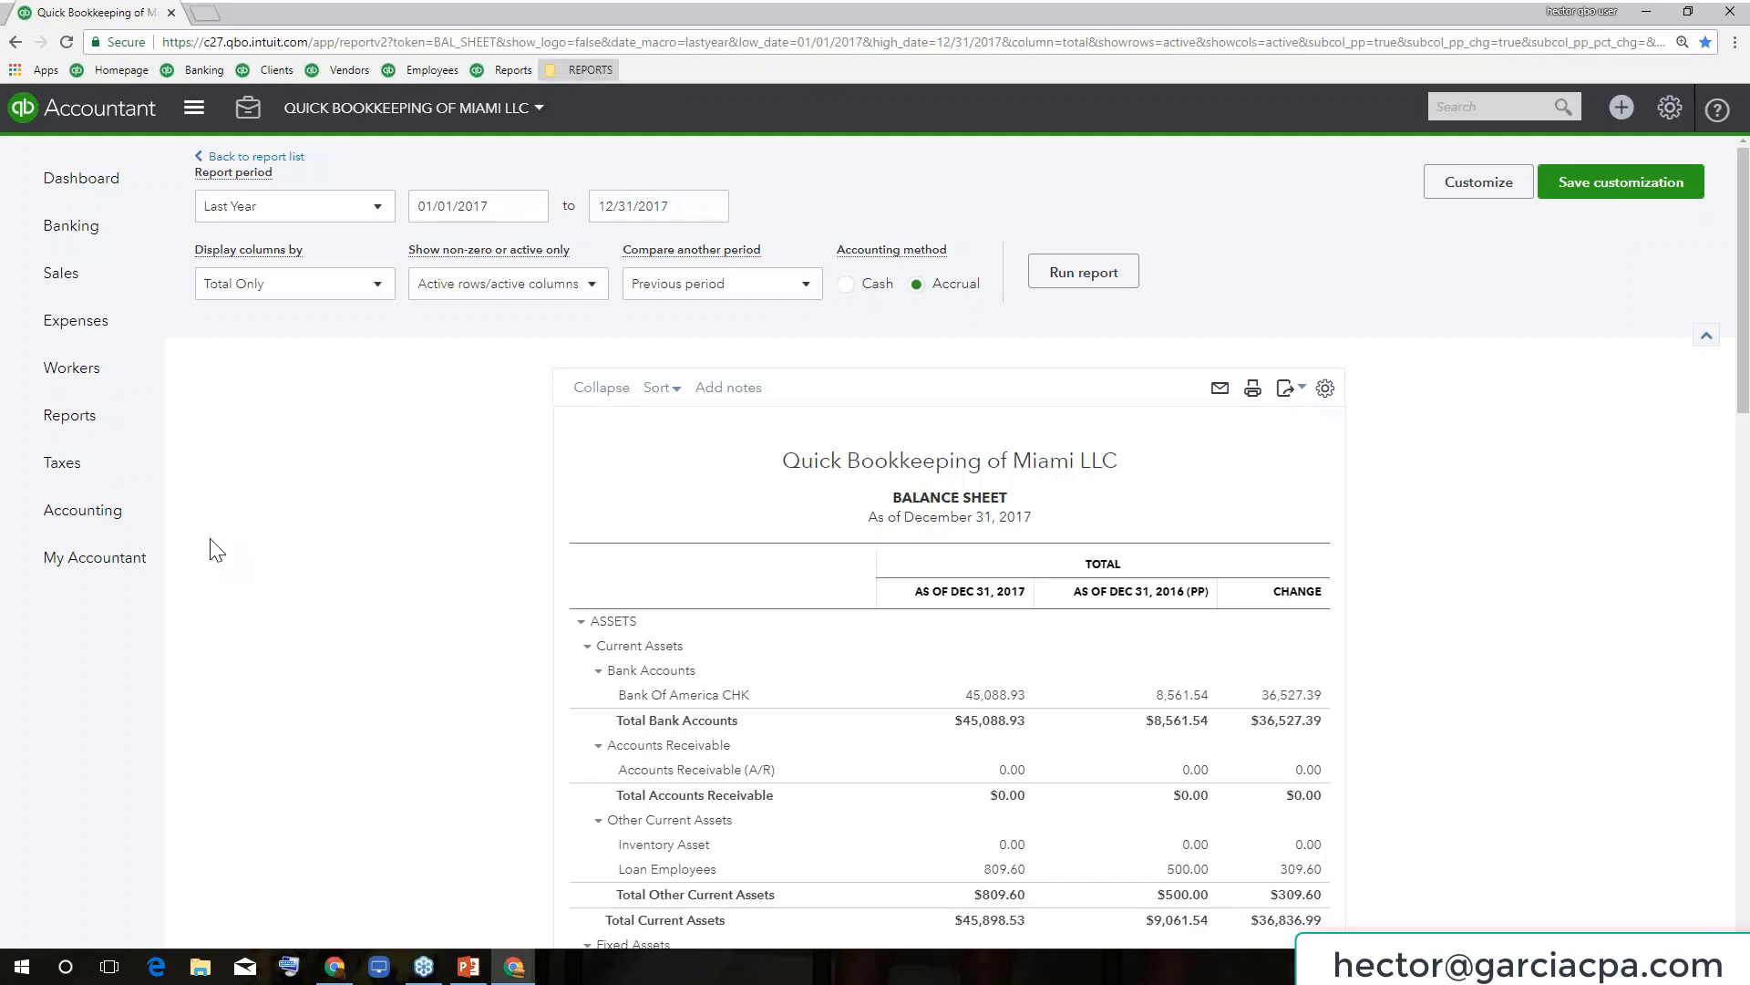
Open the Statement of Cash Flows report from the reports list and run it for Last Year.
left_click(64, 436)
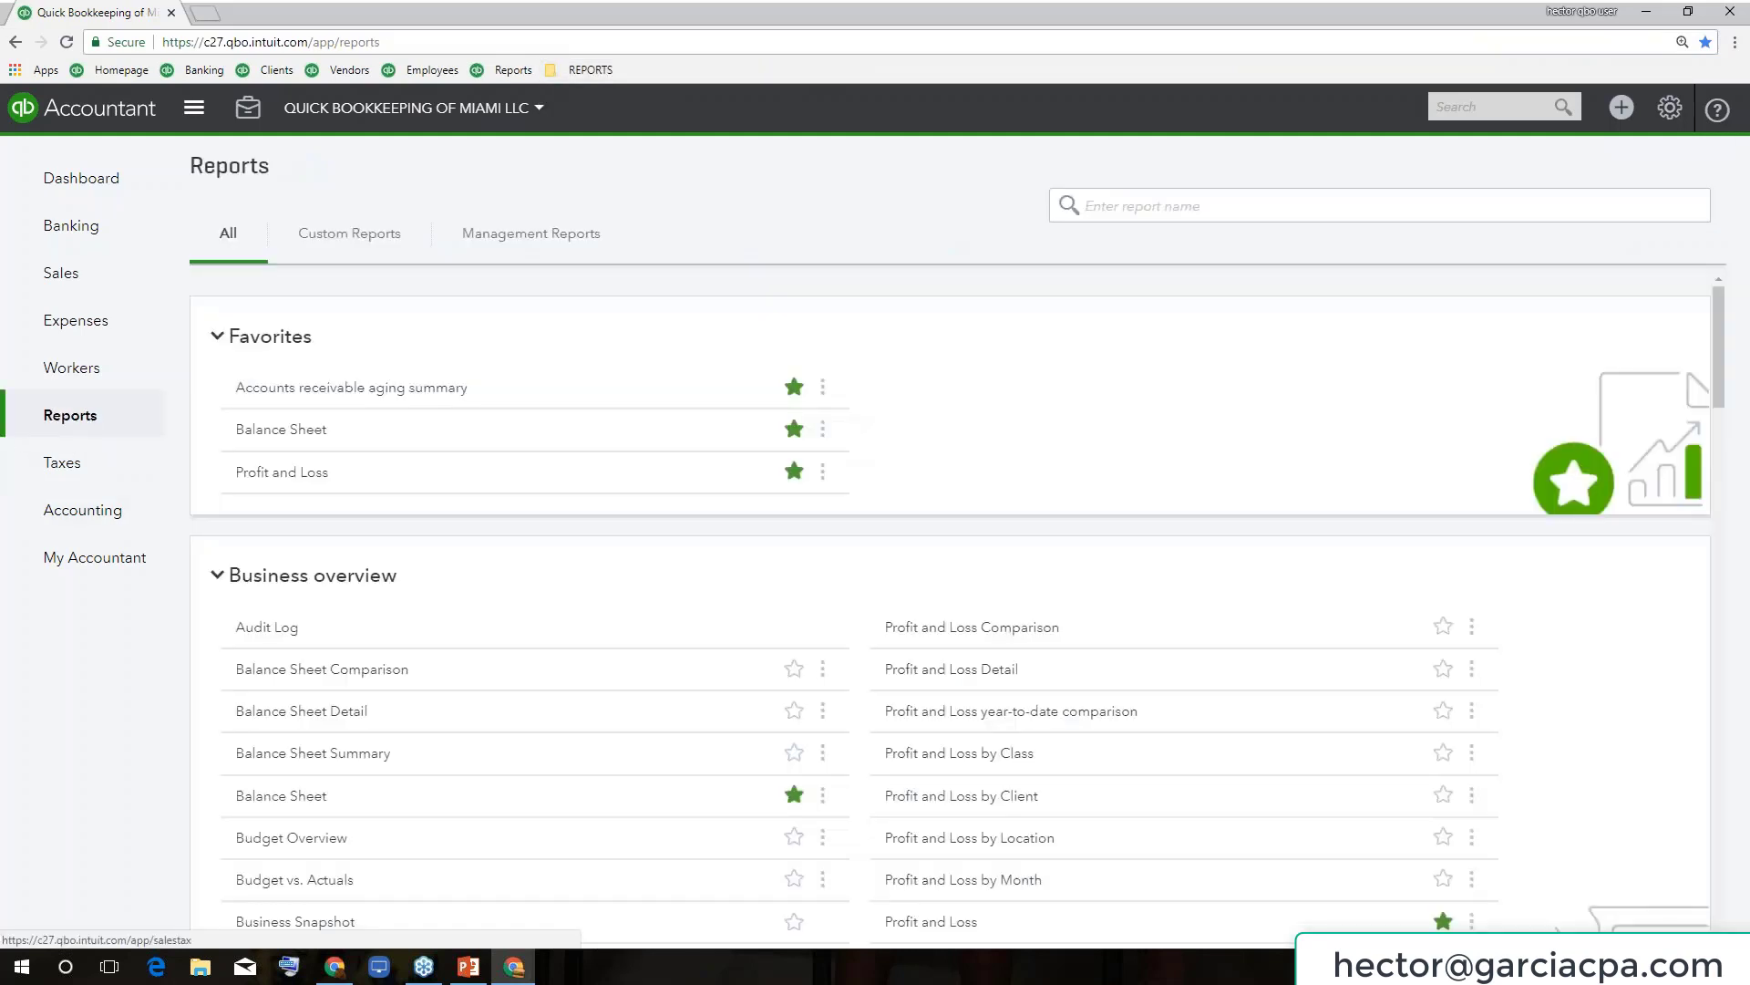
scroll(751, 735, "down", 3)
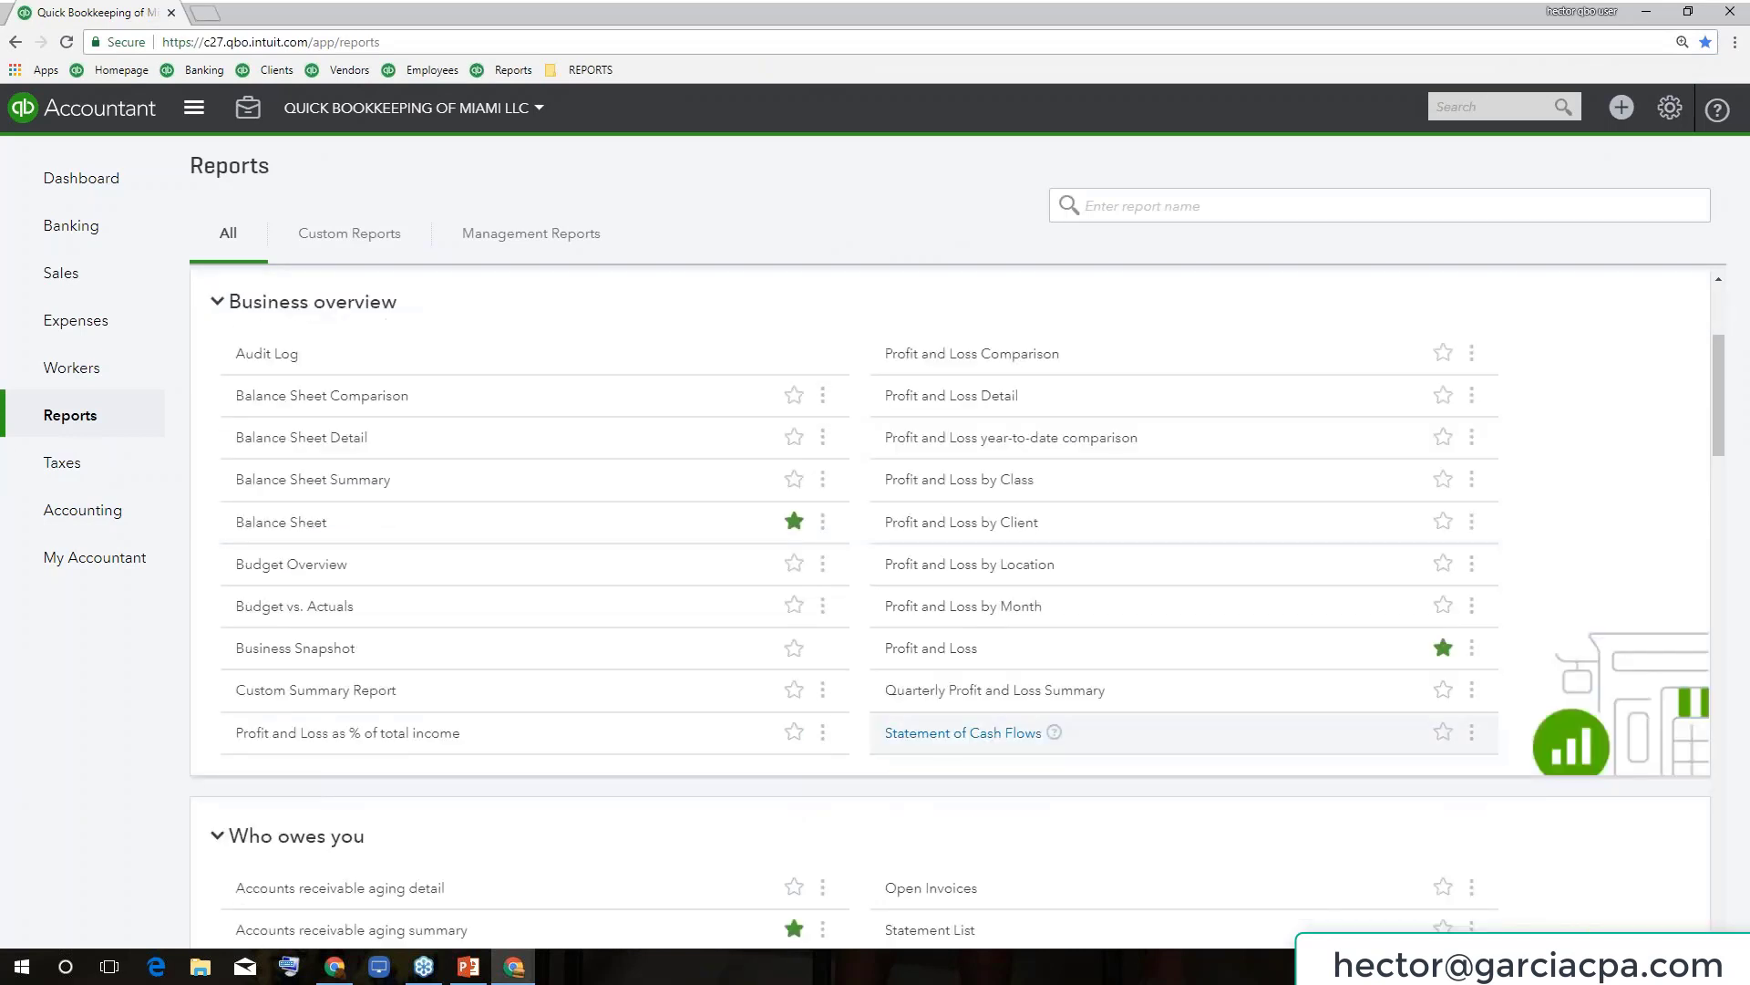
left_click(983, 735)
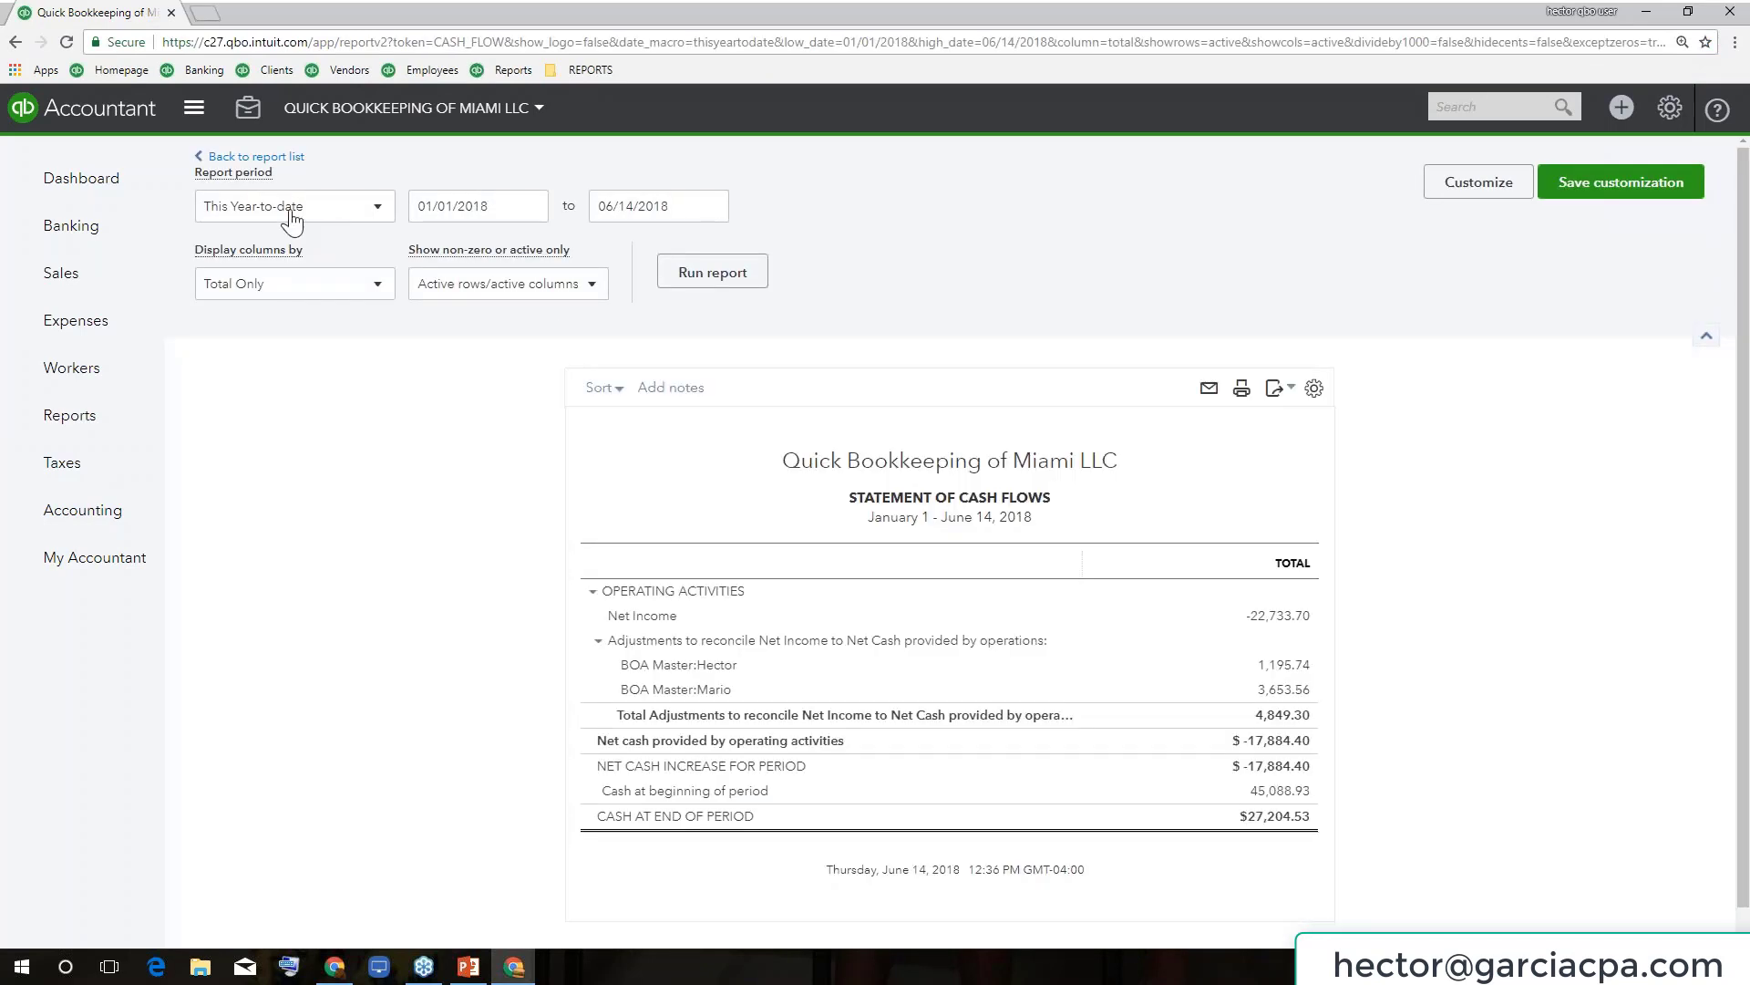
left_click(285, 210)
scroll(286, 451, "down", 3)
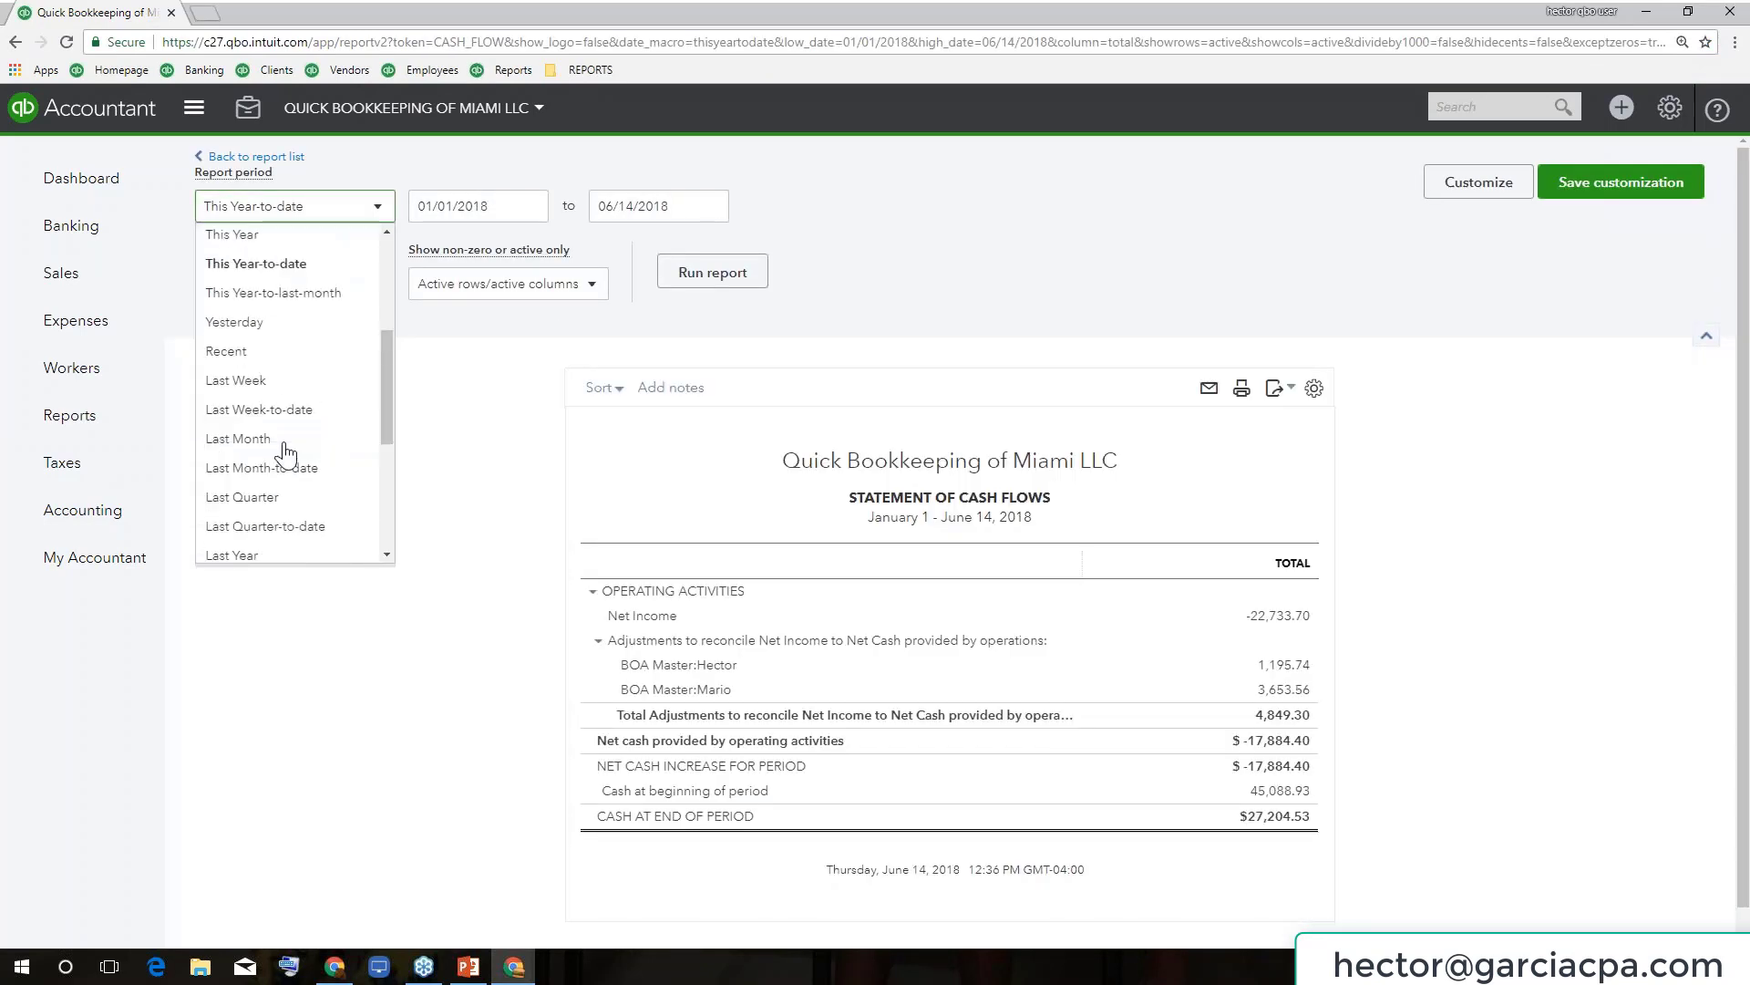
left_click(274, 554)
left_click(713, 272)
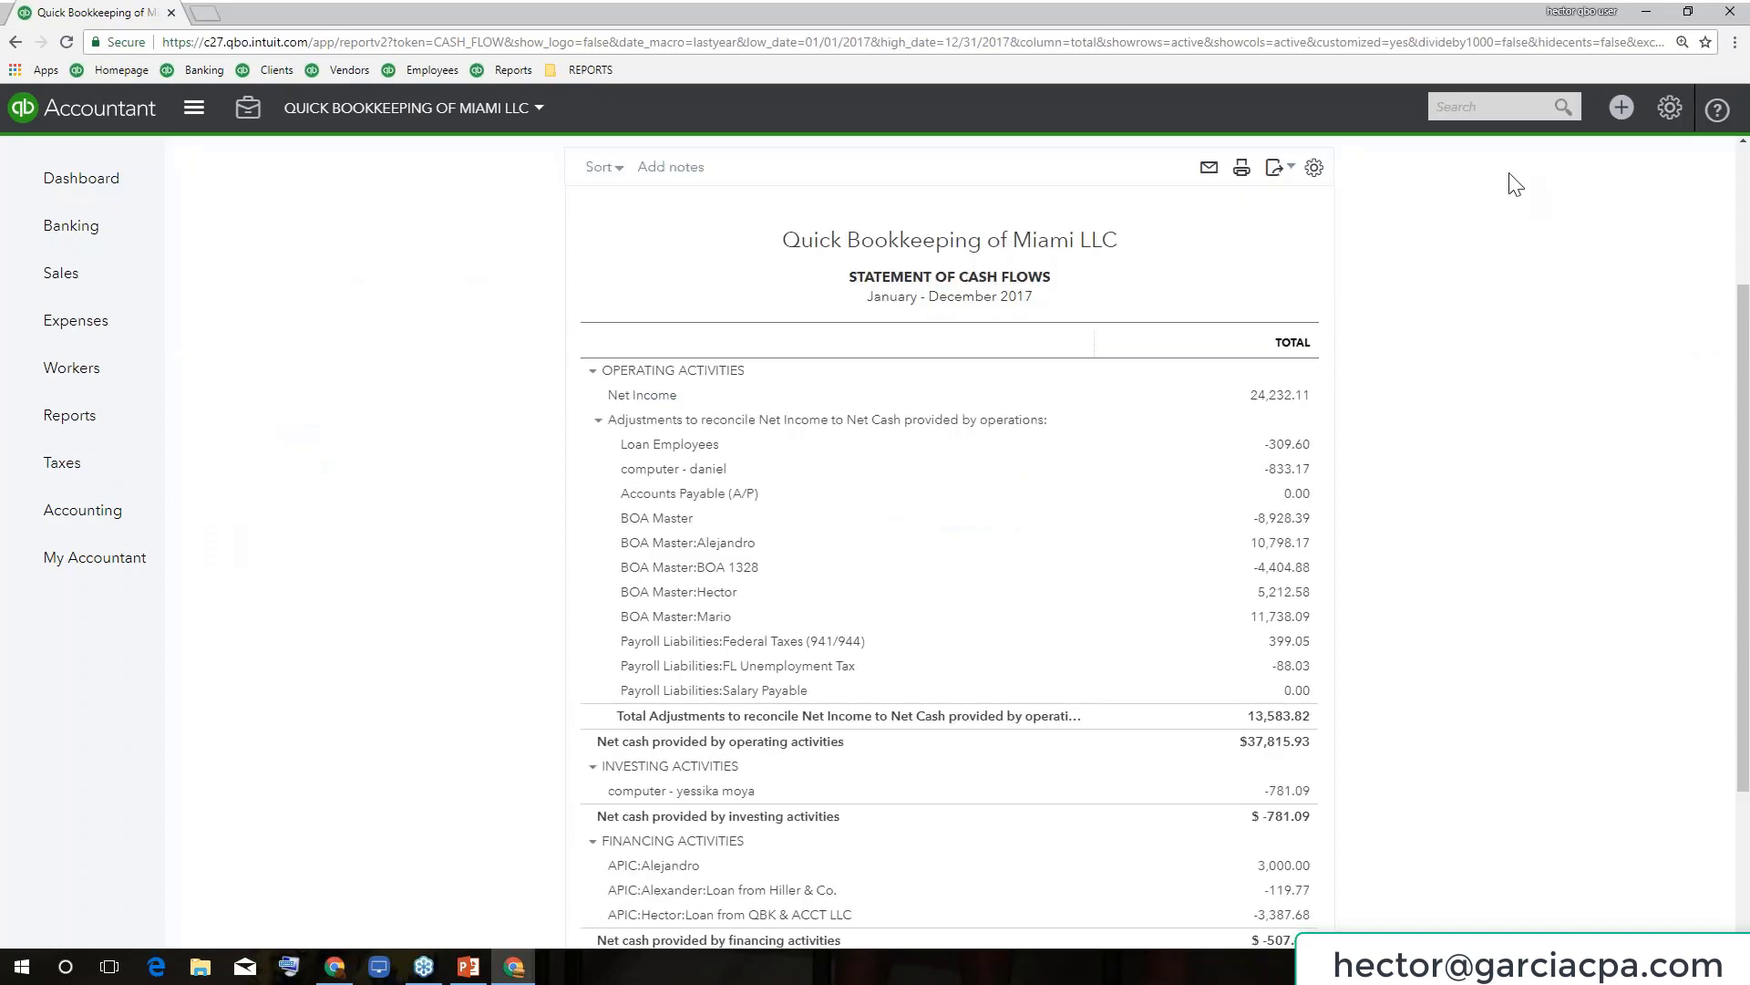
Bookmark the Statement of Cash Flows report in the REPORTS folder as SCF LAST YEAR and check the folder.
left_click(1705, 42)
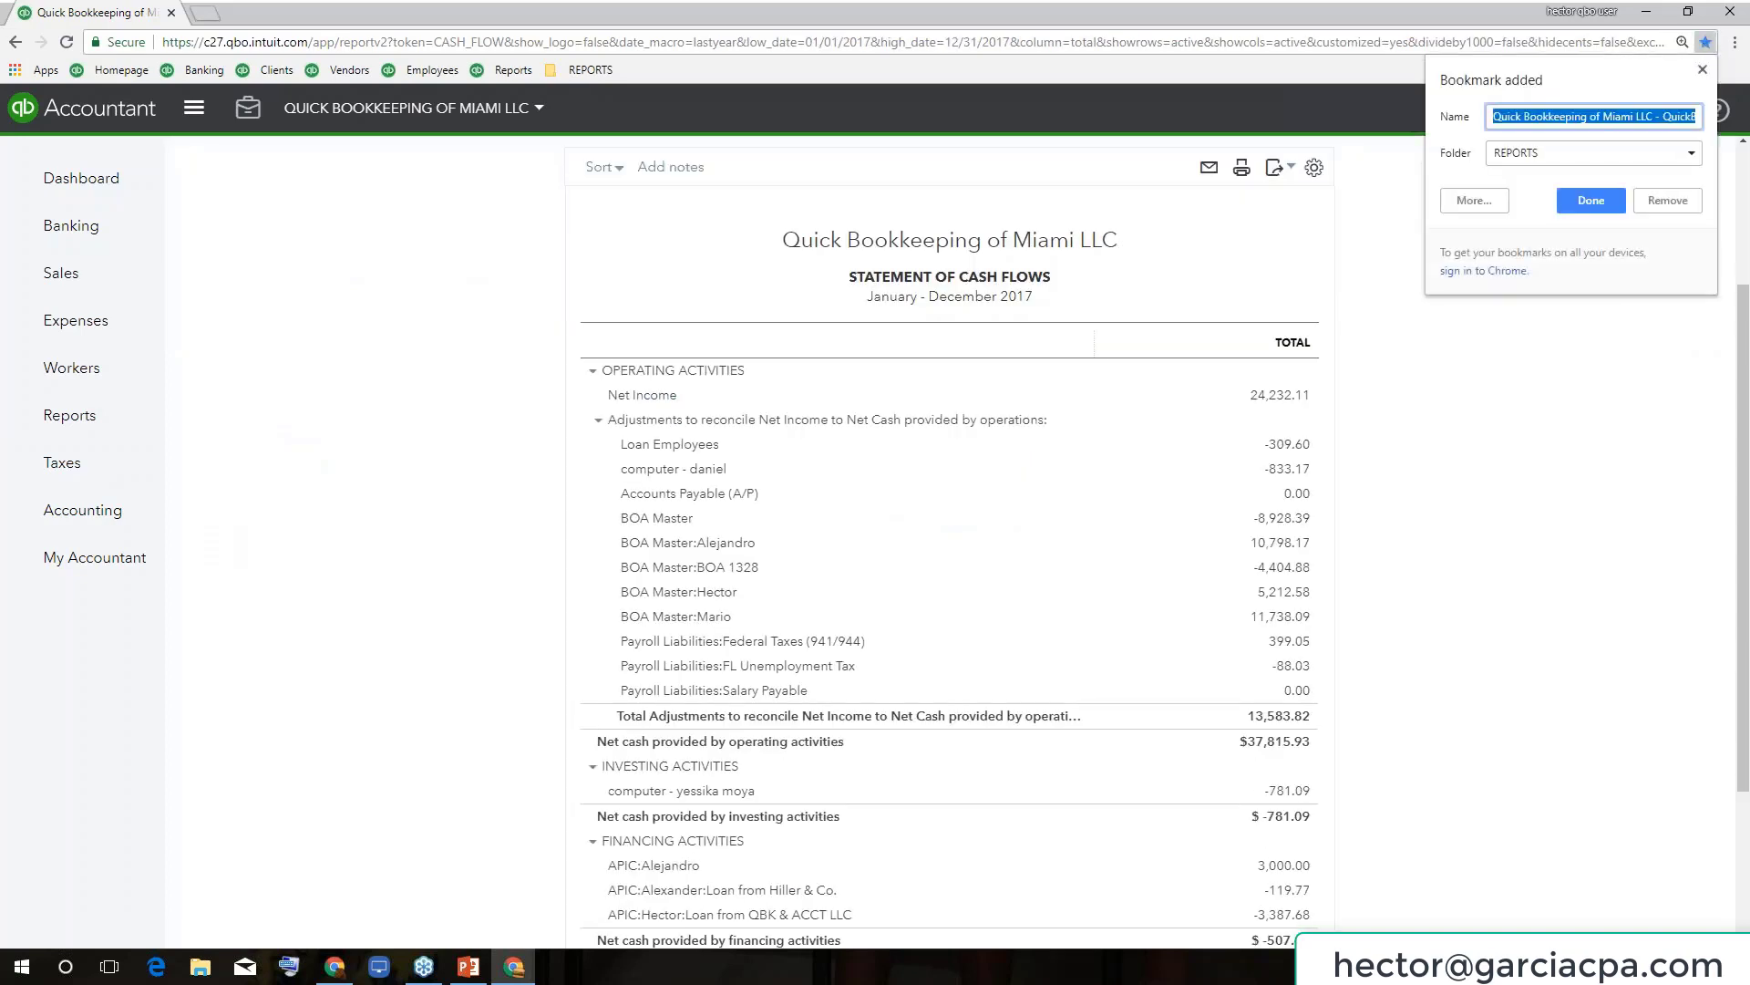
left_click(1611, 155)
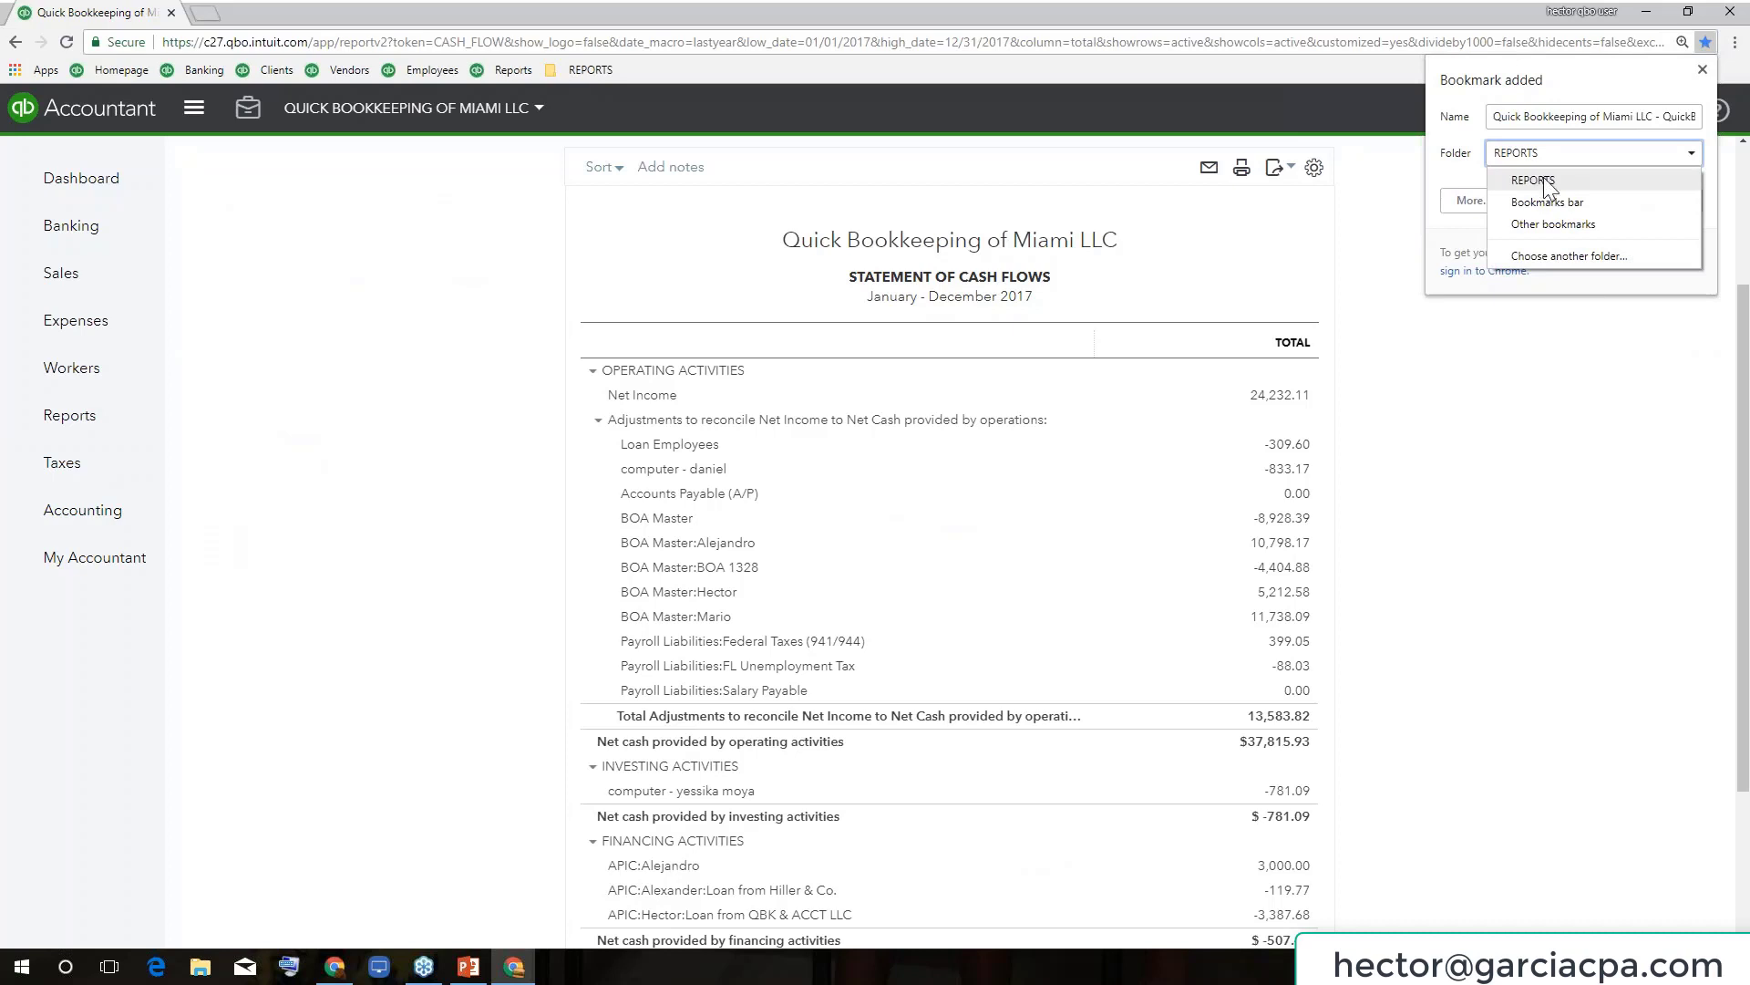
left_click(1544, 180)
left_click(1509, 117)
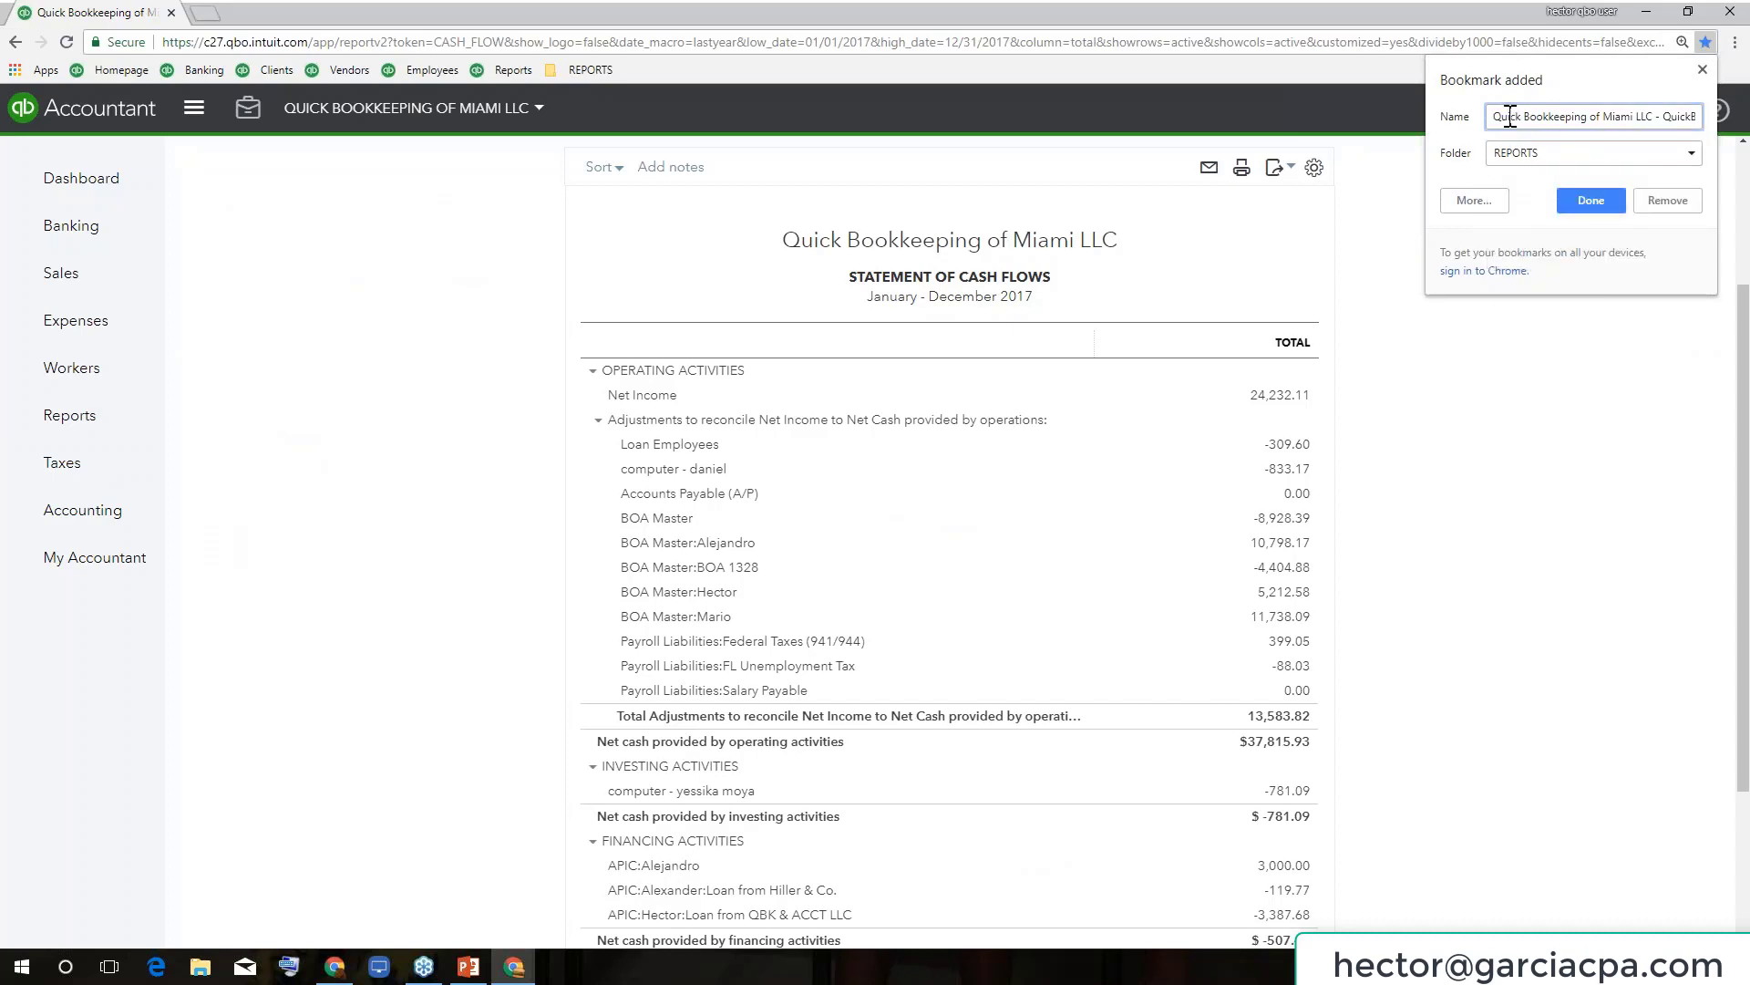
key("ctrl+a")
type("Ine")
key("Return")
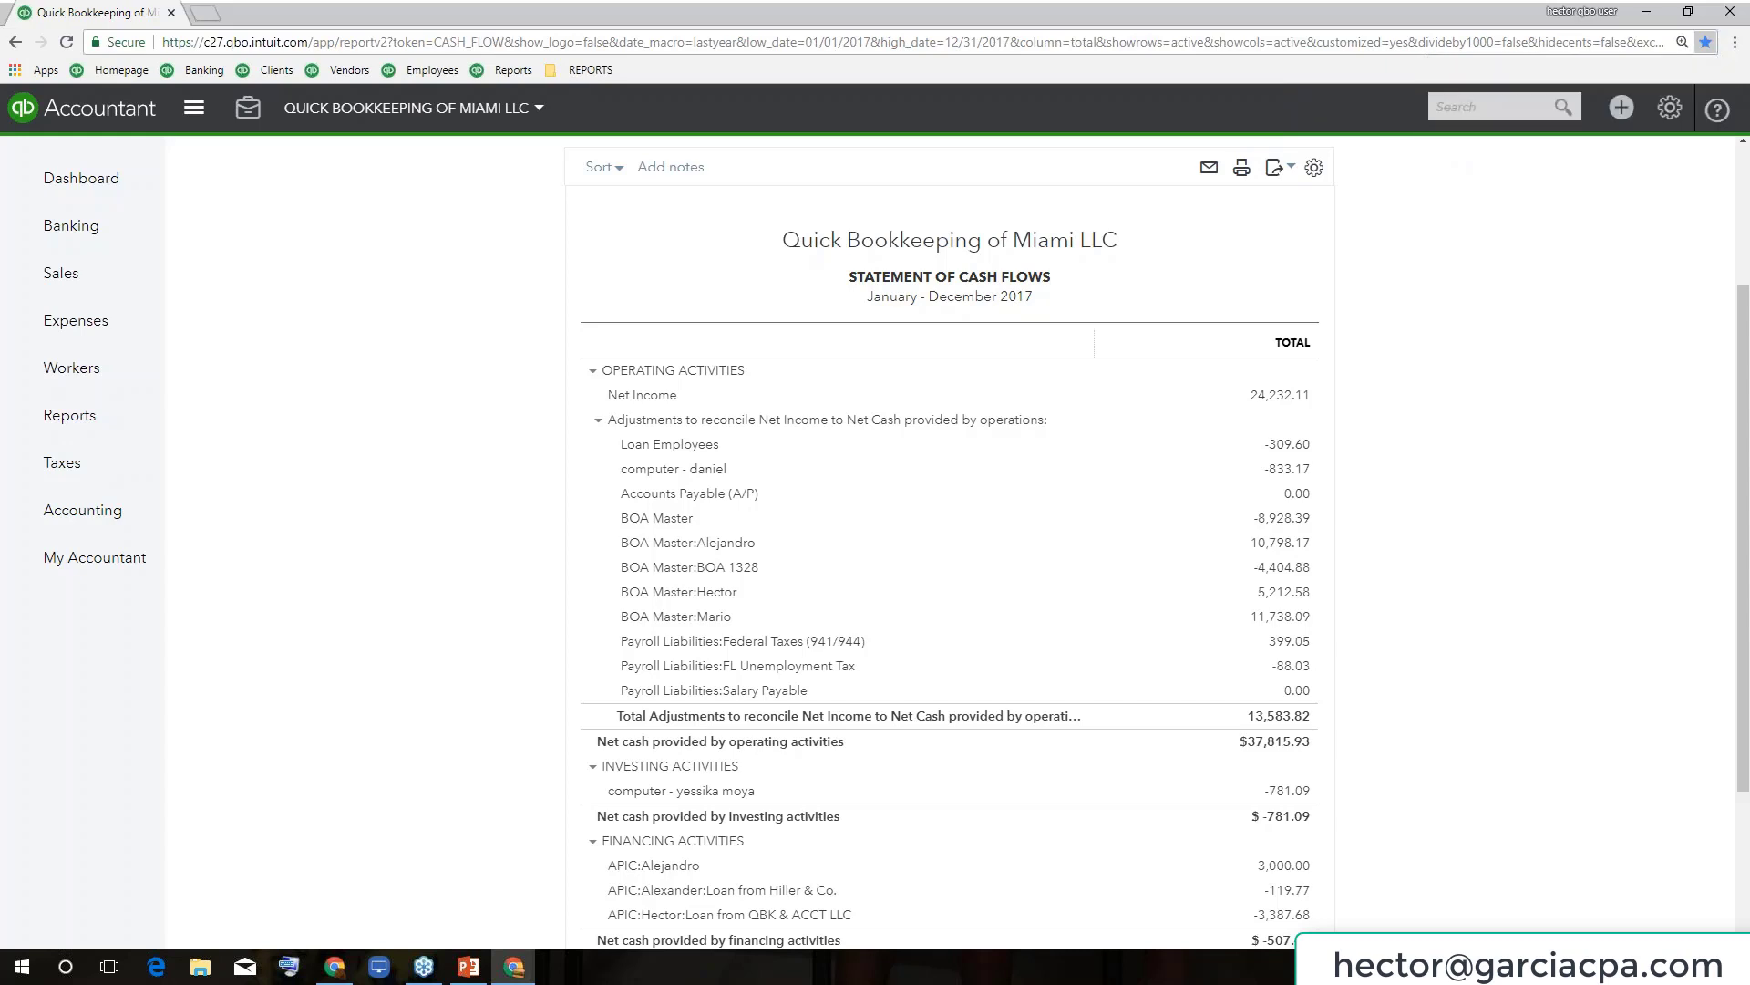
left_click(591, 70)
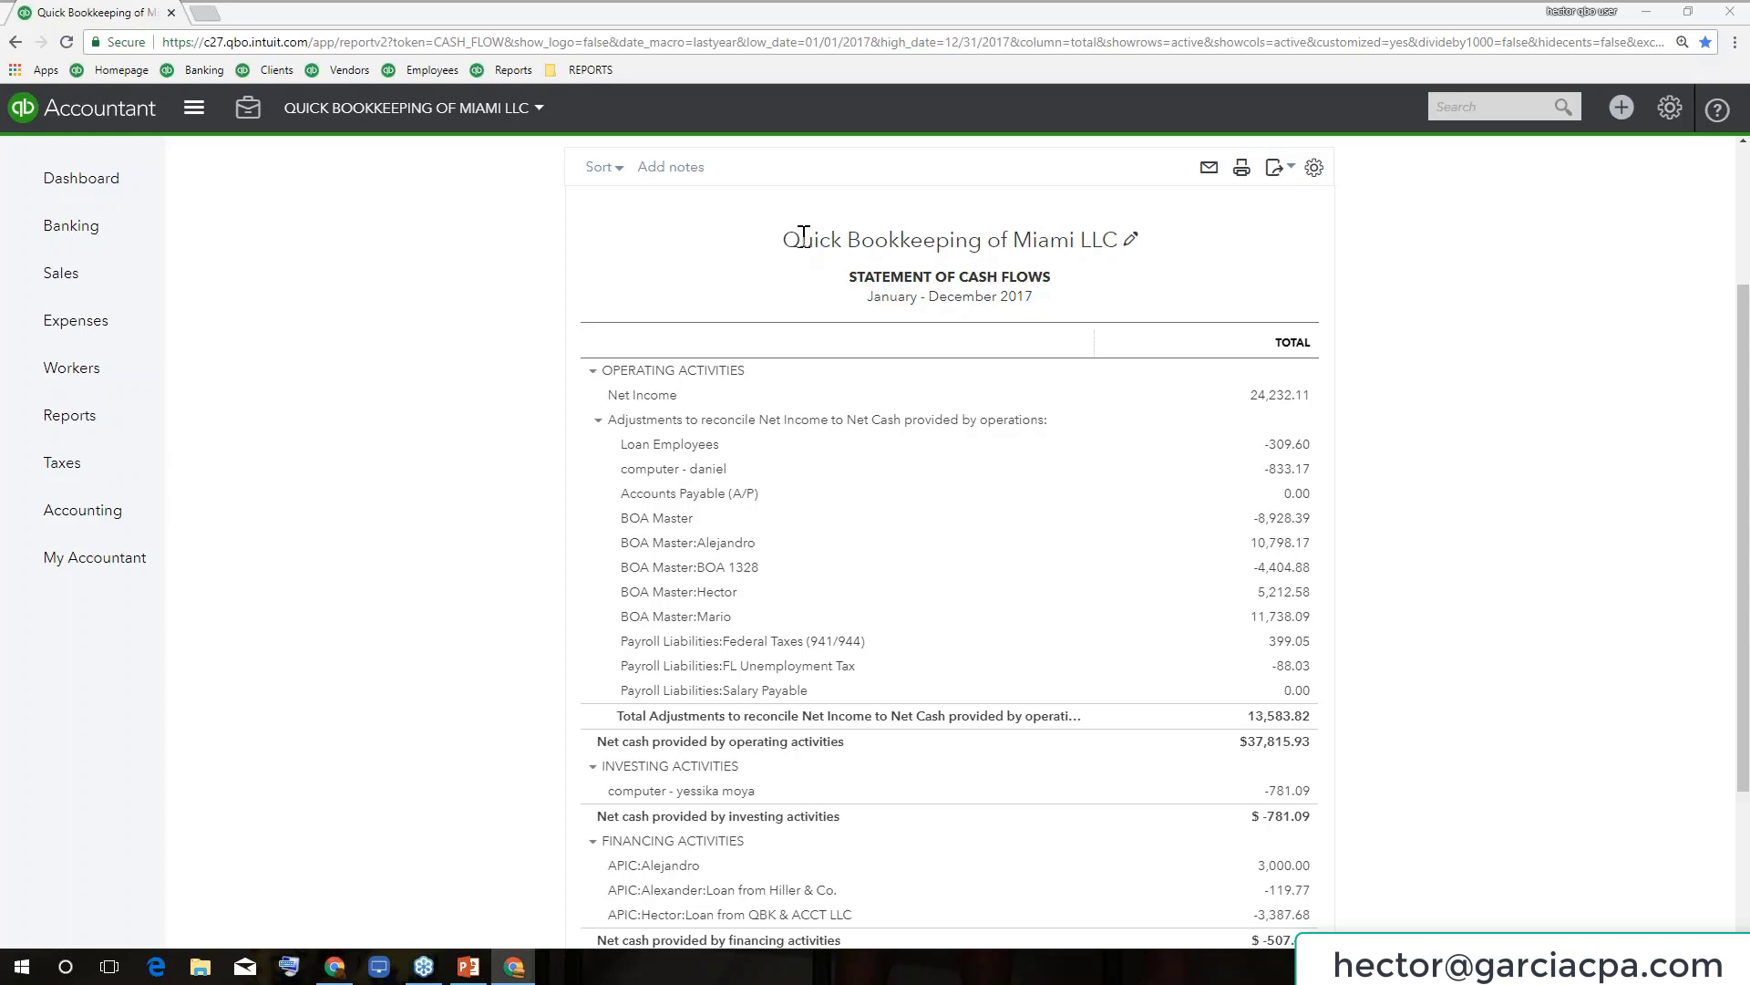
Find the client company QBK TEST FILE with the search text qbk and switch to it.
left_click_drag(784, 240, 1129, 239)
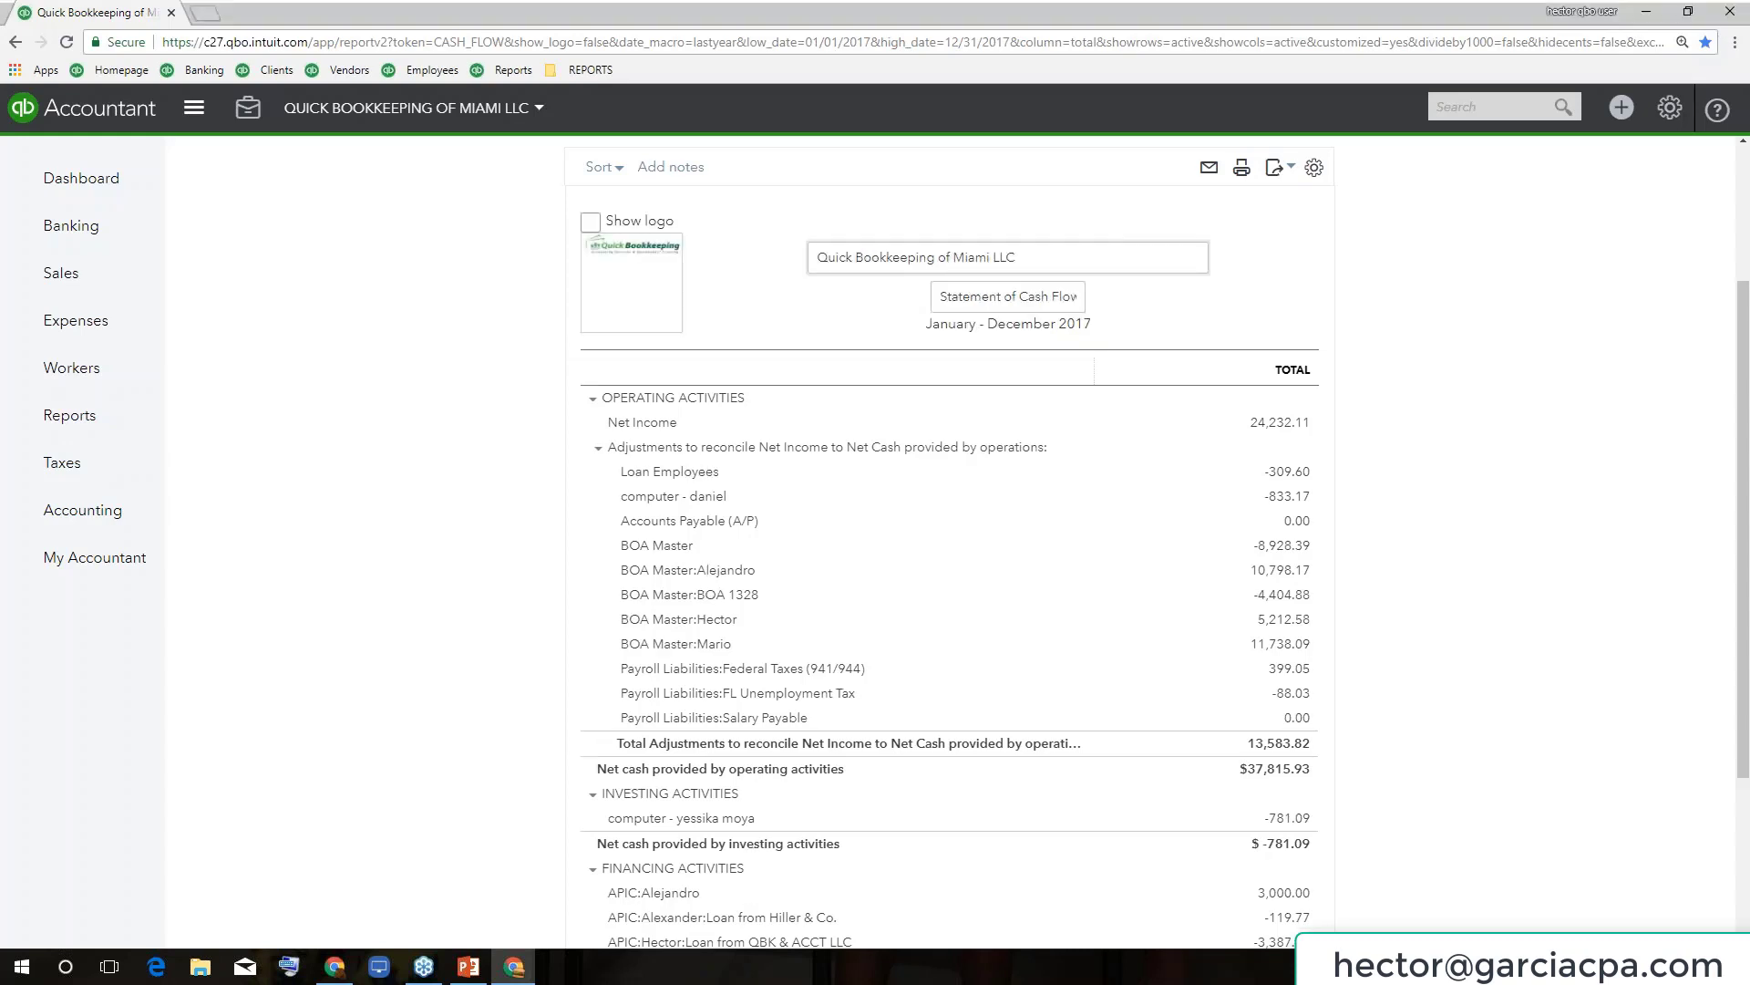
left_click(410, 107)
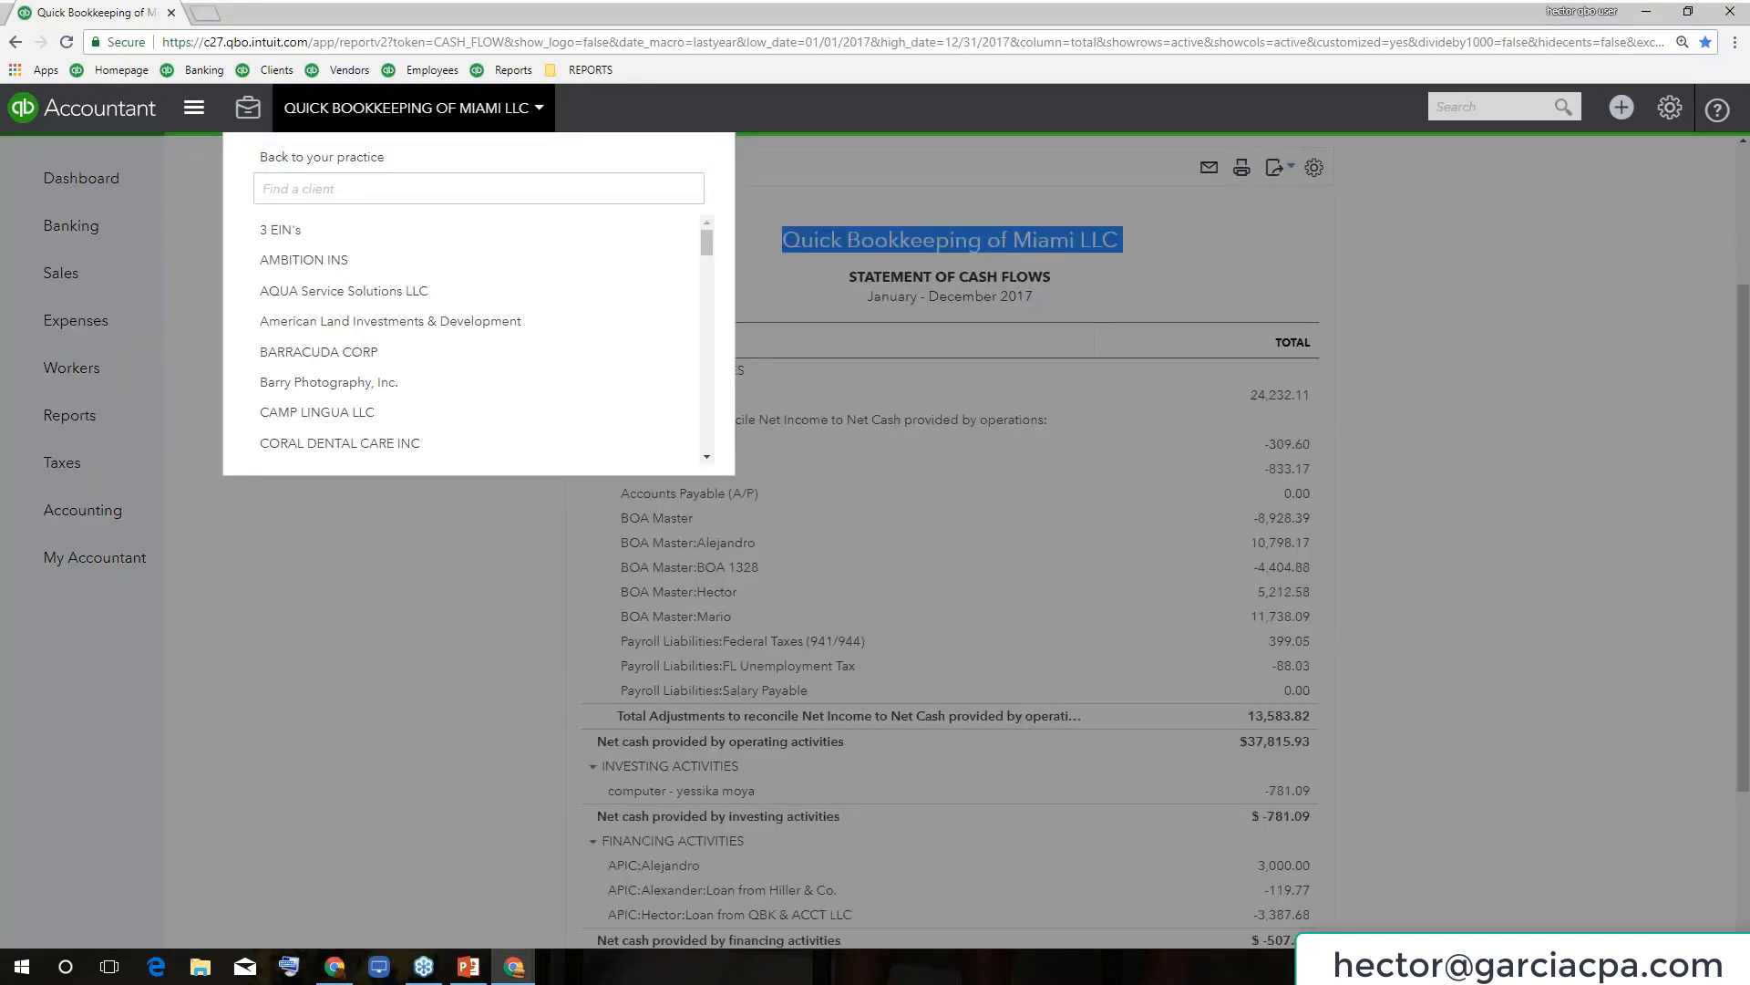
left_click(319, 193)
type("q")
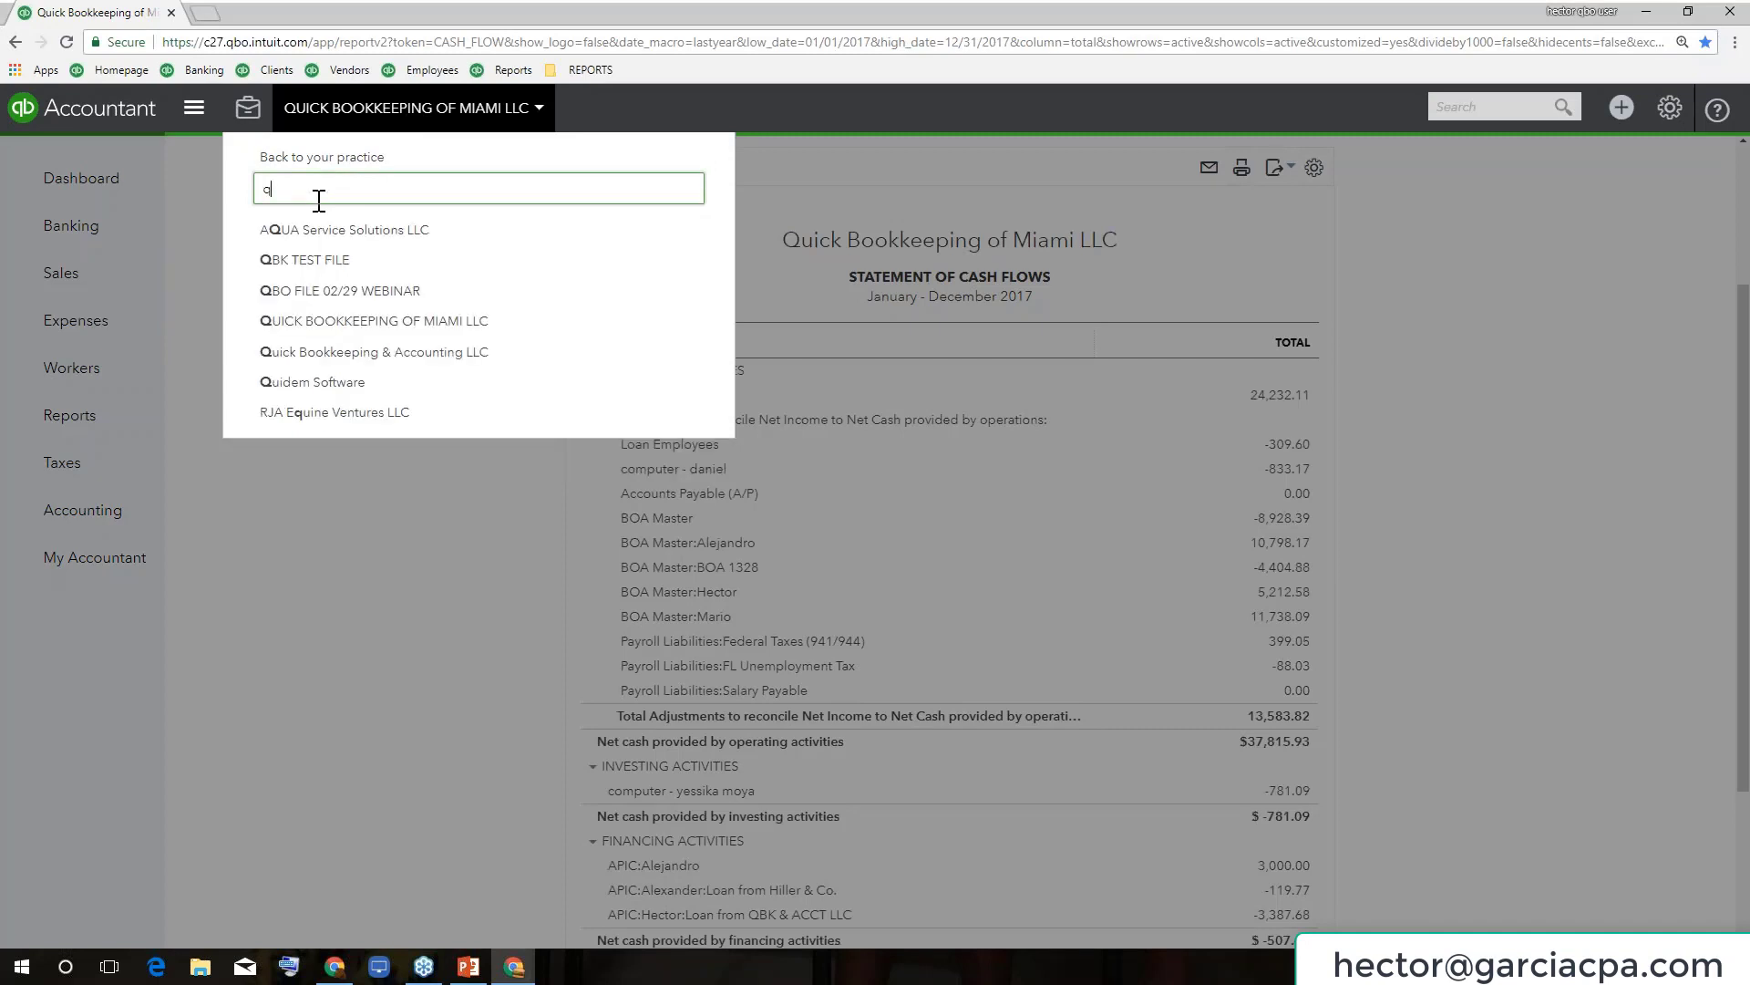
type("bk")
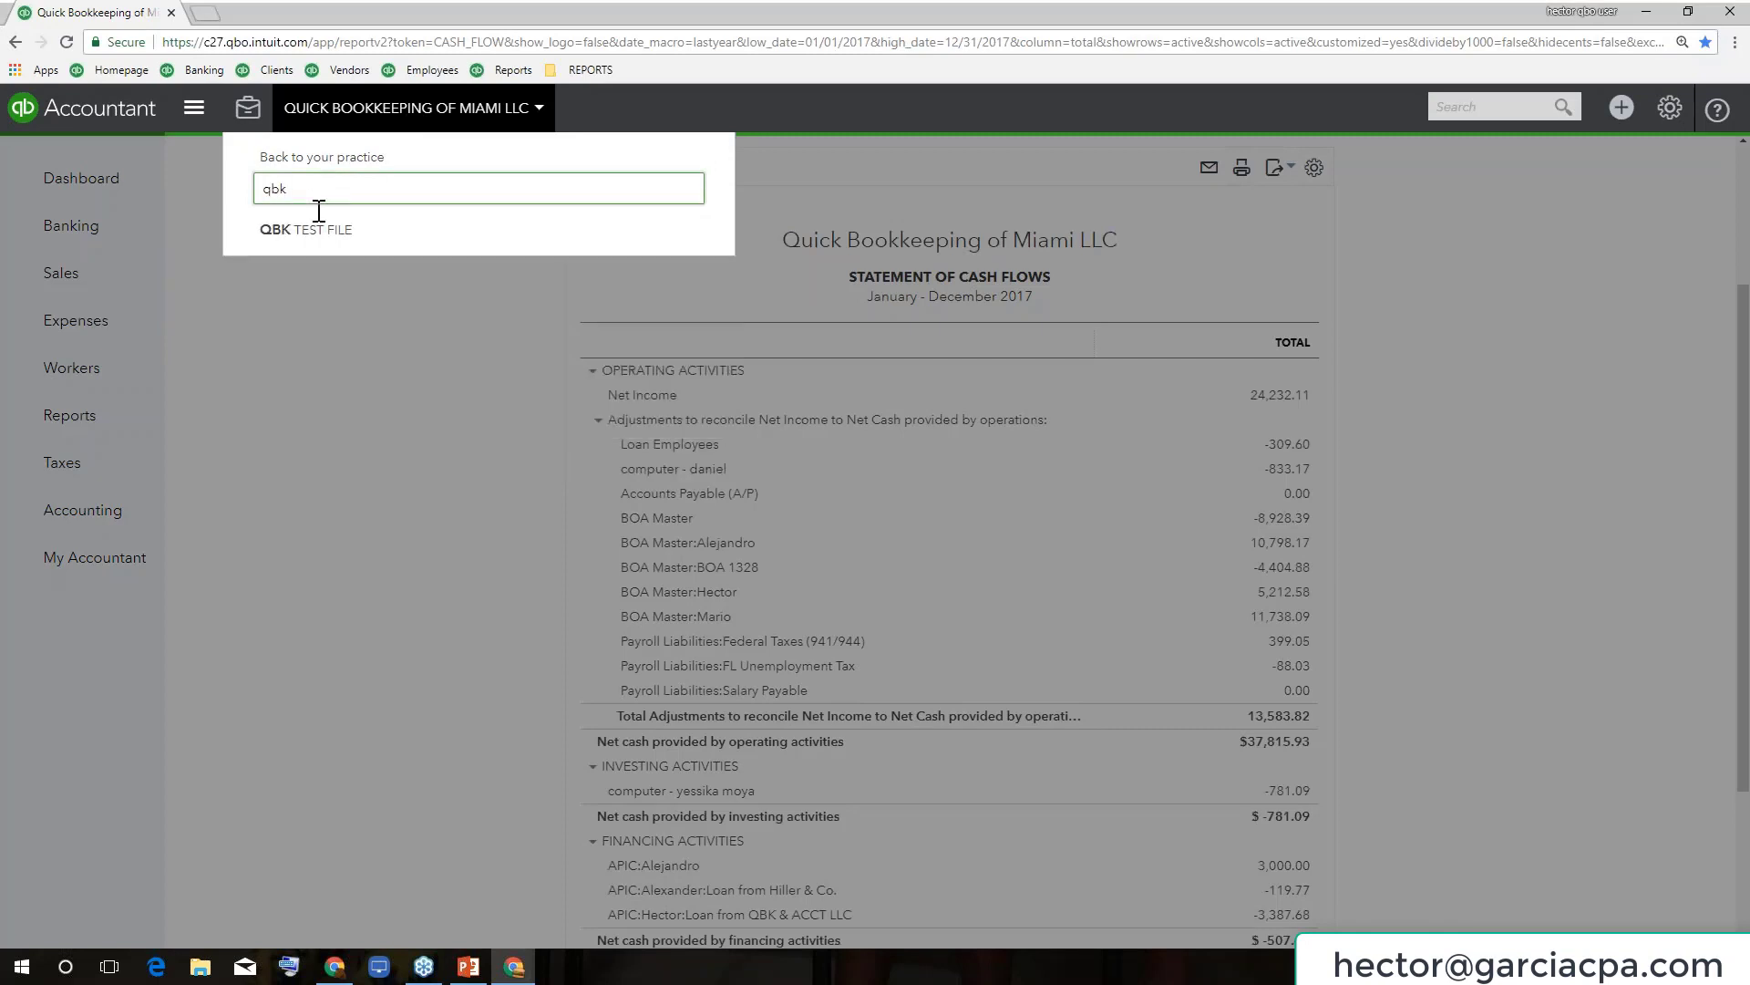
left_click(319, 229)
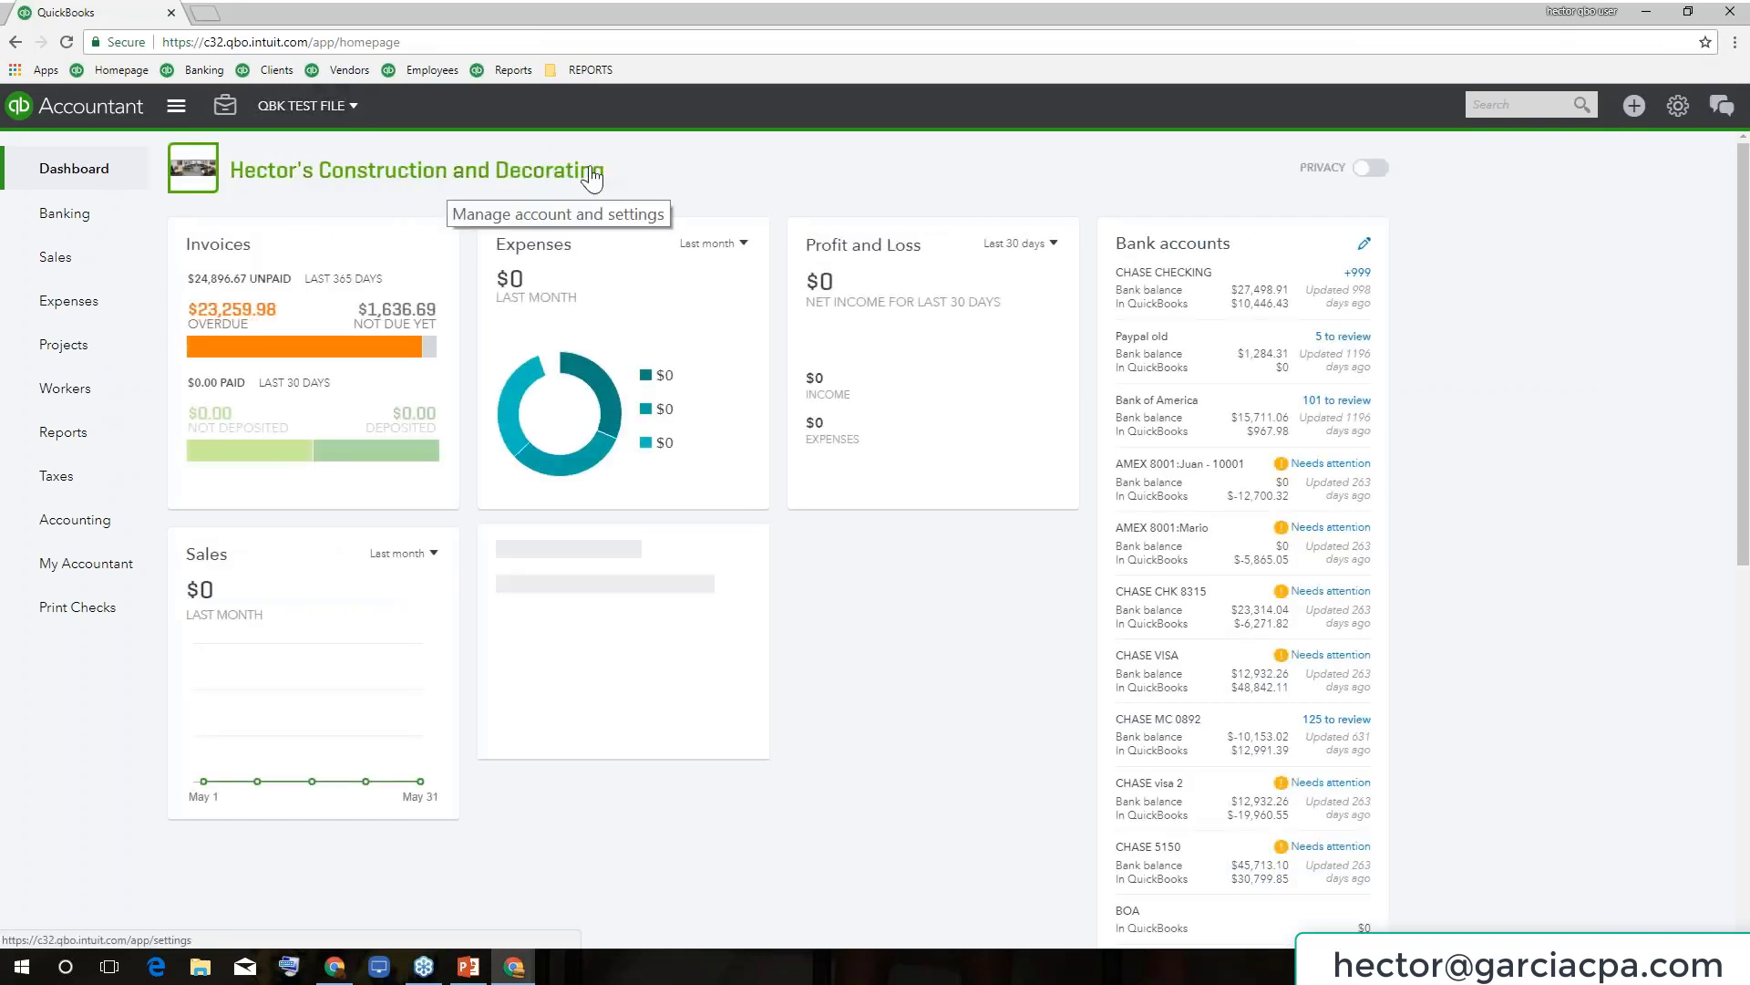
Try to open the P&L LAST YEAR bookmark from the REPORTS folder in the test company and close the resulting message.
left_click(590, 70)
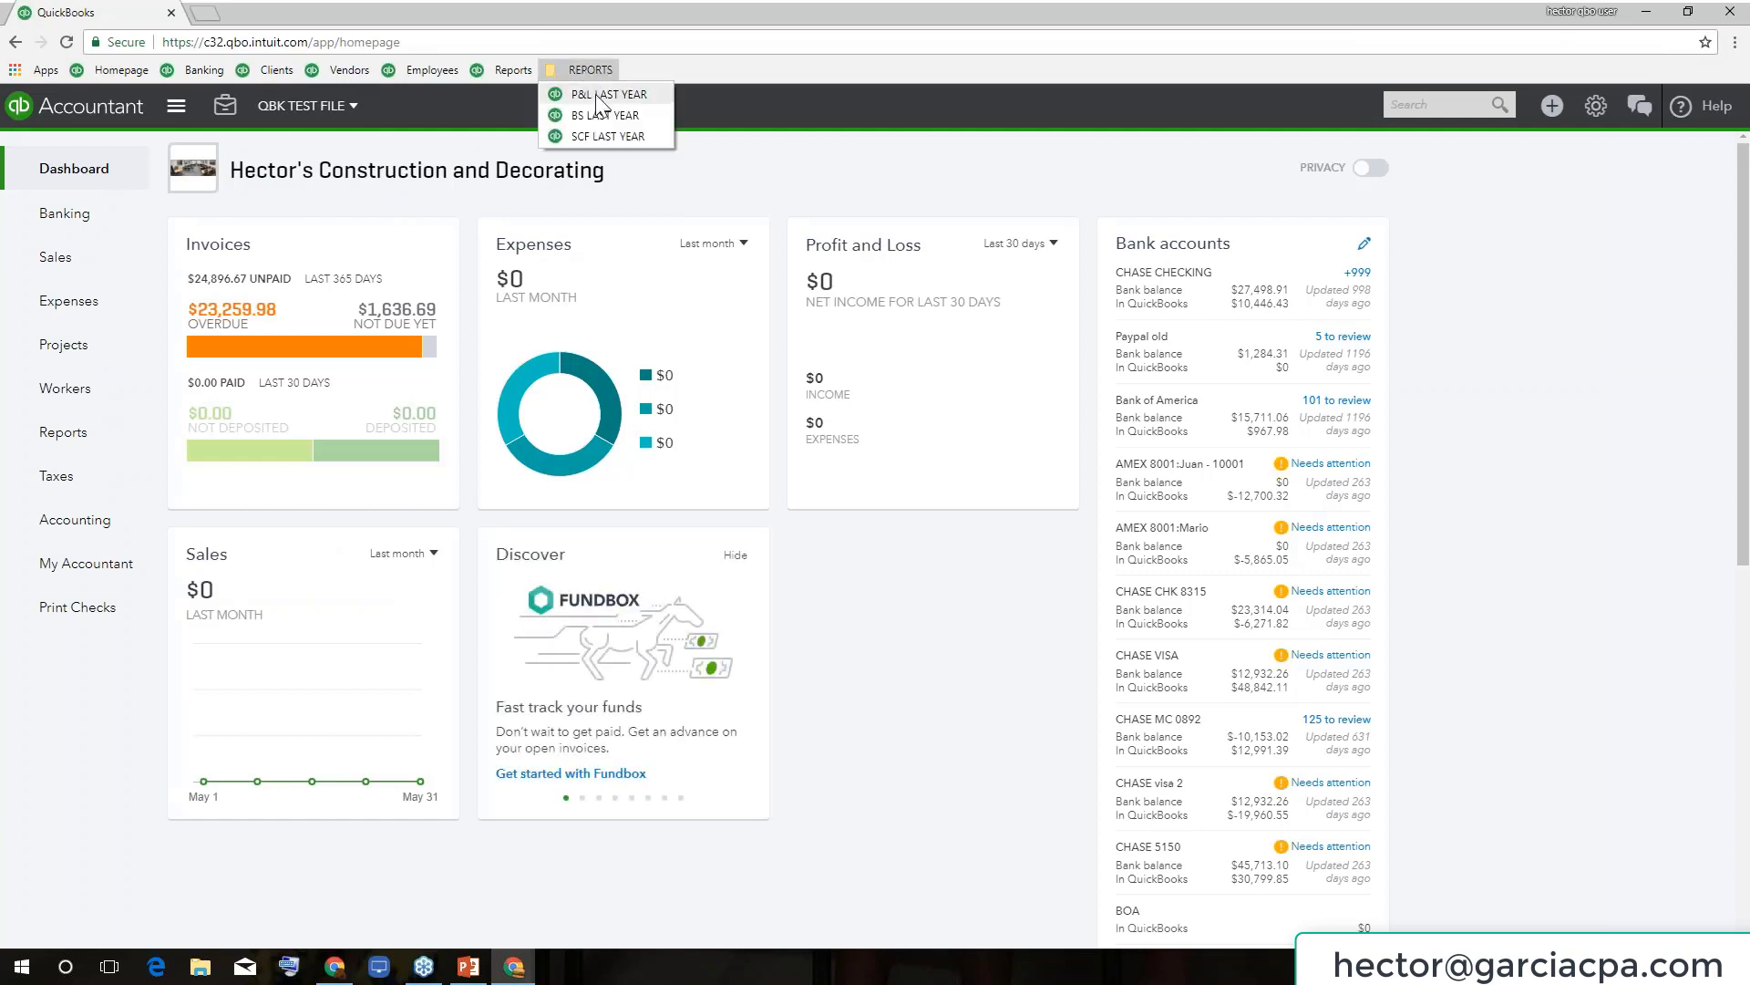
left_click(599, 98)
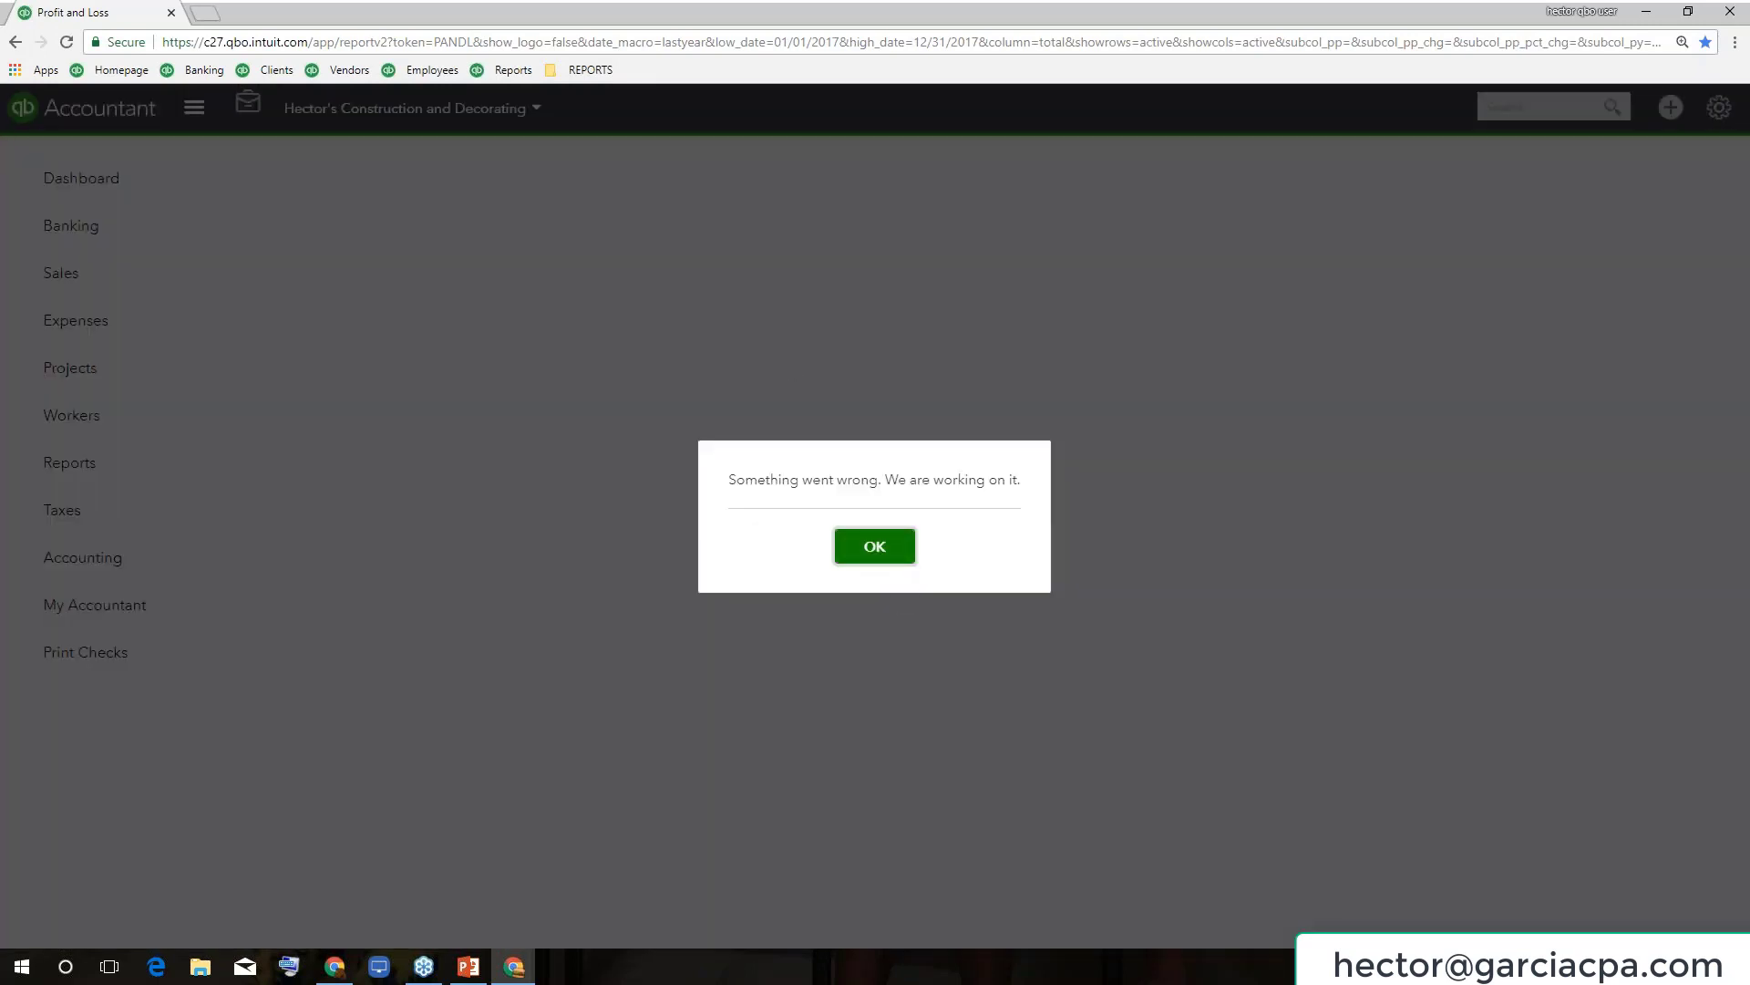
left_click(877, 545)
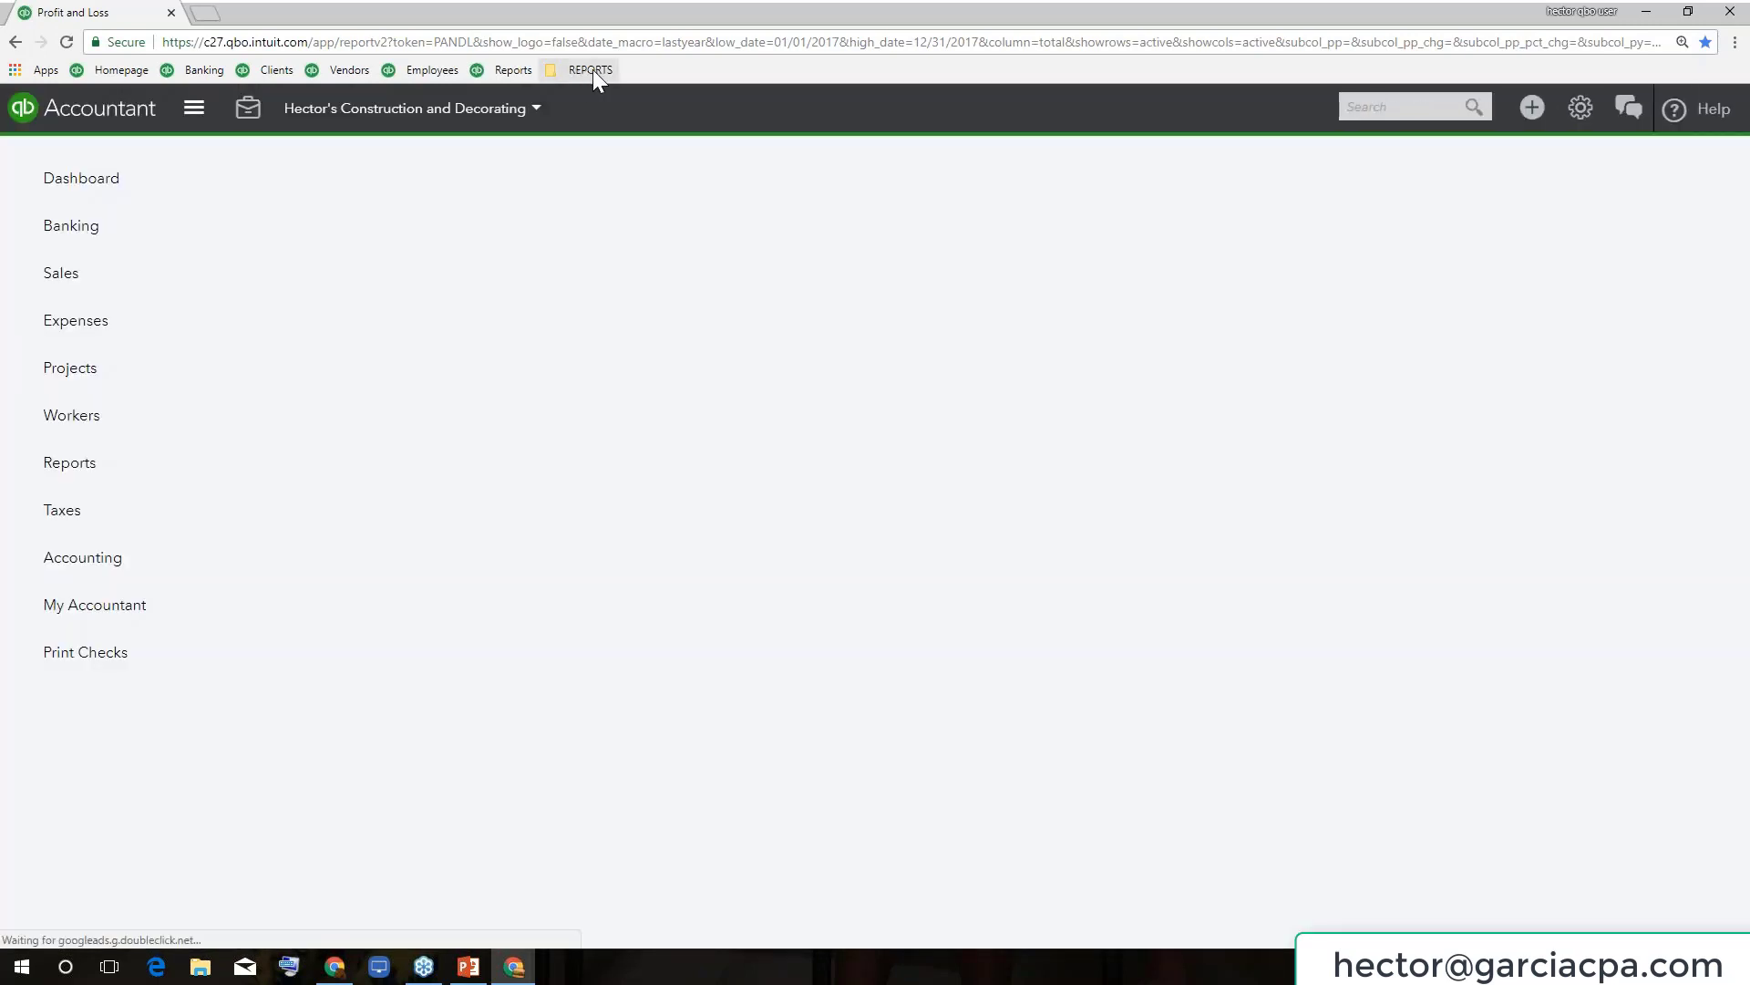
Try to open the BS LAST YEAR bookmark from the REPORTS folder in the test company and highlight the message text.
left_click(593, 69)
left_click(602, 116)
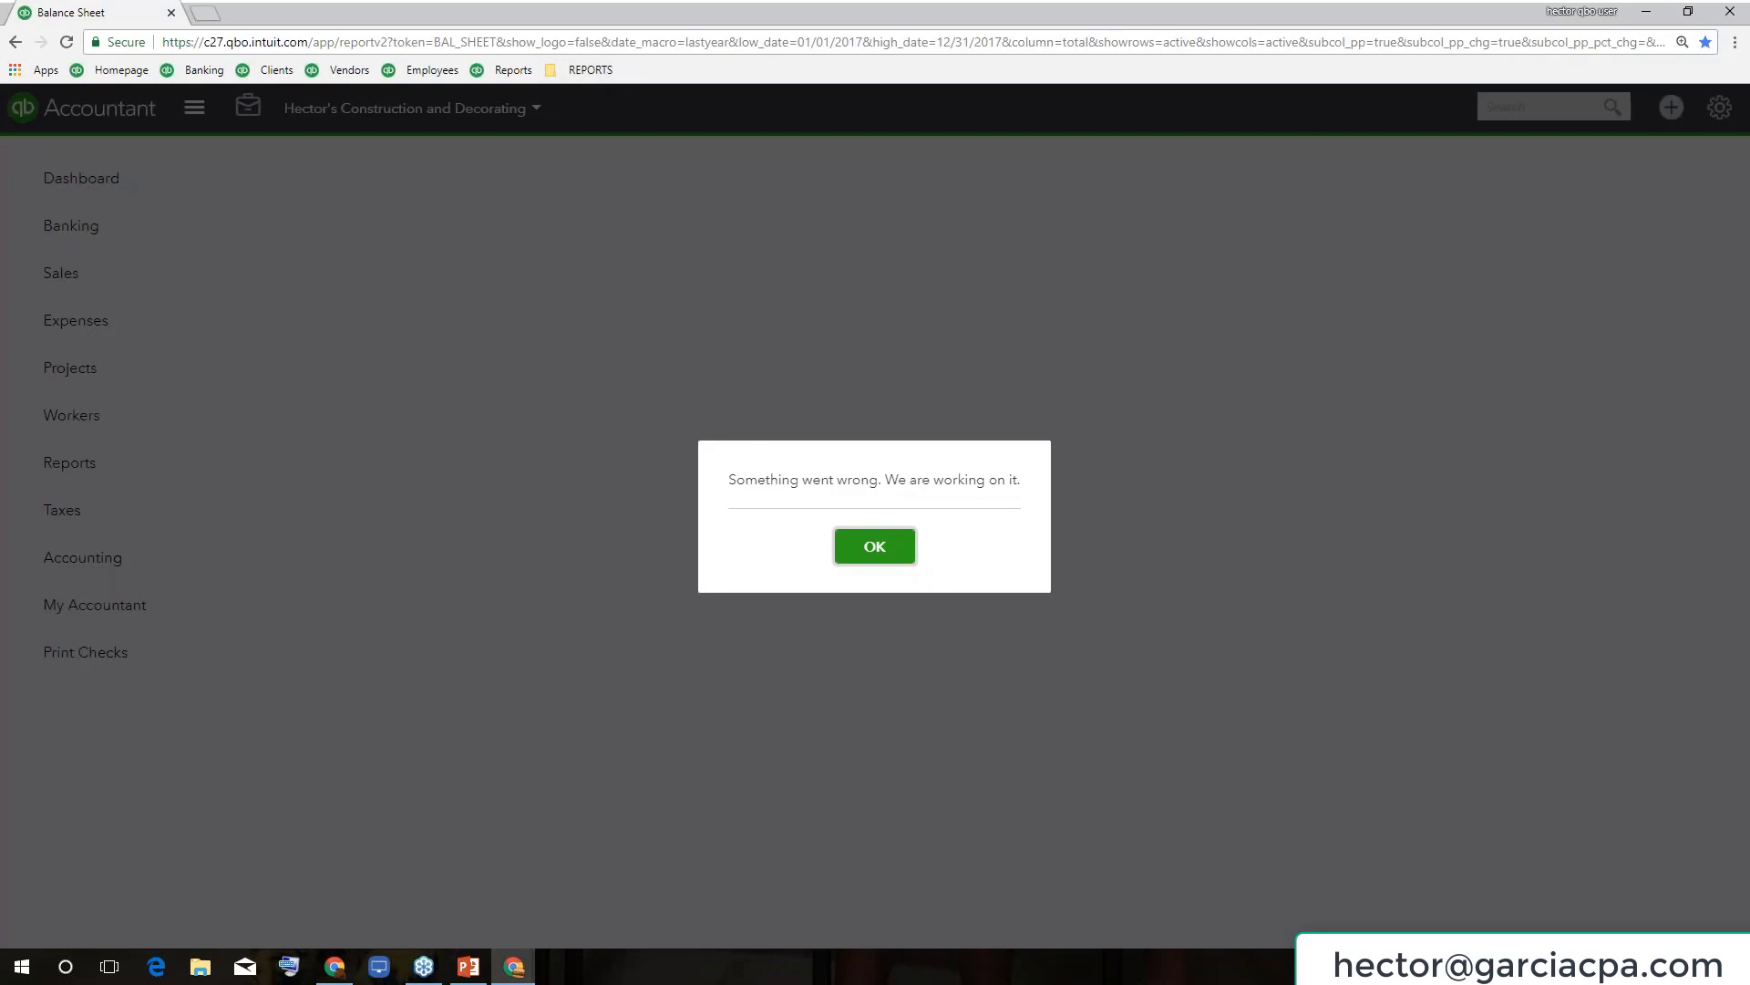
left_click_drag(745, 480, 1020, 487)
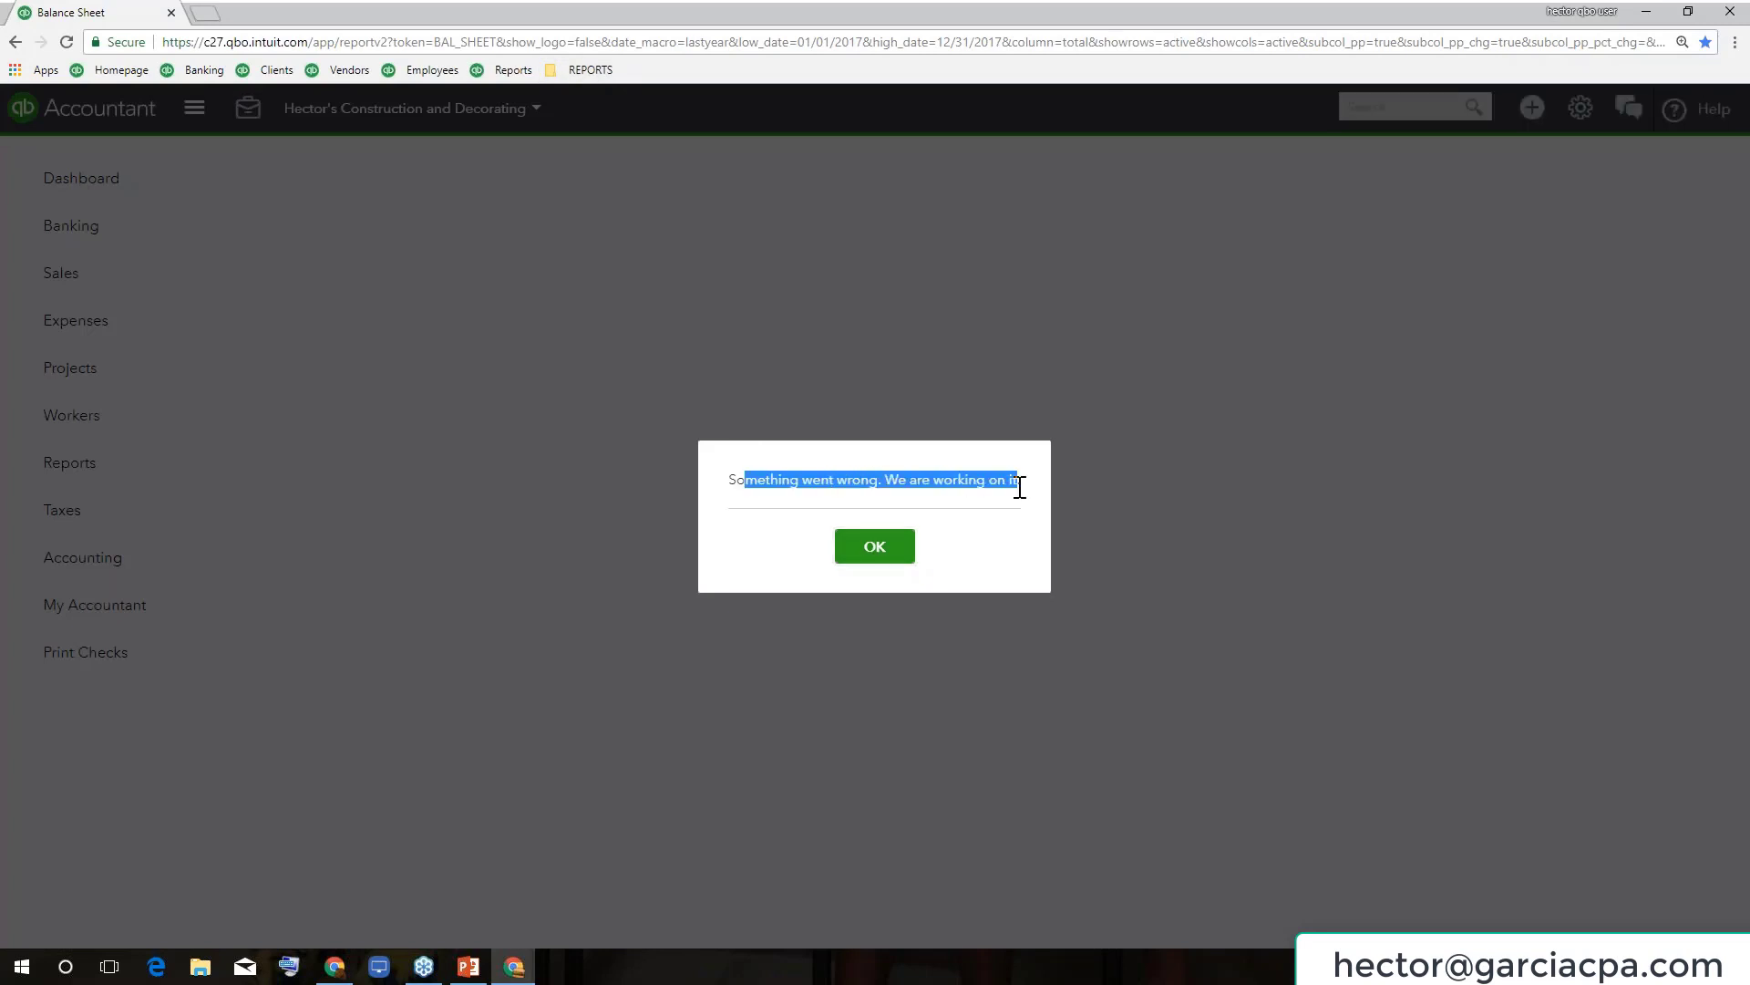
Close the message, select the report's web address and open the test company's Reports page.
left_click(889, 553)
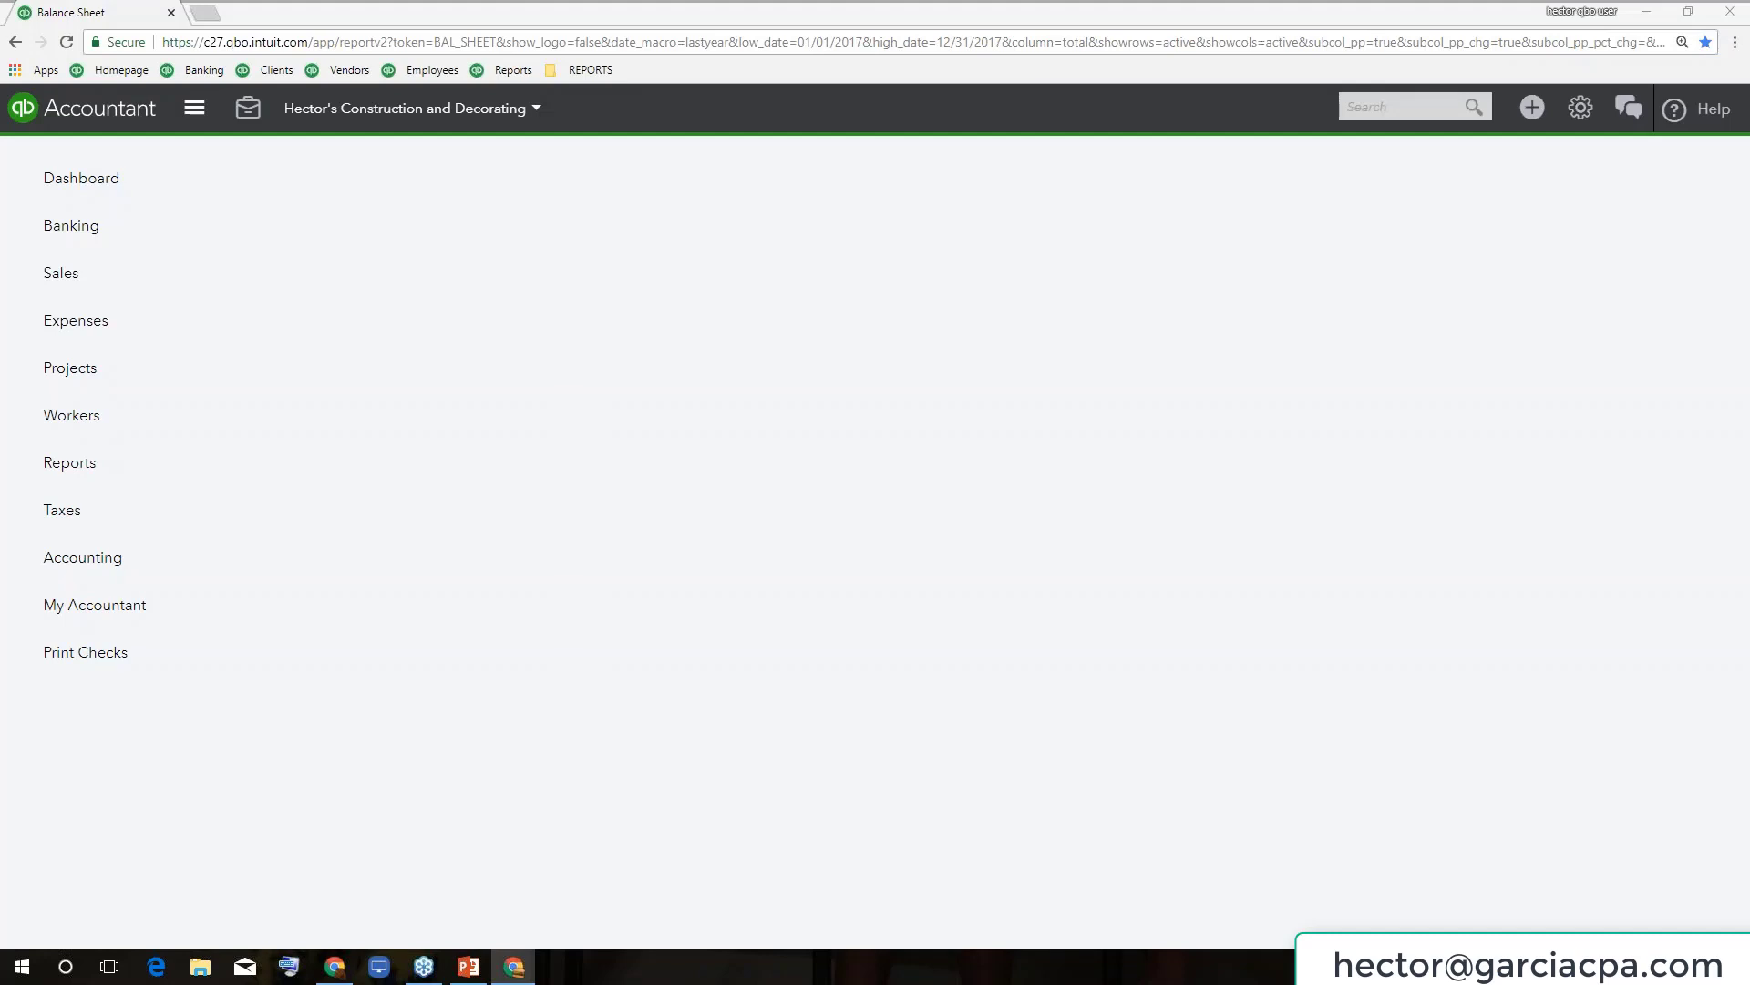
left_click(586, 42)
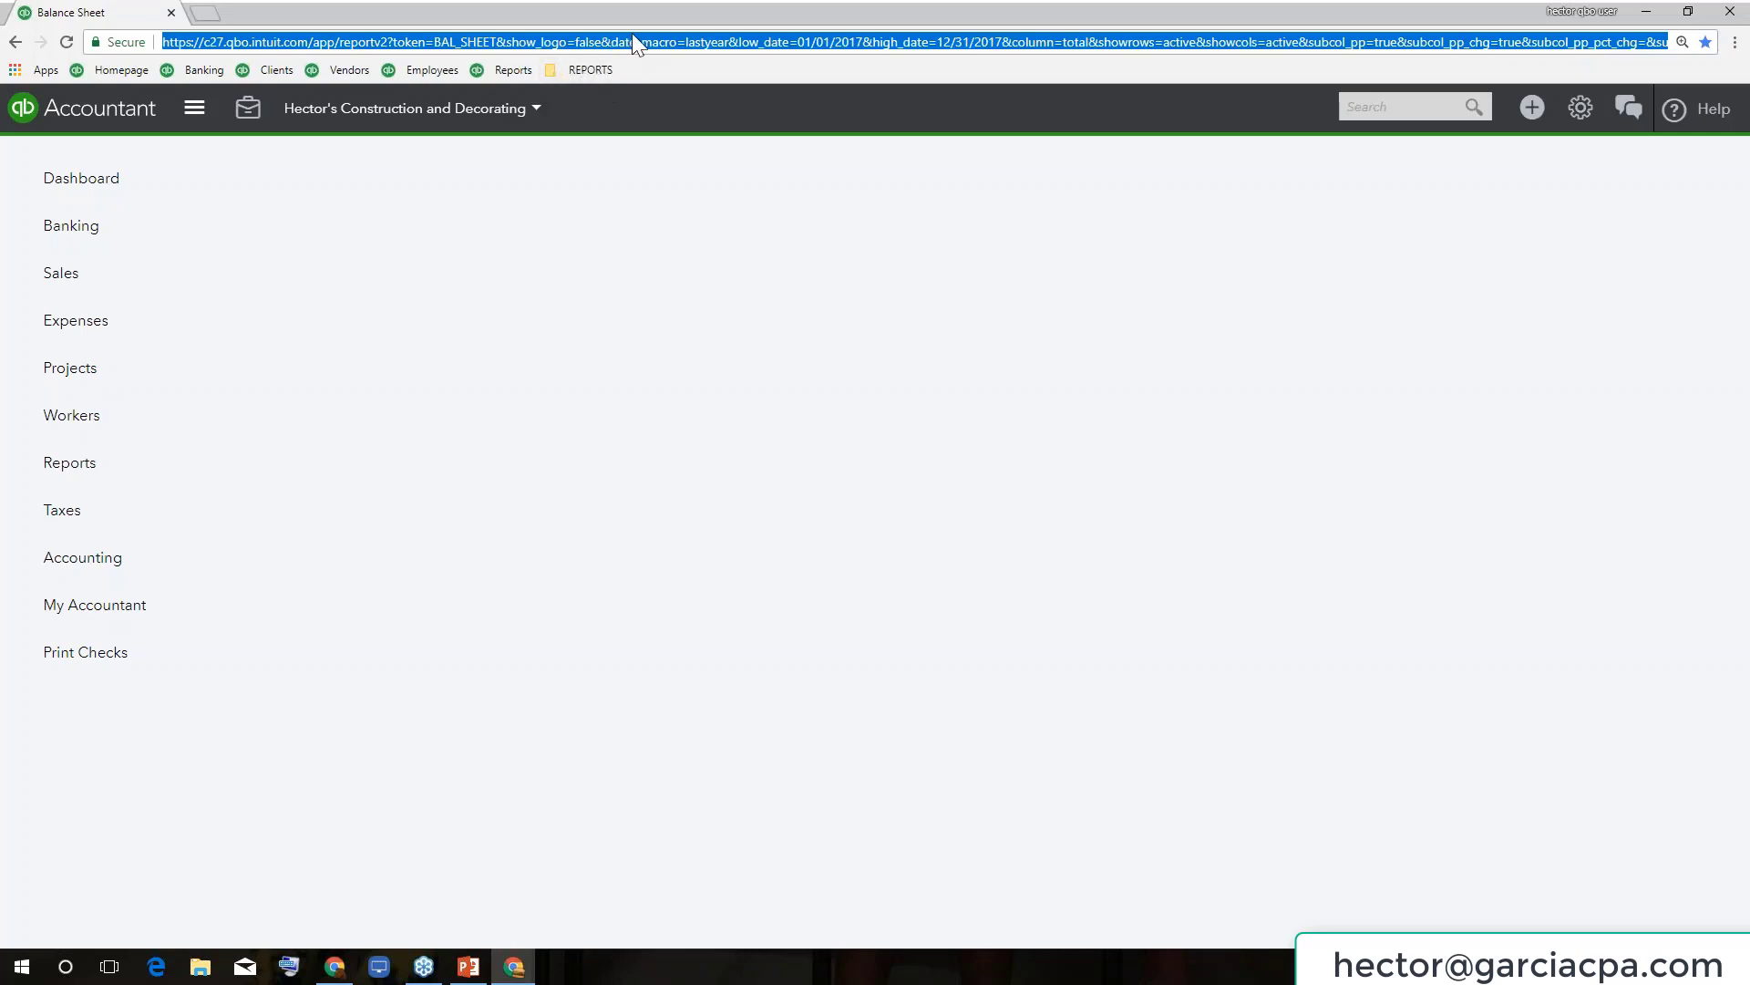
left_click(73, 468)
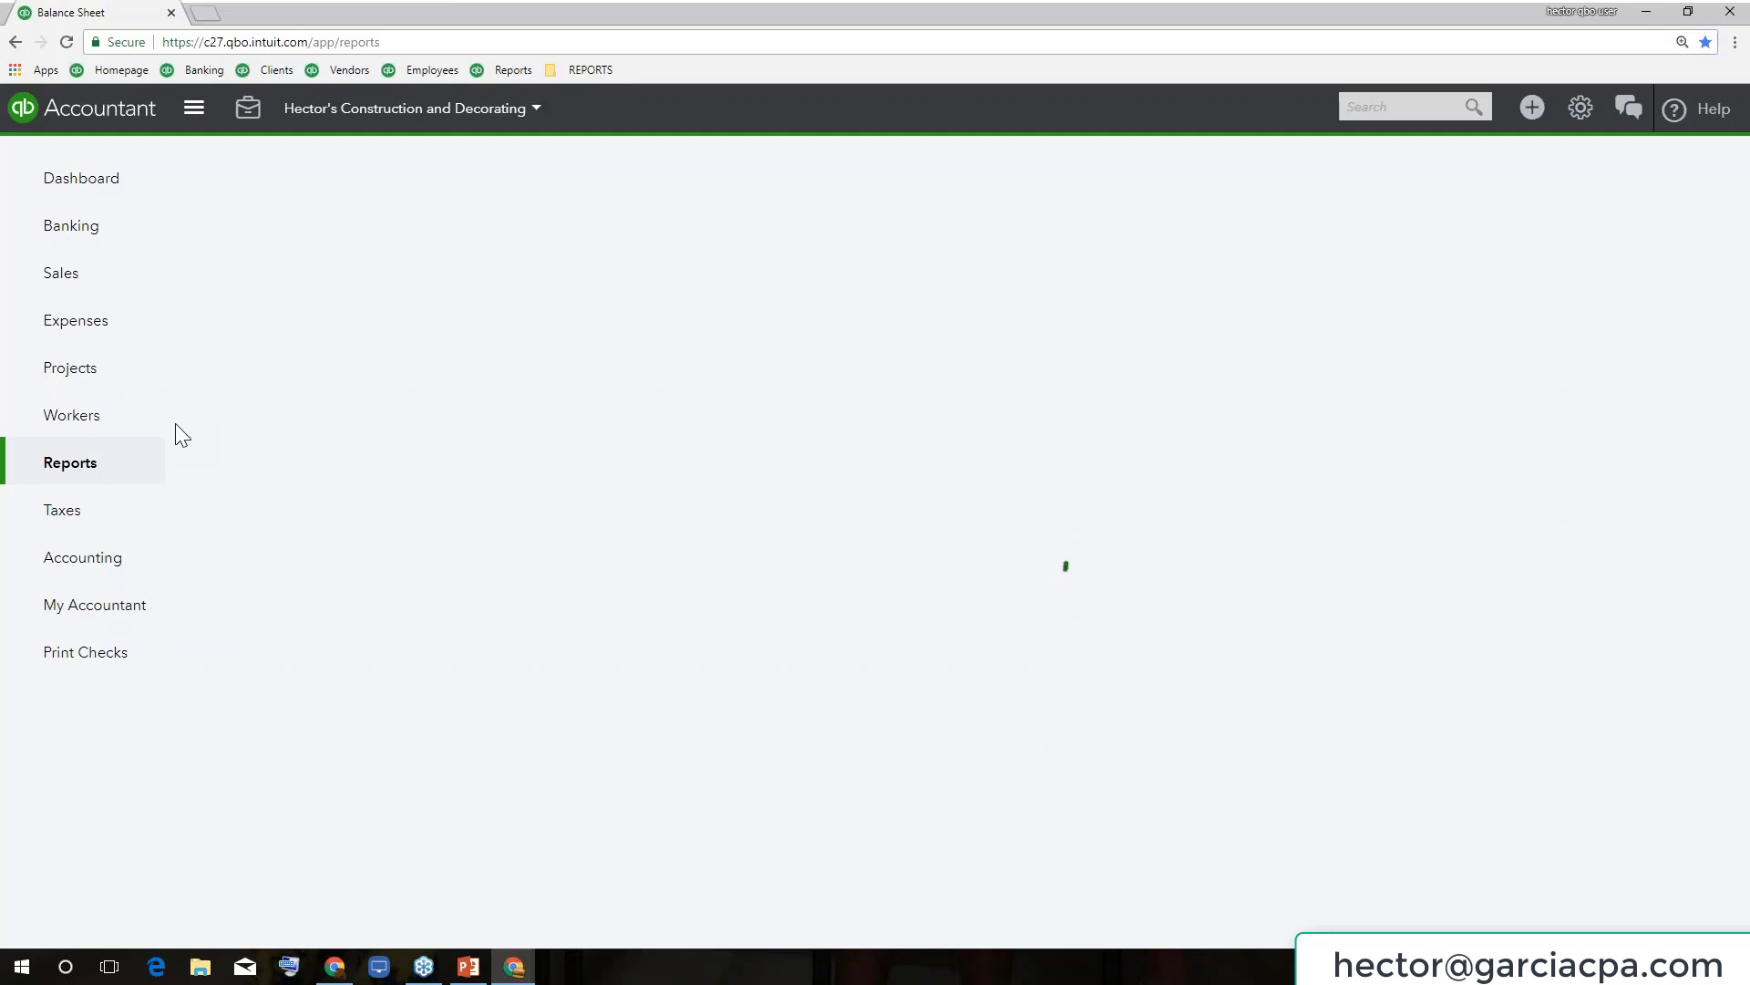
Find the client QUICK BOOKKEEPING OF MIAMI LLC with the search text quick and open its QuickBooks company from the bookkeeping details.
left_click(288, 115)
left_click(317, 157)
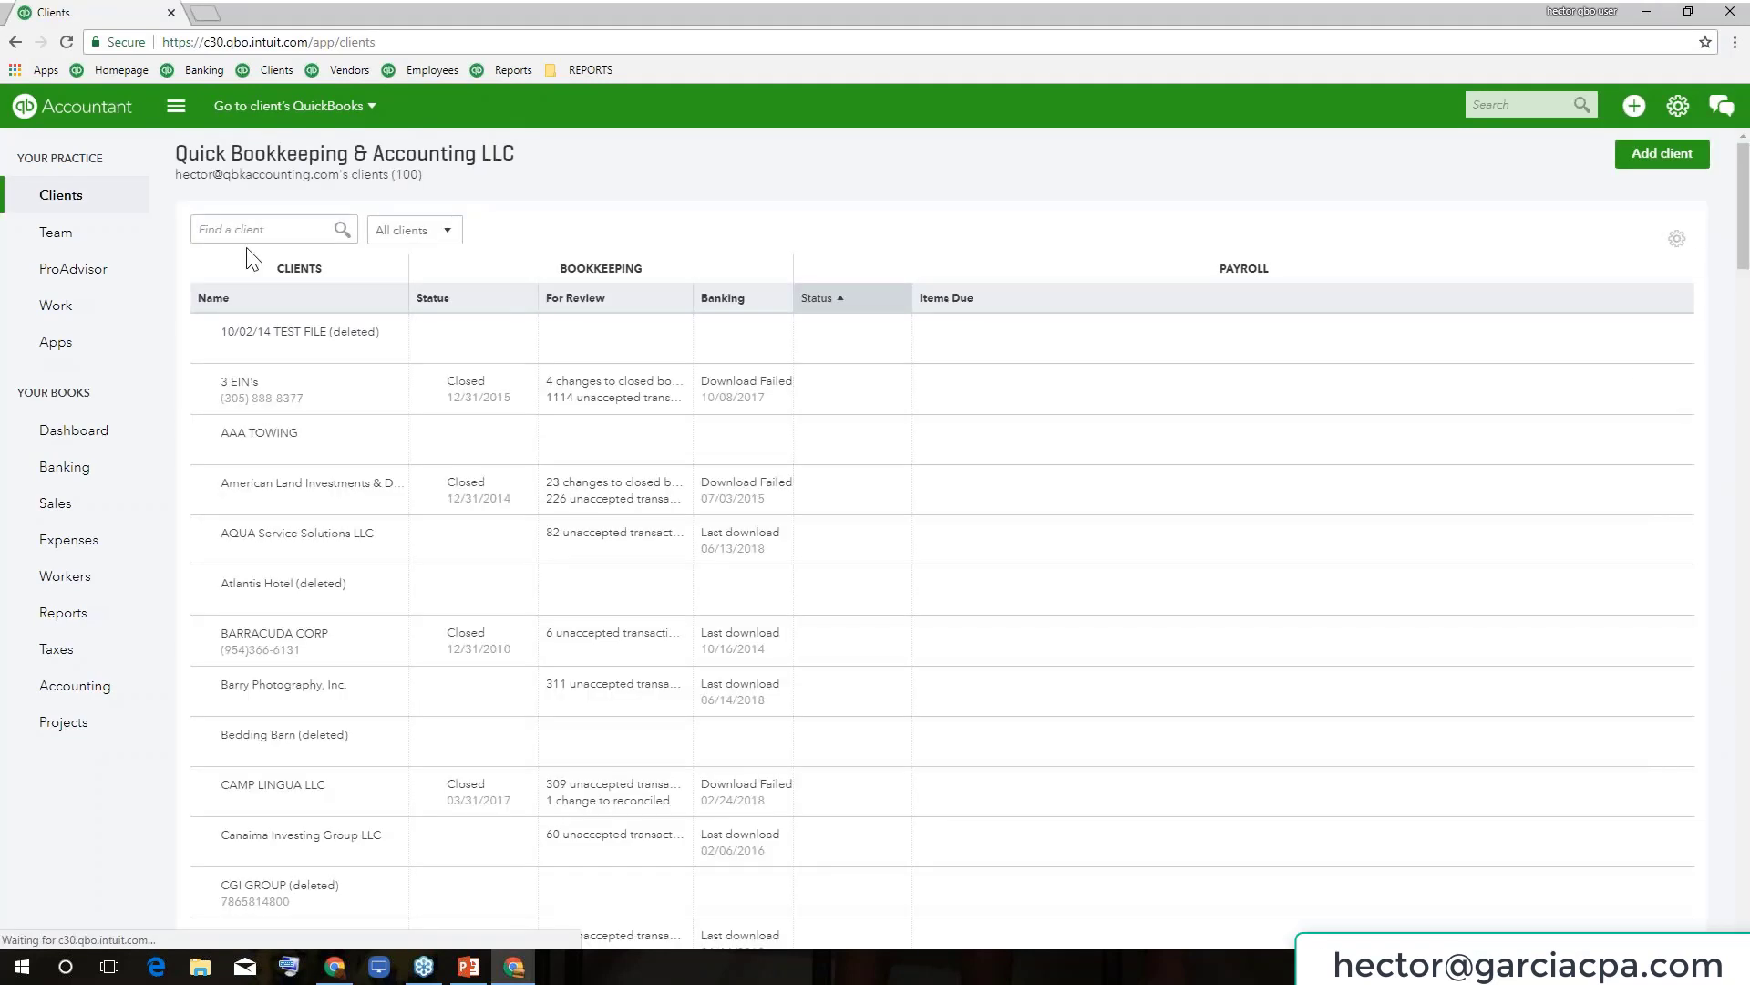
left_click(236, 226)
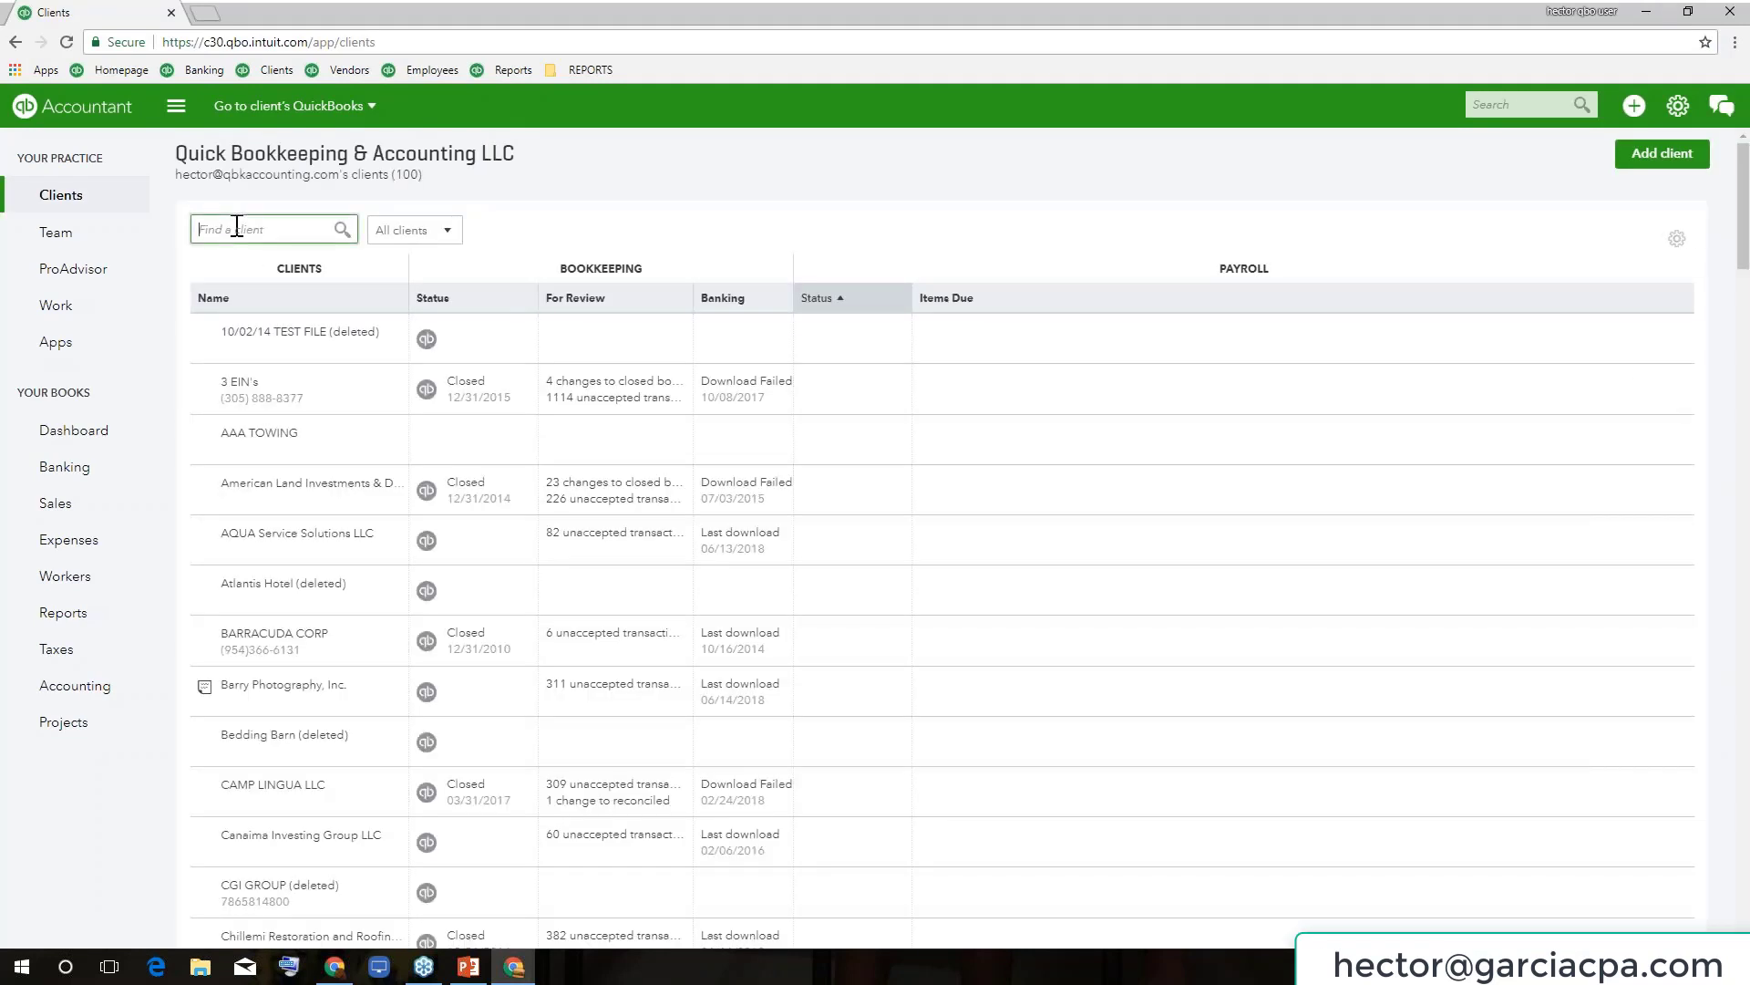
type("quick")
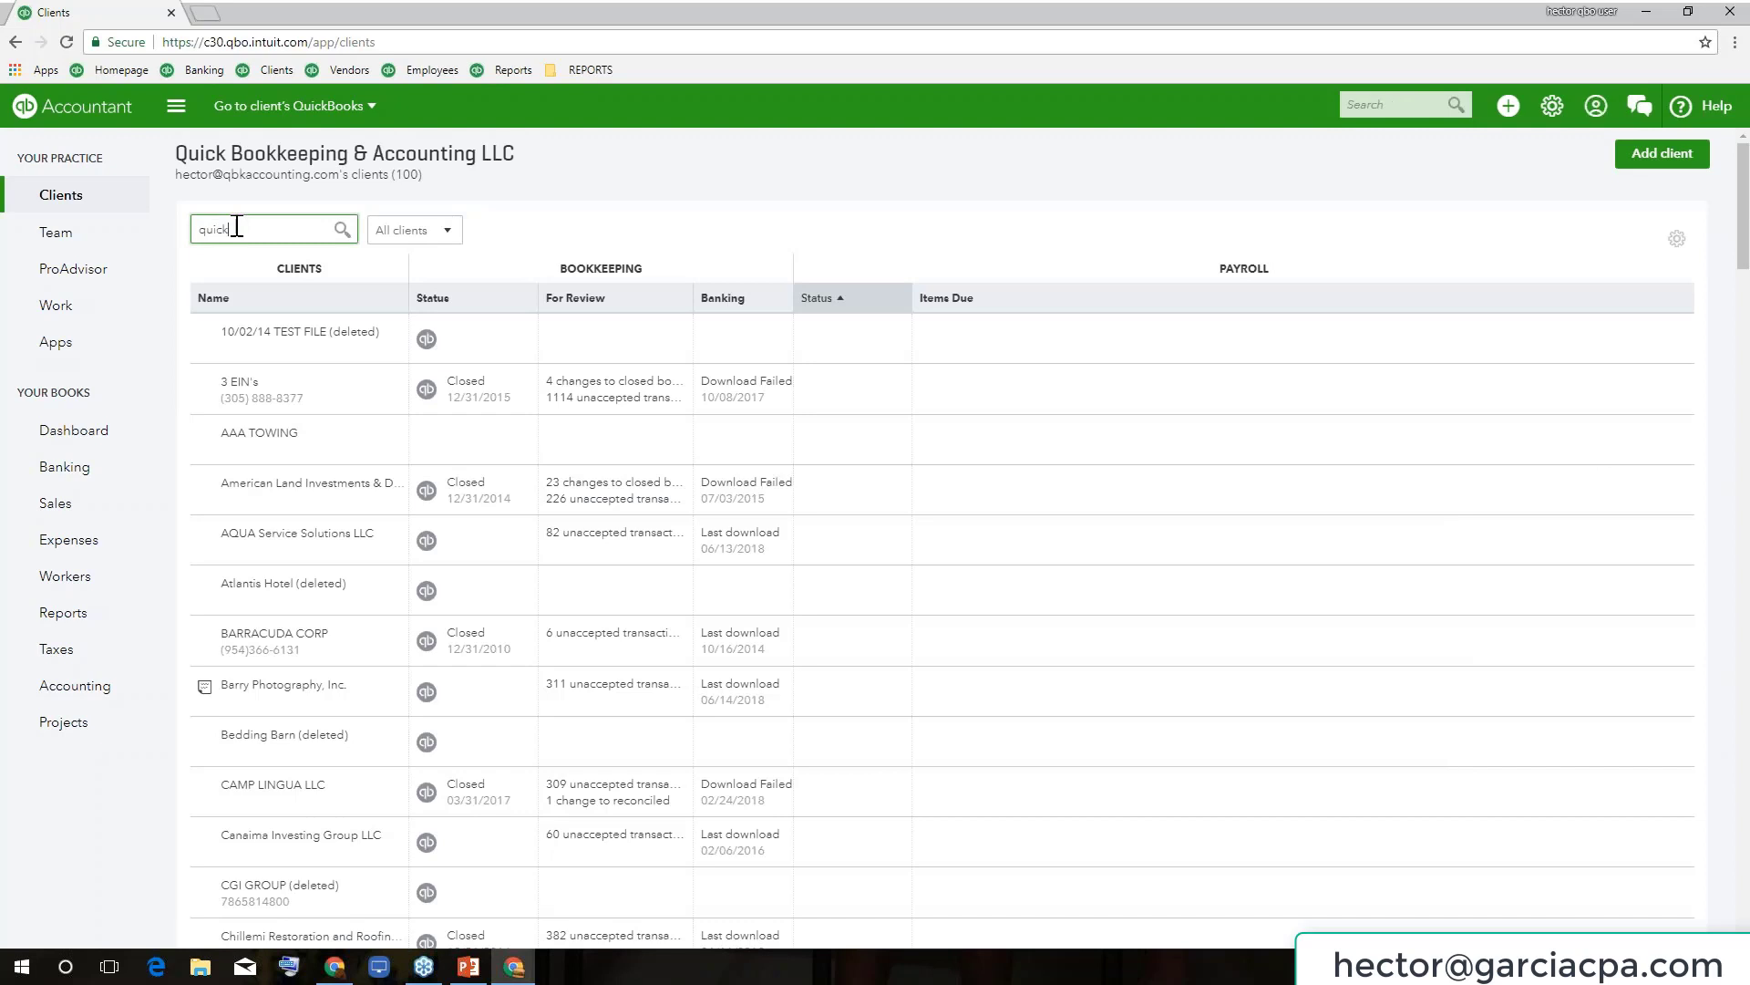
left_click(283, 299)
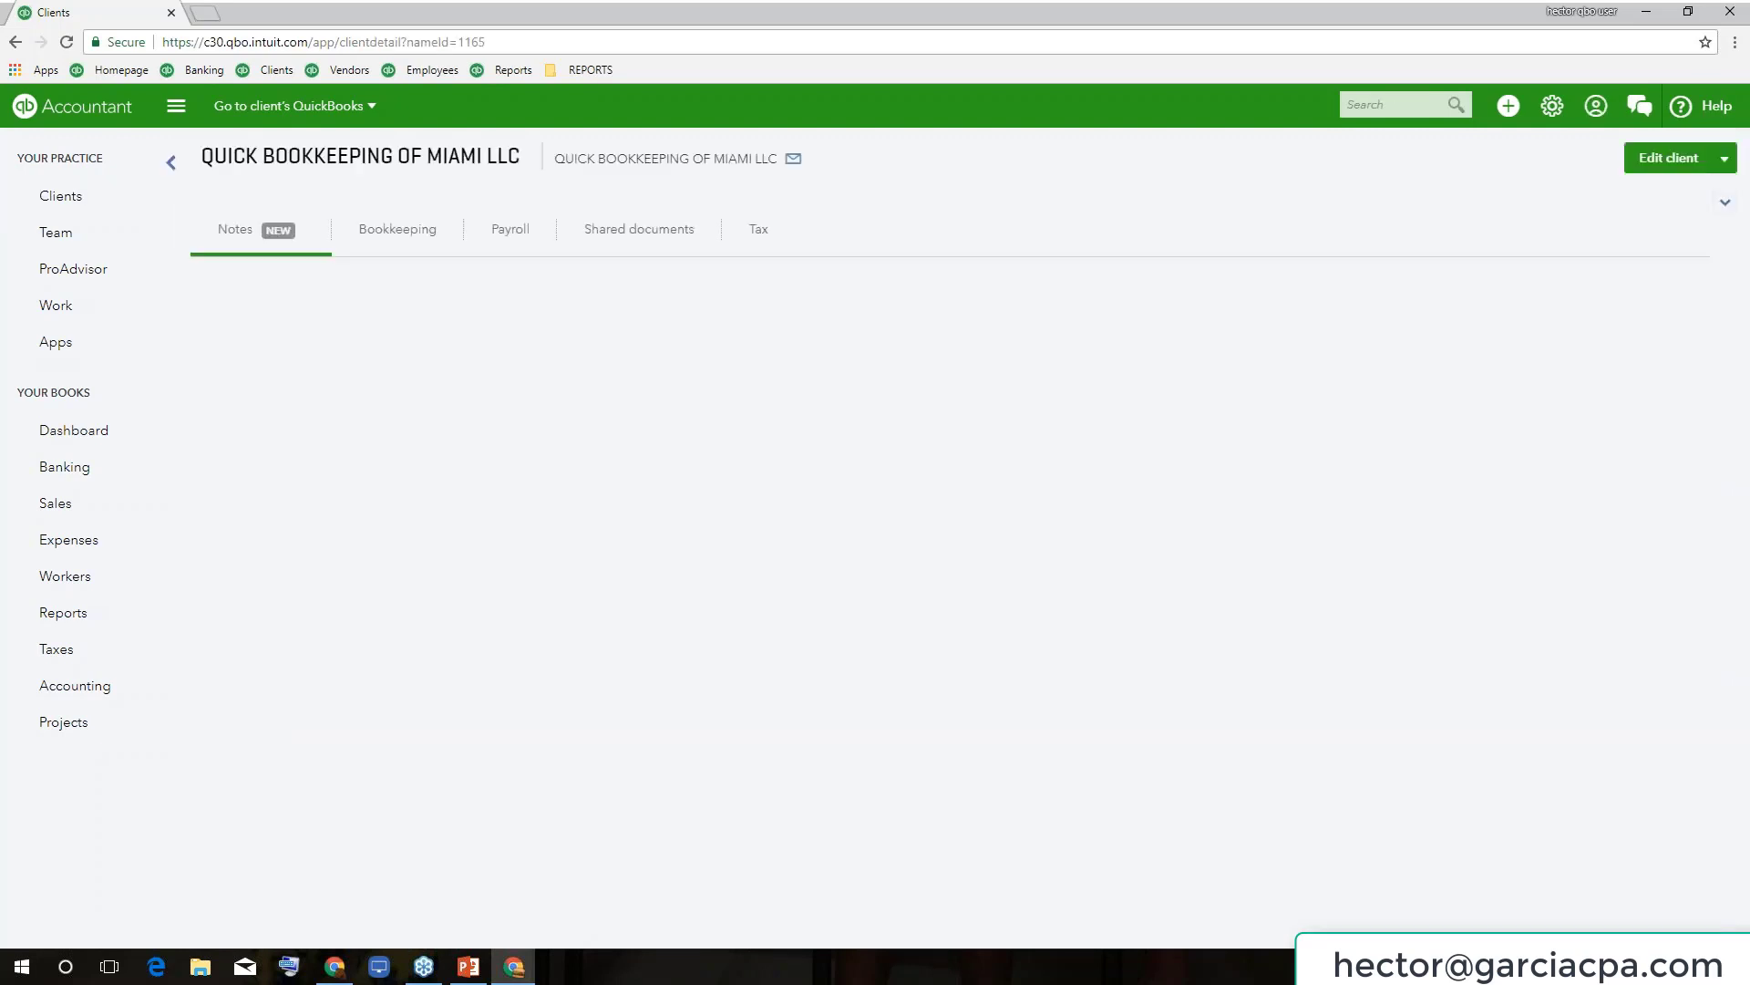
left_click(422, 239)
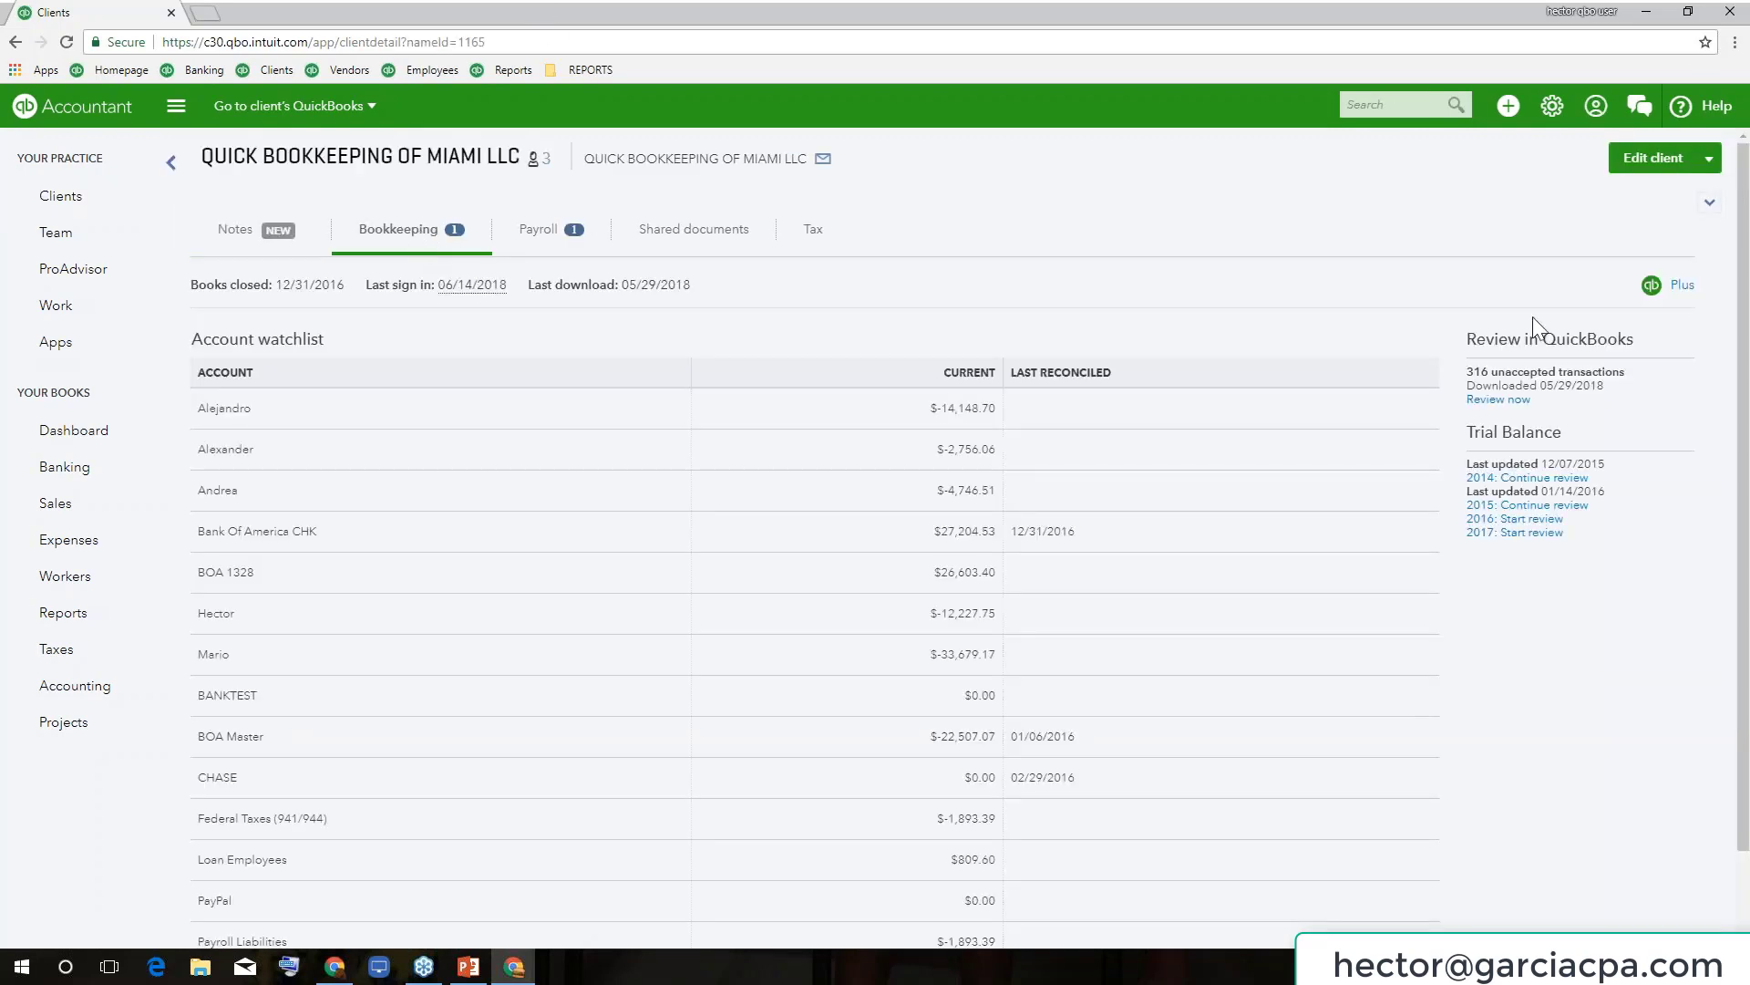
left_click(1651, 288)
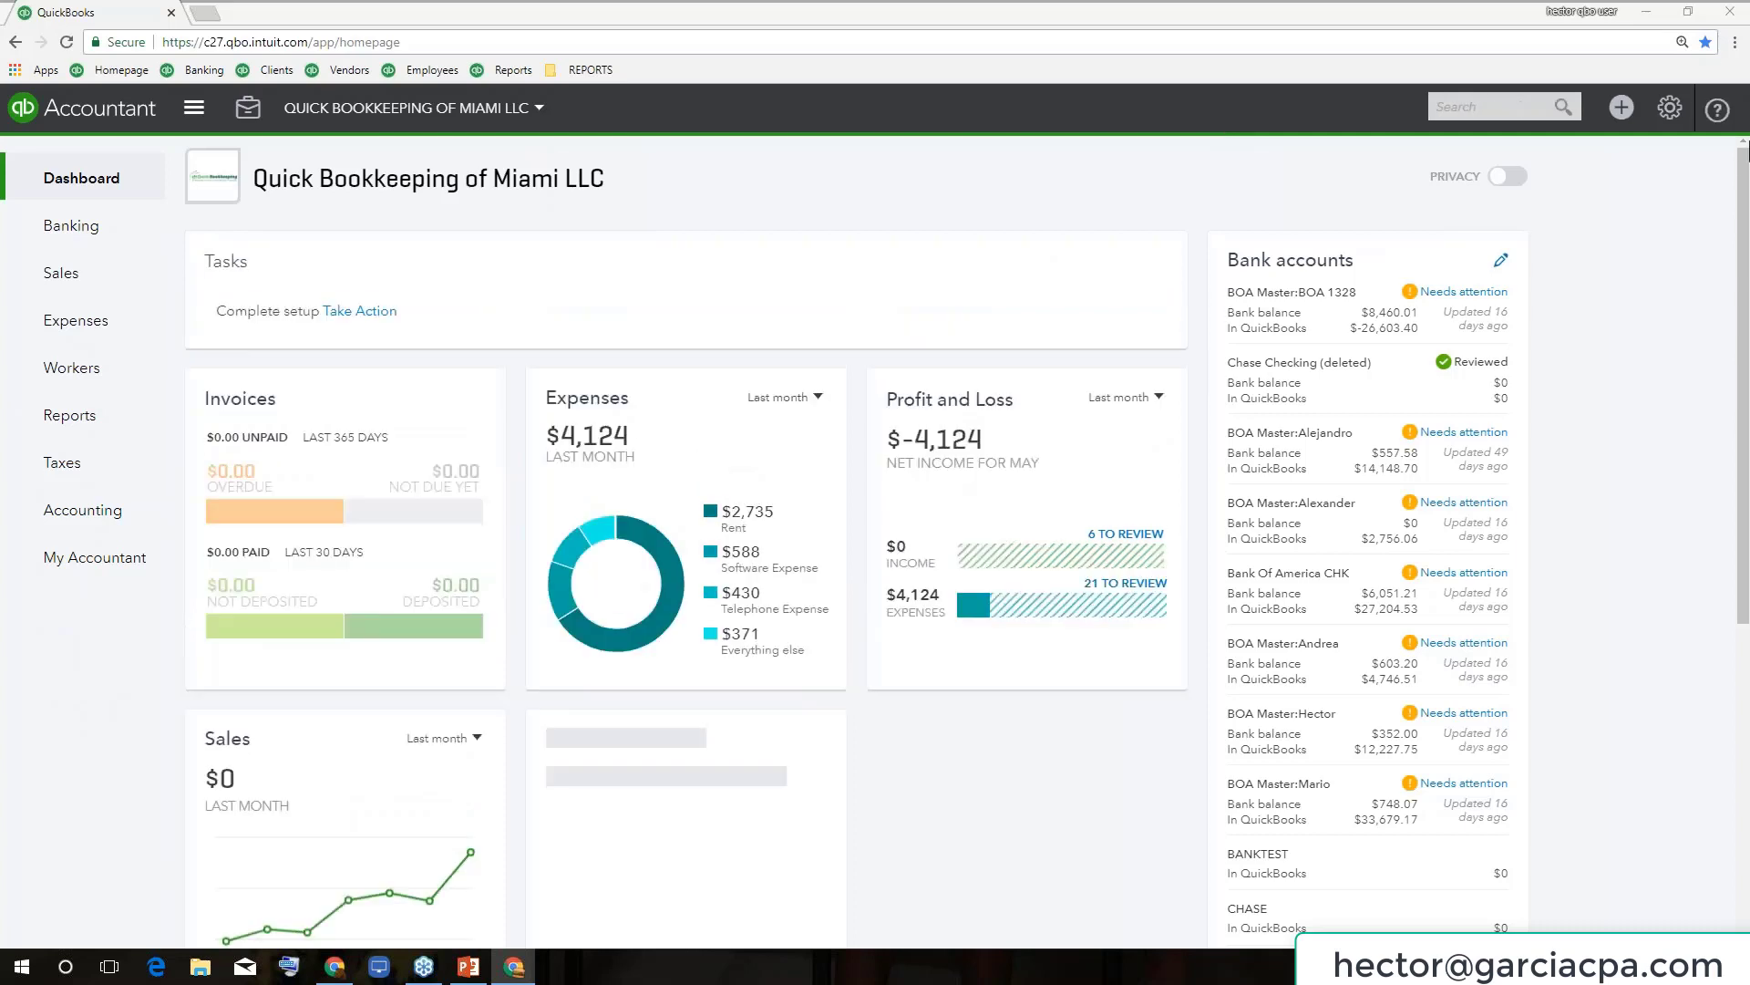
Export the browser bookmarks to the Desktop as the HTML file bookmarks_6_14_18 and look at the desktop.
left_click(1734, 43)
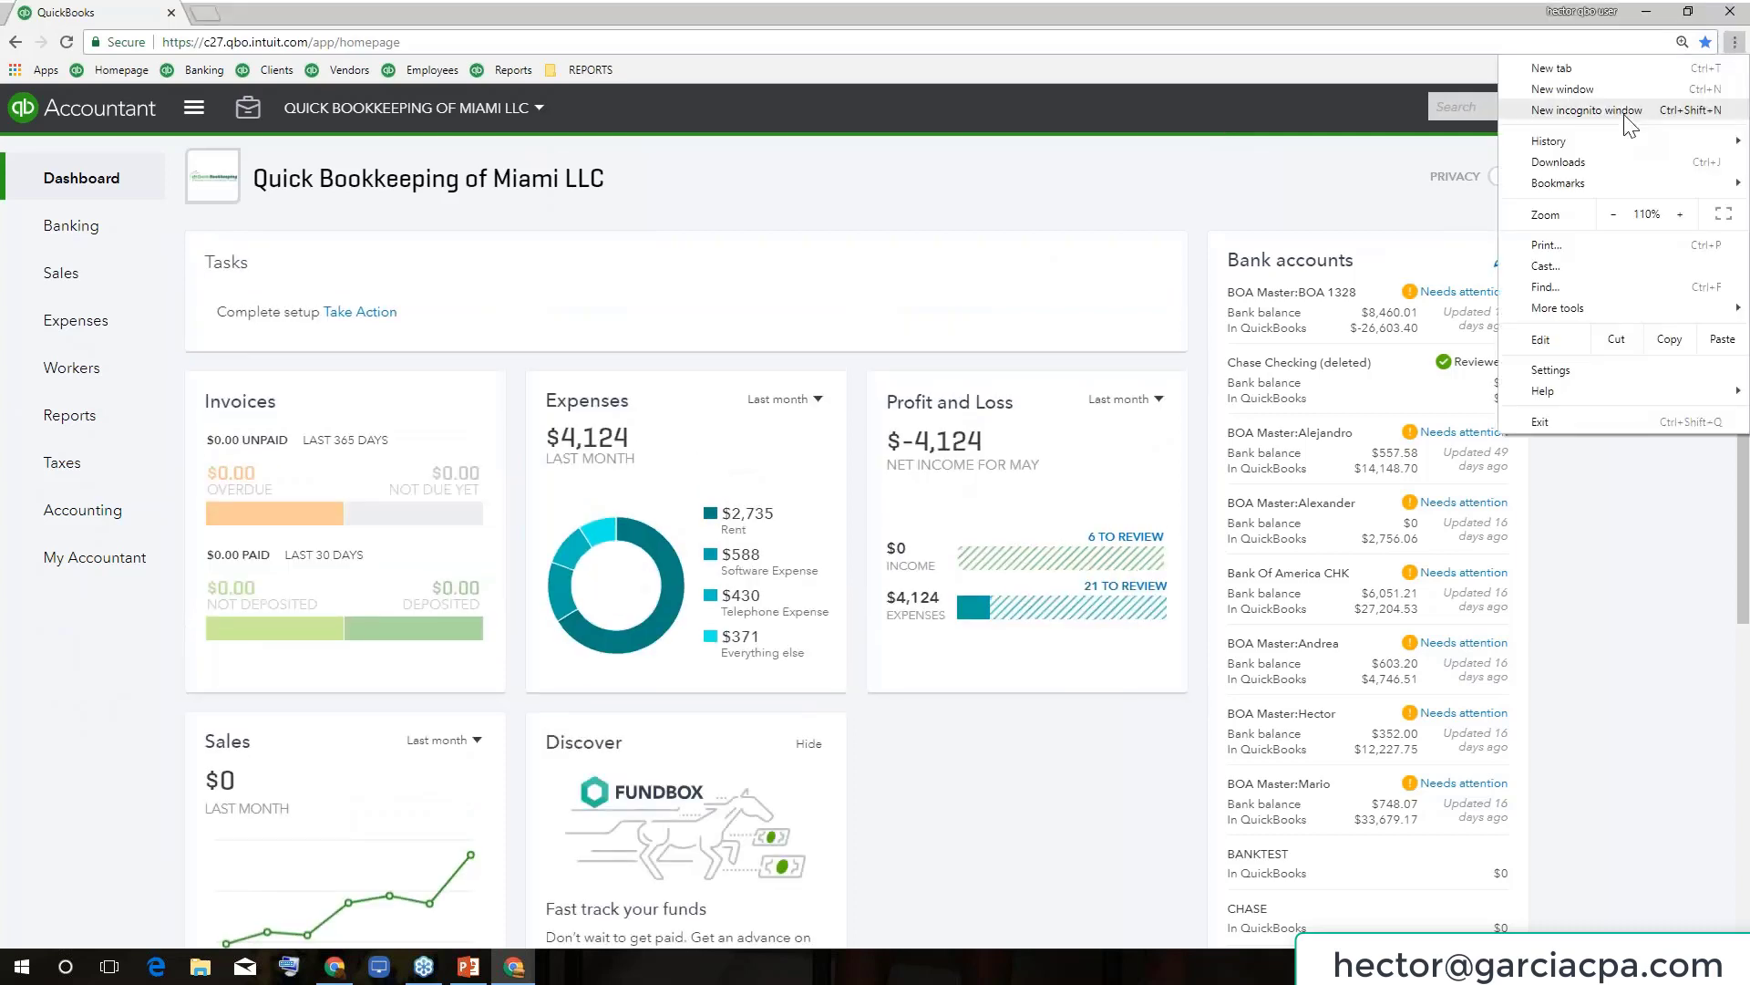
mouse_move(1573, 191)
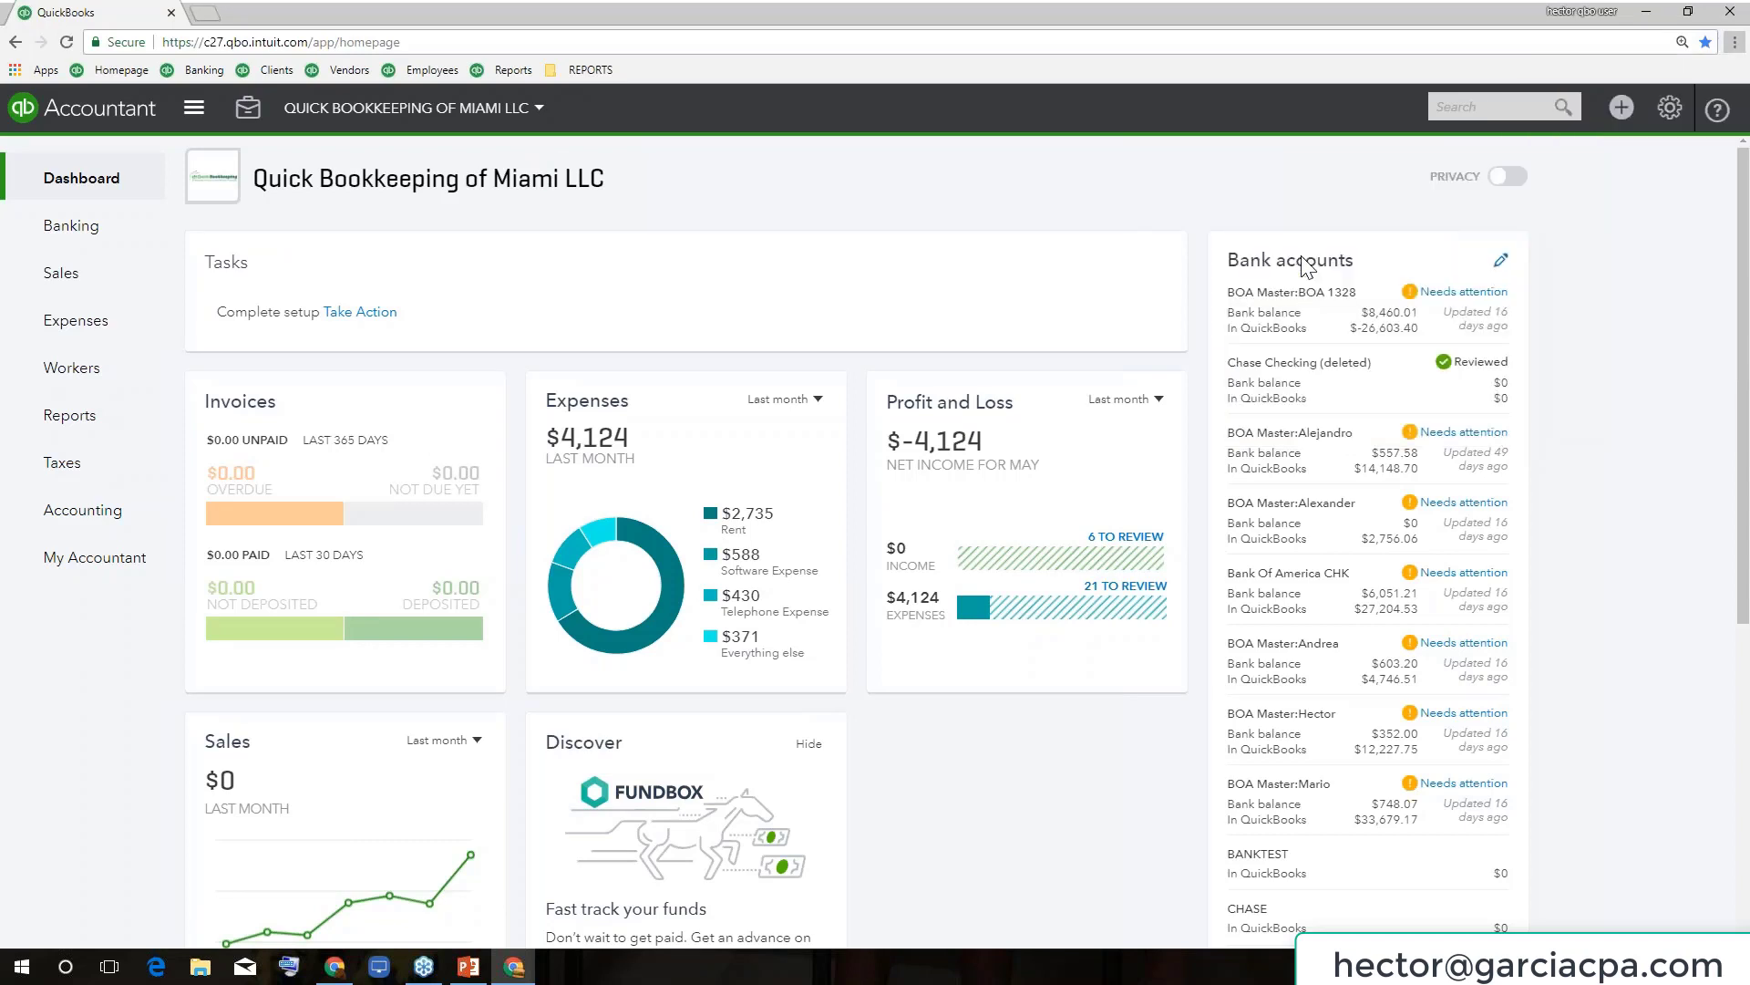
left_click(1309, 259)
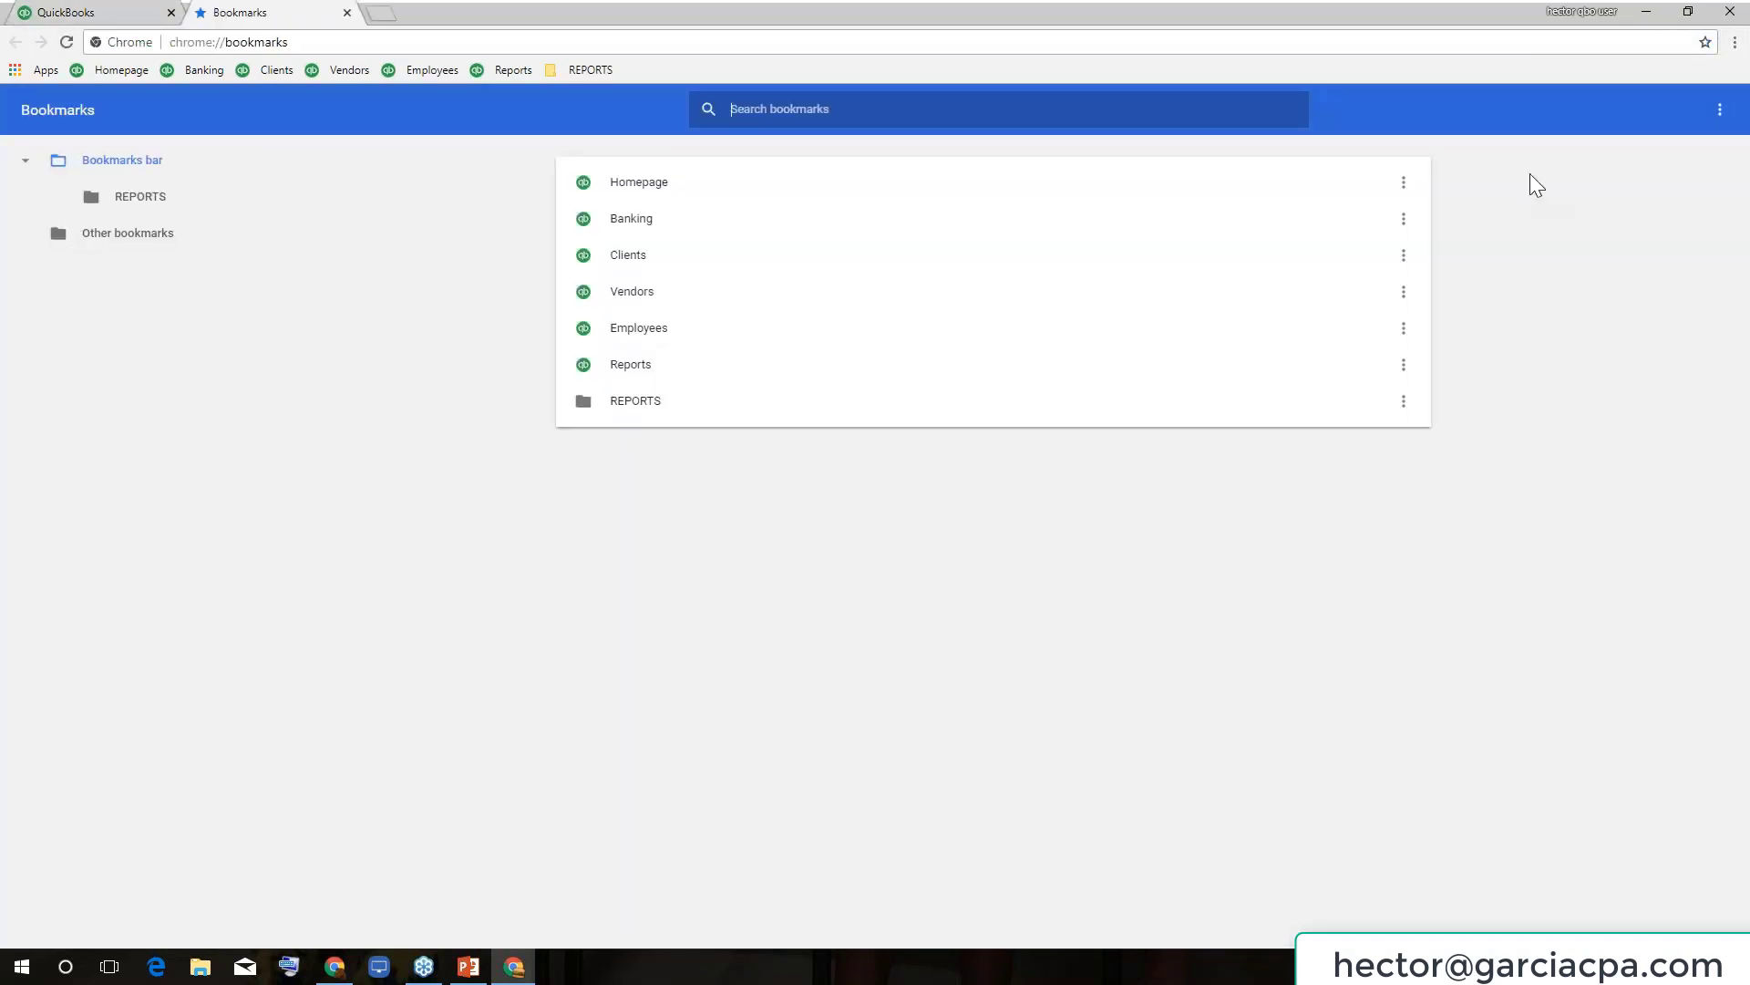
left_click(1719, 110)
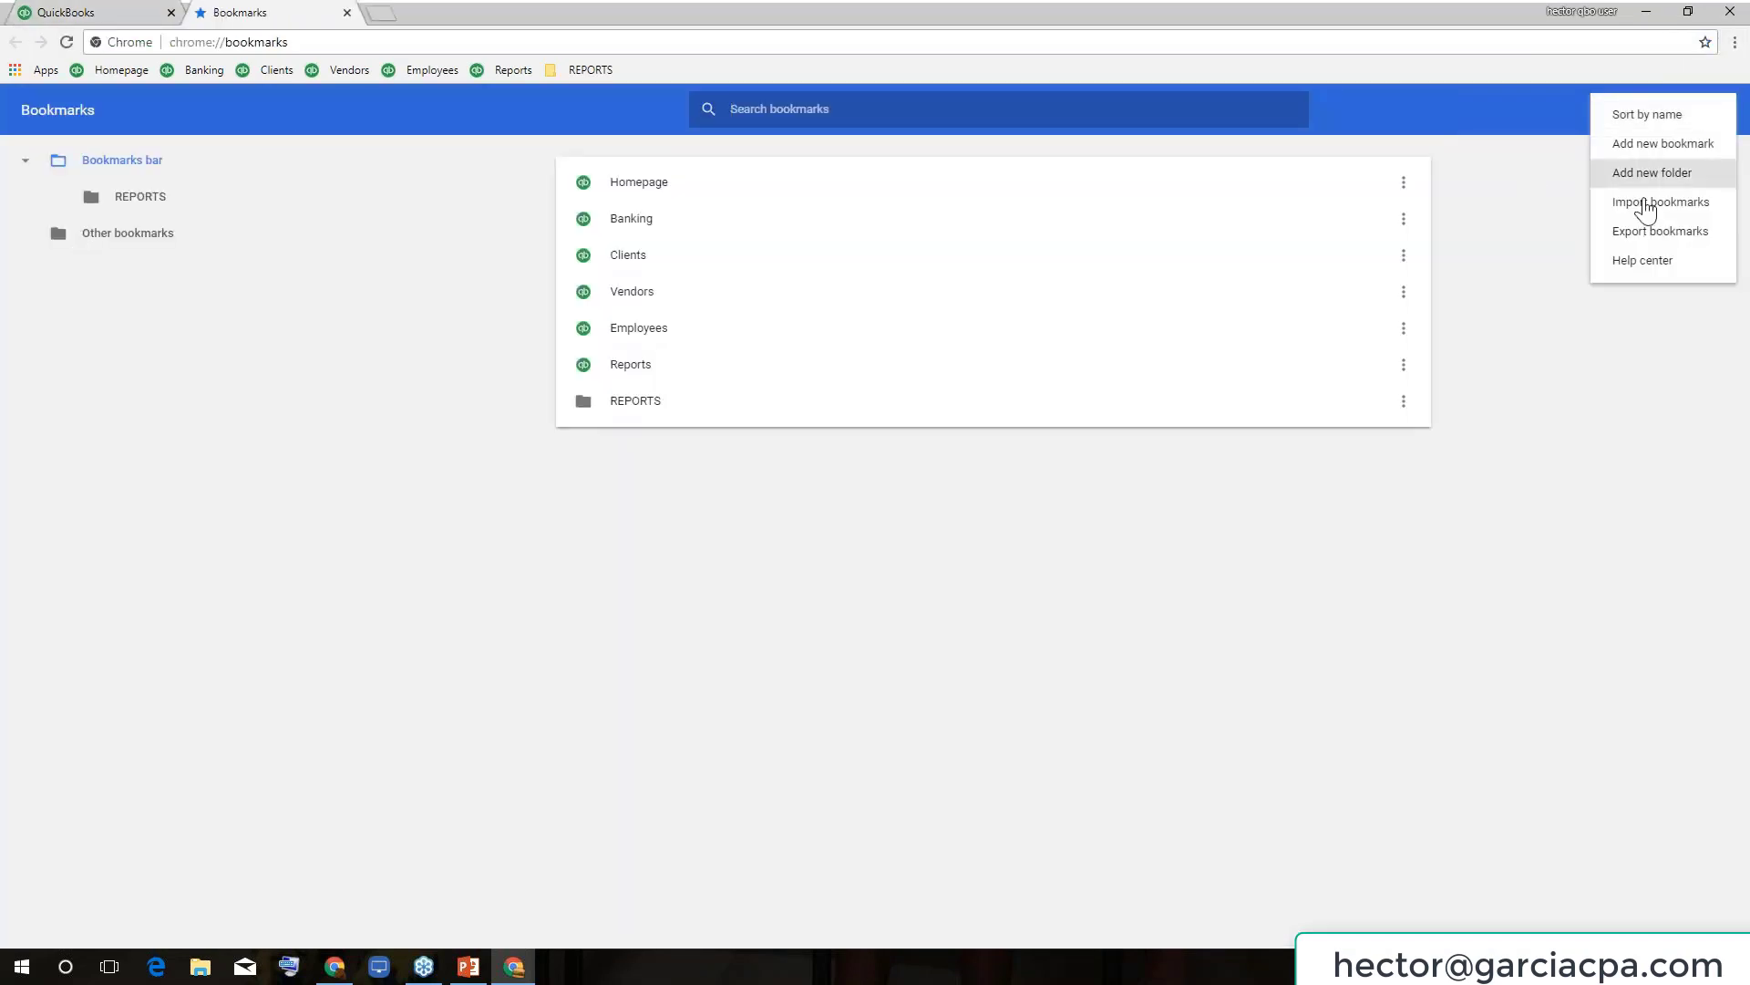
left_click(1687, 234)
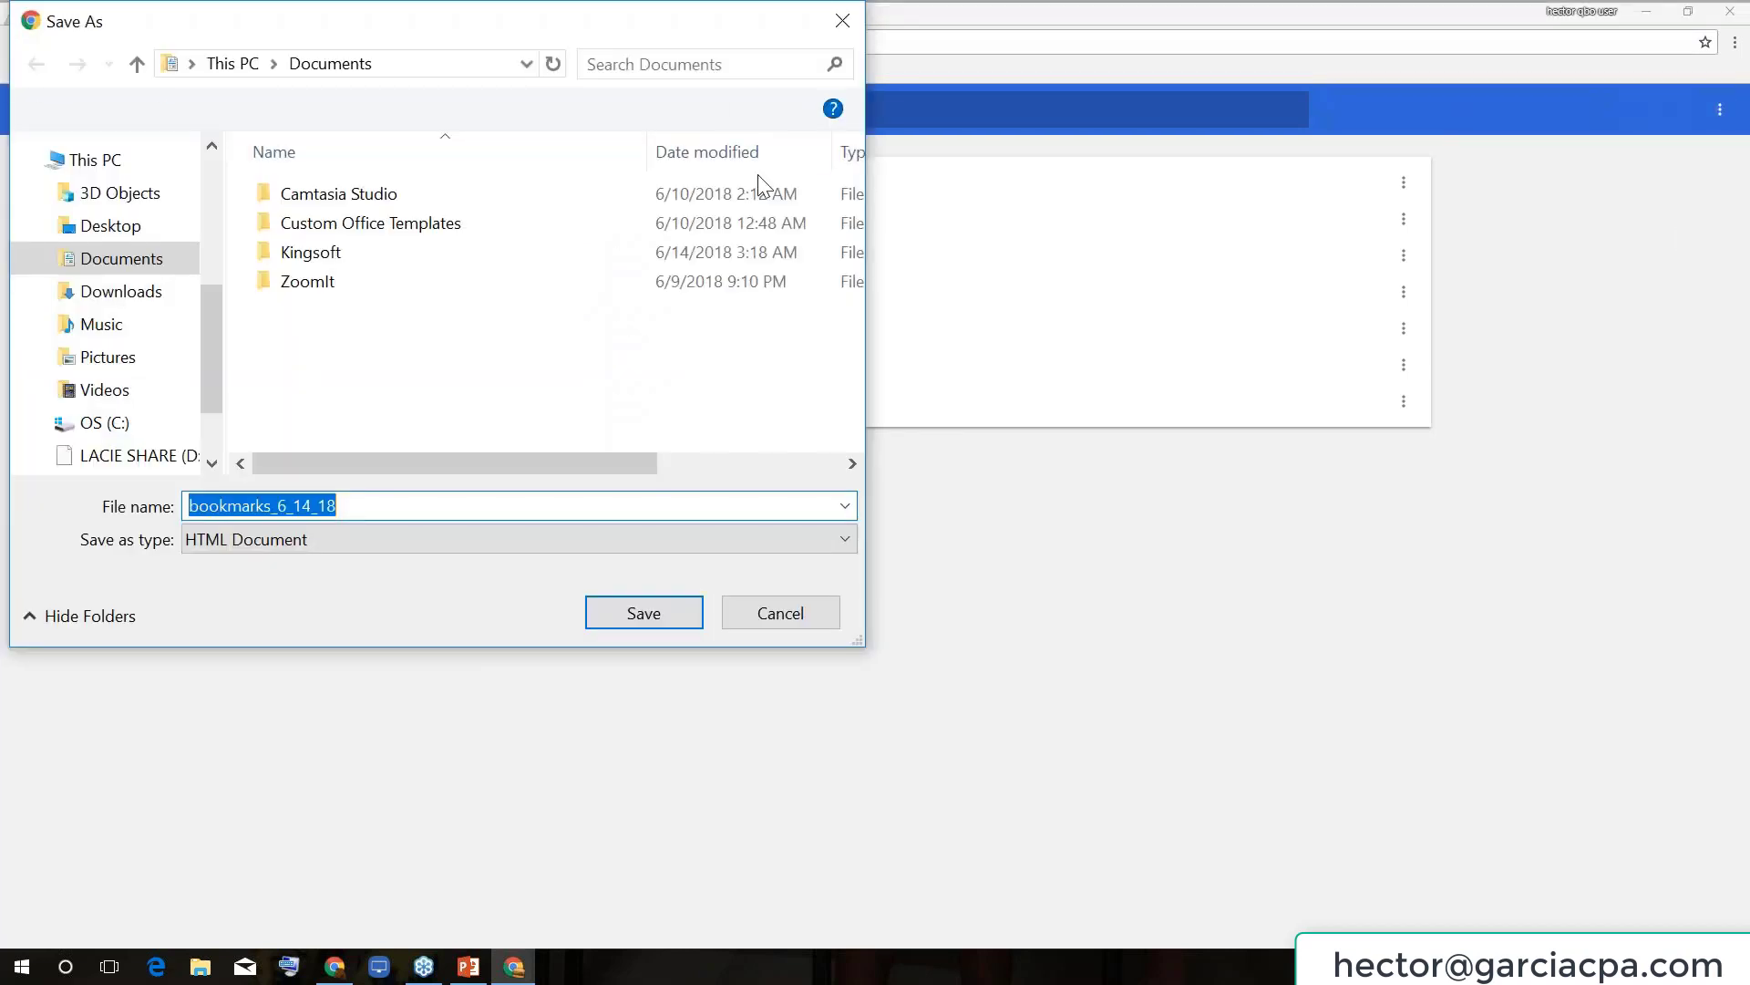
left_click(100, 226)
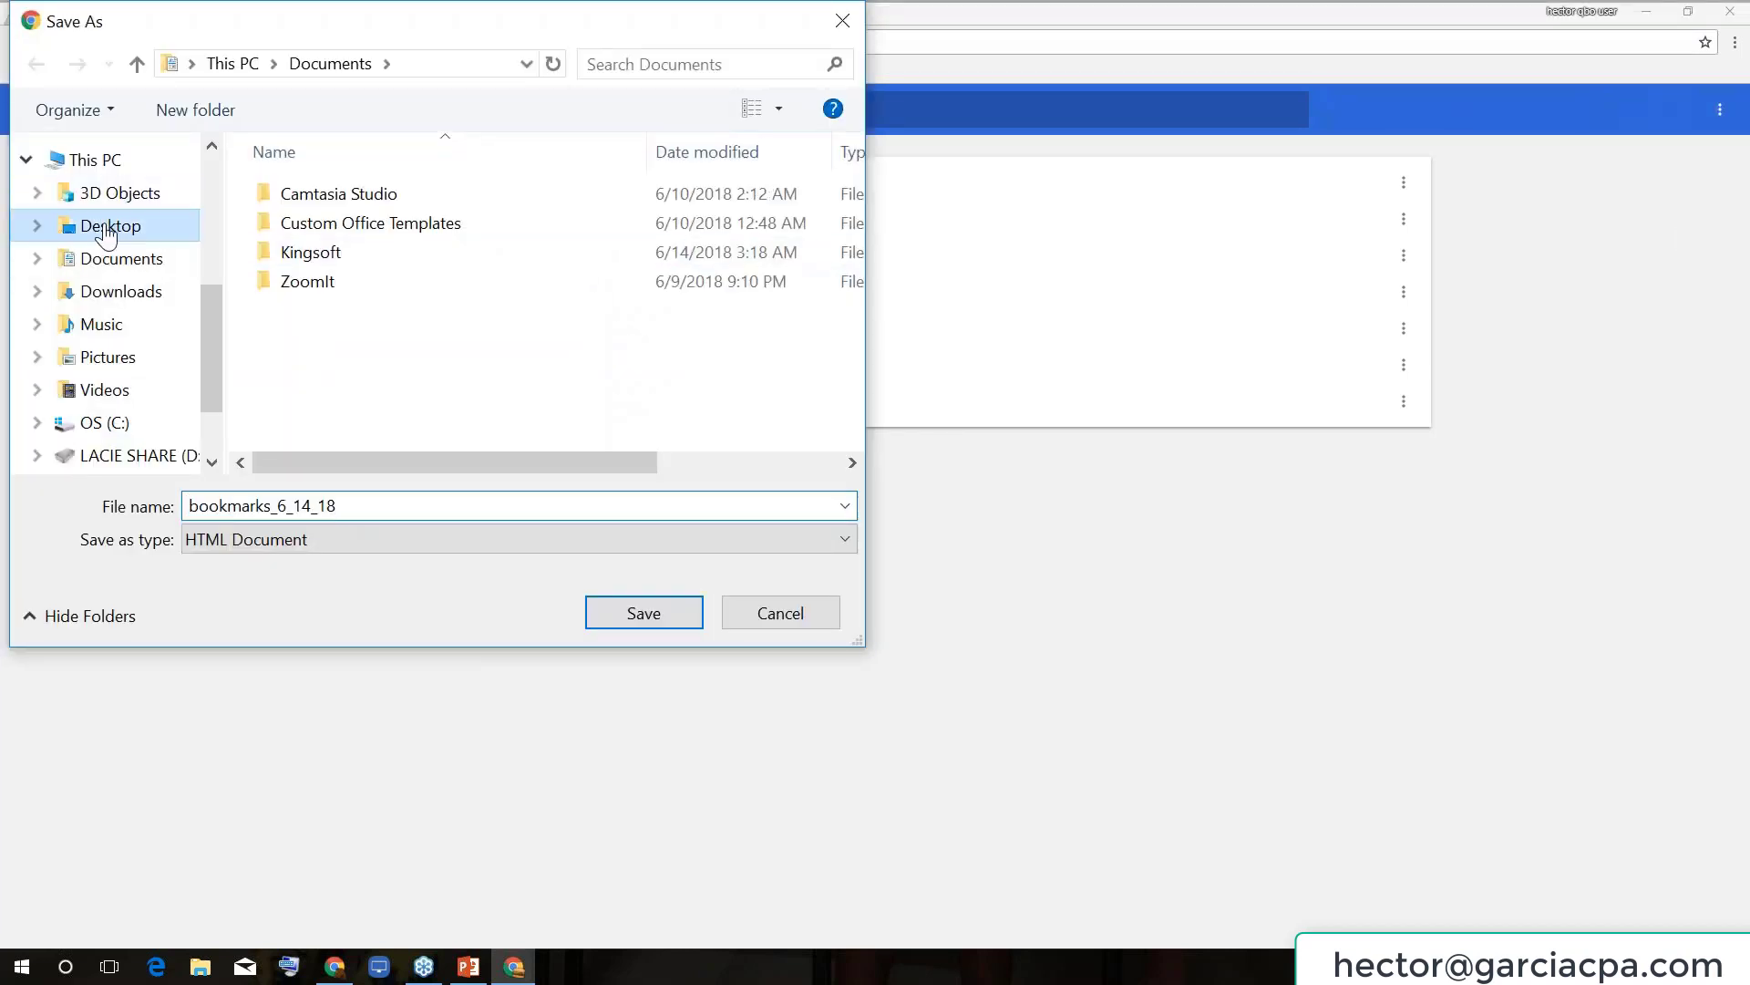
left_click(654, 623)
left_click(927, 487)
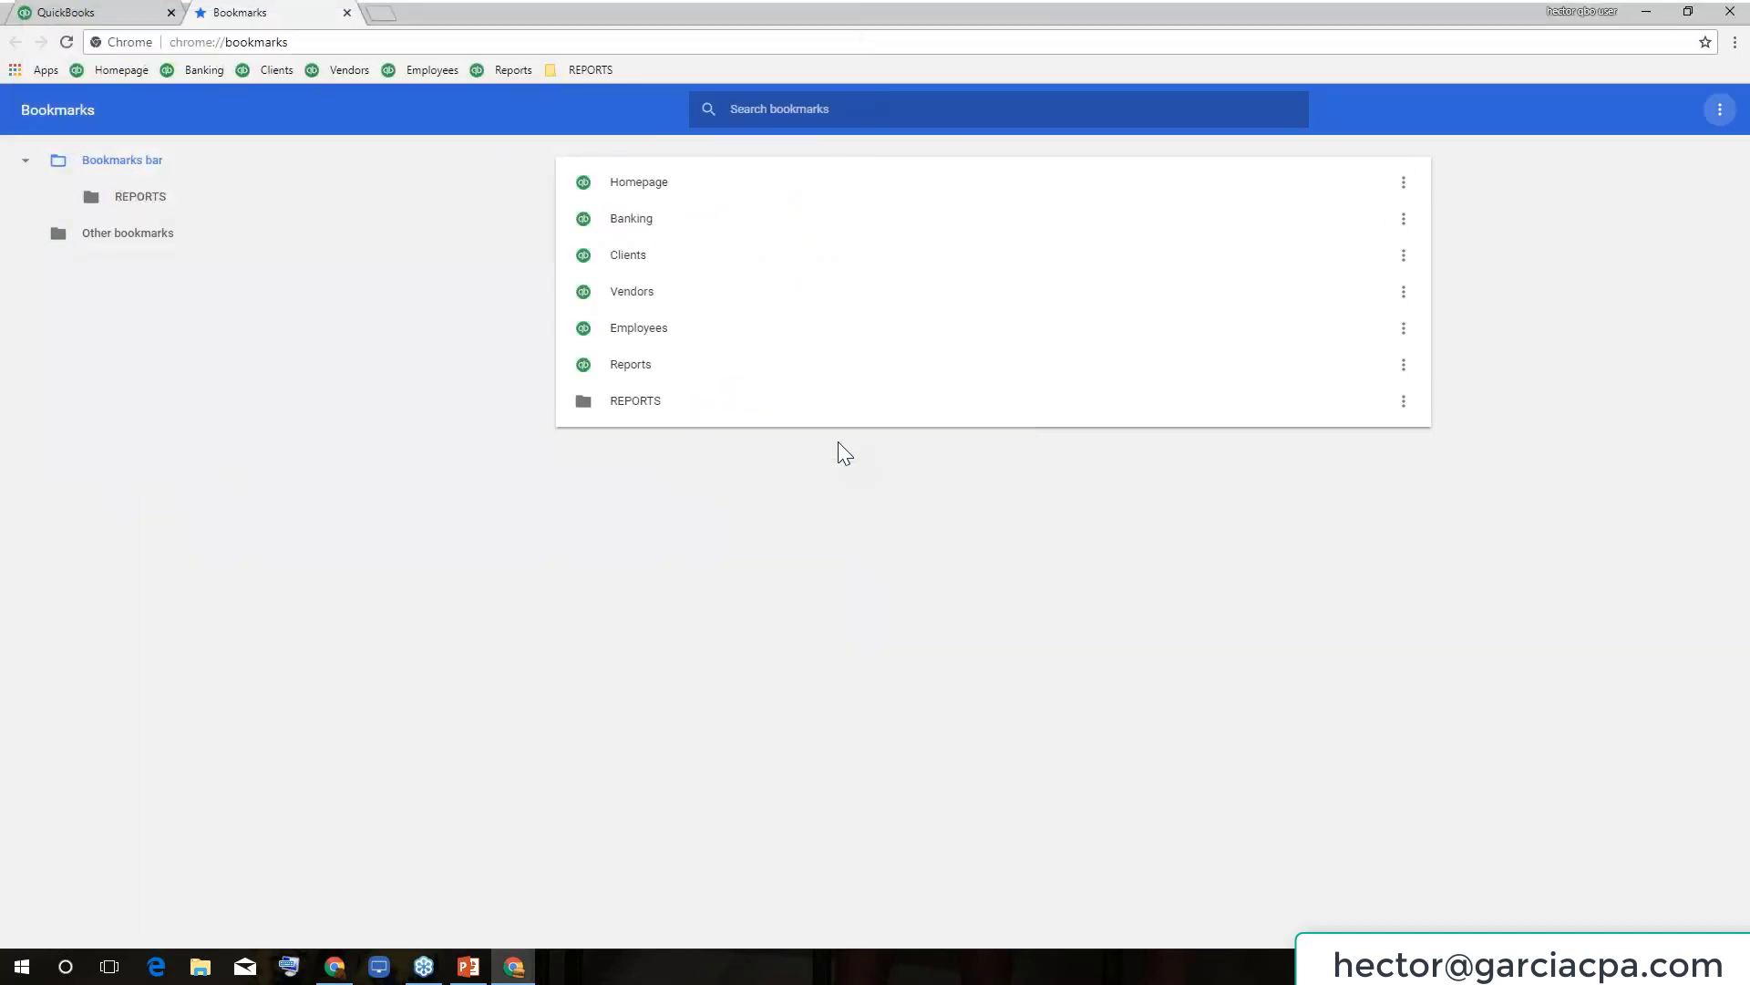
left_click(1648, 13)
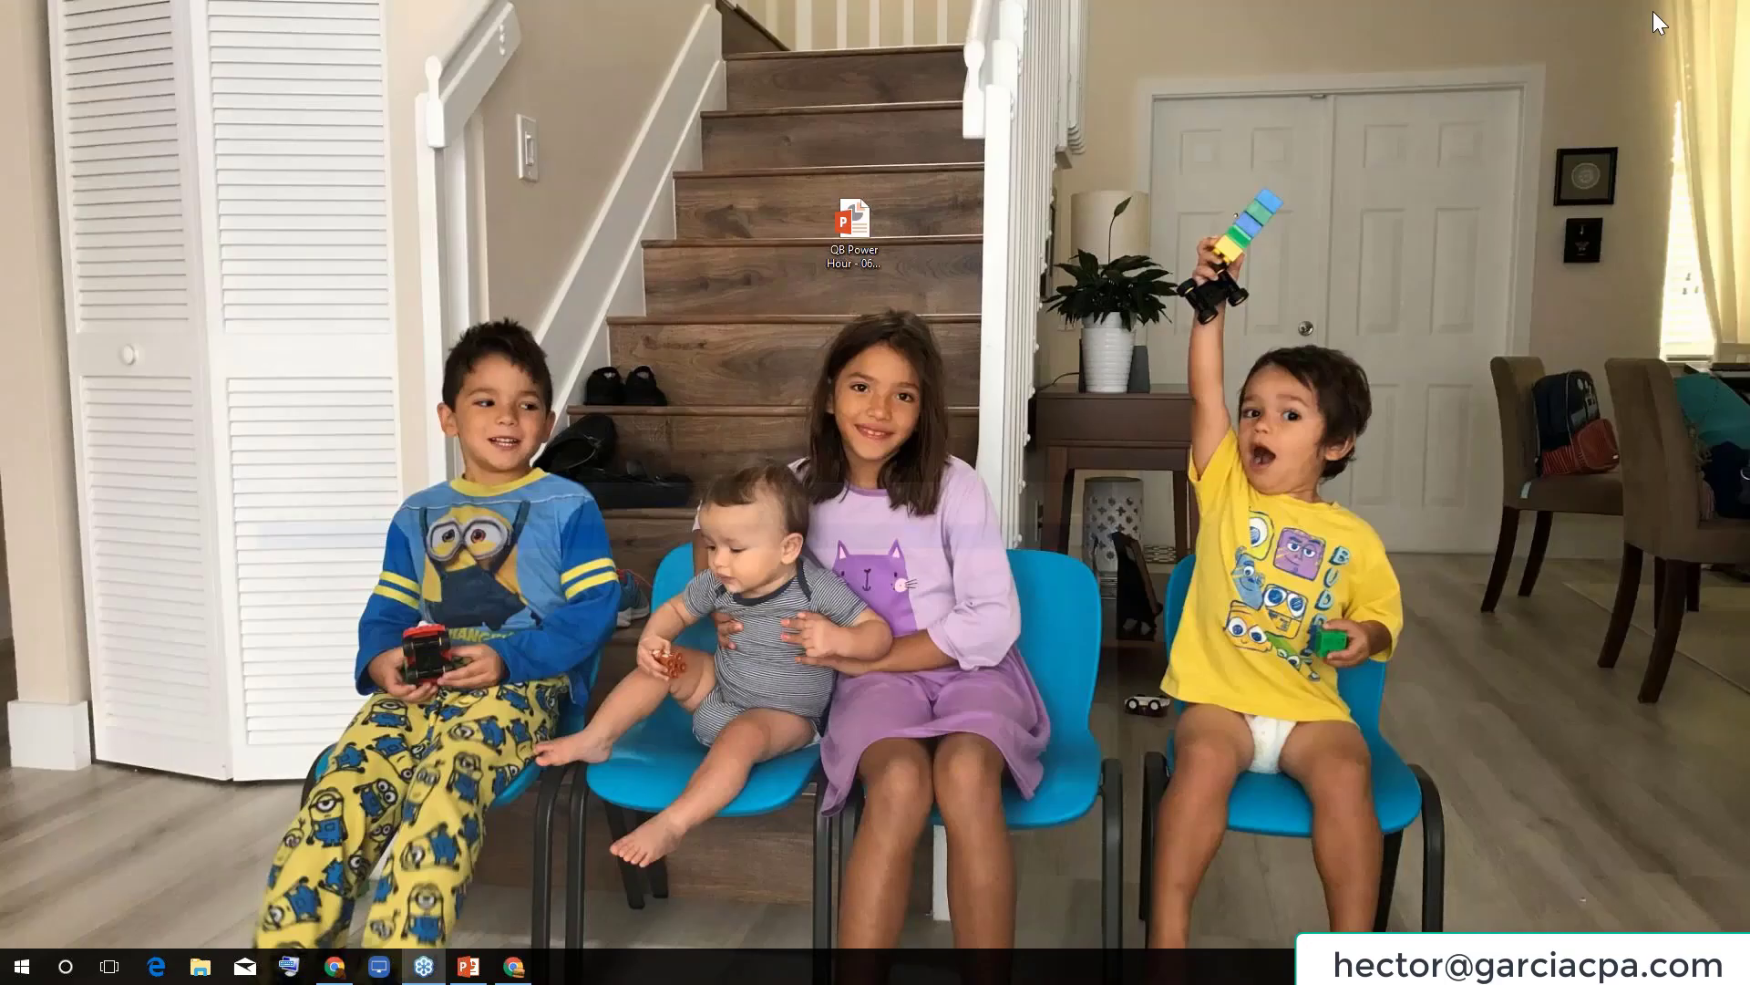
left_click(519, 968)
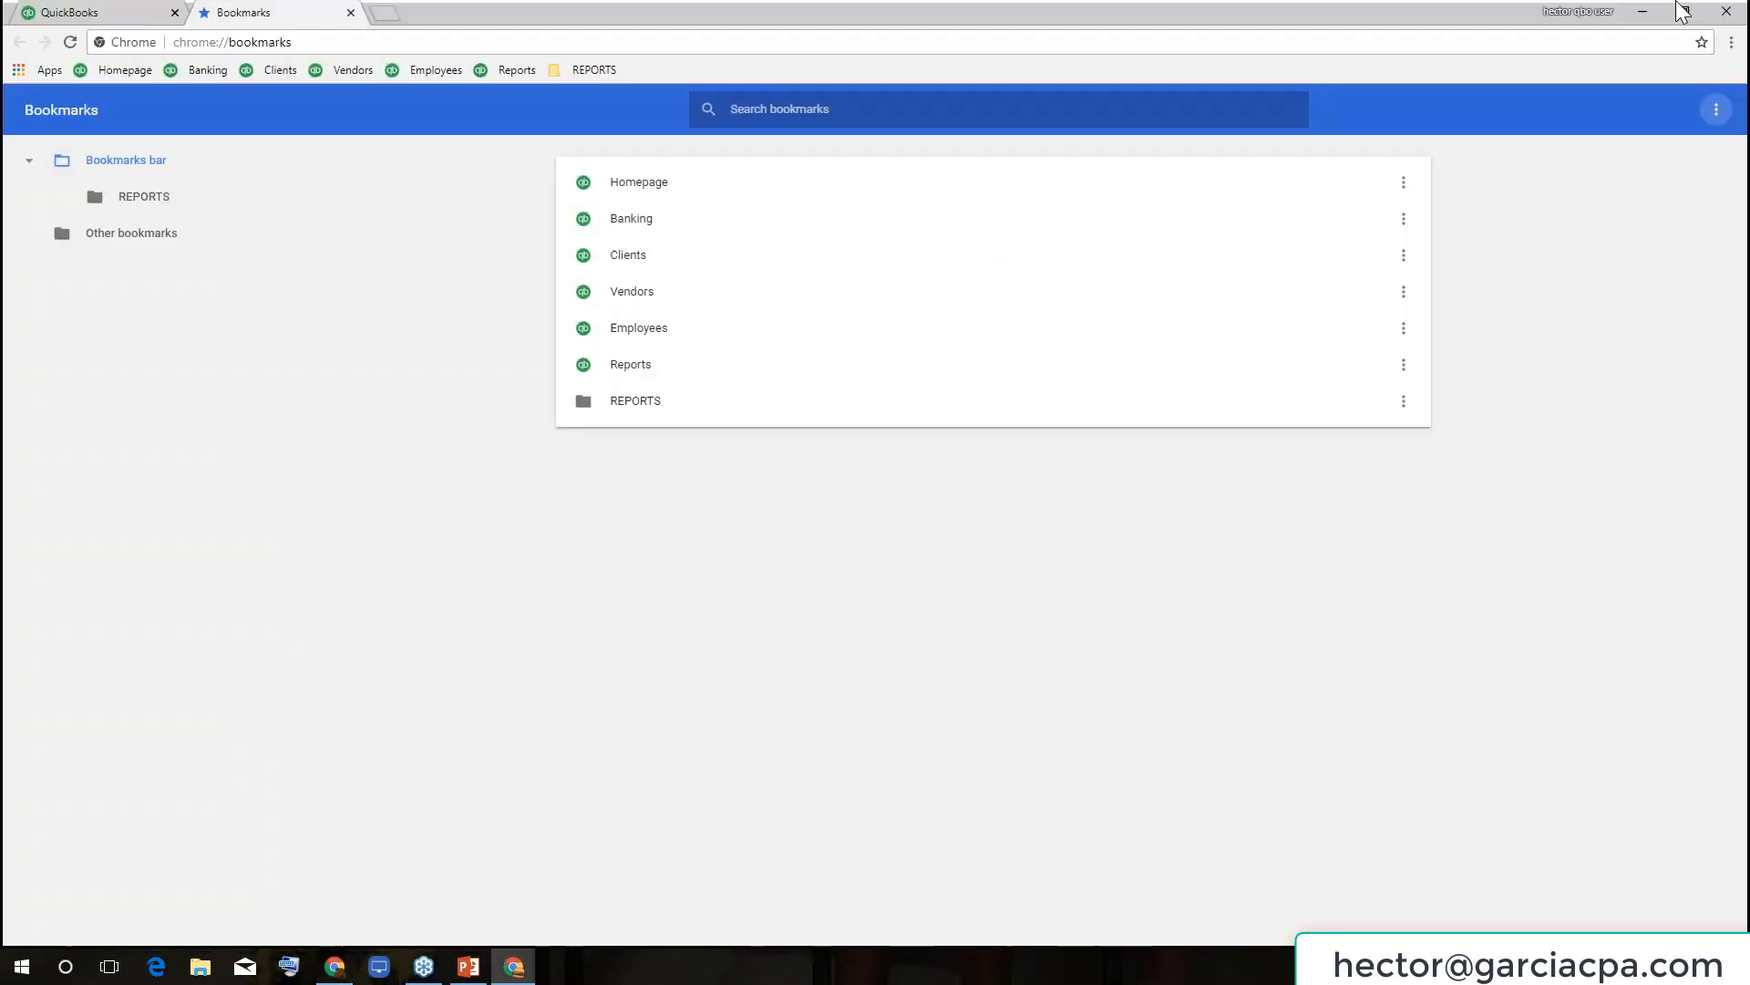
Add a new Chrome person with the dog picture and enter the person's name.
left_click(1590, 13)
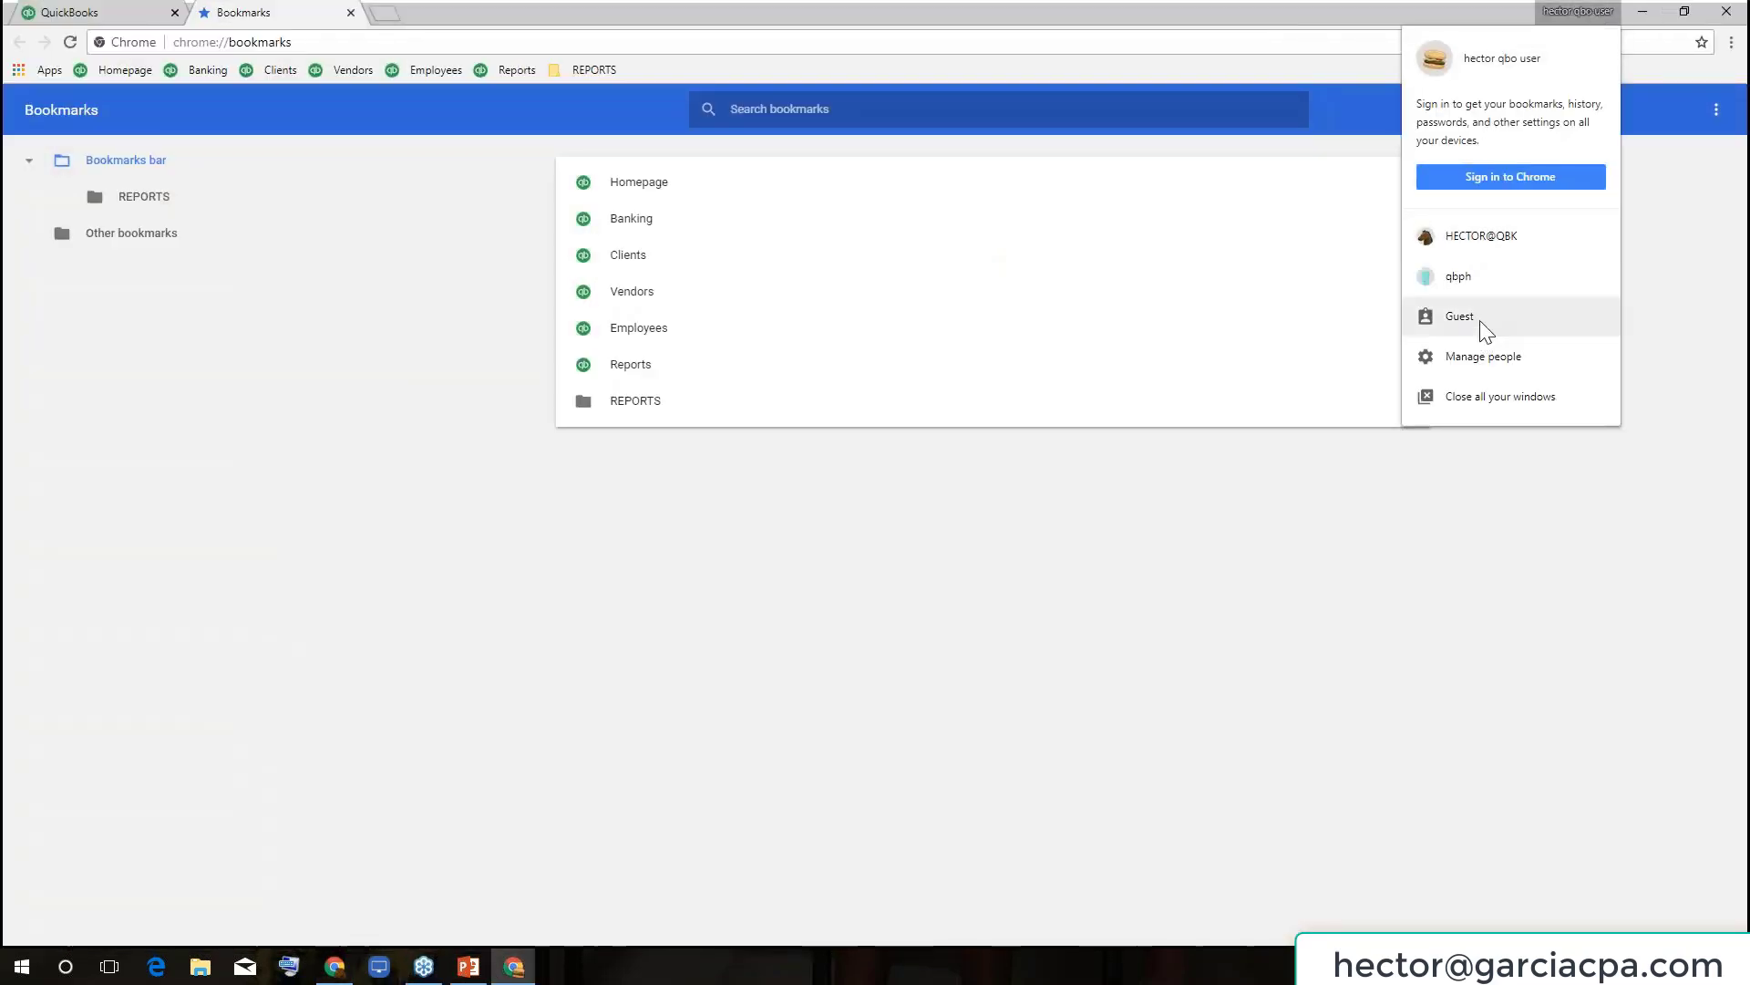
left_click(1477, 360)
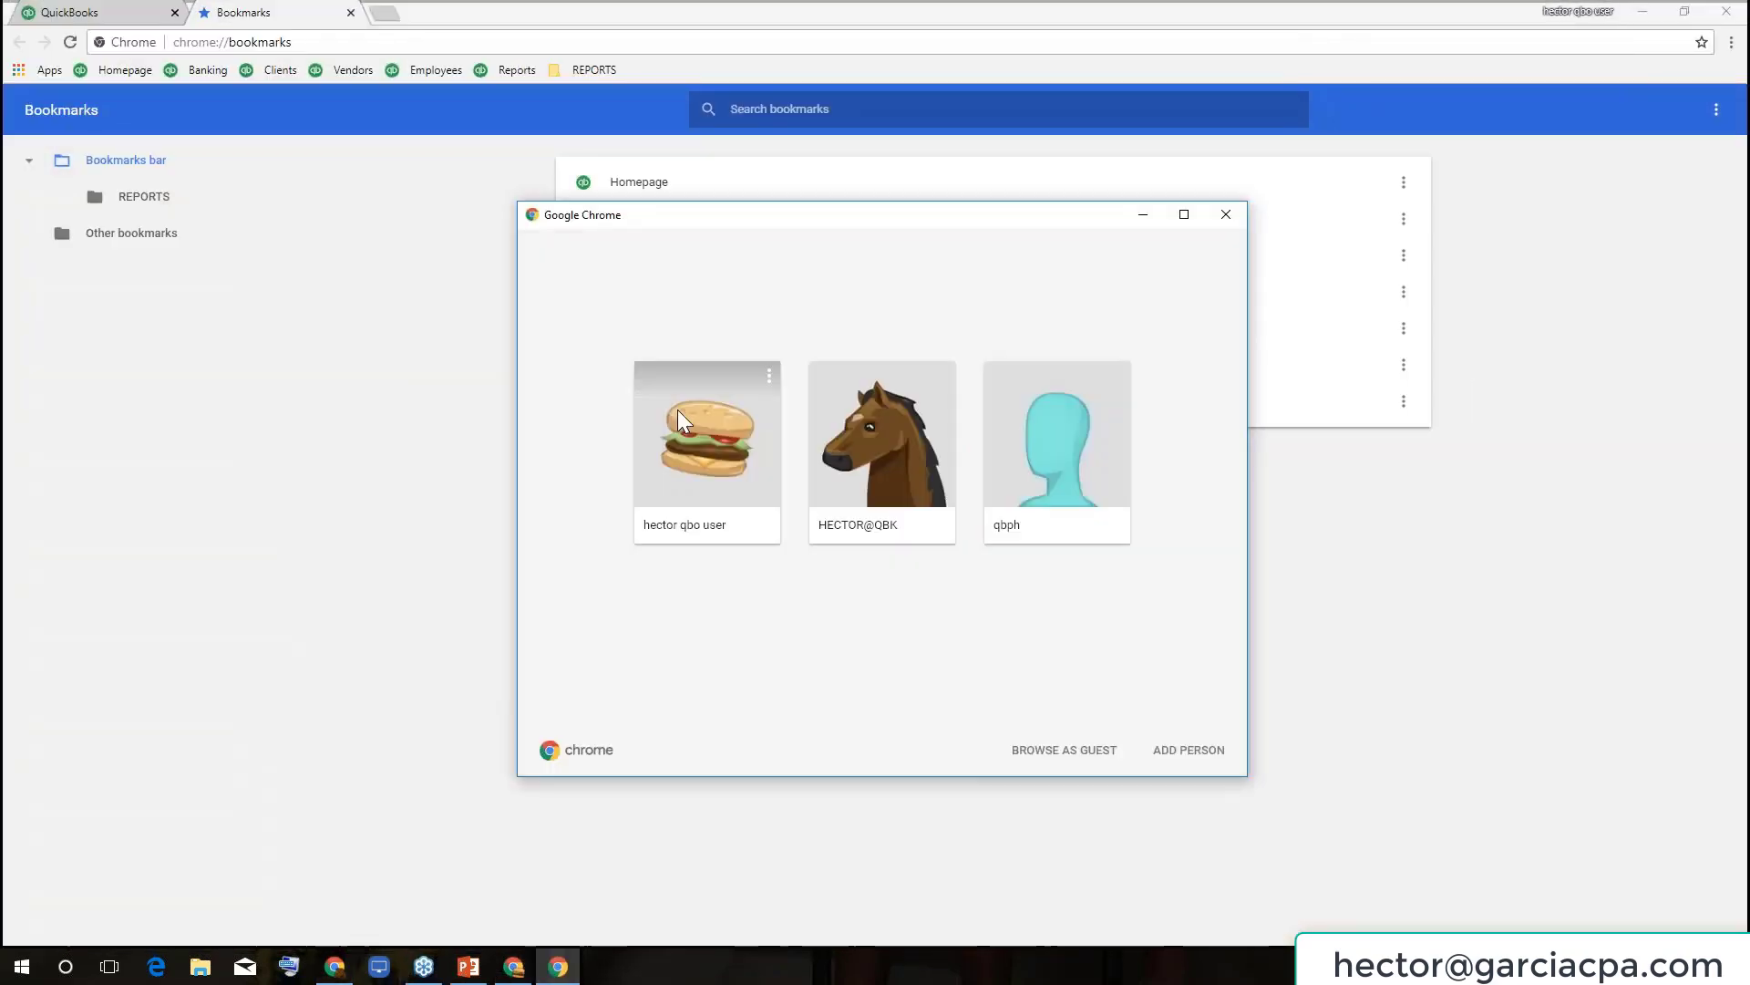
left_click(1176, 753)
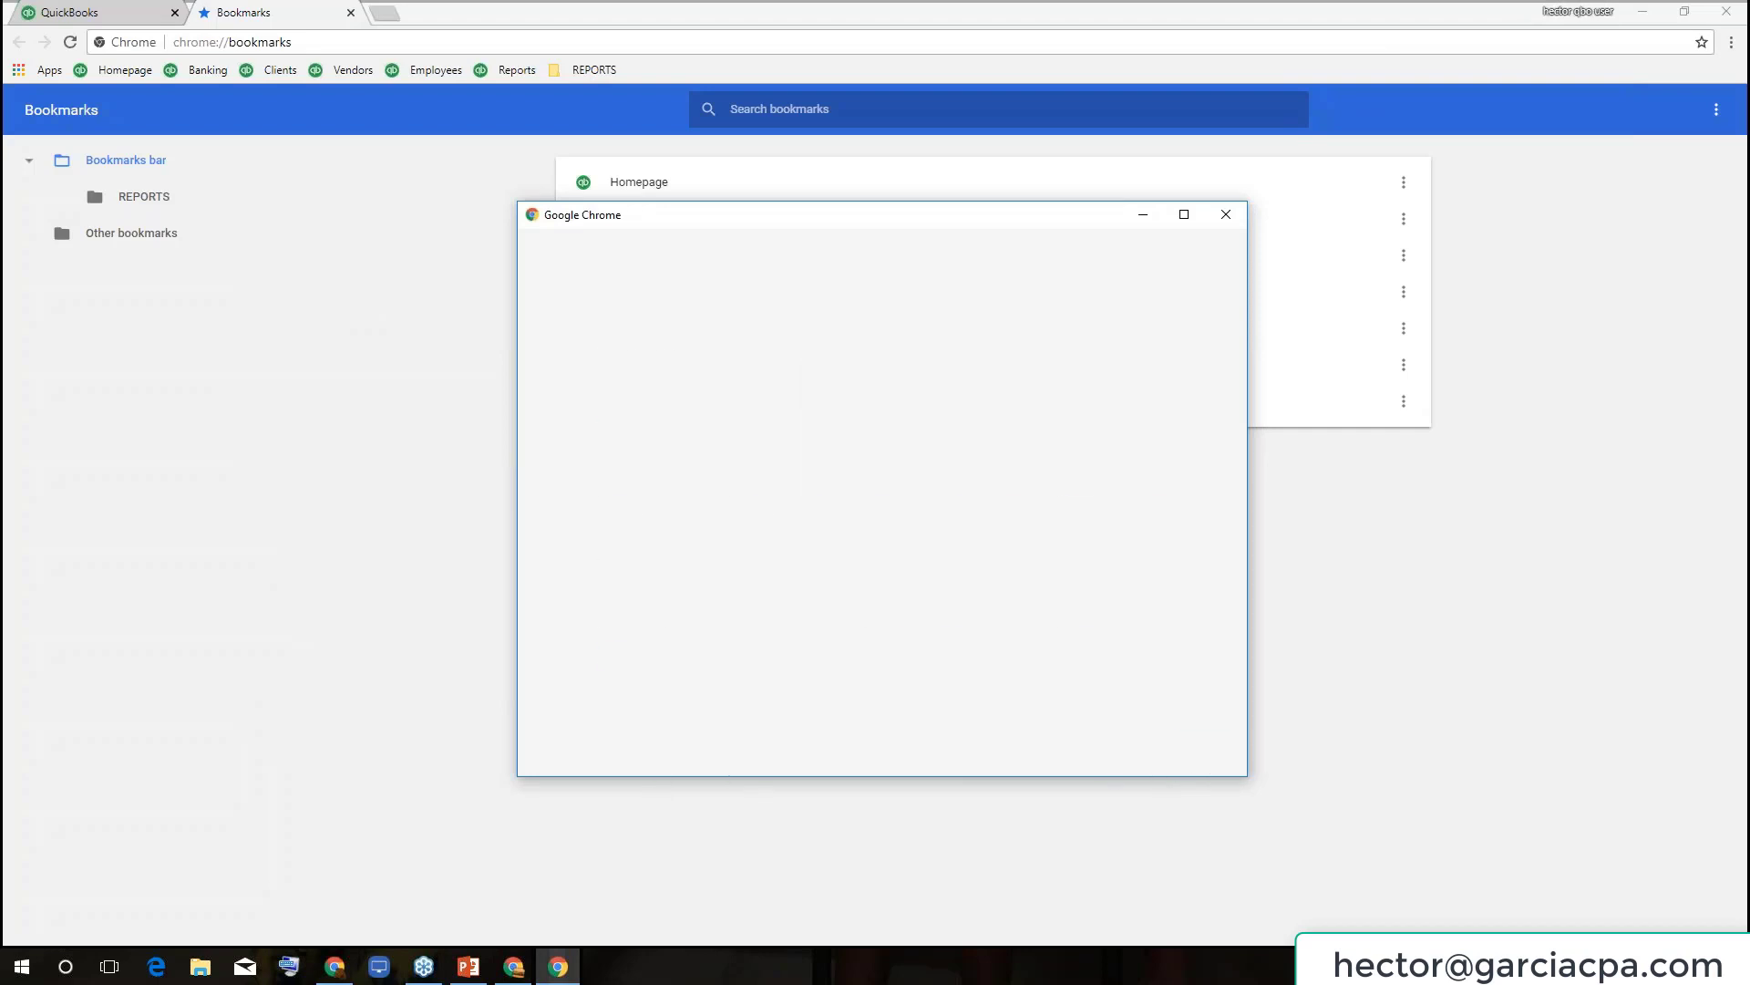
left_click(817, 604)
left_click(633, 407)
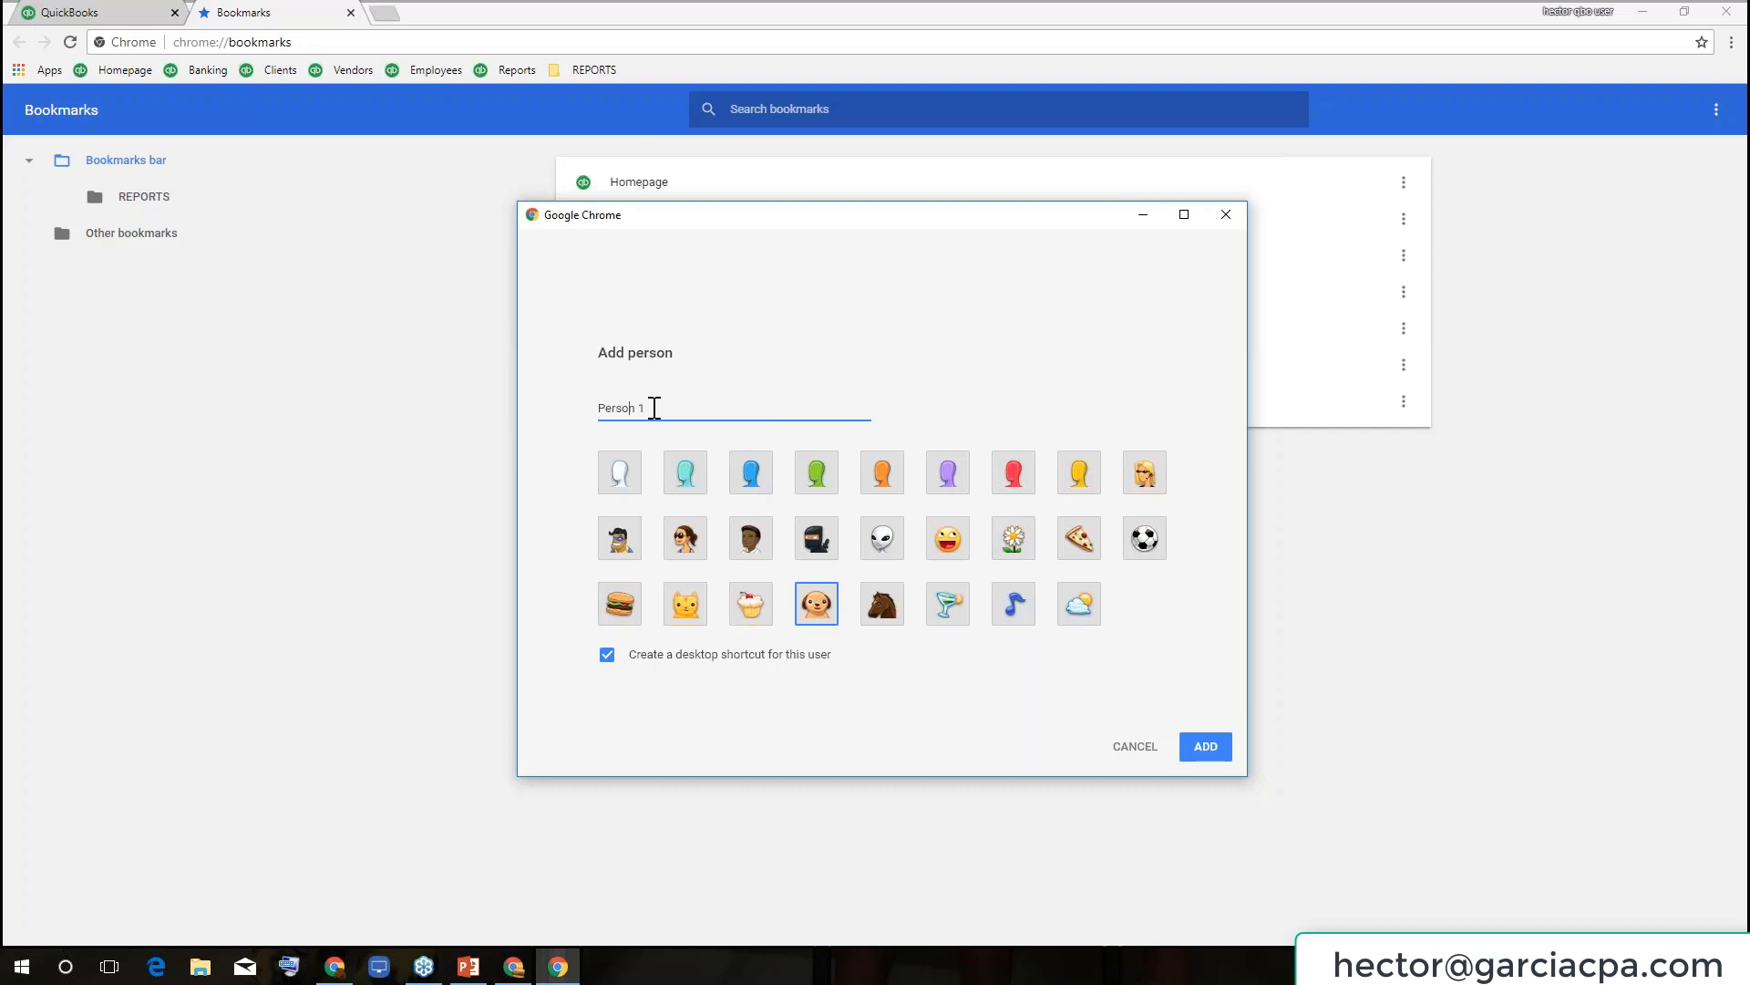
key("ctrl+a")
type("h")
left_click(1208, 749)
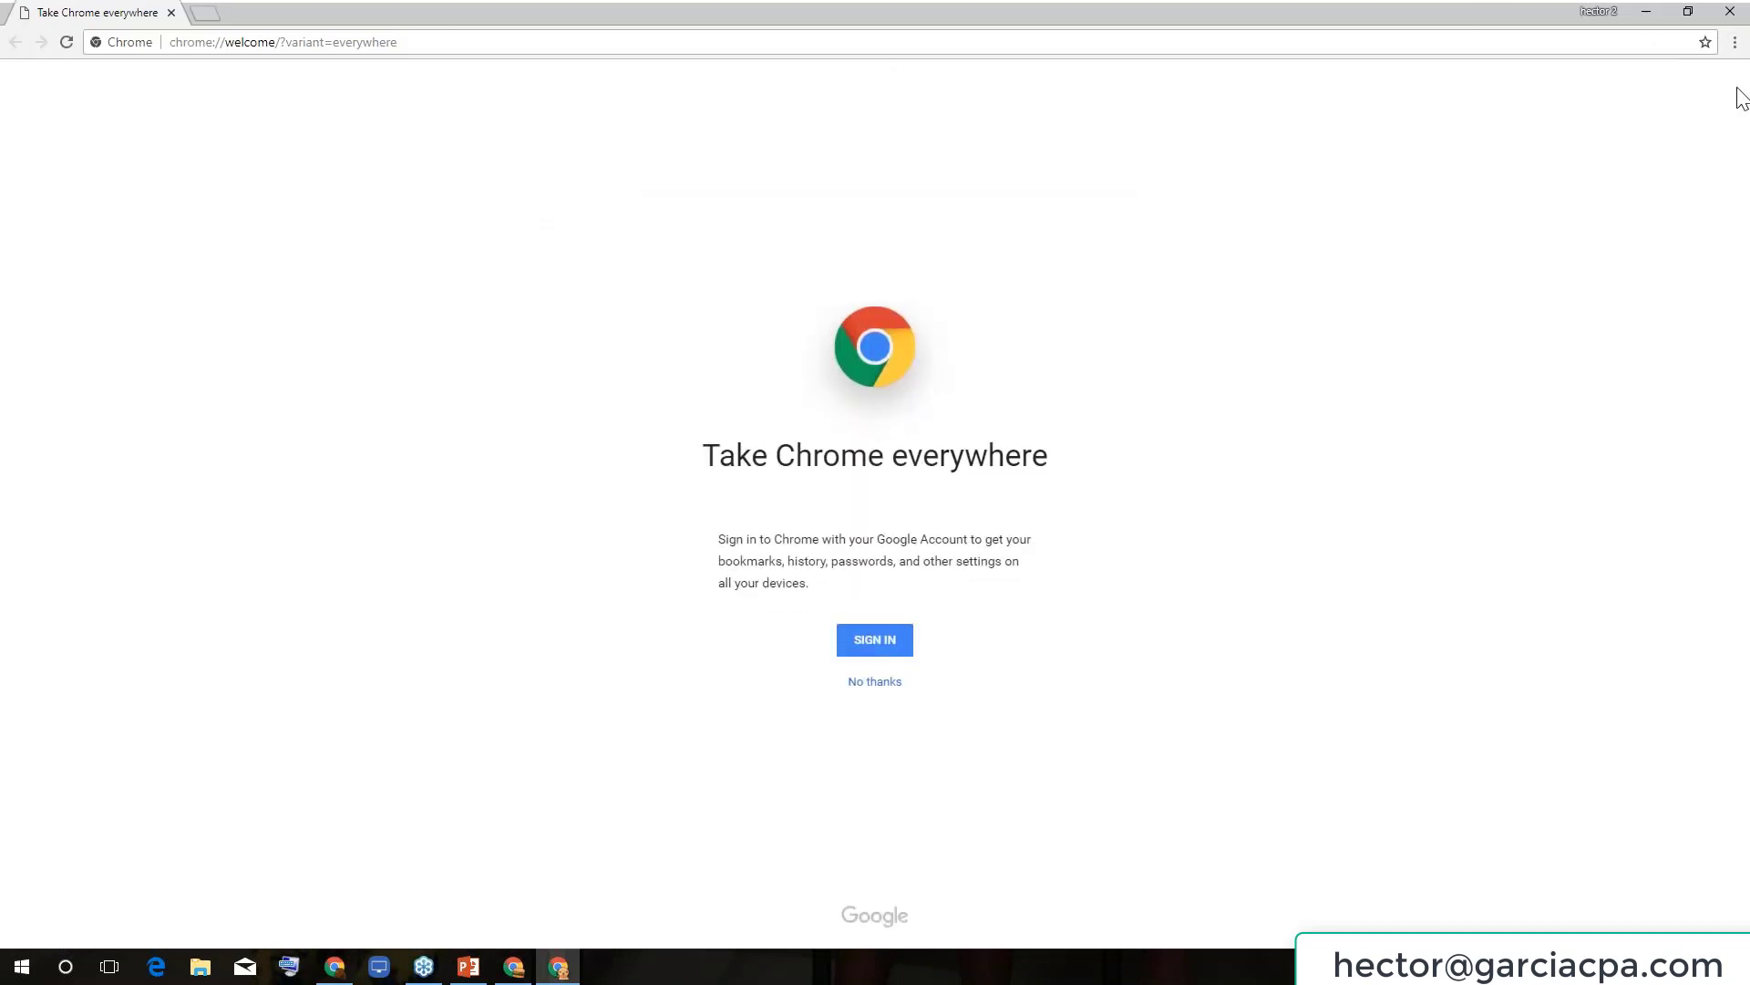
Import the bookmarks file bookmarks_6_14_18 from the Desktop into the new person's bookmark manager.
left_click(1737, 44)
mouse_move(1591, 193)
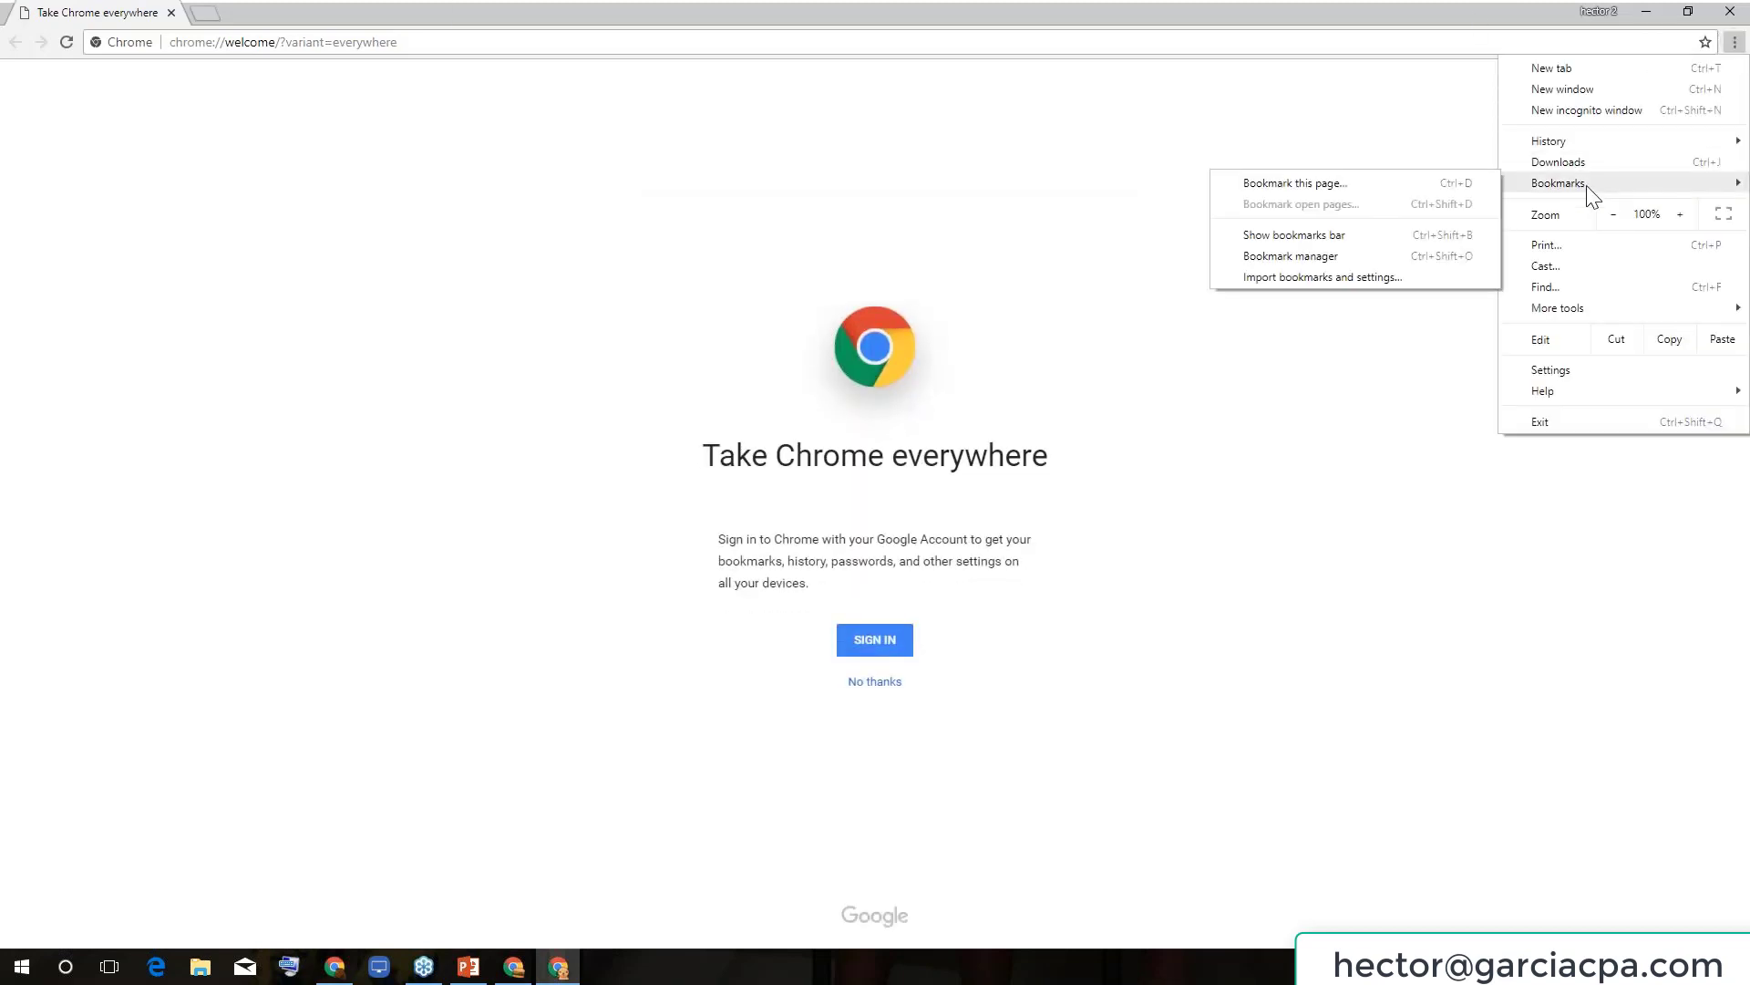
left_click(1329, 257)
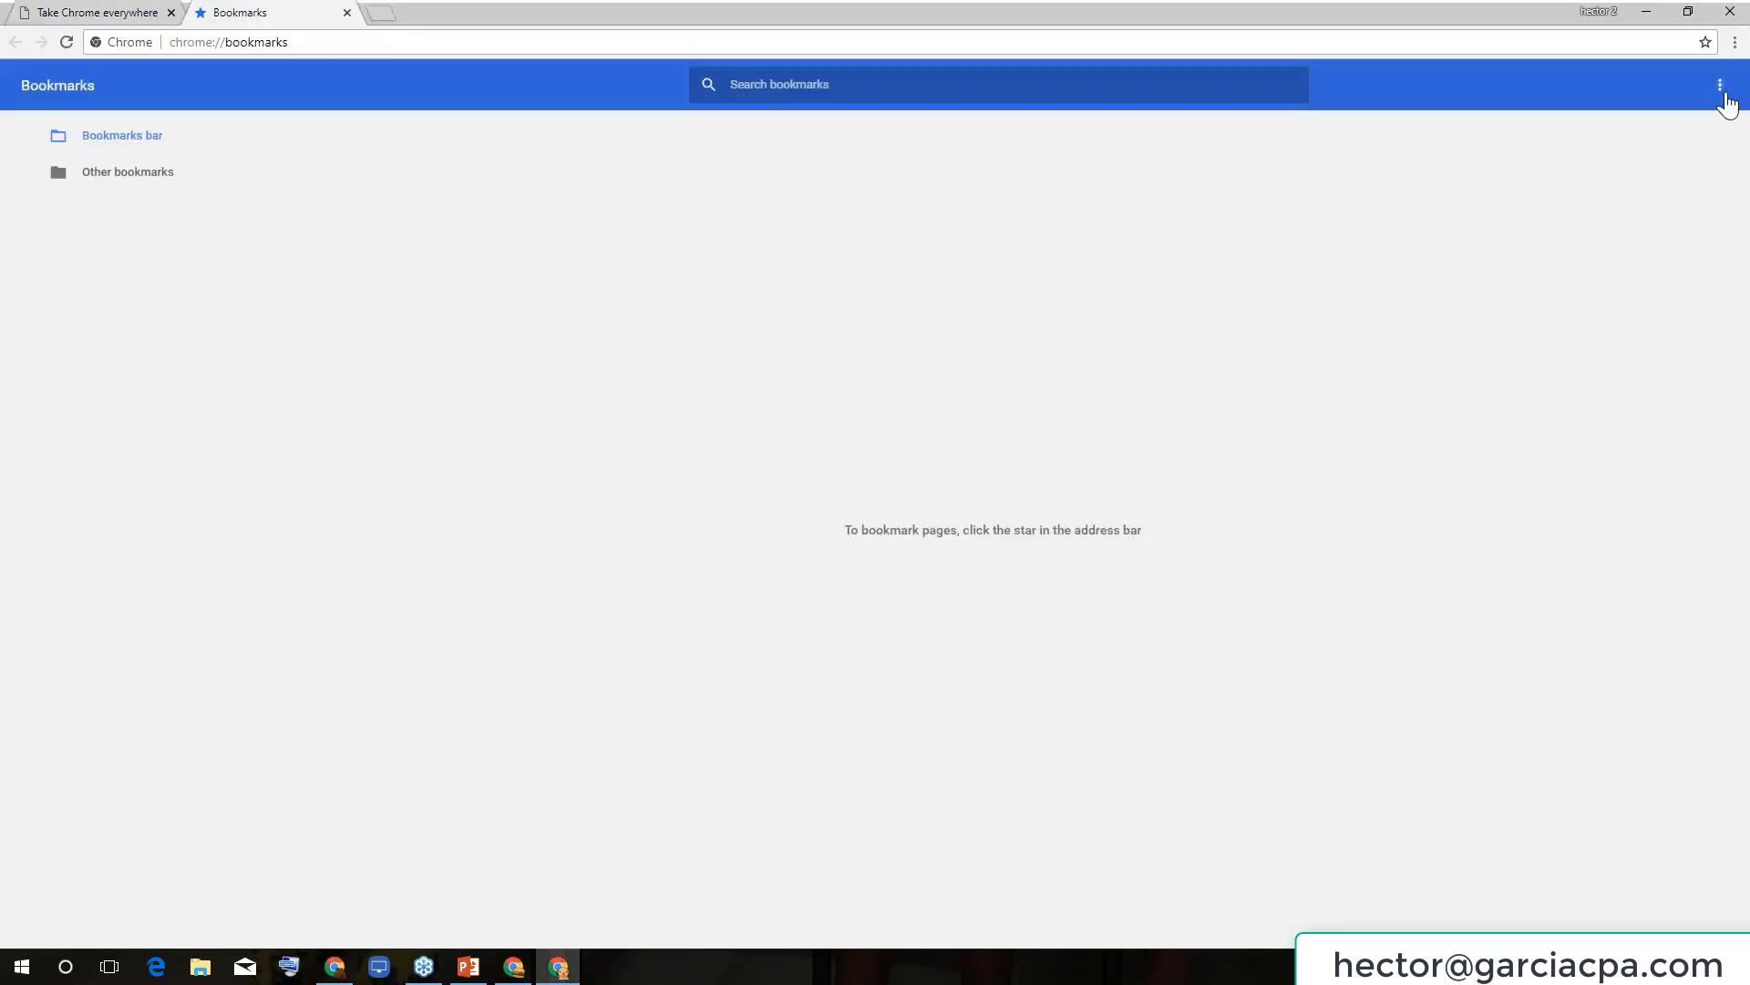
left_click(1720, 85)
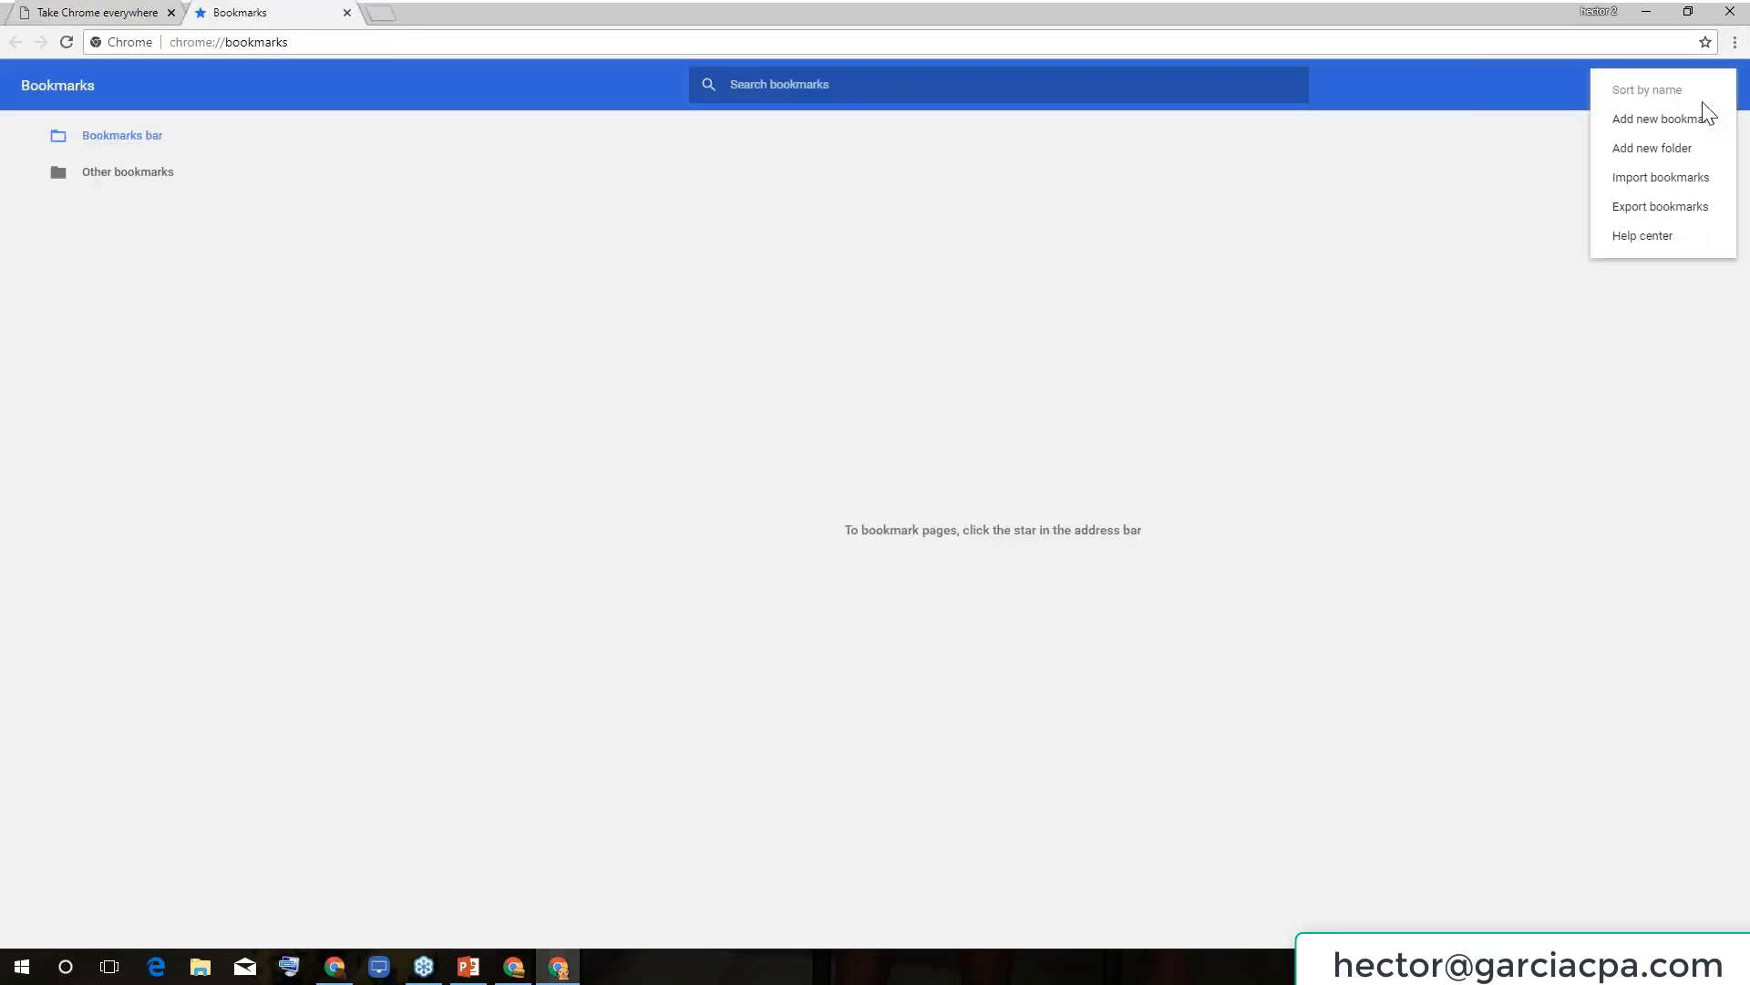
left_click(1671, 187)
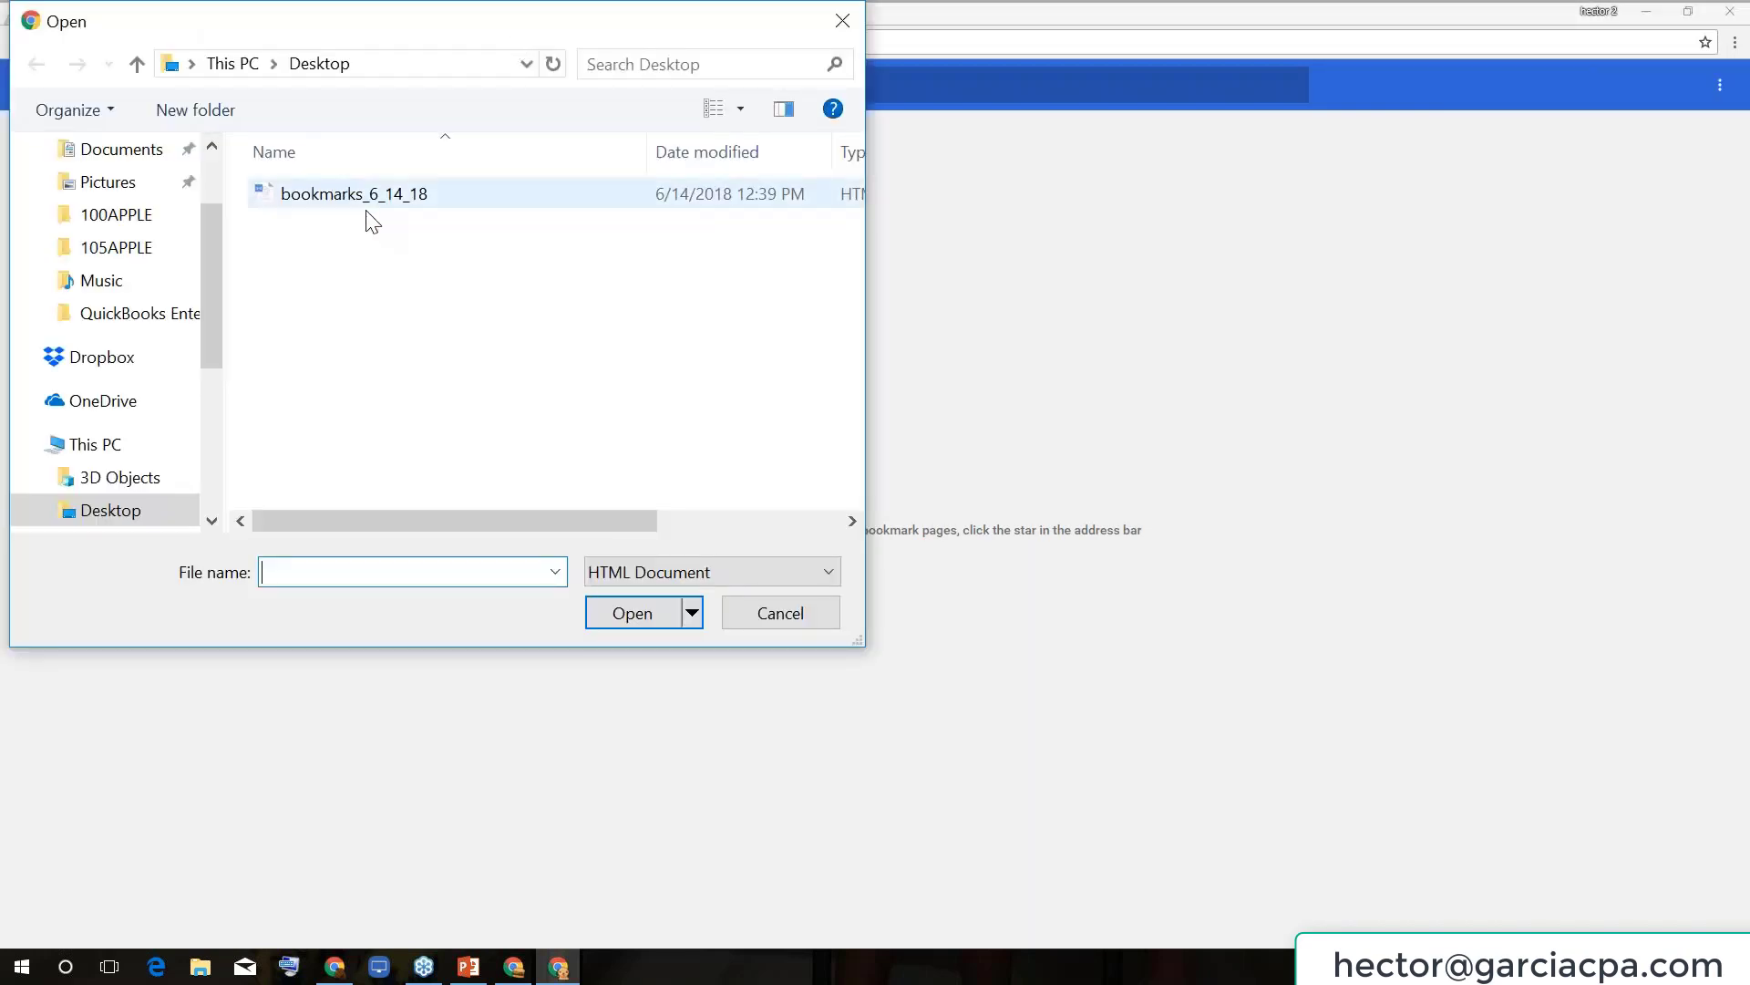
left_click(369, 195)
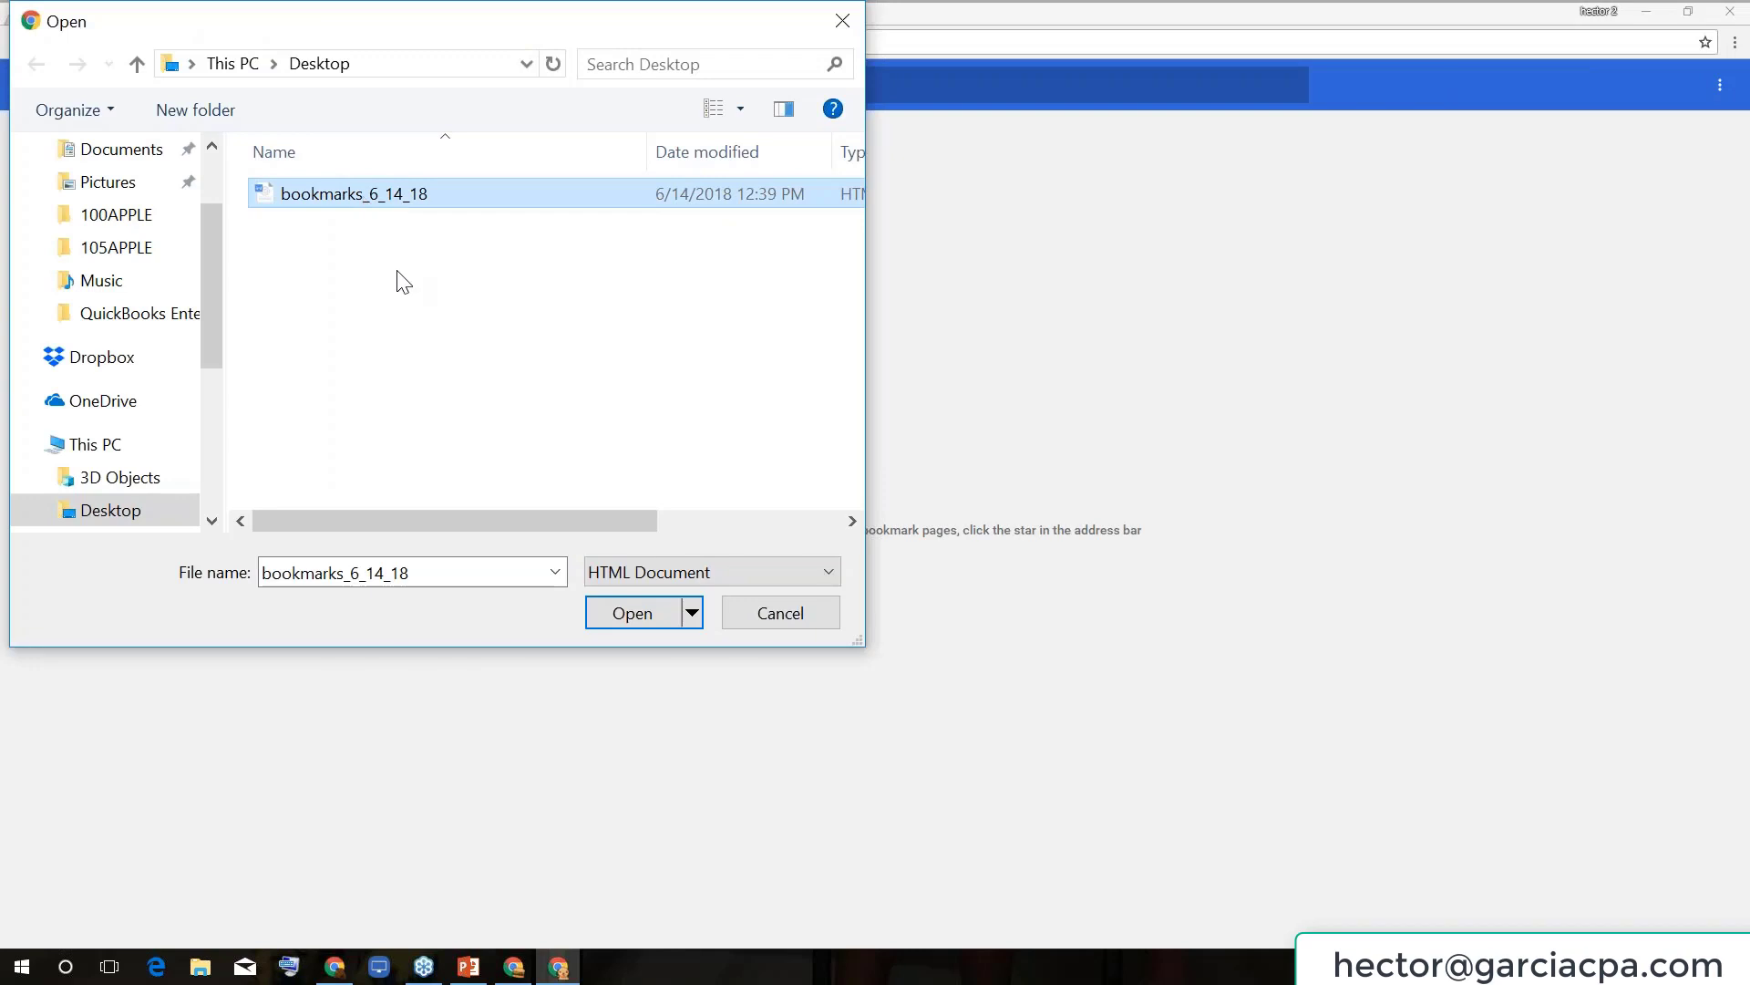
left_click(648, 624)
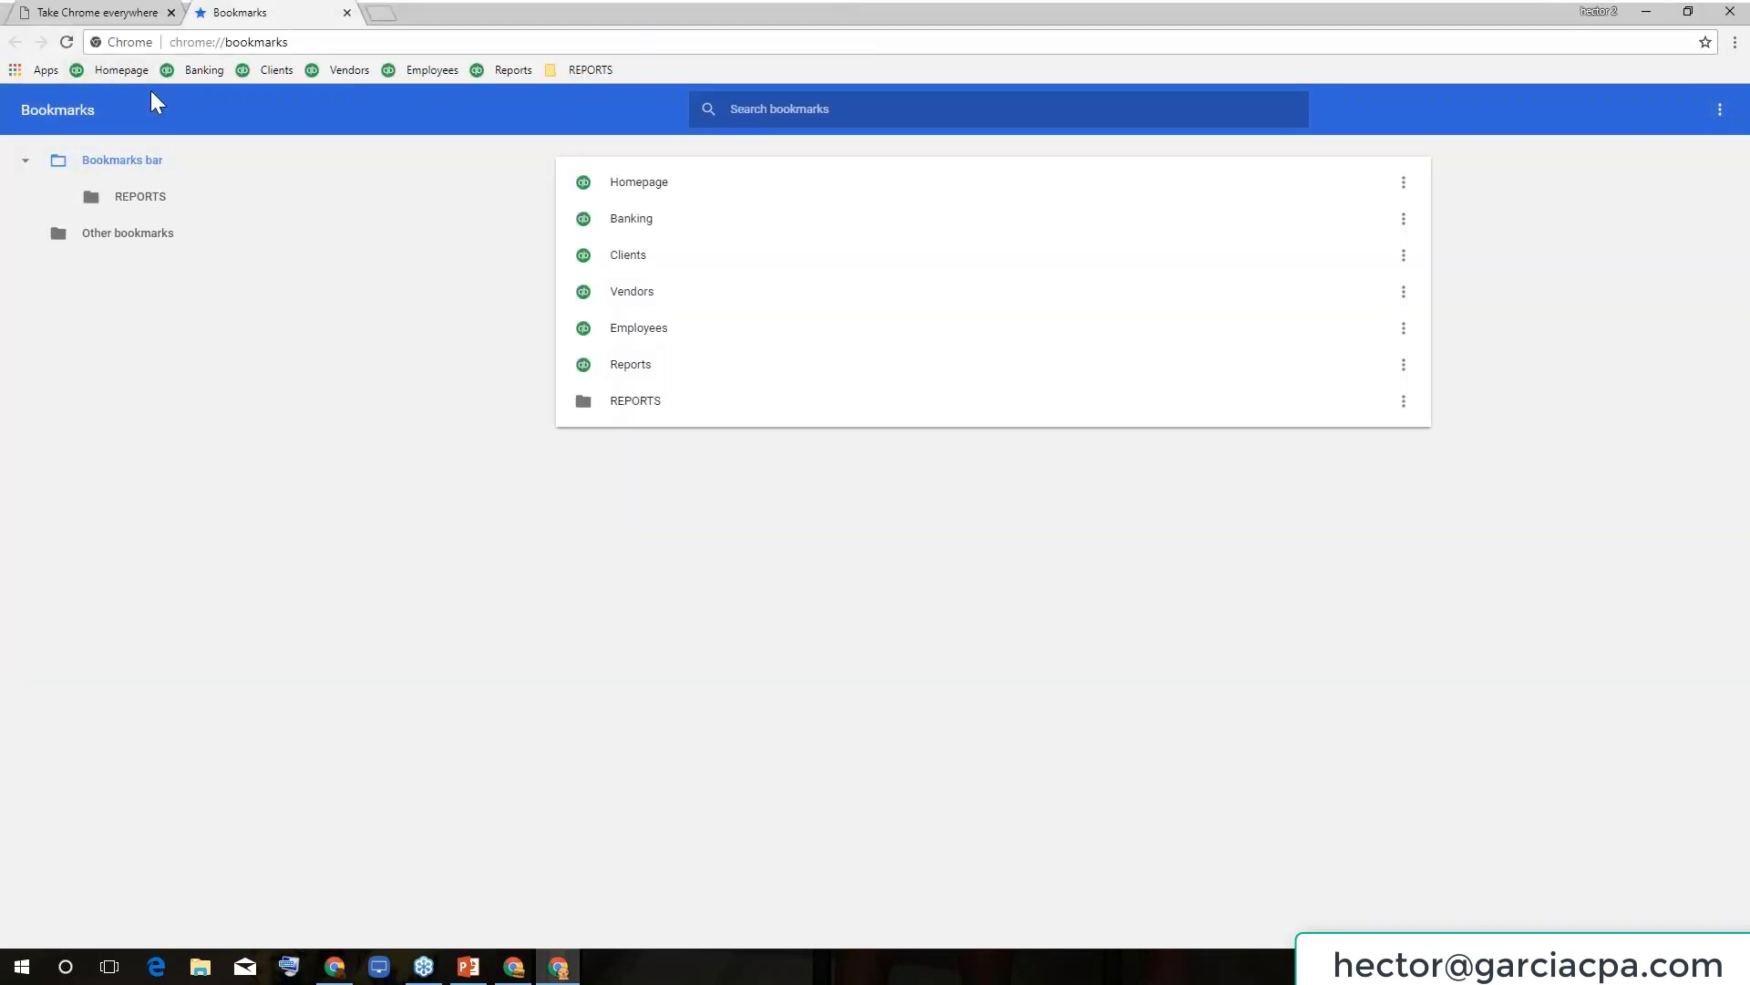
Select the imported REPORTS folder, then close the bookmark manager and the new person's browser window.
left_click(660, 412)
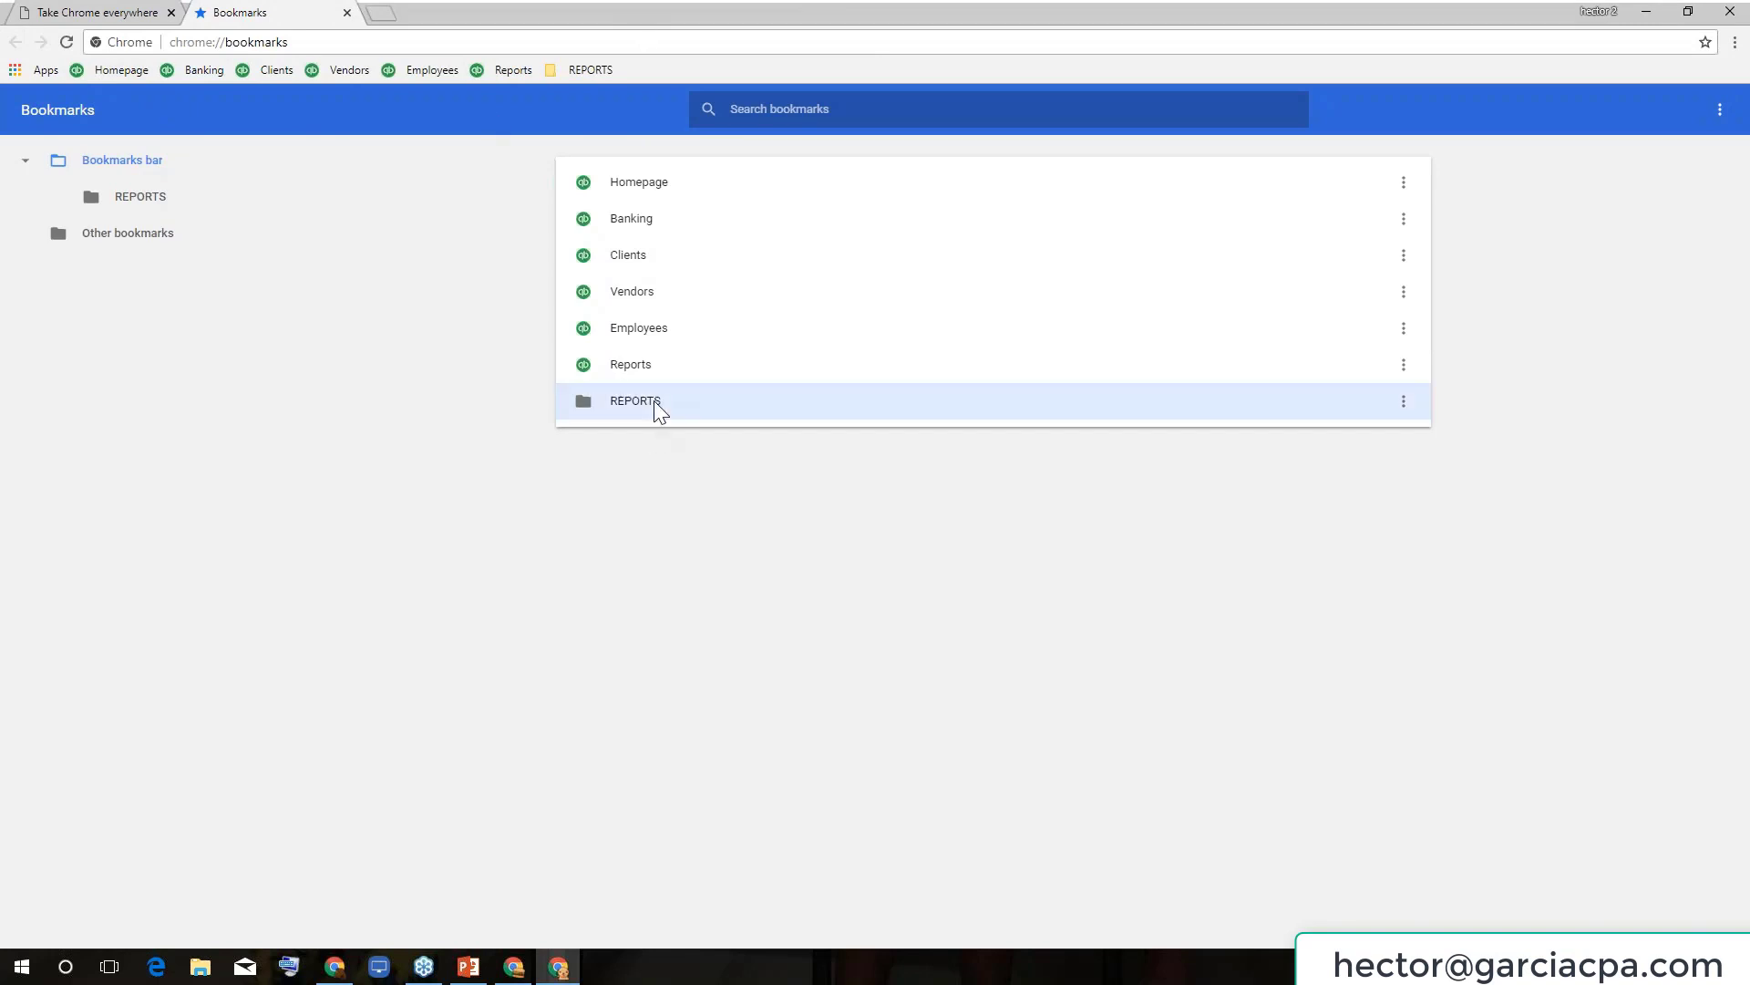
left_click(347, 13)
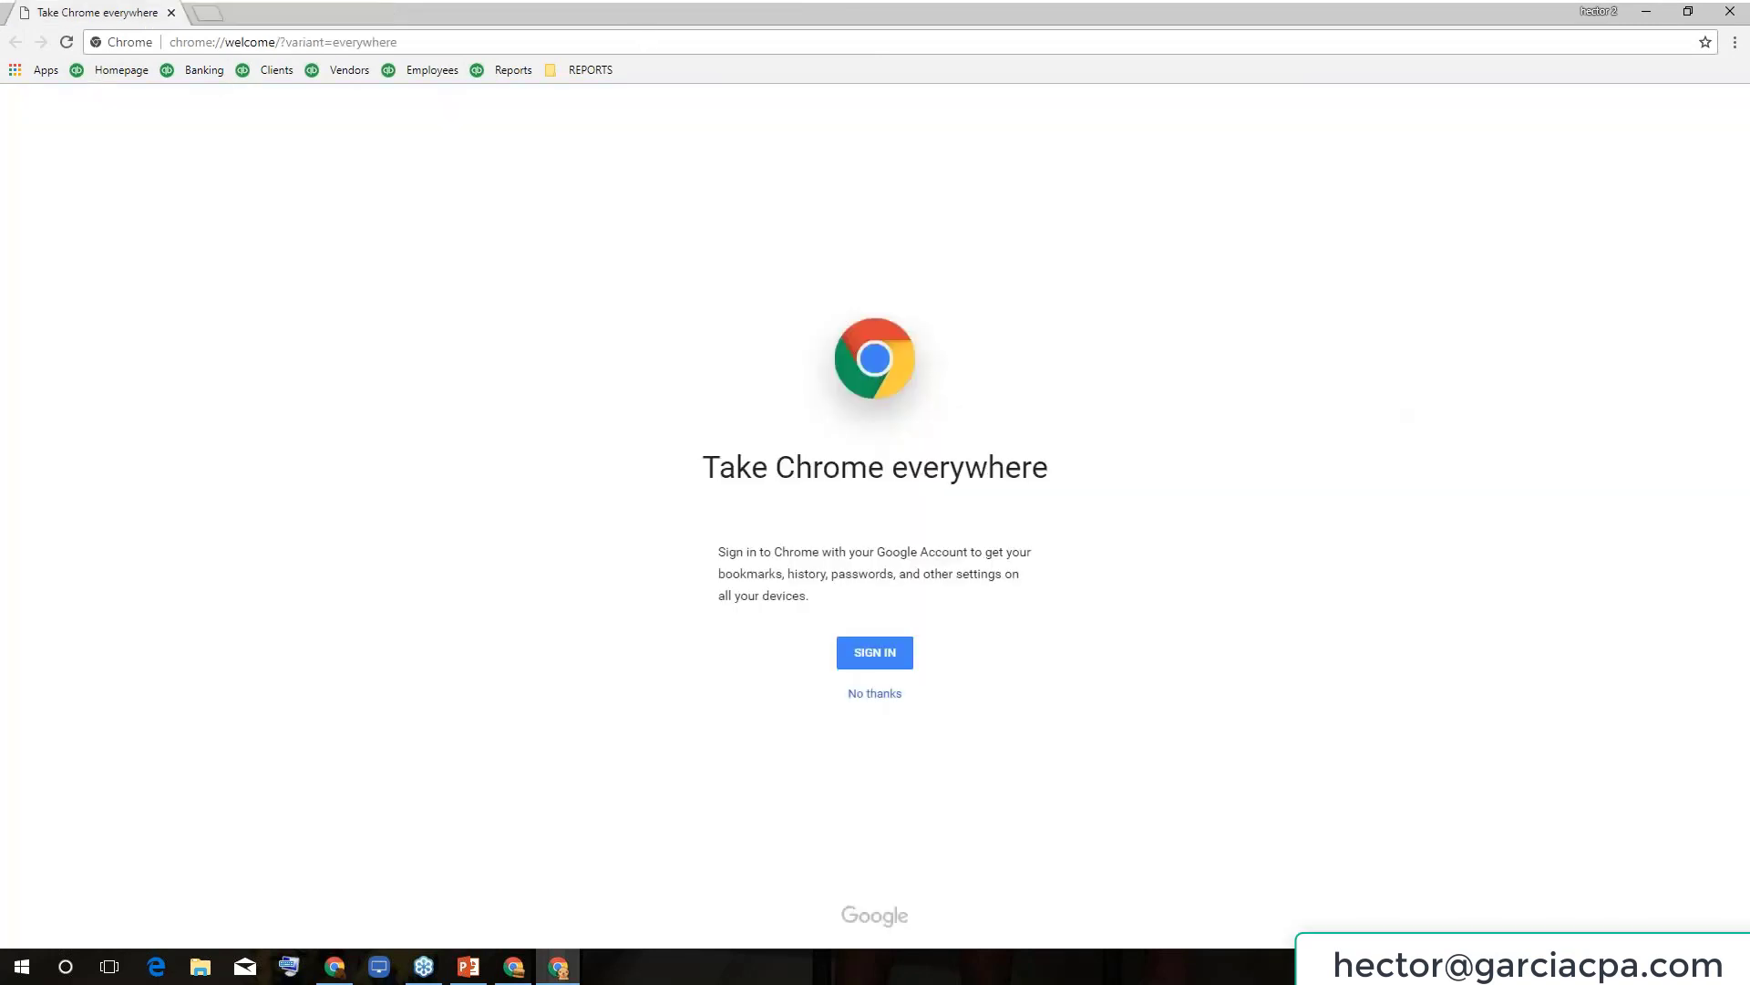
left_click(1730, 11)
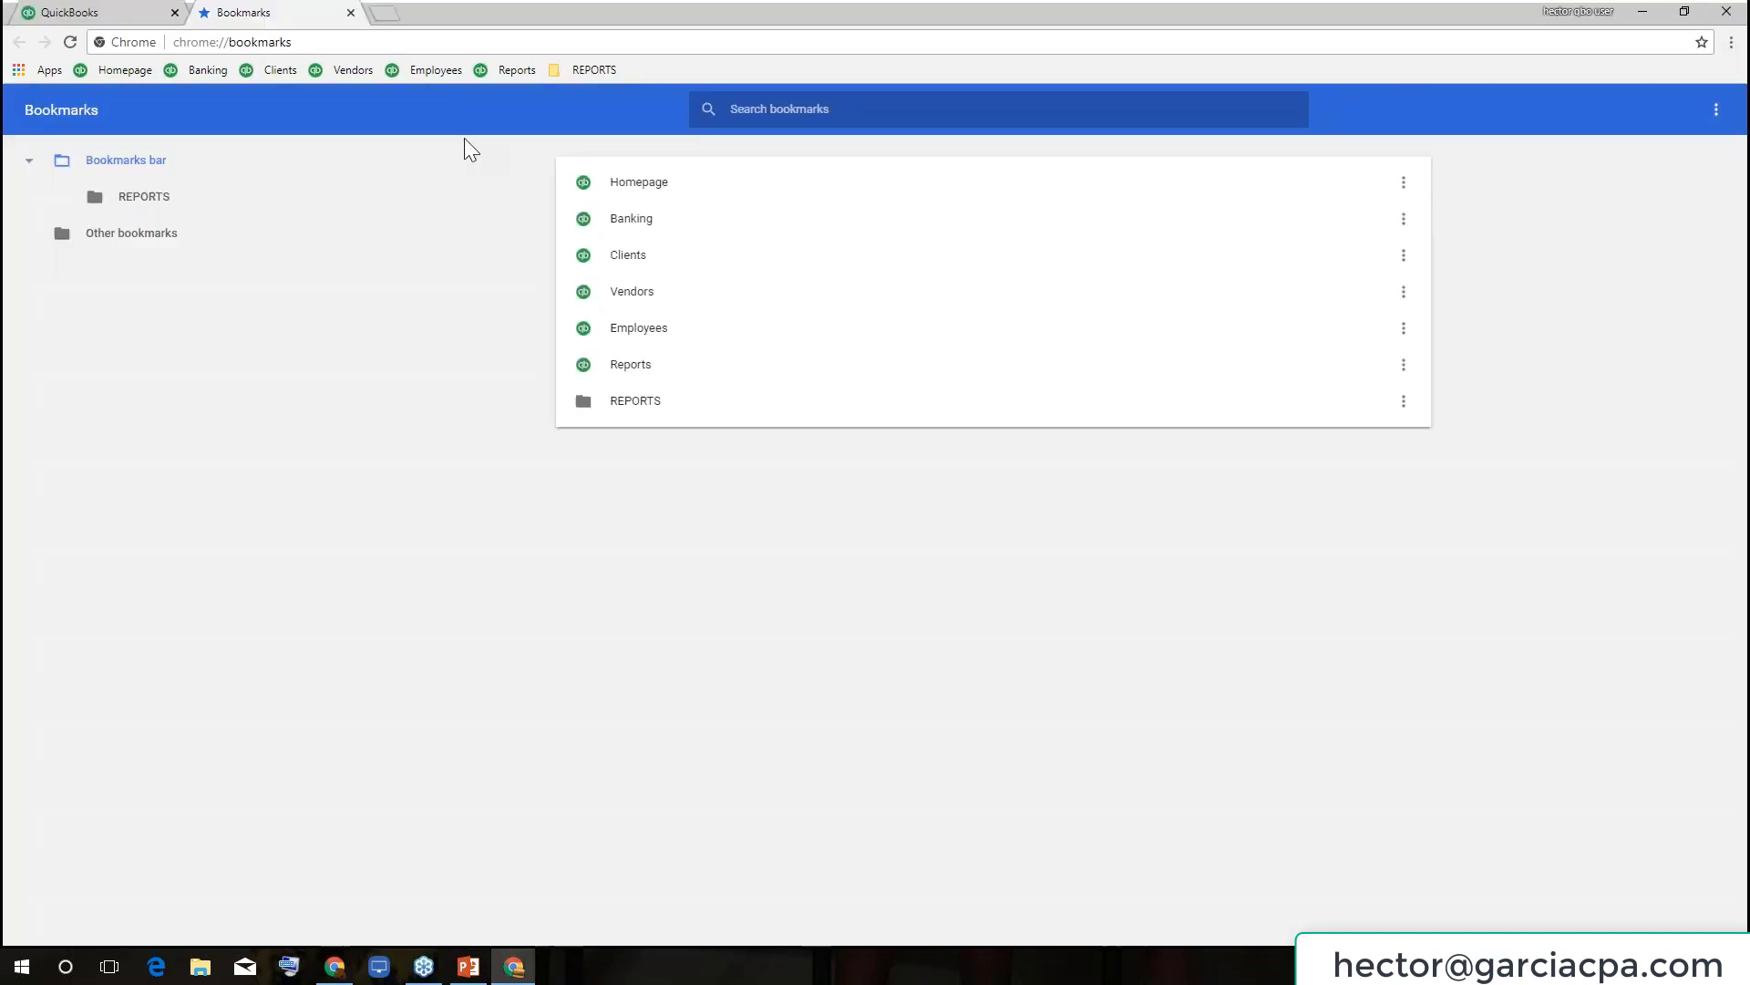
Open the QuickBooks homepage from the bookmarks and look through the browser's additional tools.
left_click(116, 73)
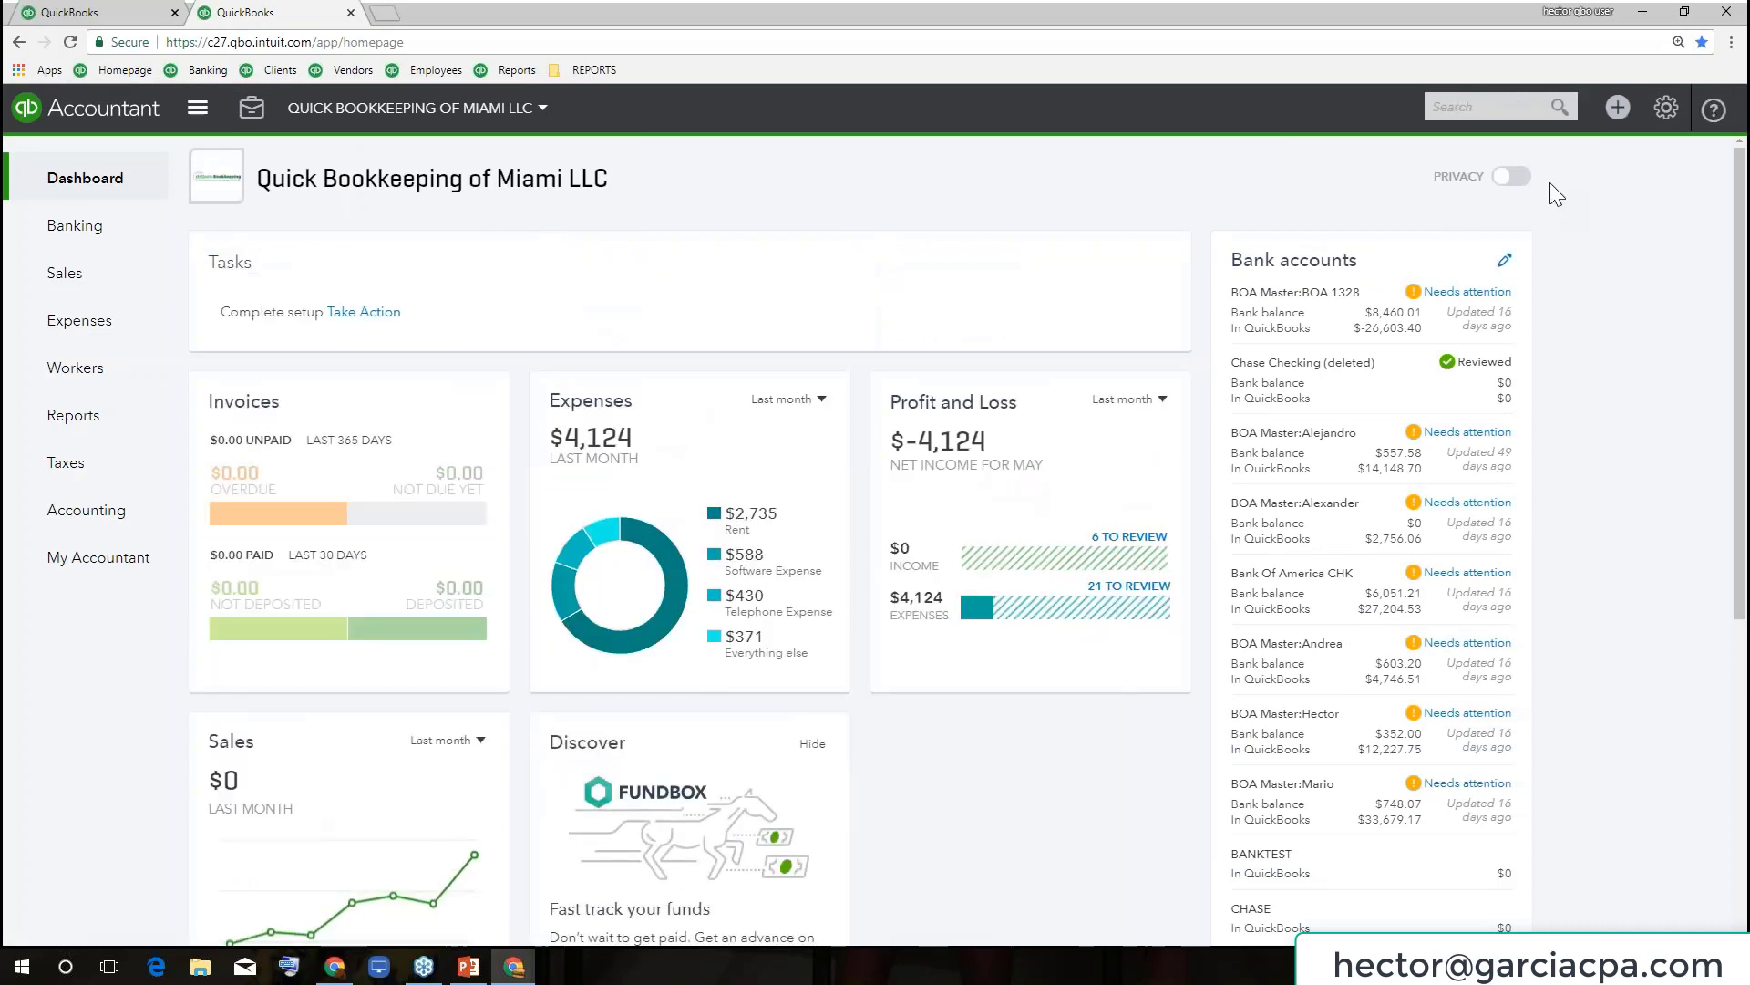
left_click(1730, 41)
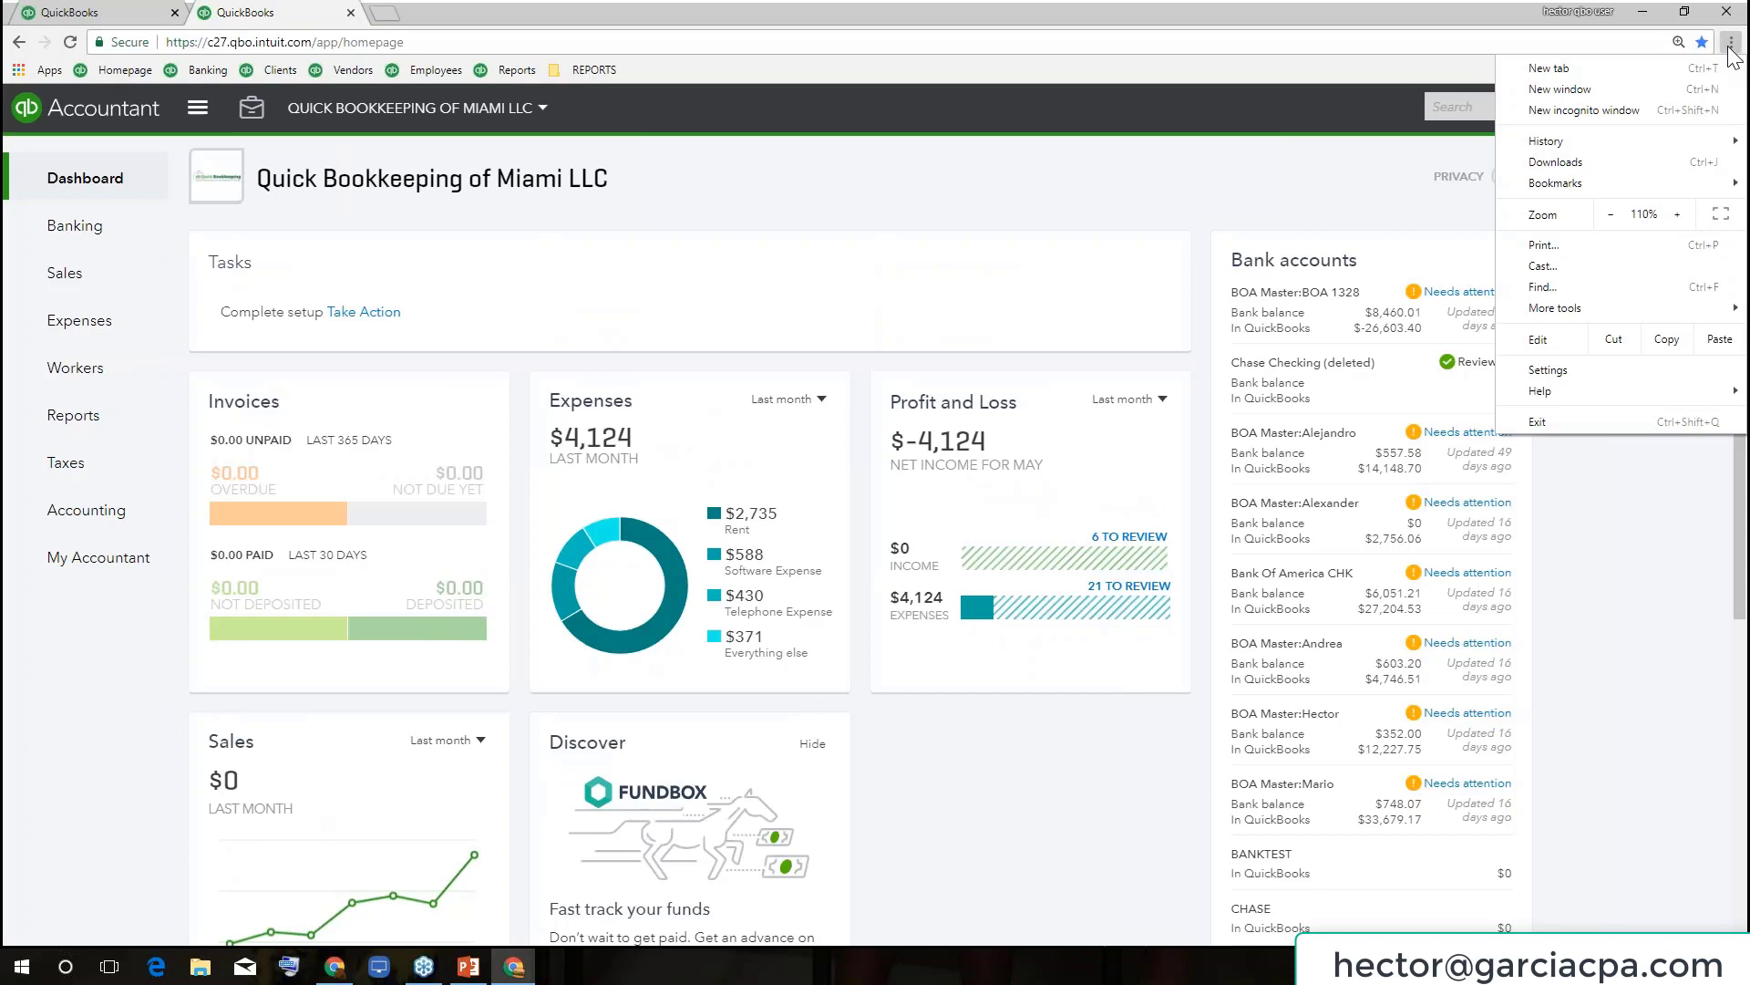
mouse_move(1581, 309)
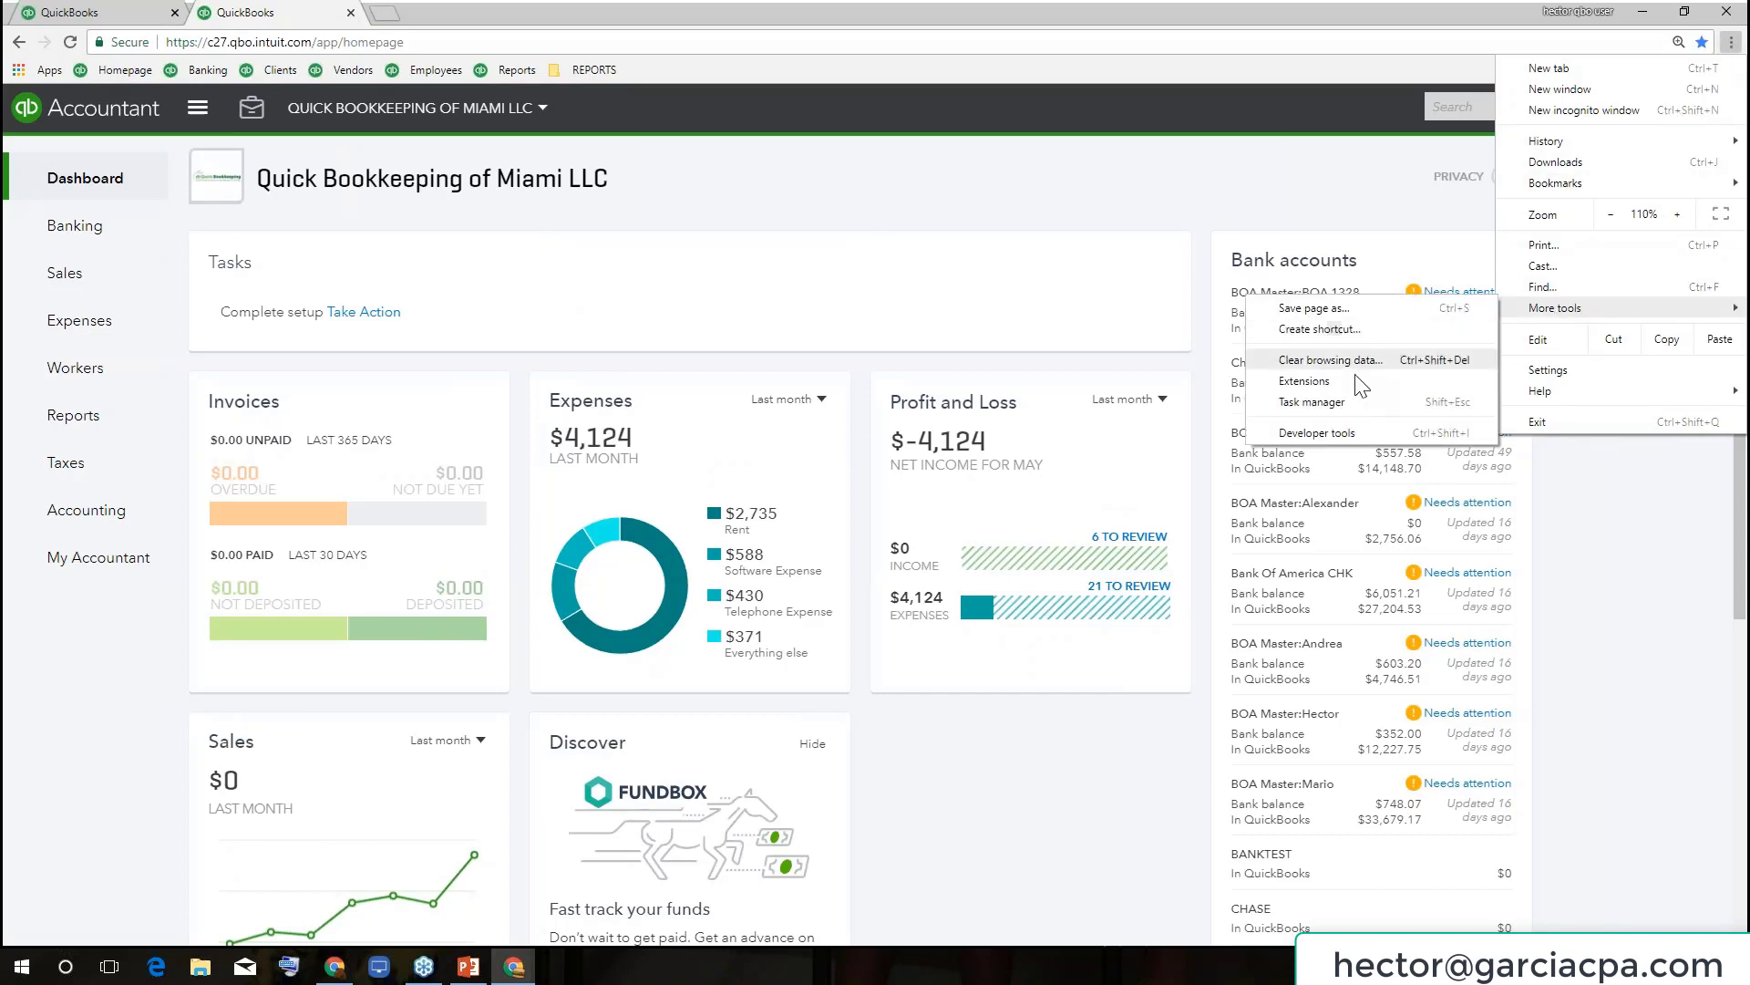
Search for google in a new browser tab.
left_click(393, 9)
left_click(394, 9)
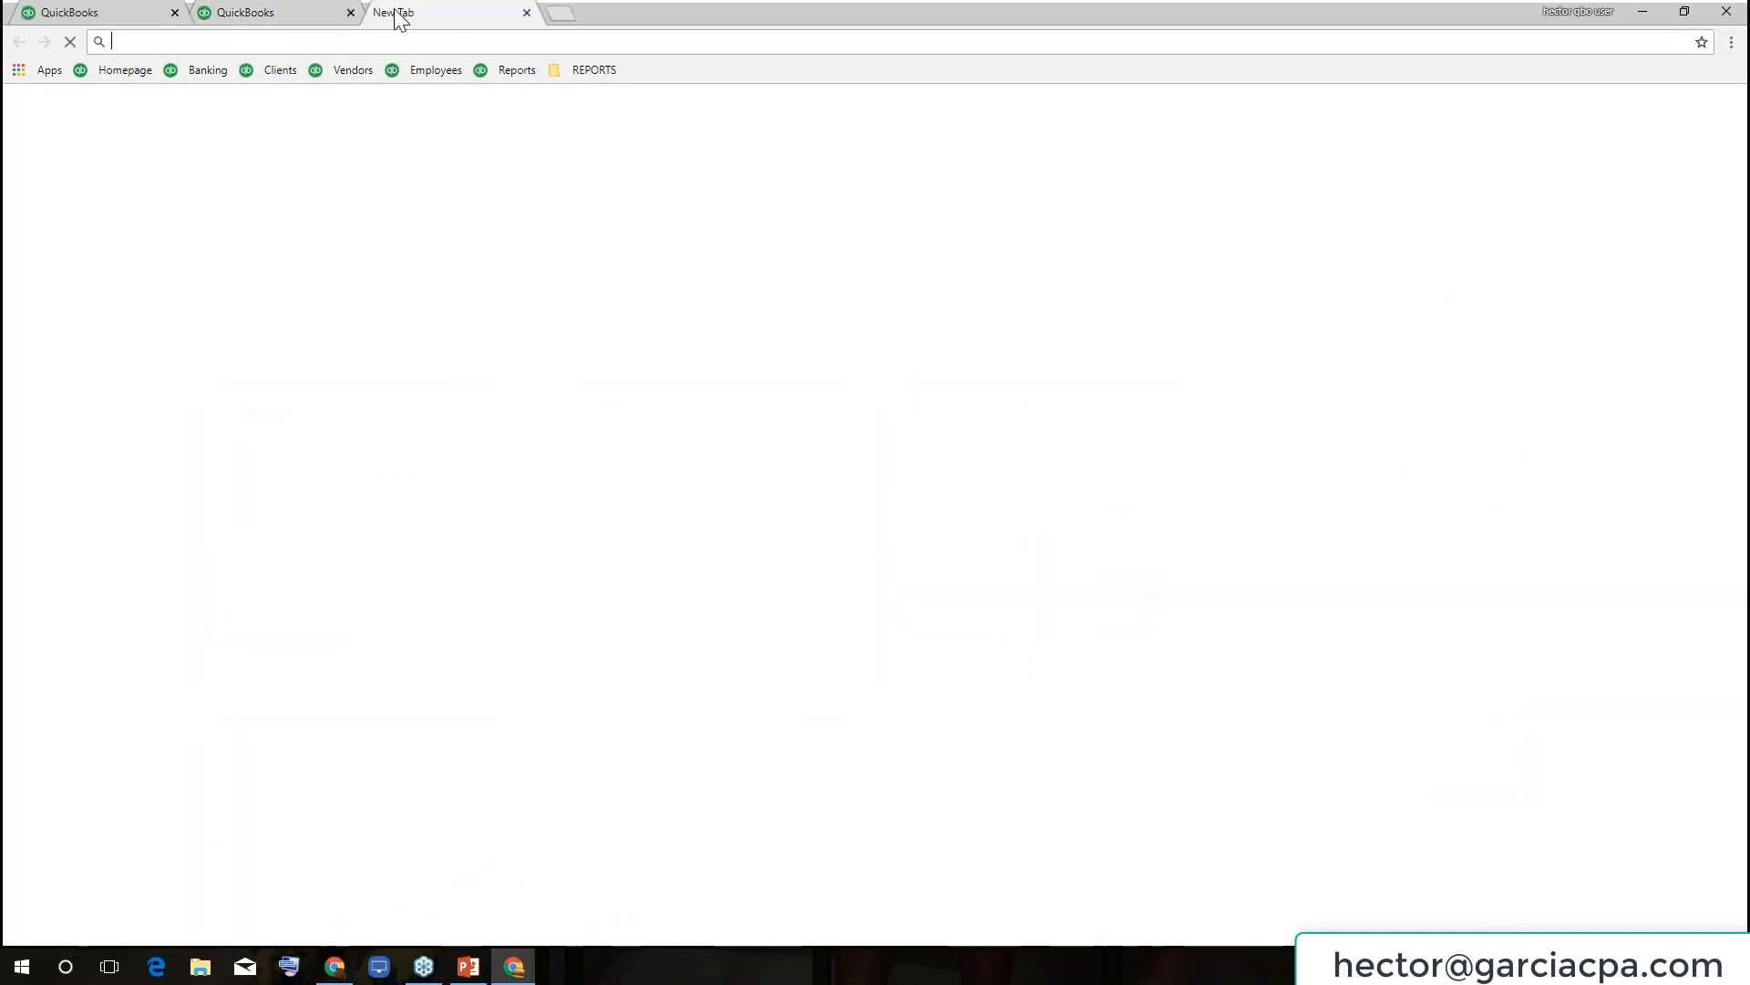
type("goo")
key("Down")
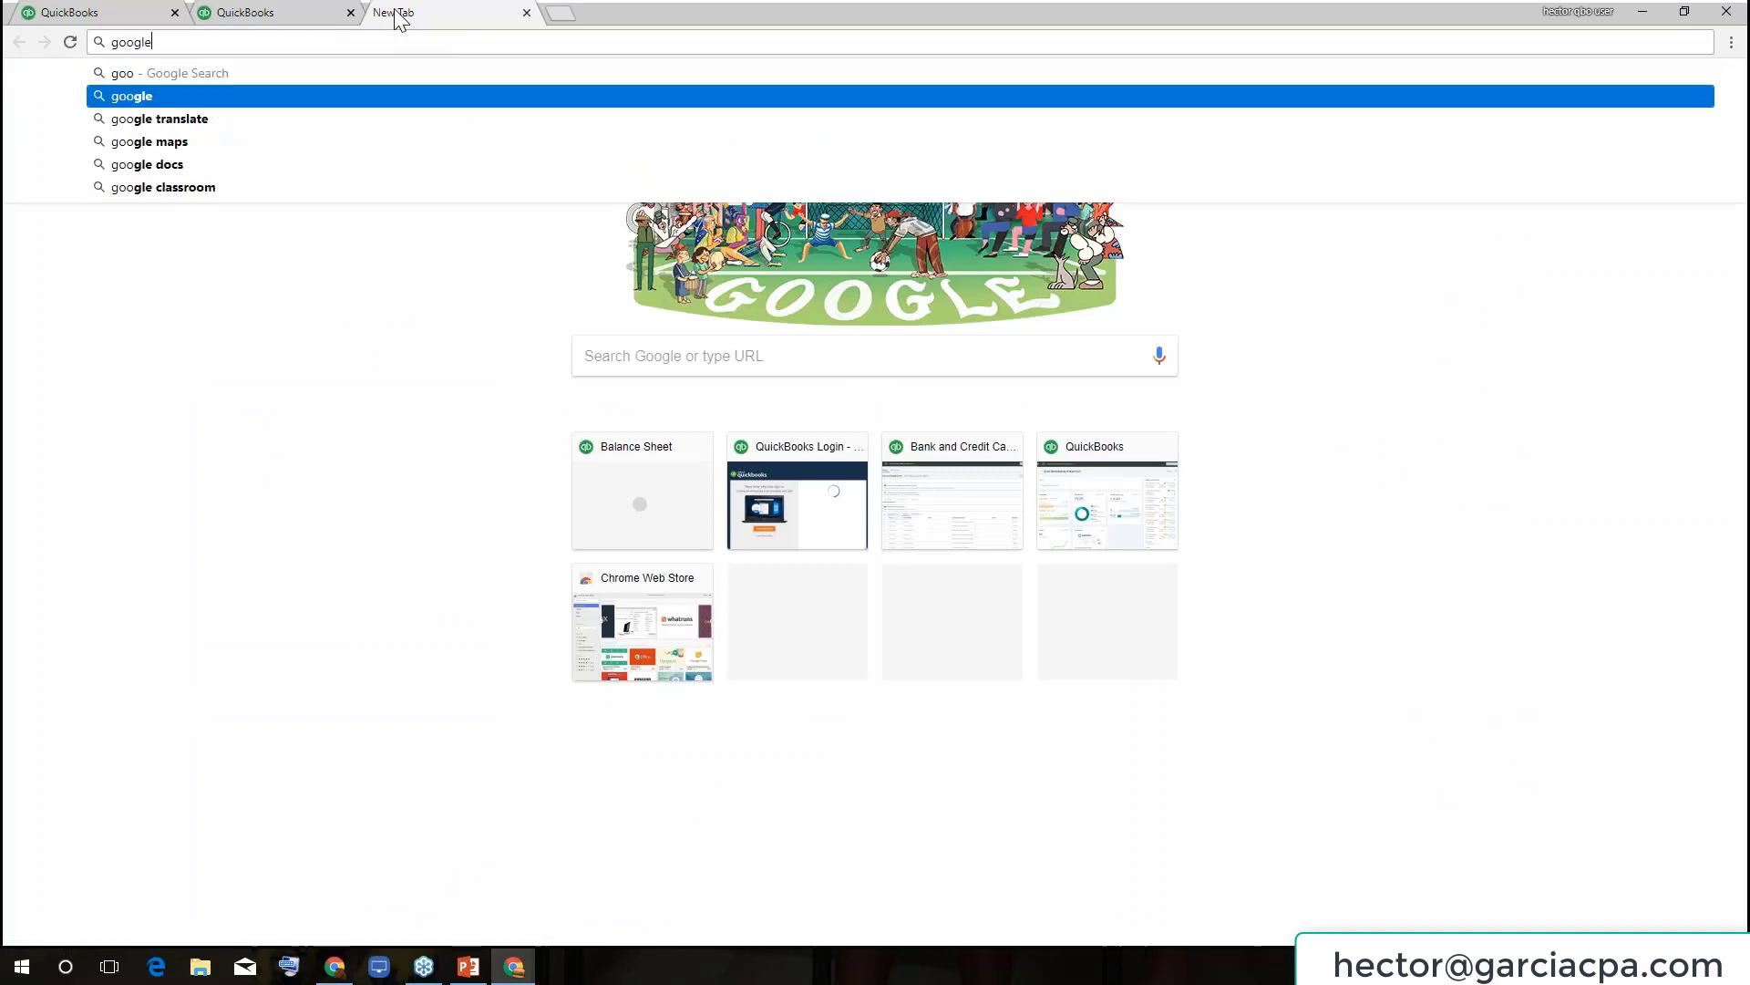
key("Return")
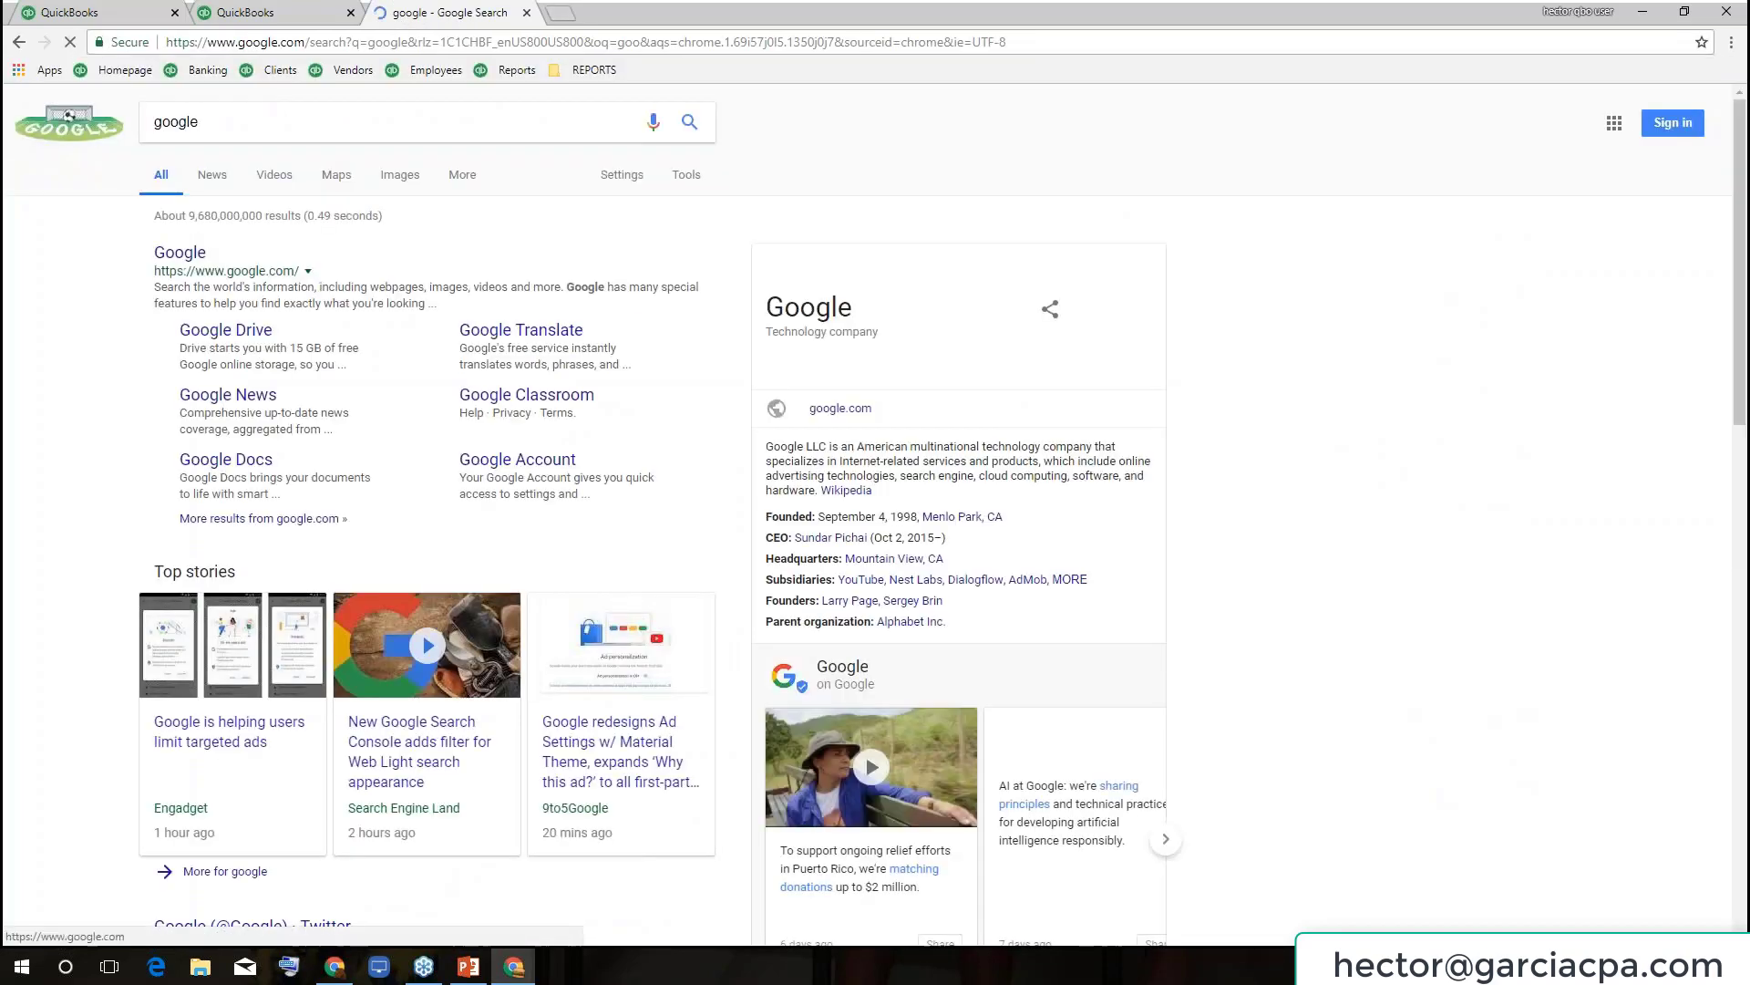
Search Google for google chrome extensions and open the first Chrome Web Store result.
type("google")
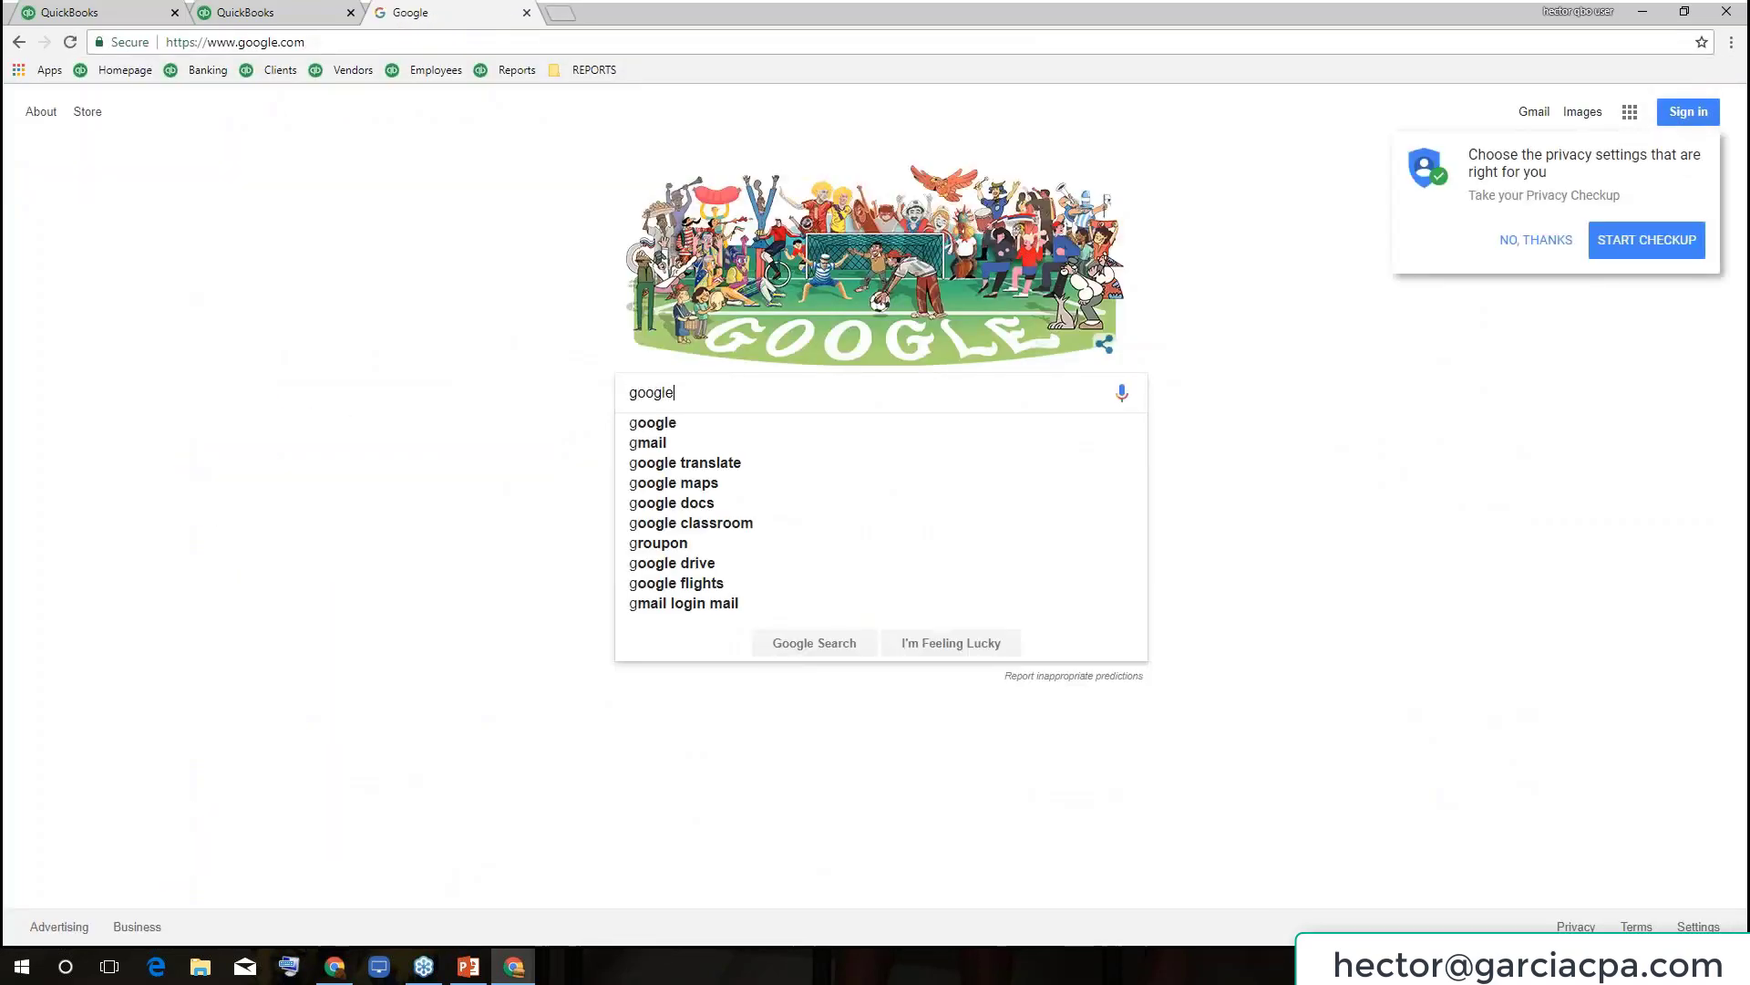
type(" chrome ex")
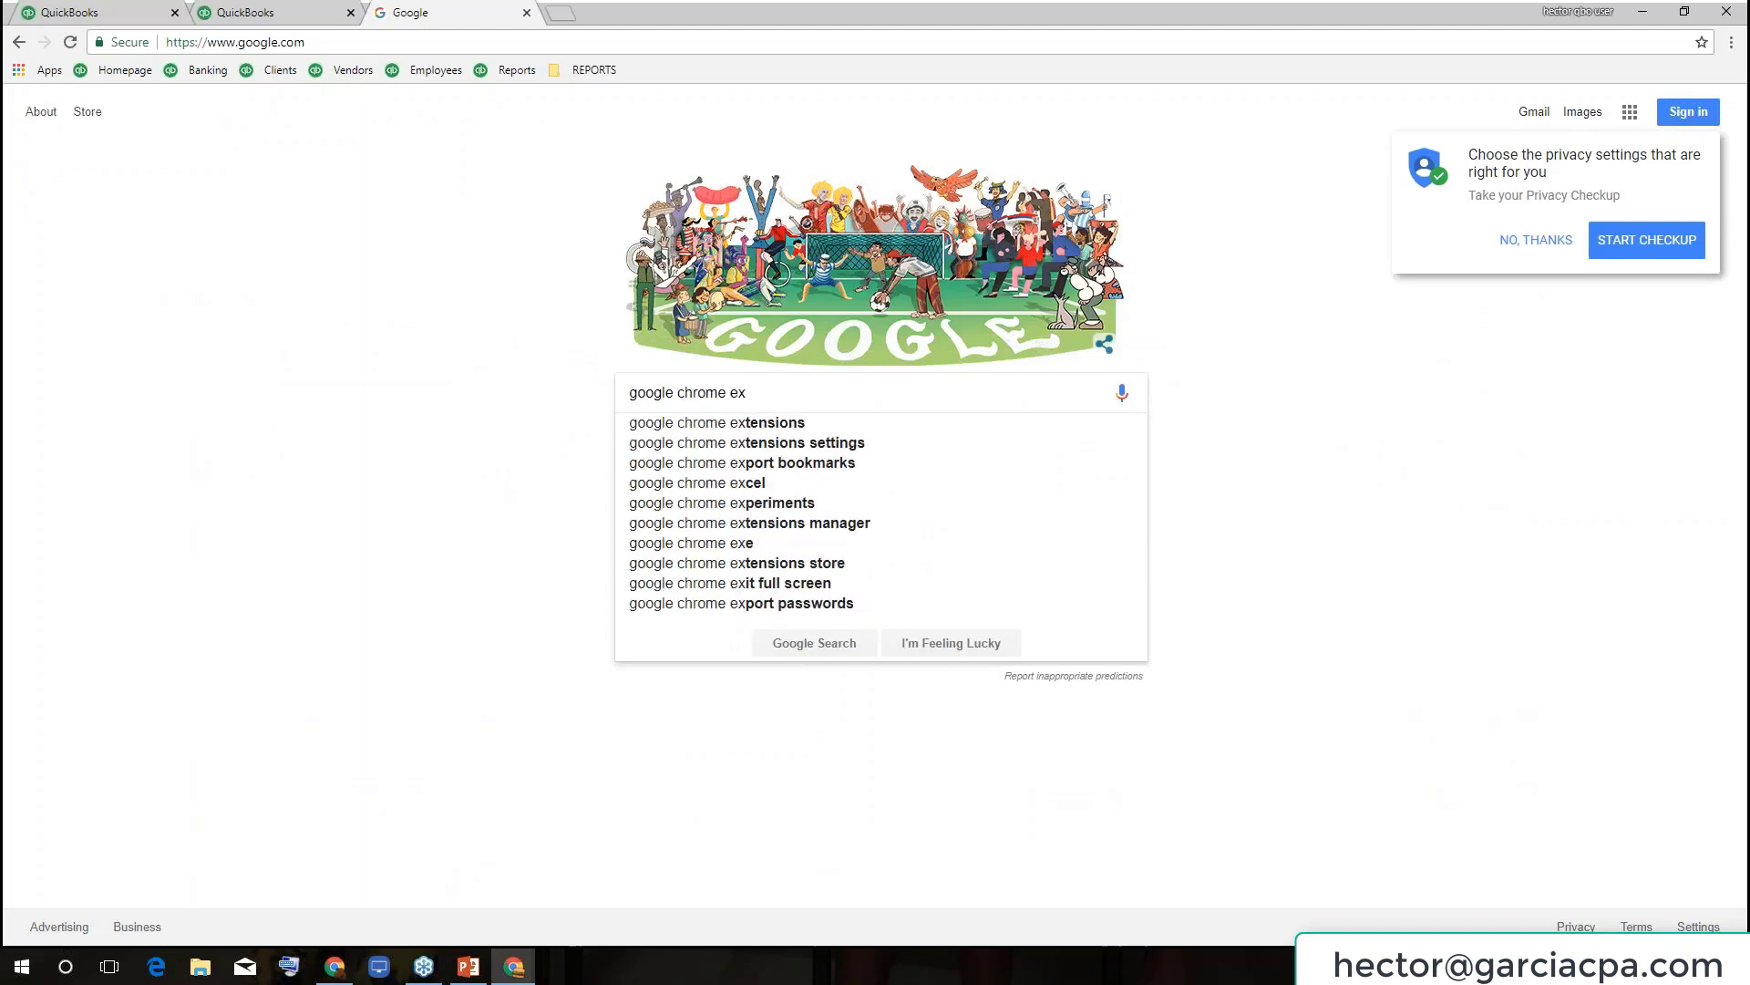
key("Down")
key("Return")
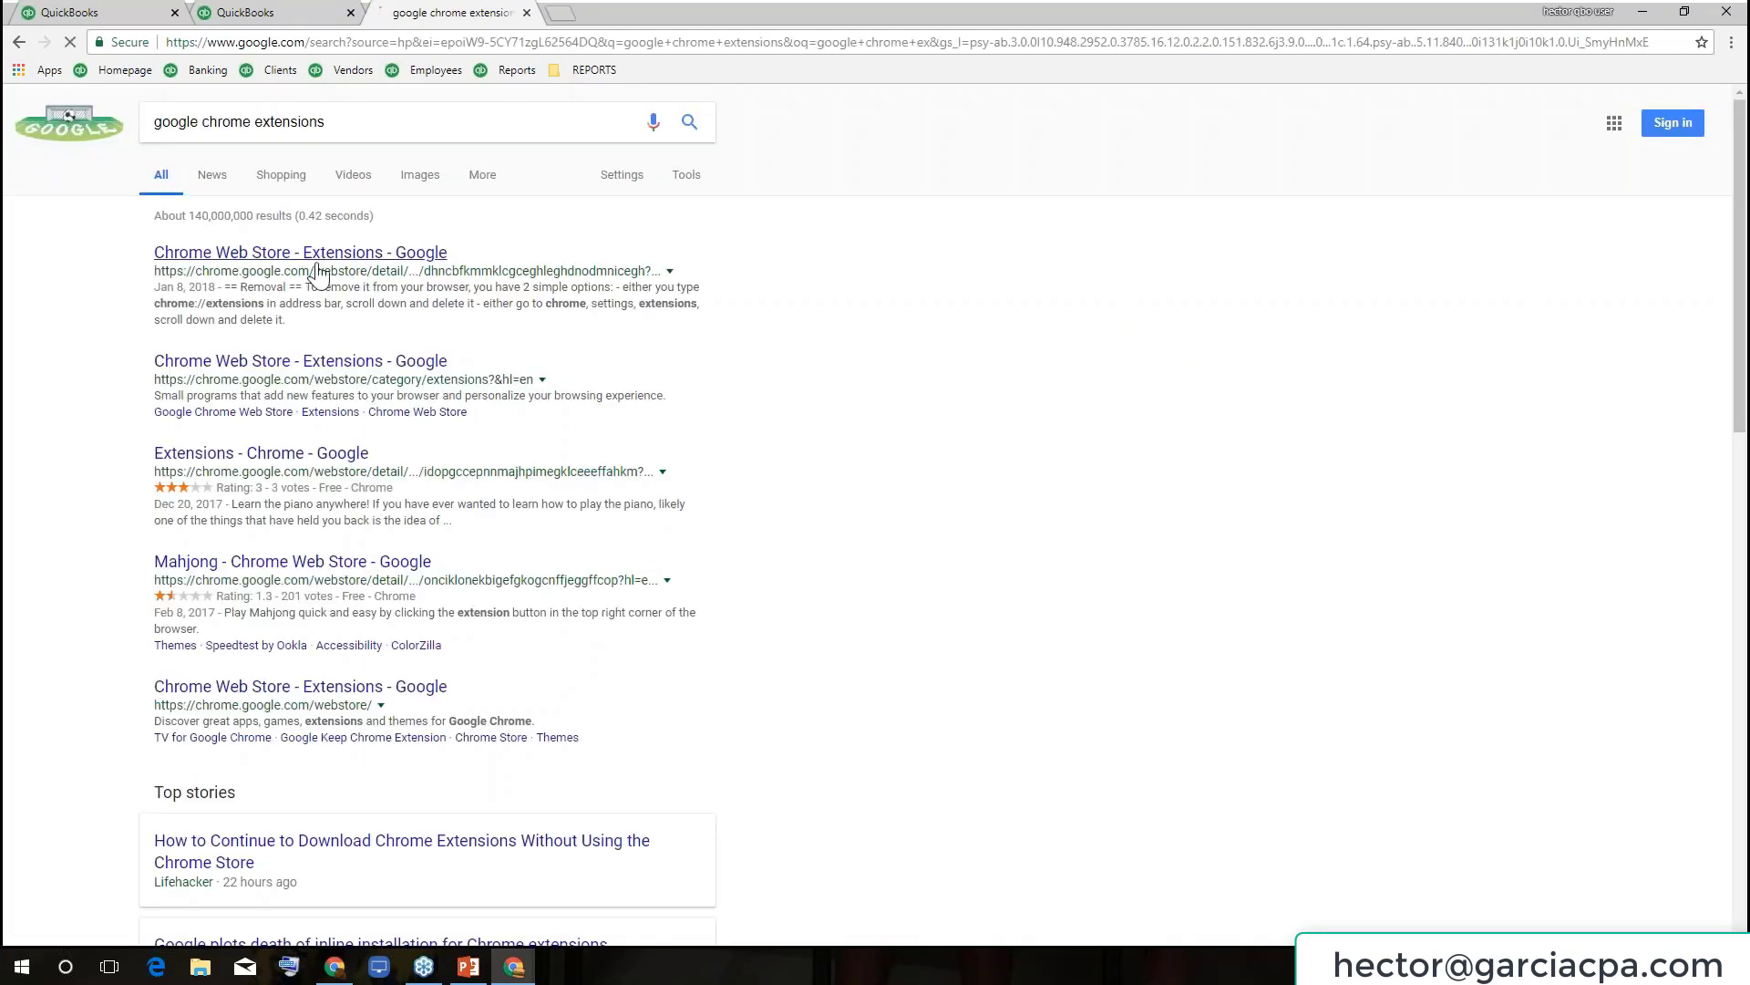
left_click(311, 258)
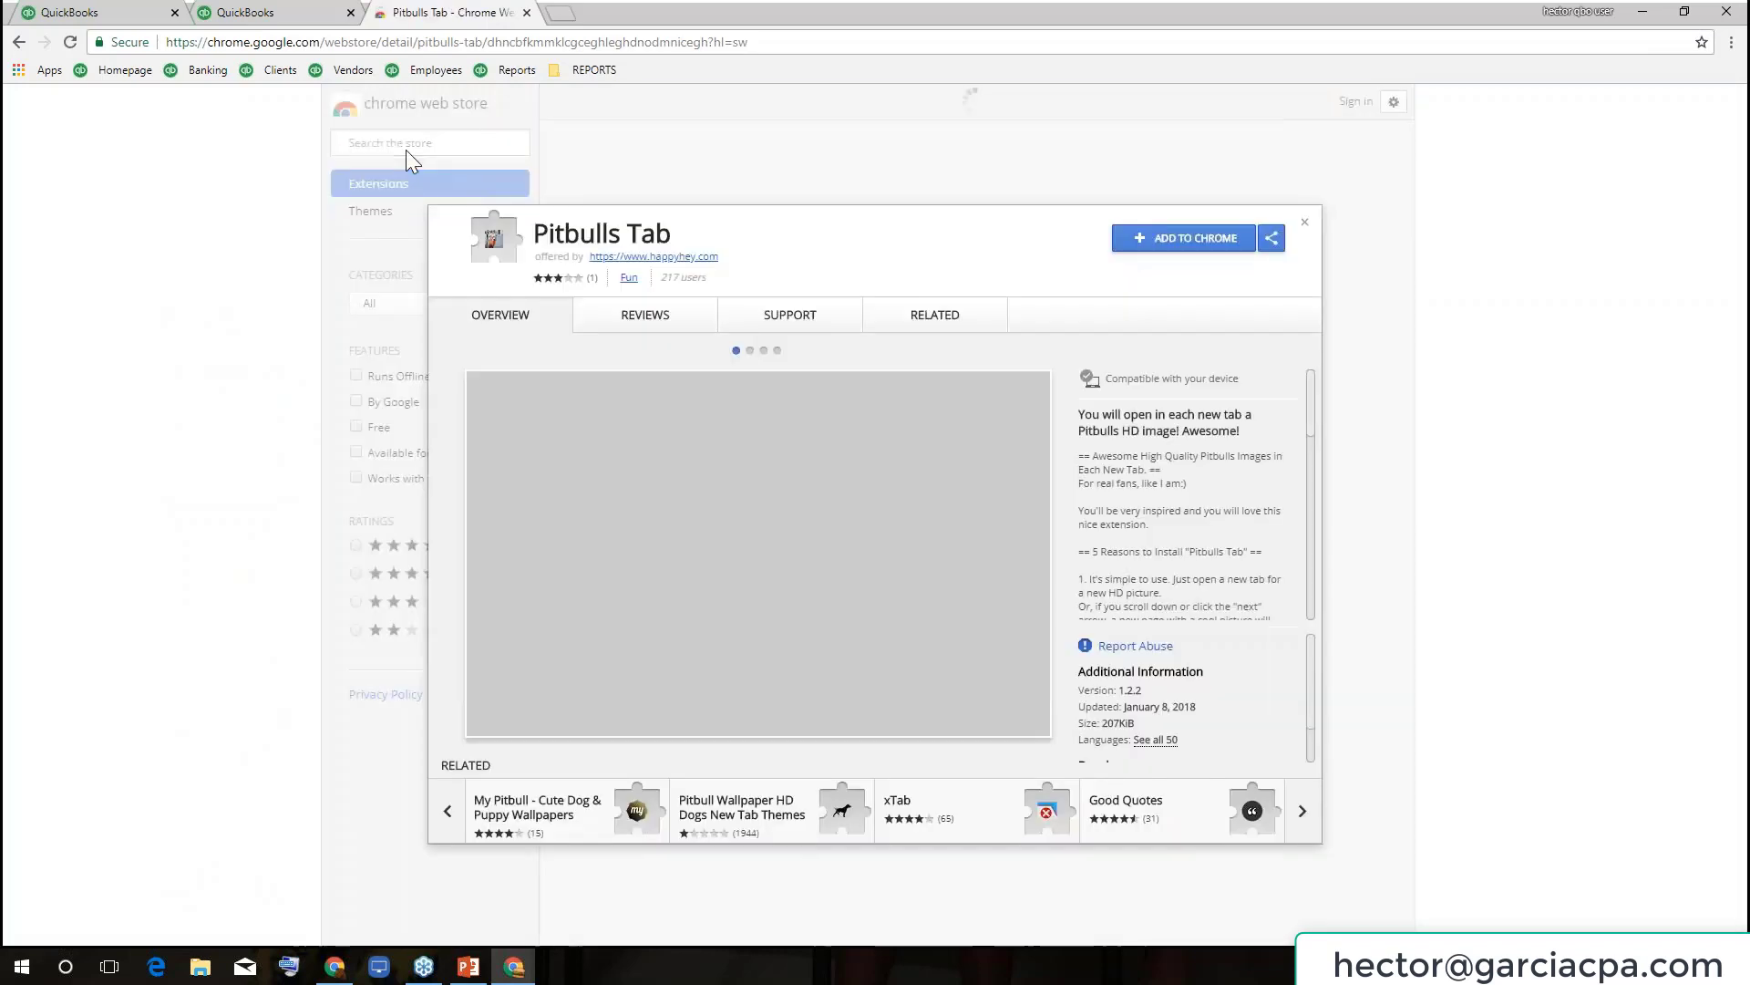
Leave the Pitbulls Tab listing and search the Chrome Web Store for sidebar.
left_click(403, 143)
left_click(405, 144)
type("sid")
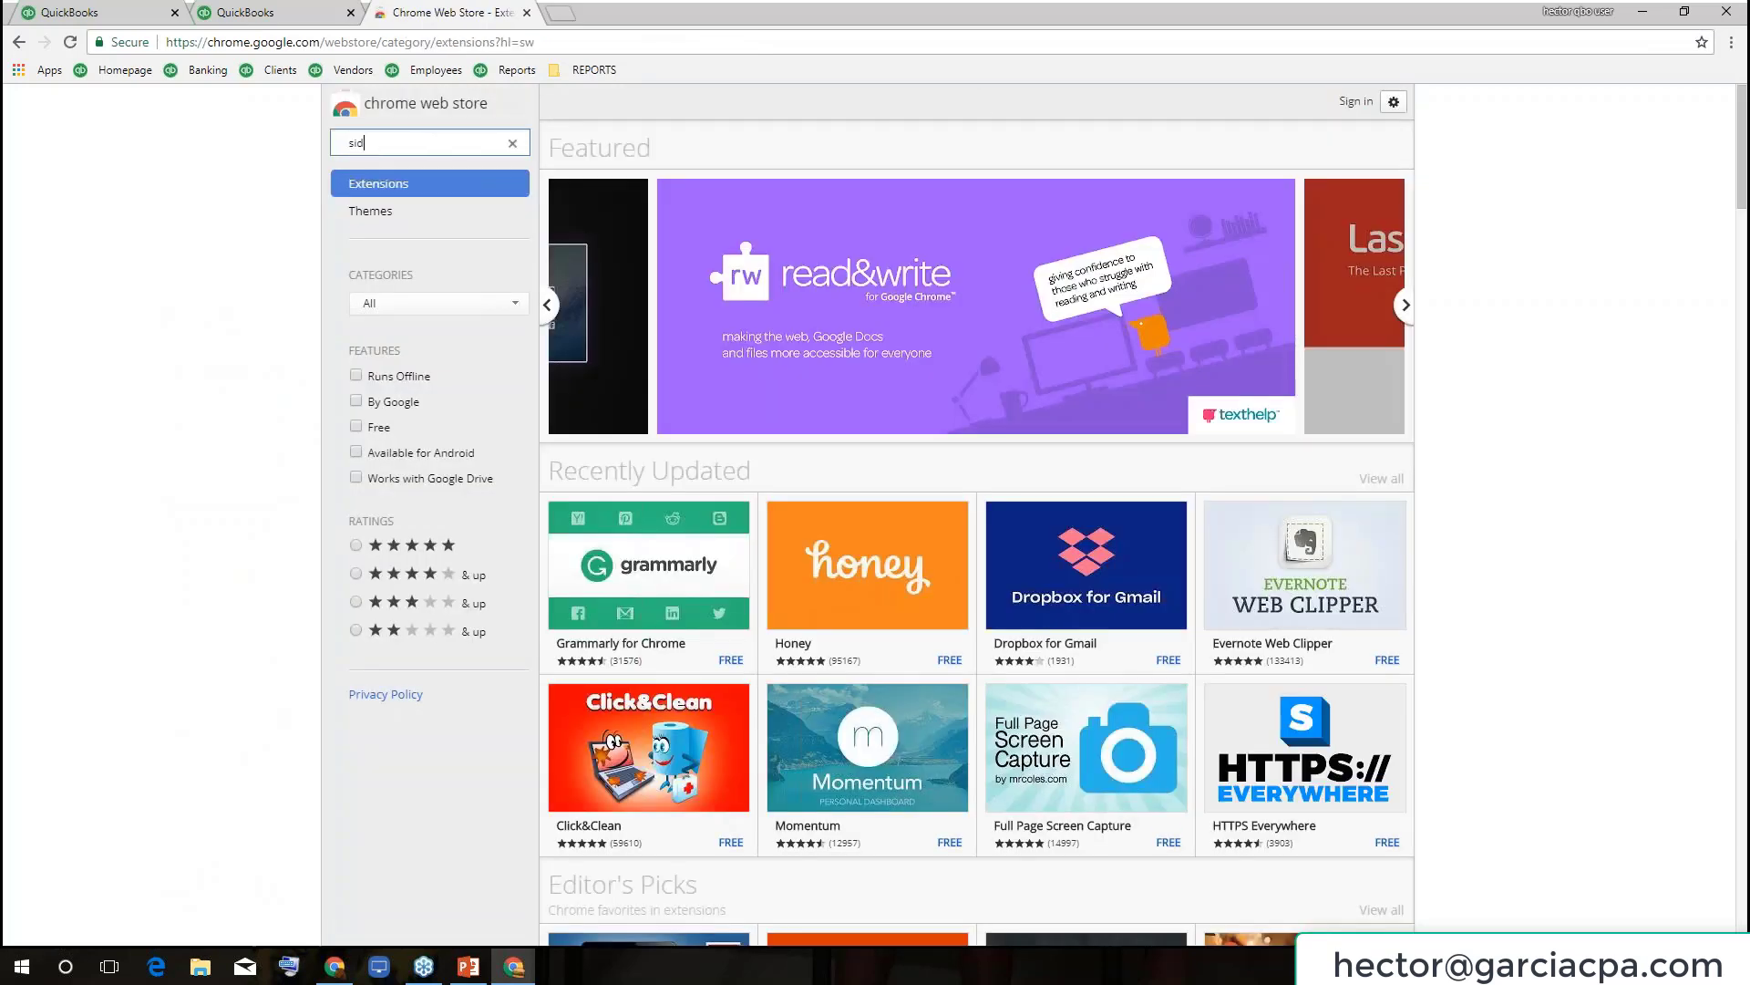
type("ebar")
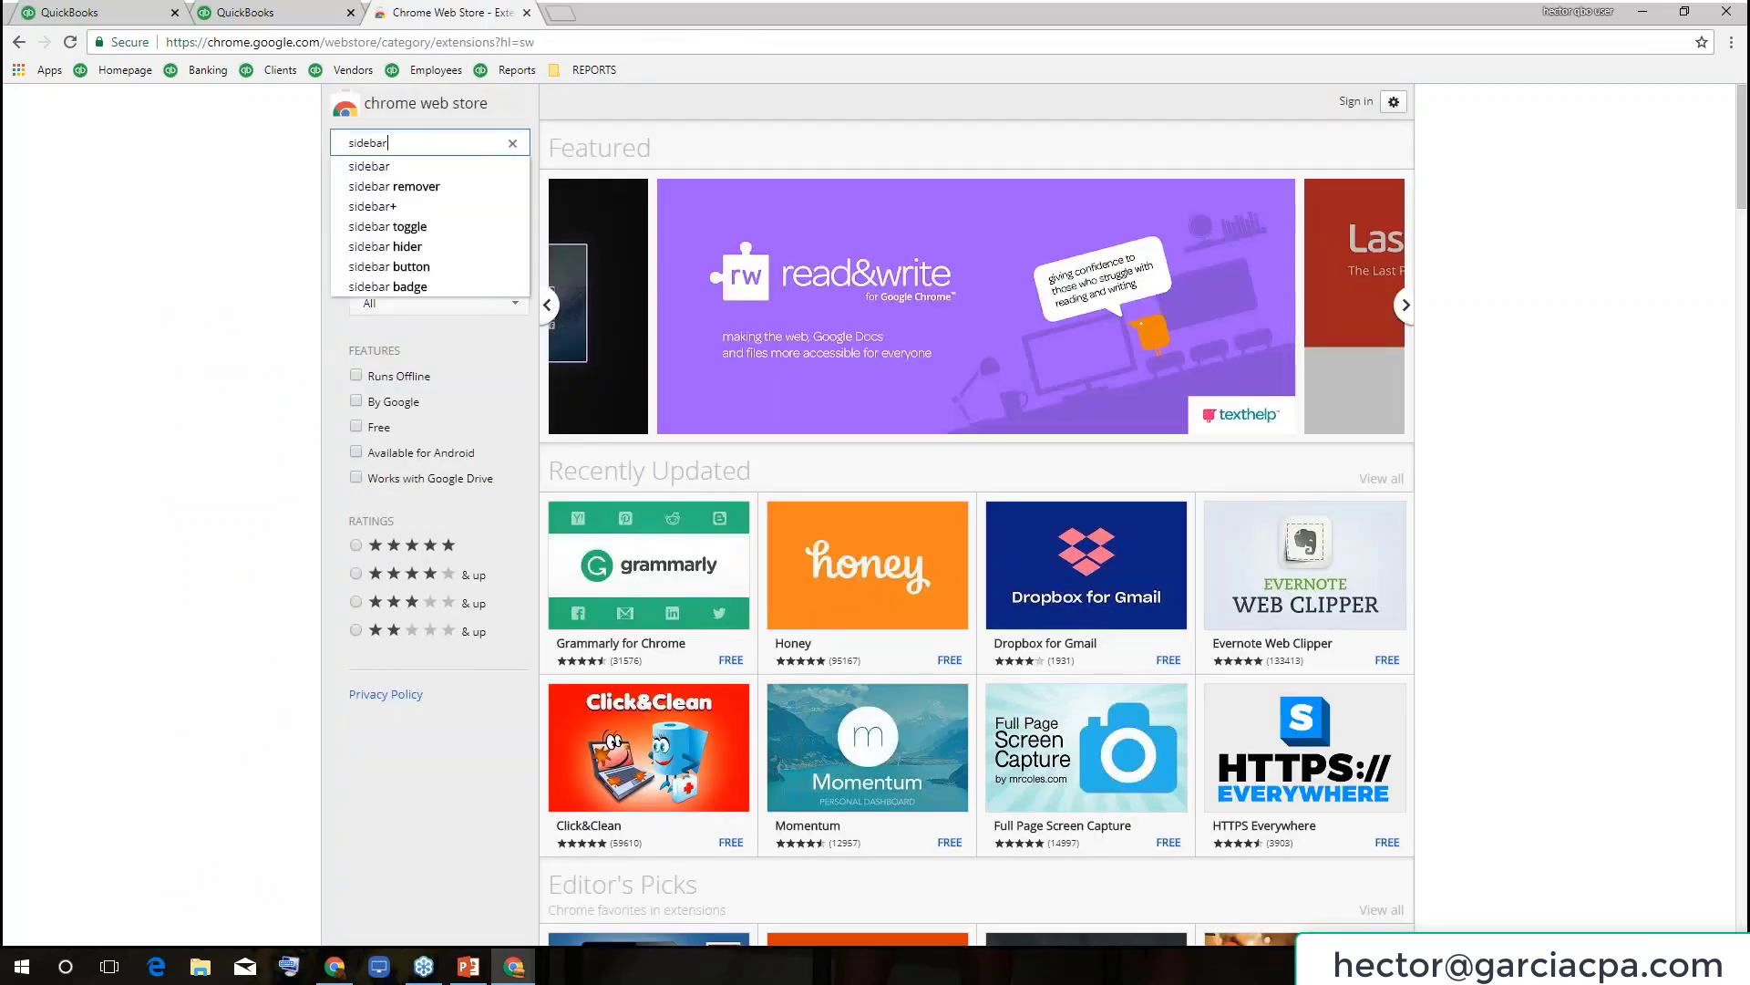
key("Return")
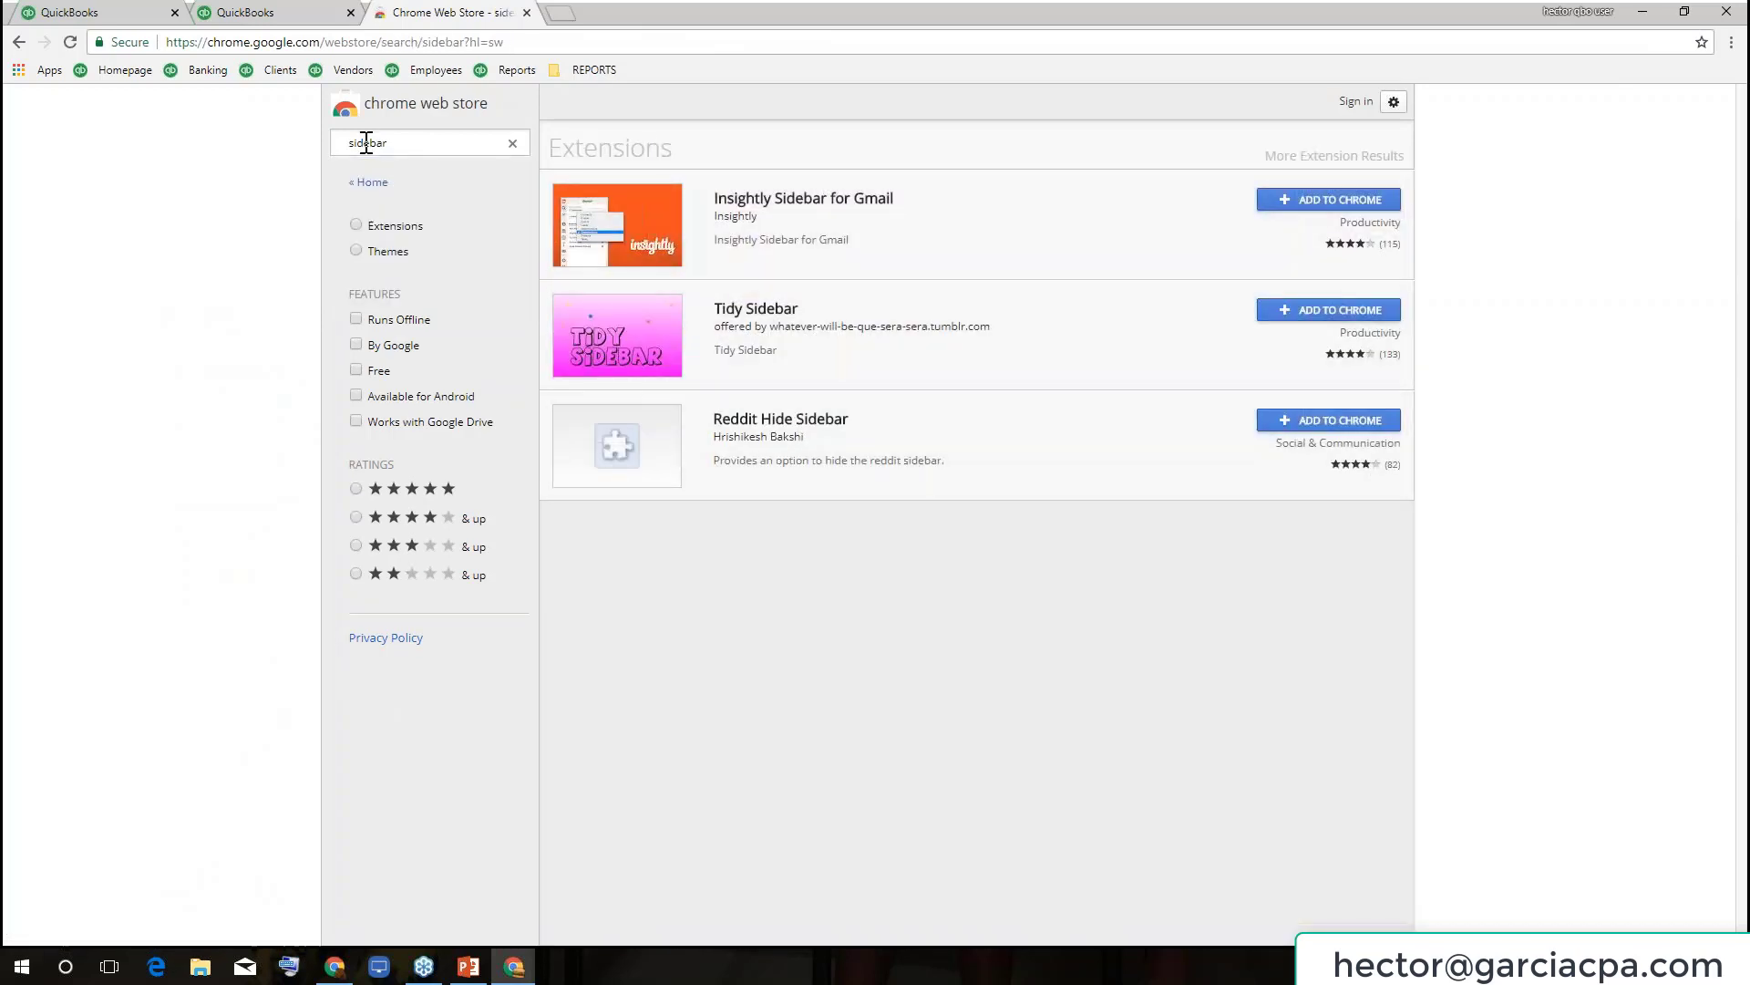
Search the Chrome Web Store for bookmark sidebar and enlarge the results page.
left_click(417, 142)
key("ctrl+a")
type("book")
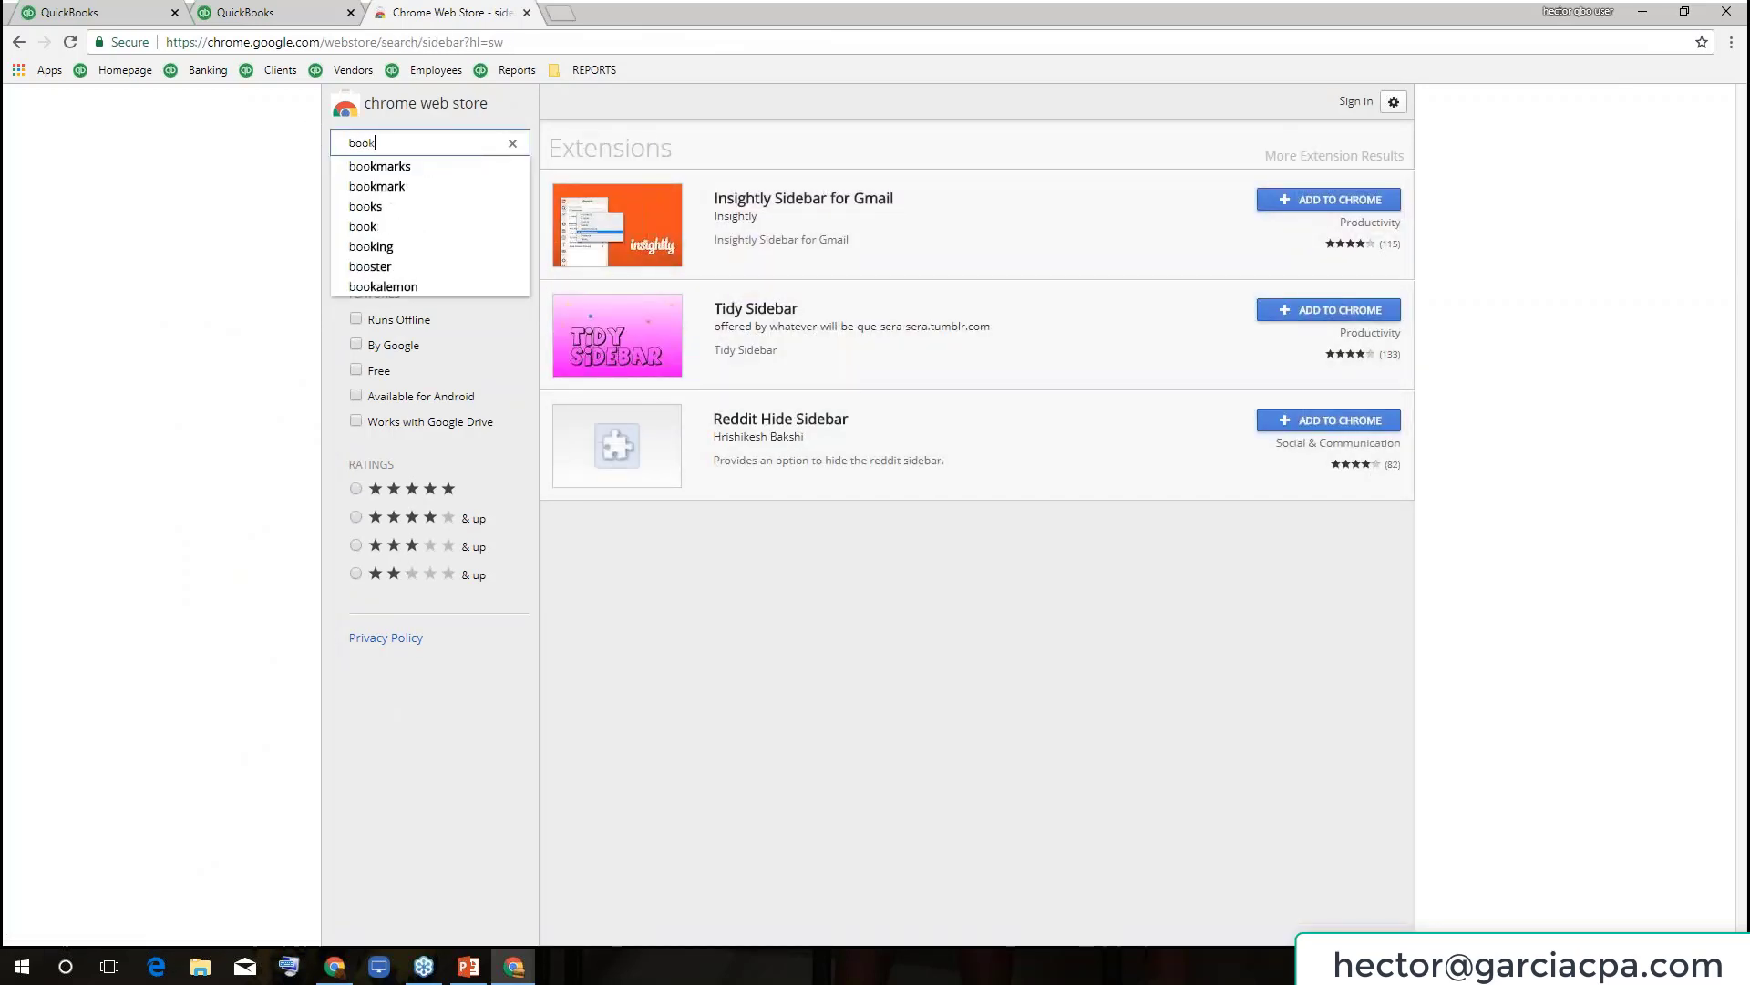
type("mark side")
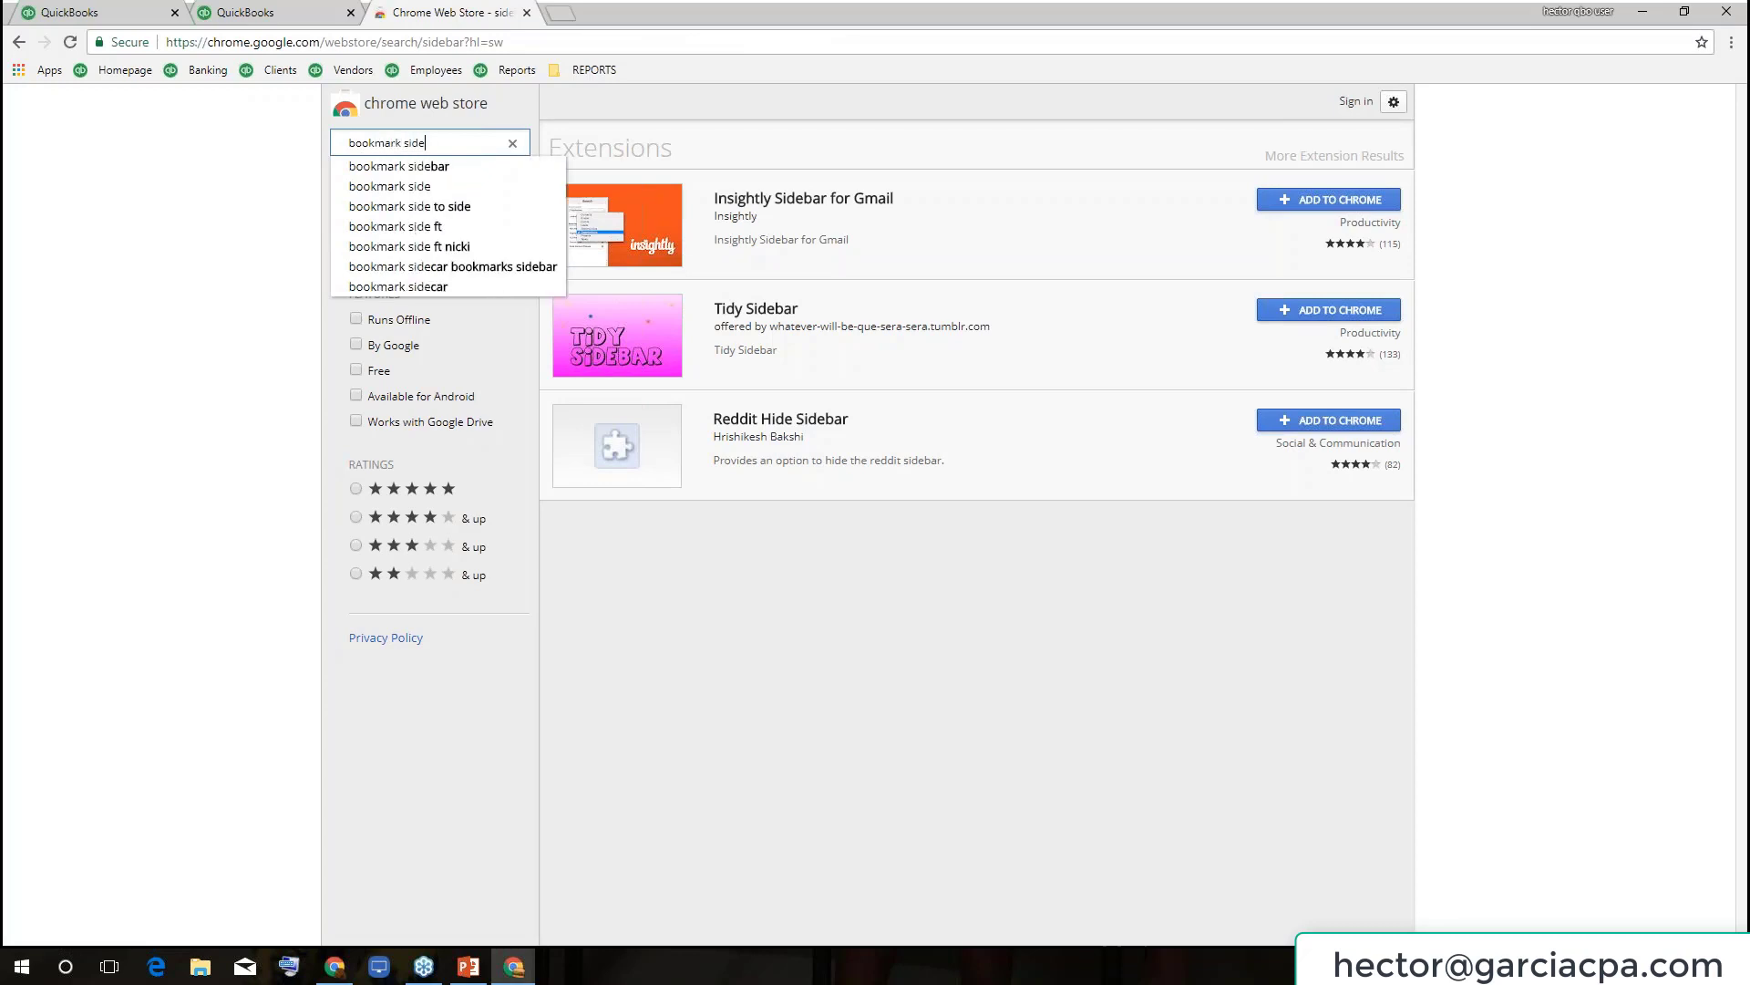
key("Down")
key("Return")
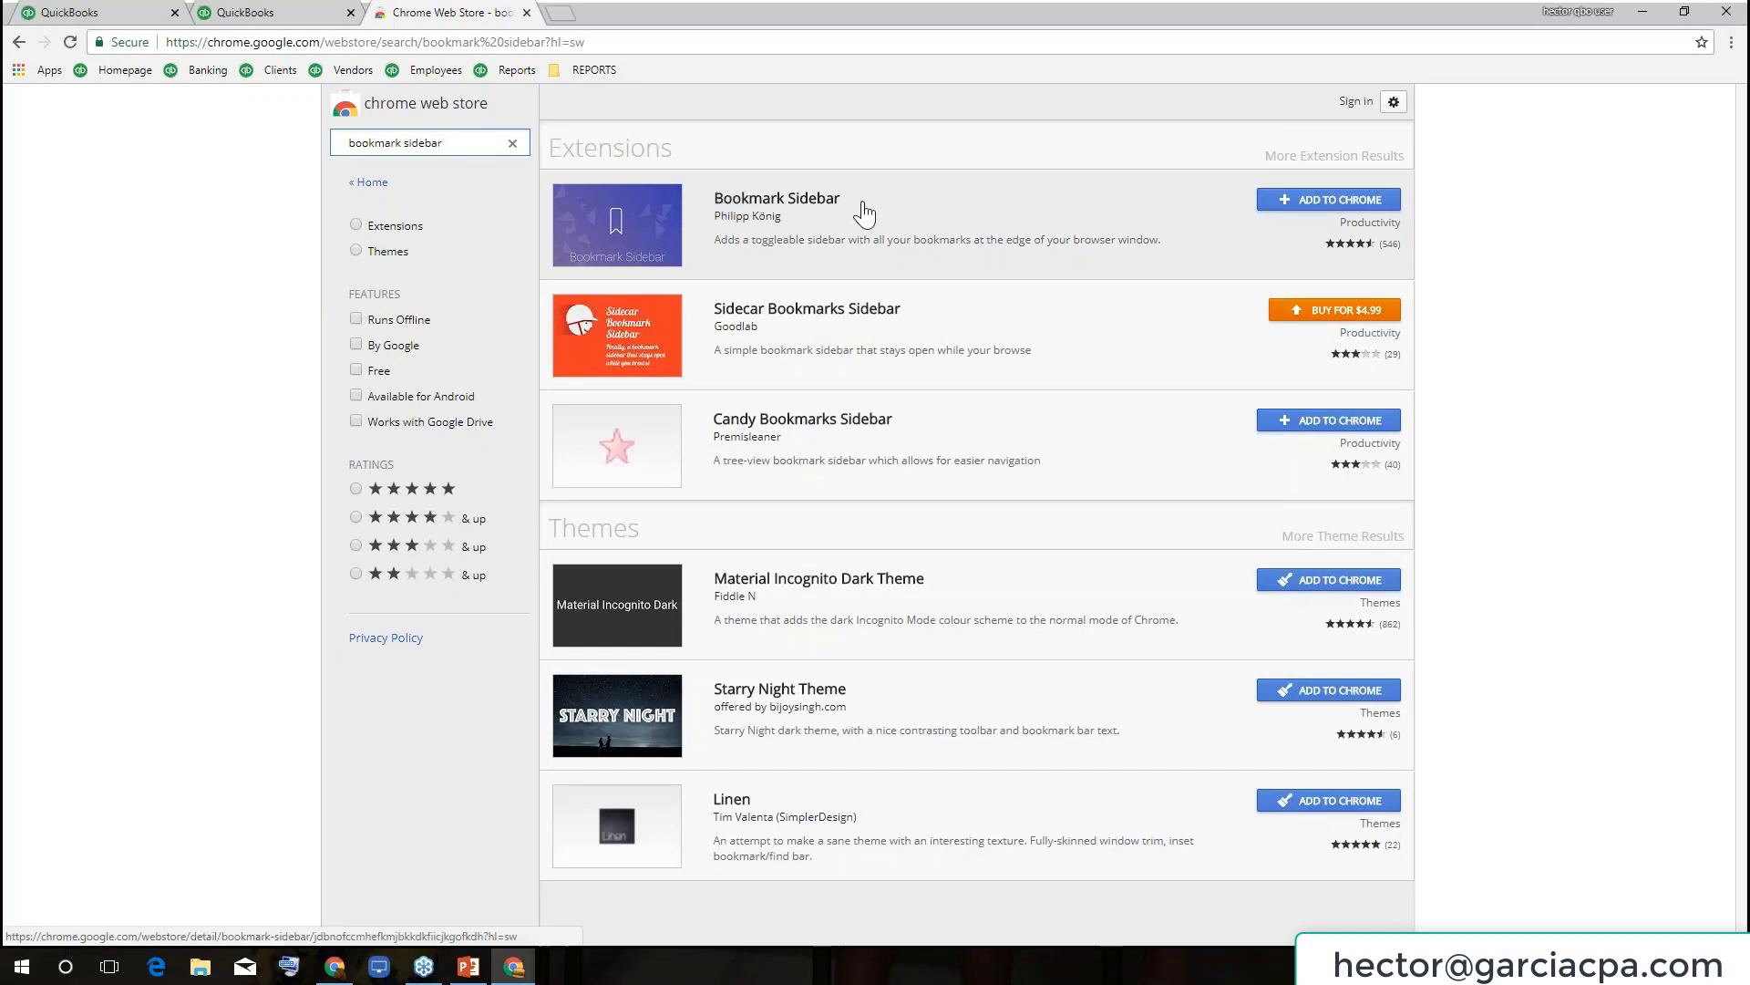
key("ctrl+plus")
key("ctrl+plus")
key("ctrl+plus")
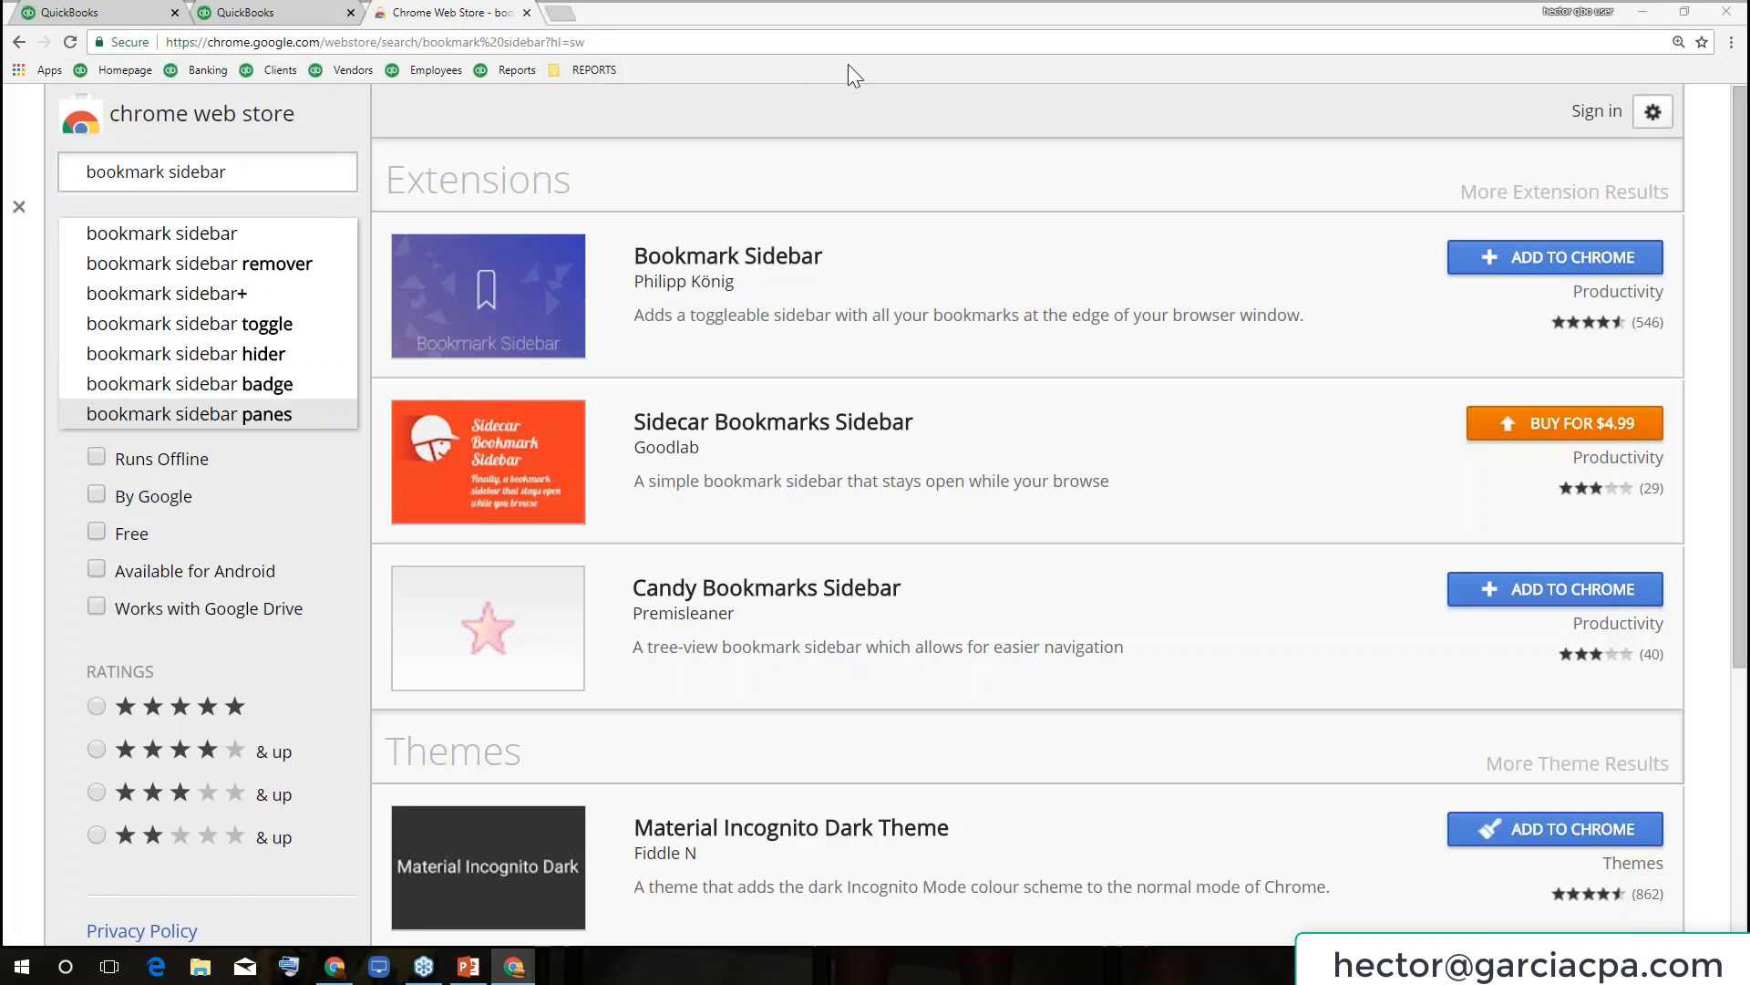
Add the Bookmark Sidebar extension to Chrome and close its setup page.
left_click(1584, 259)
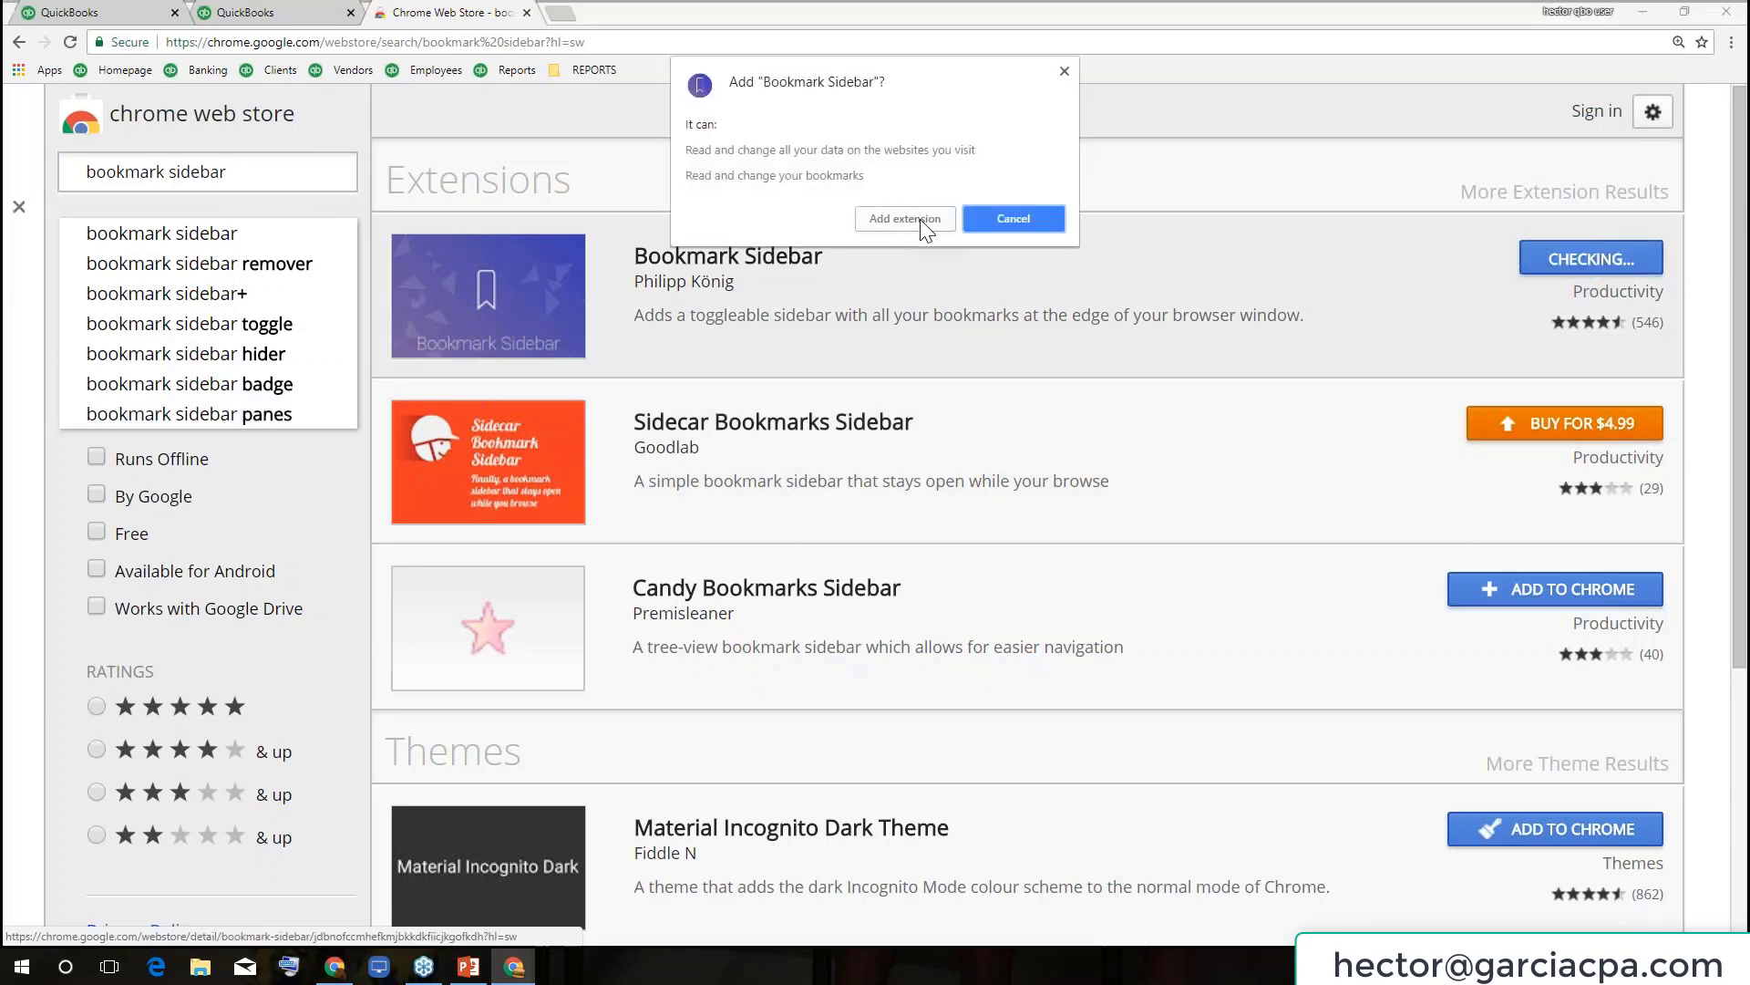
left_click(919, 219)
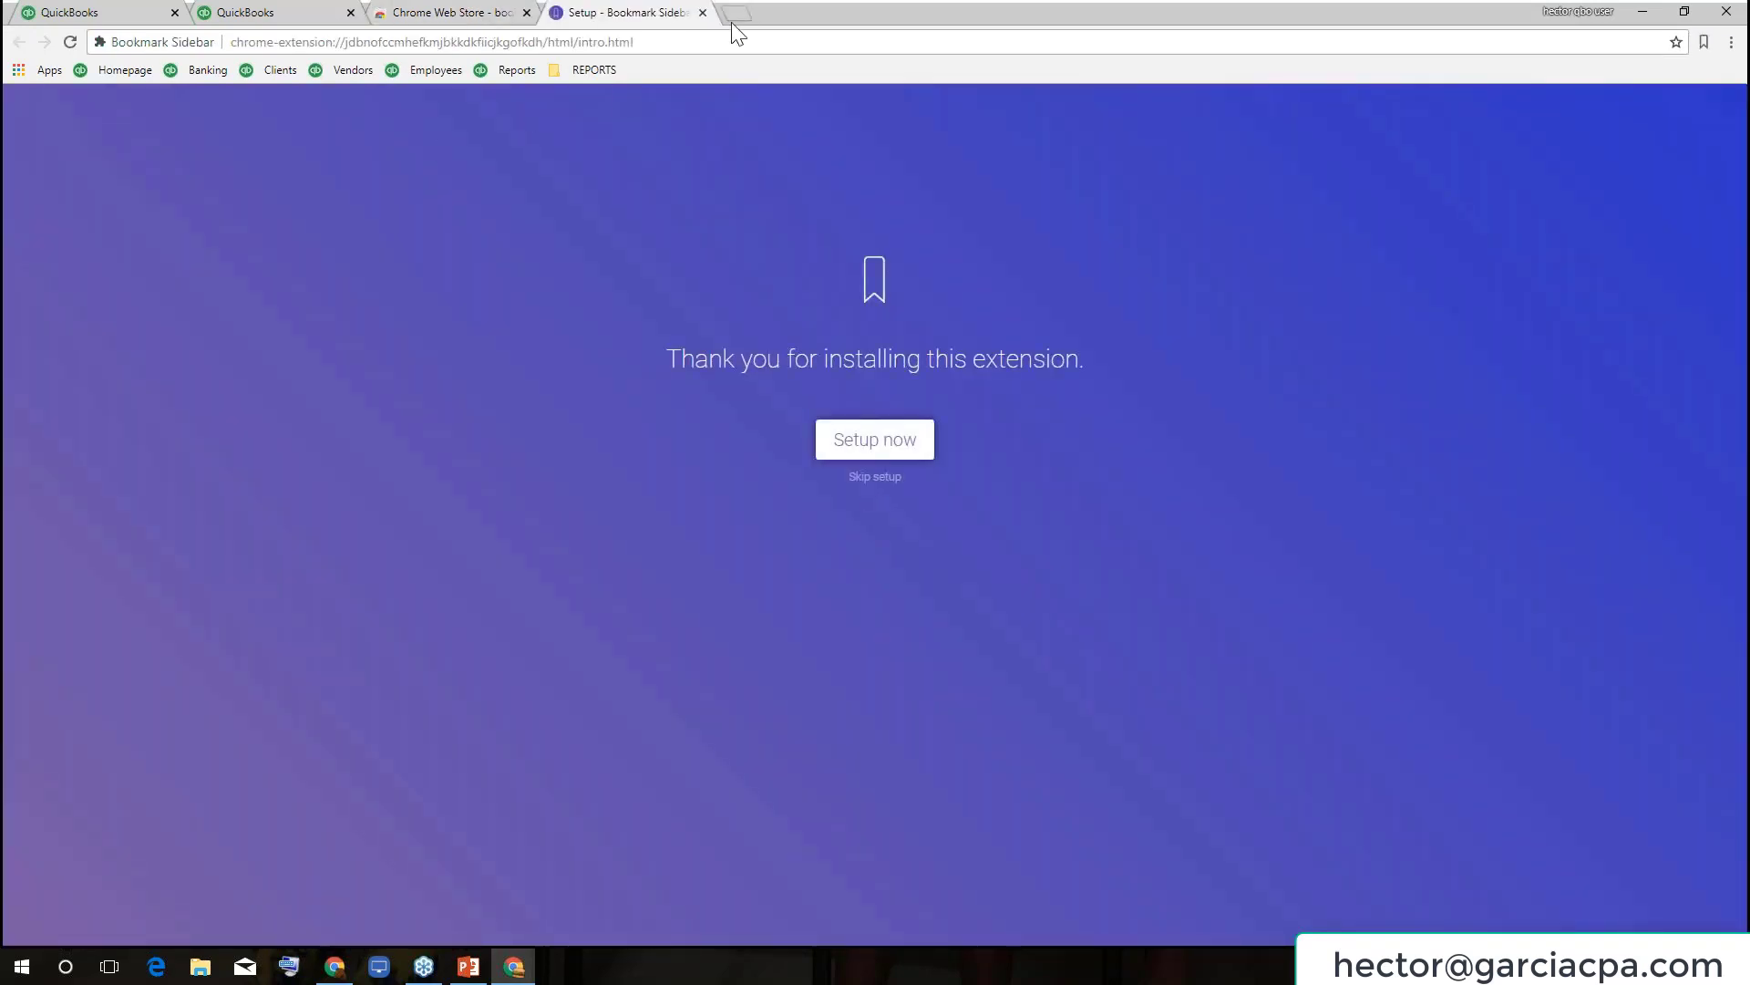
left_click(702, 11)
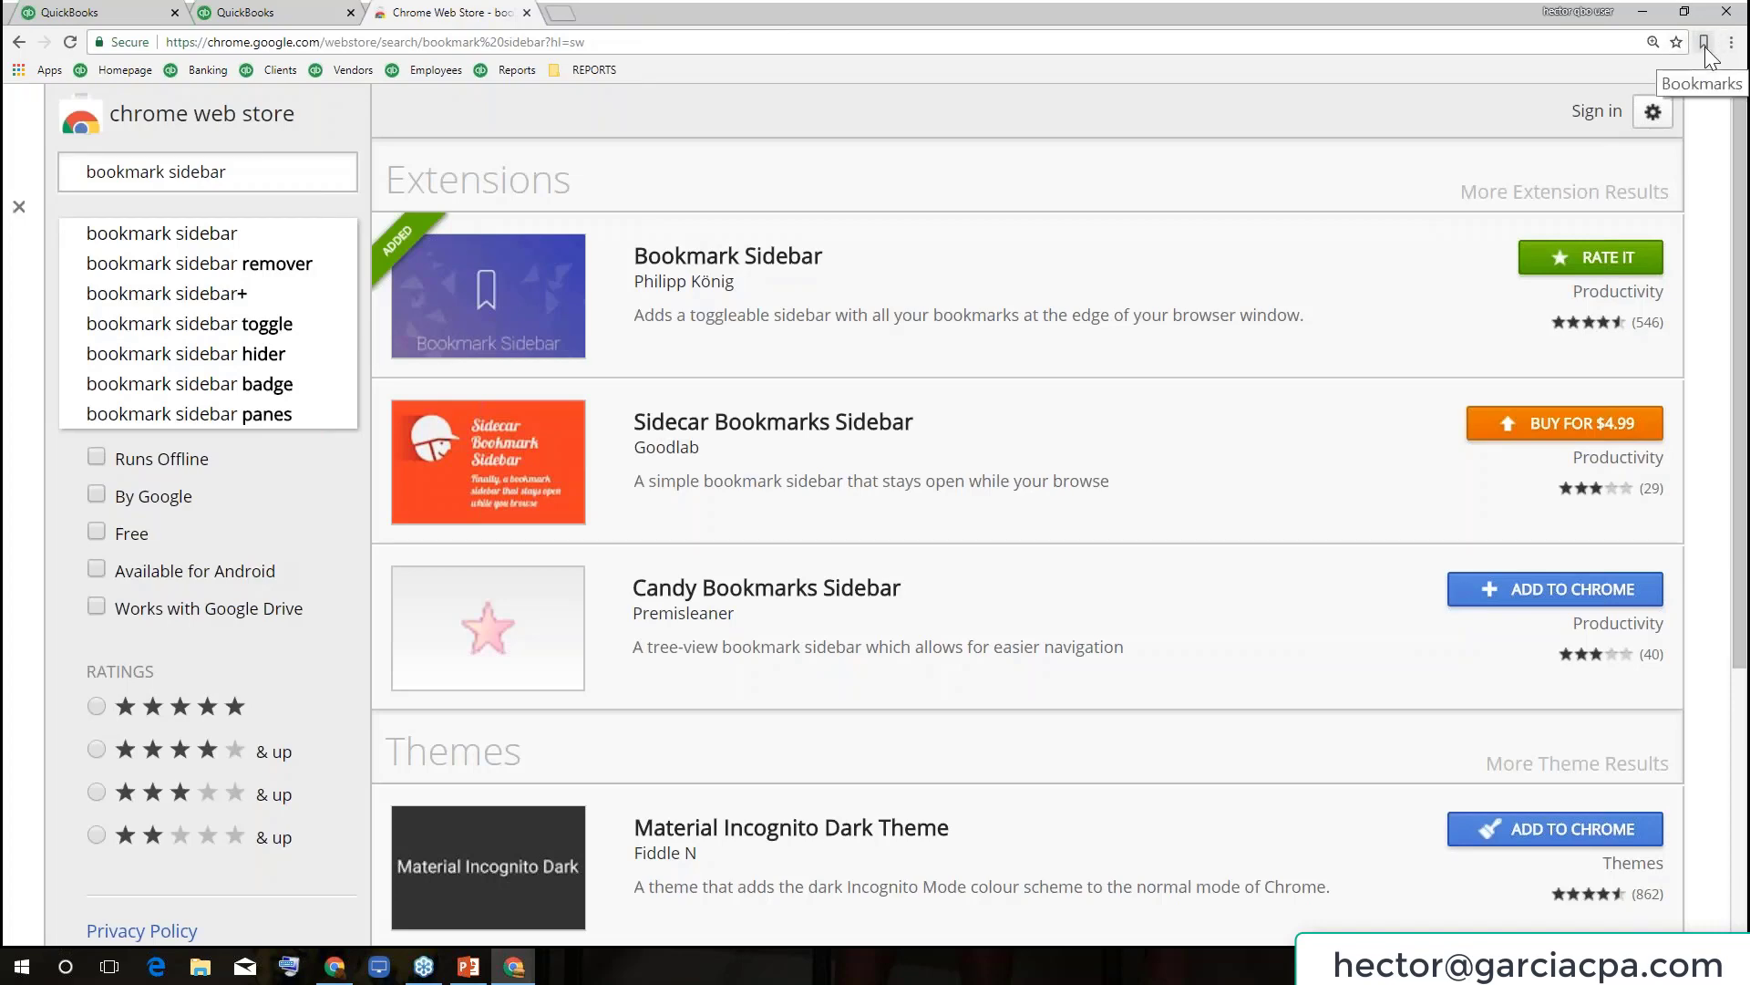
Show the bookmark sidebar on the QuickBooks dashboard, expand its Bookmarks bar folder, and close the sidebar.
left_click(237, 12)
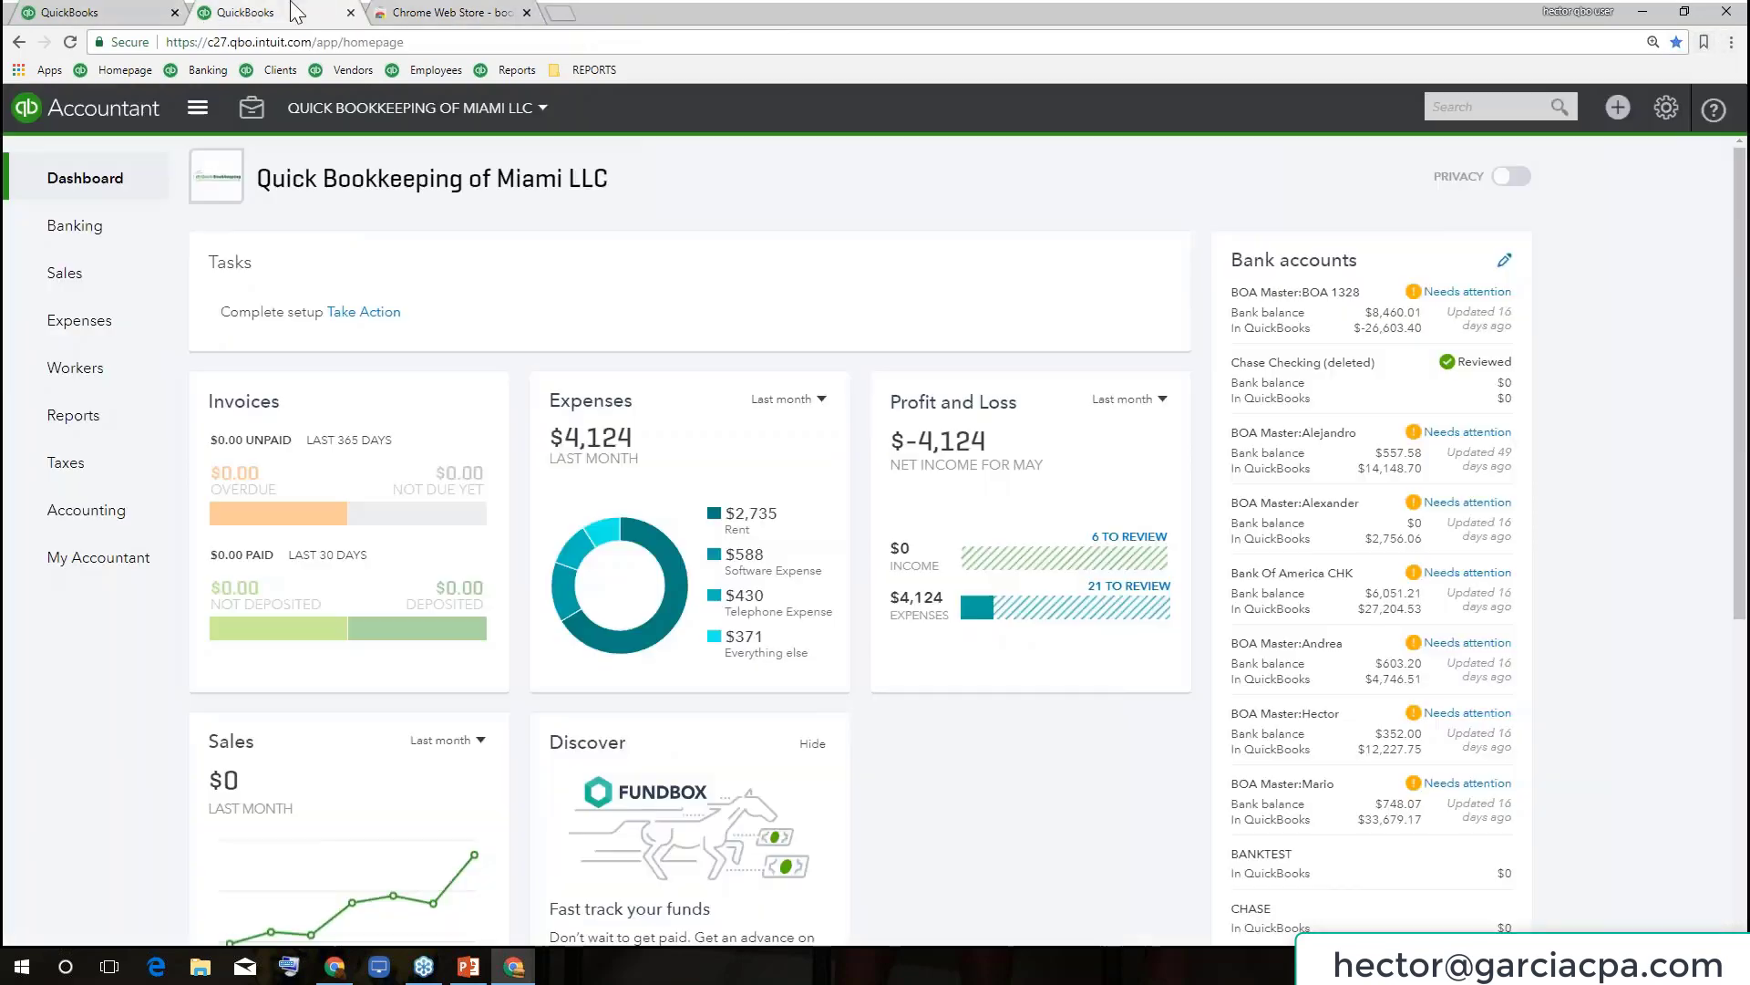
left_click(1704, 43)
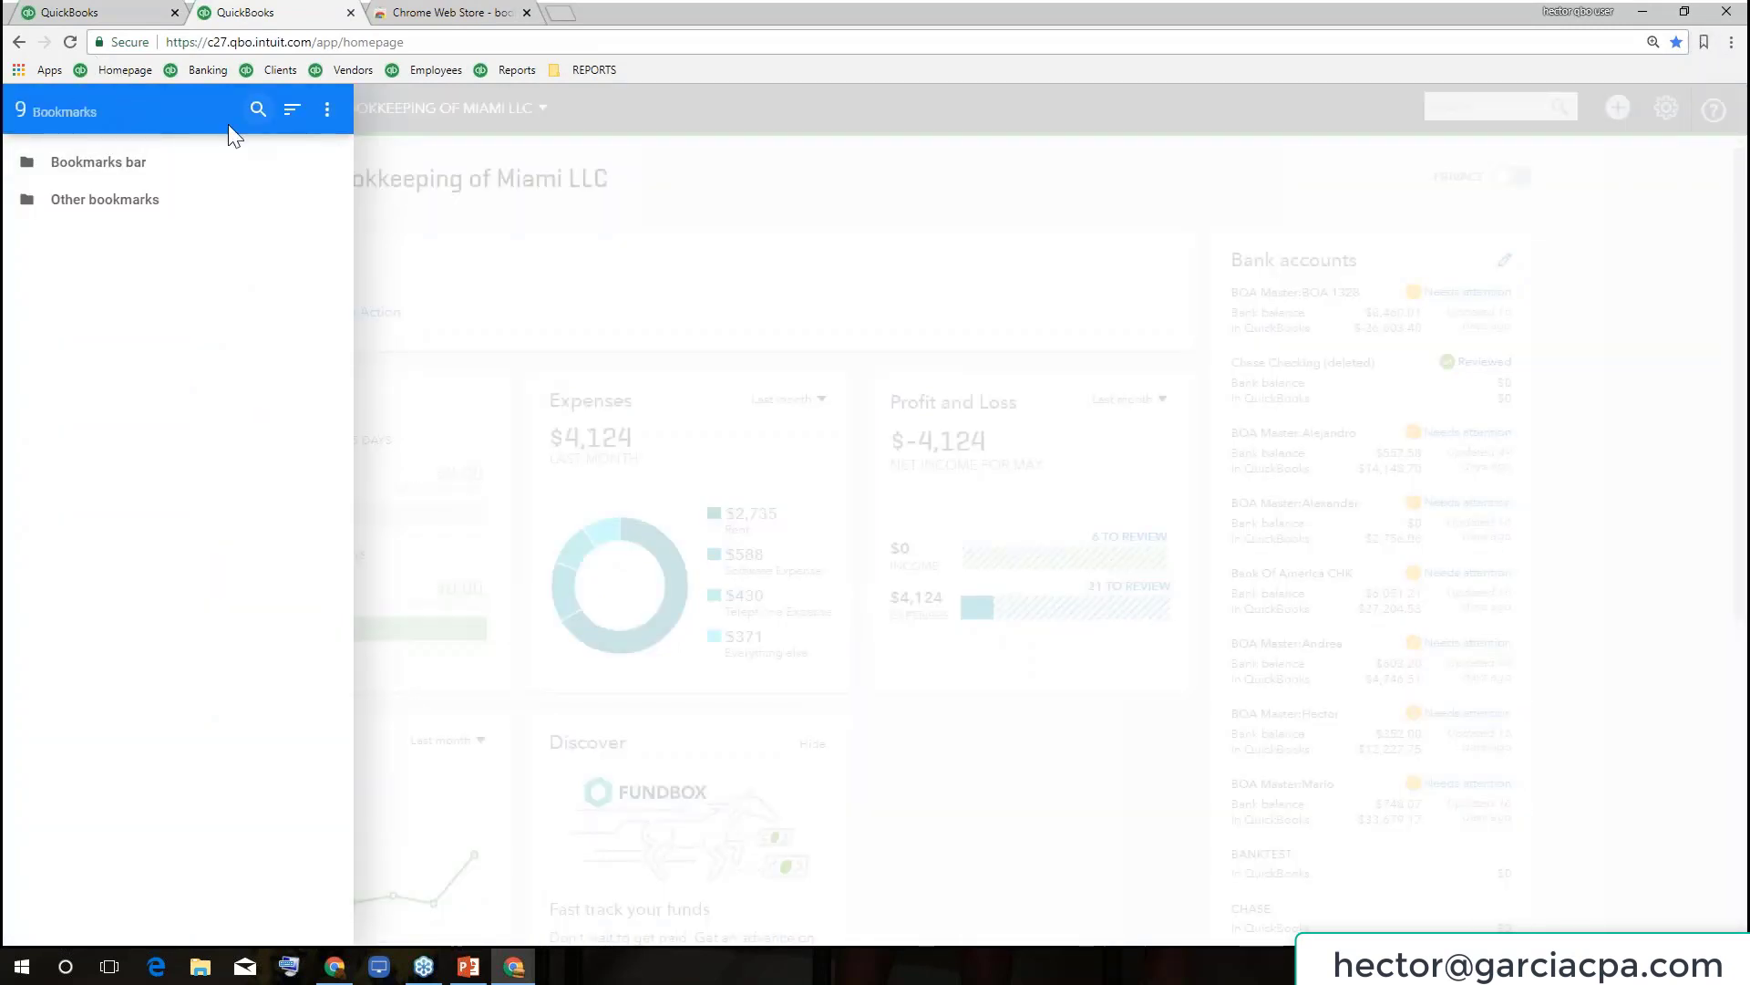
left_click(87, 164)
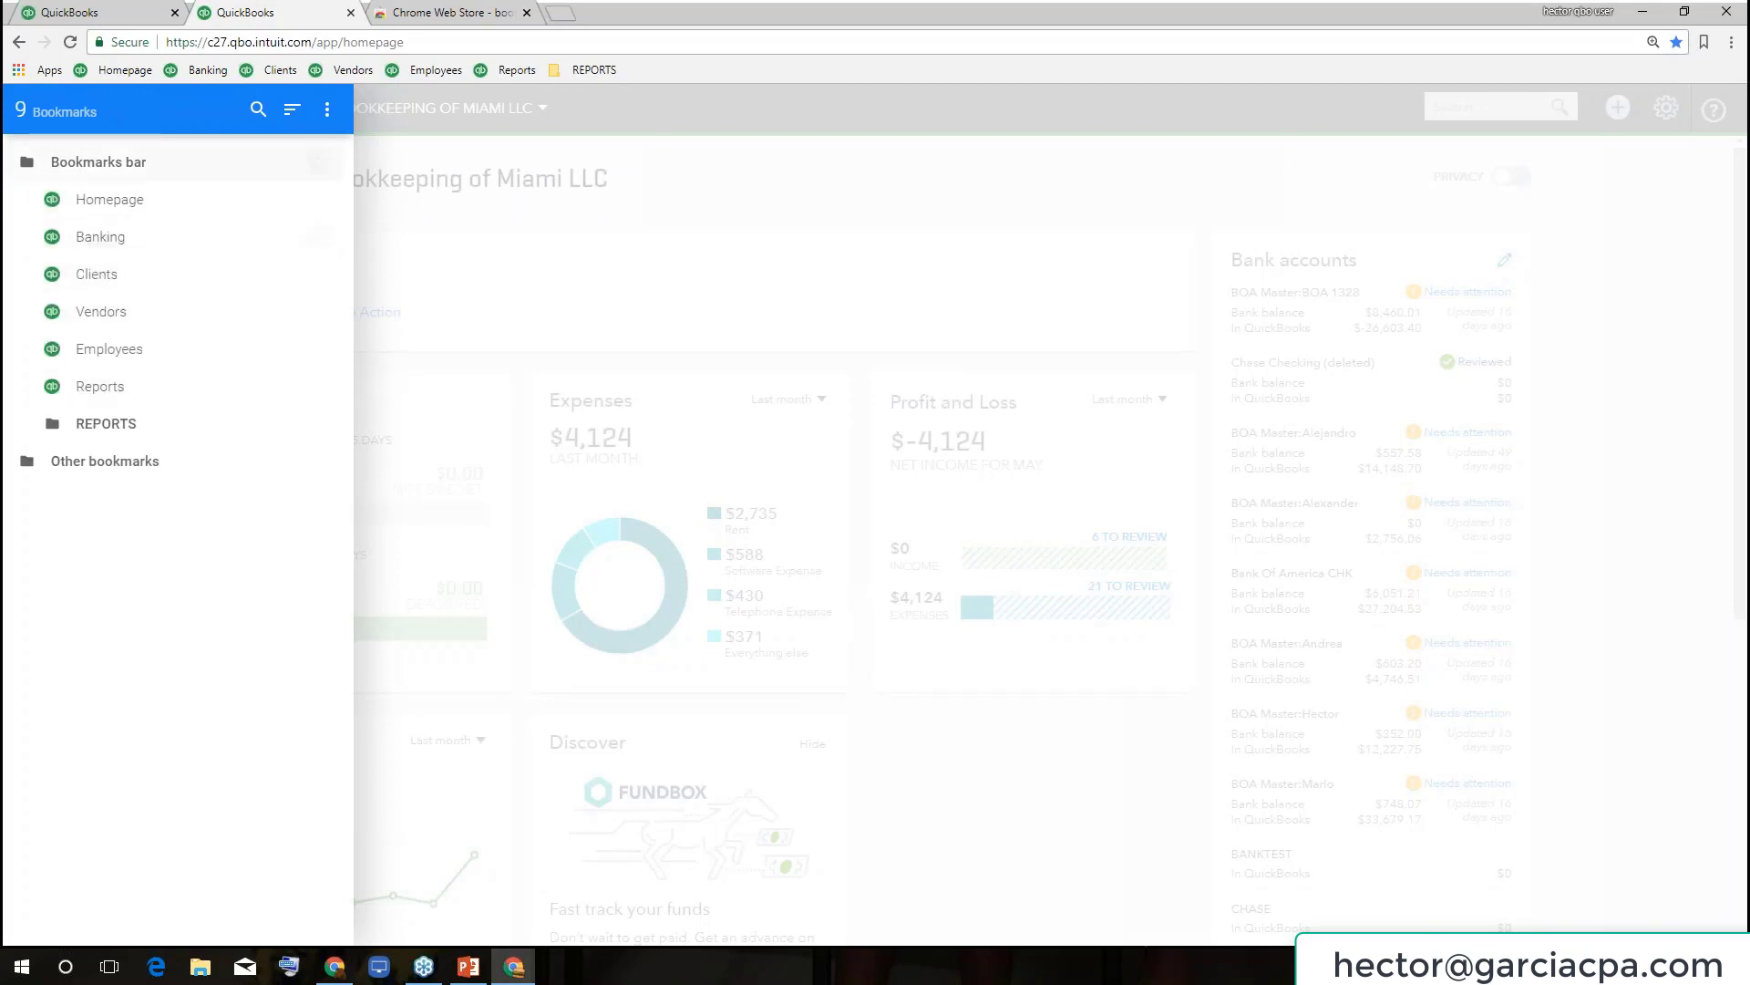
left_click(438, 116)
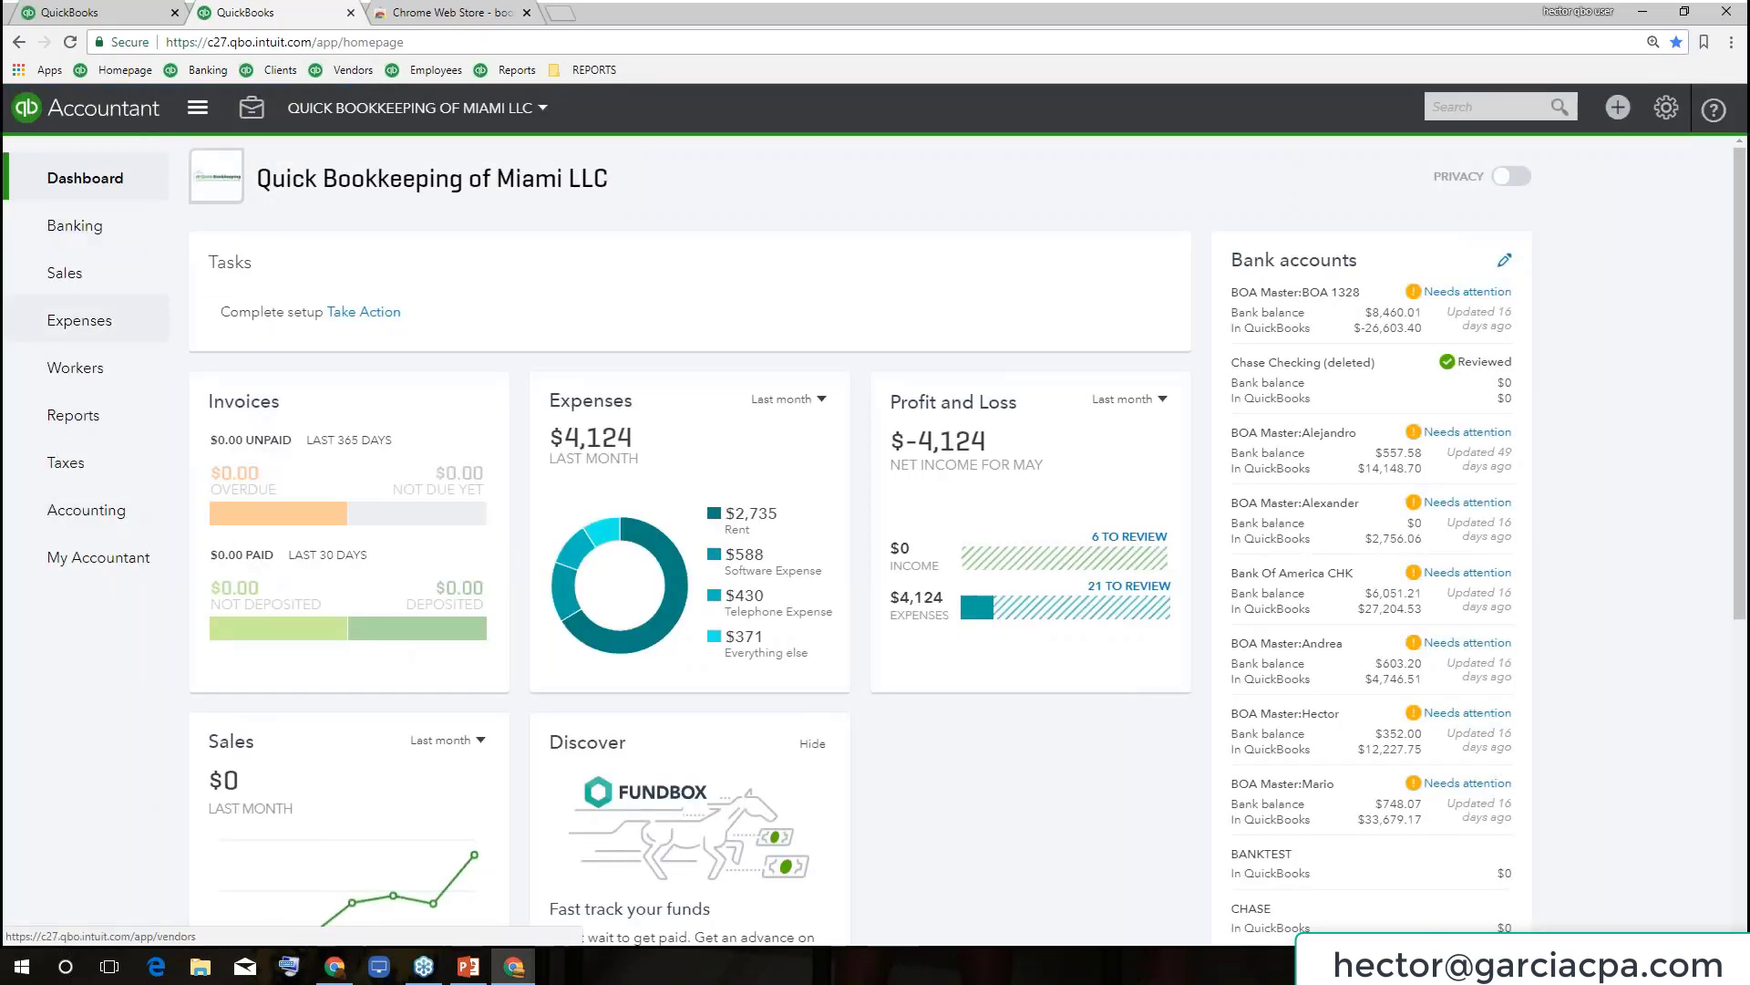
Reopen the bookmark sidebar from the page edge and toggle its Show hidden entries option.
left_click(23, 513)
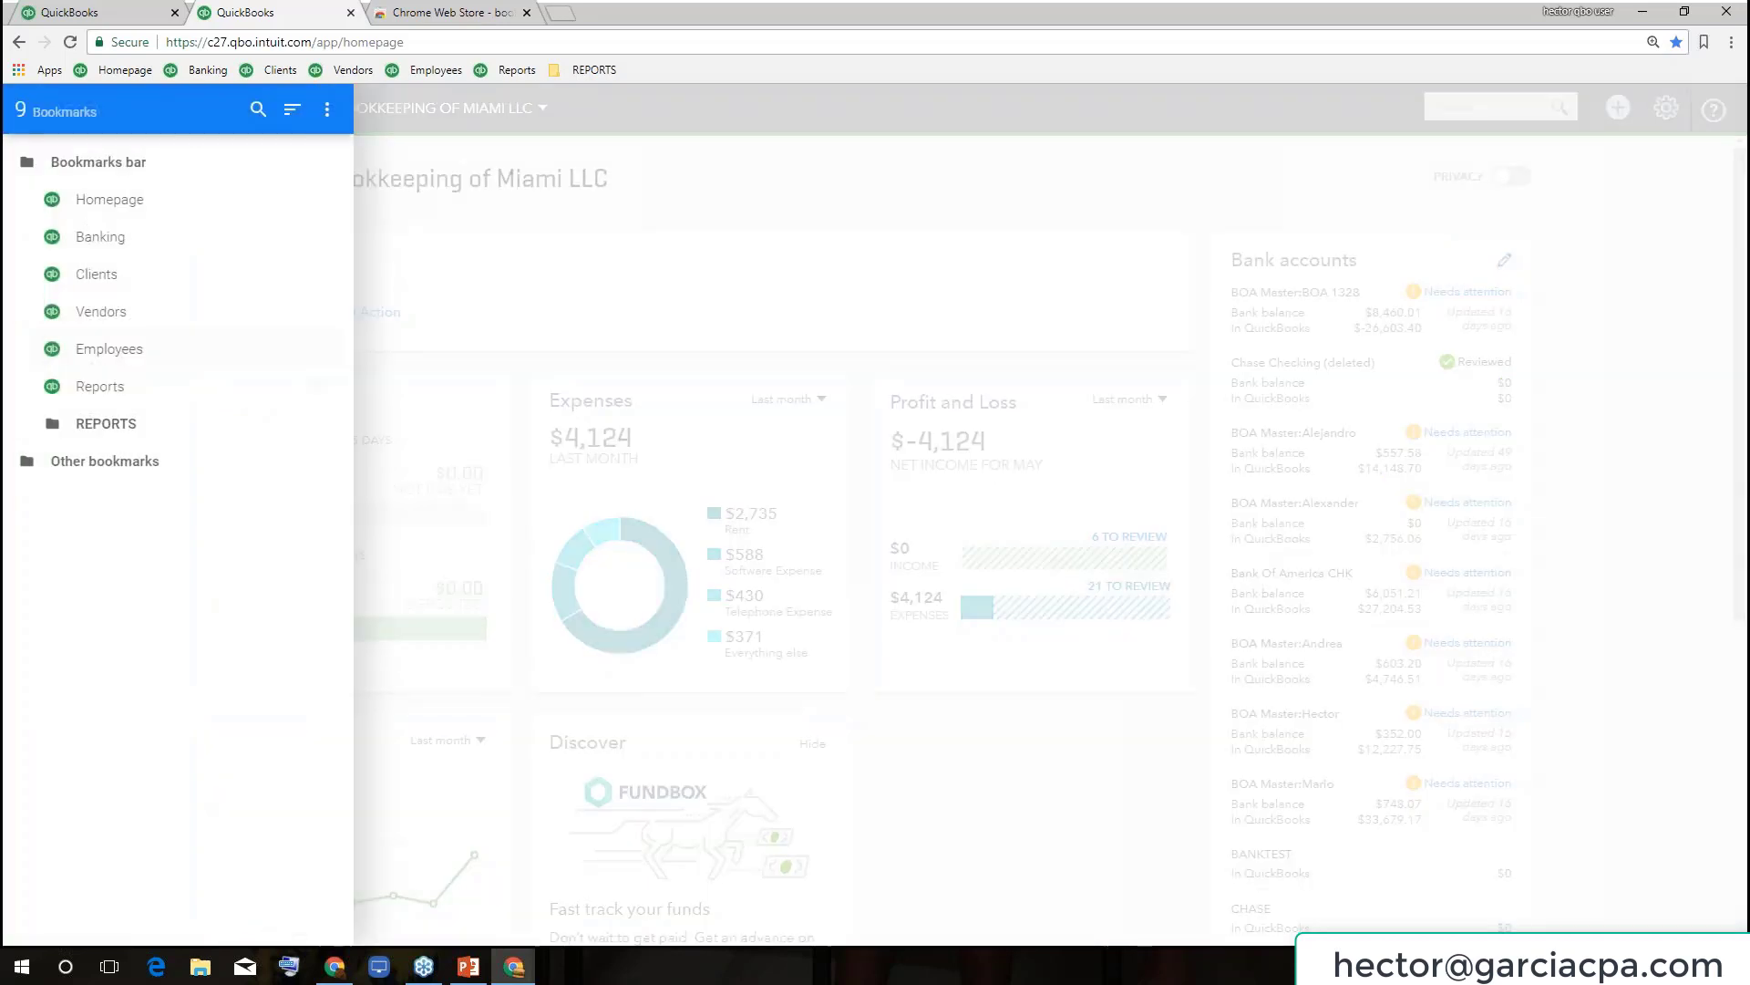
left_click(327, 110)
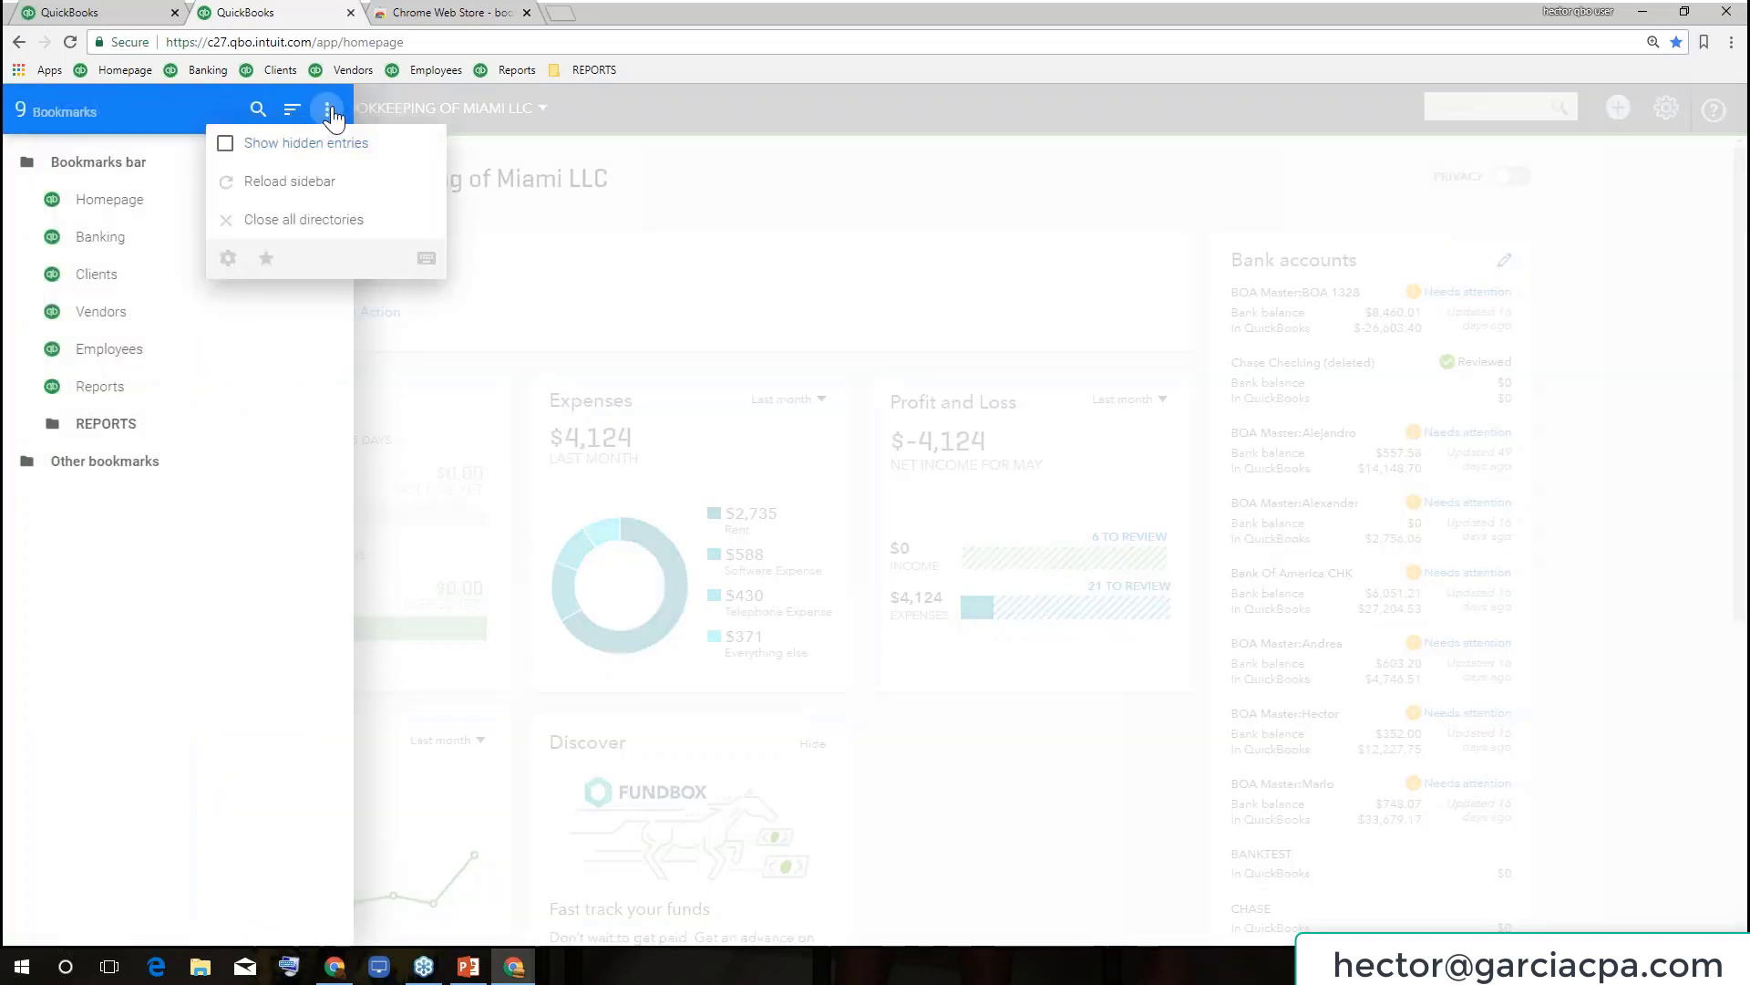
left_click(260, 144)
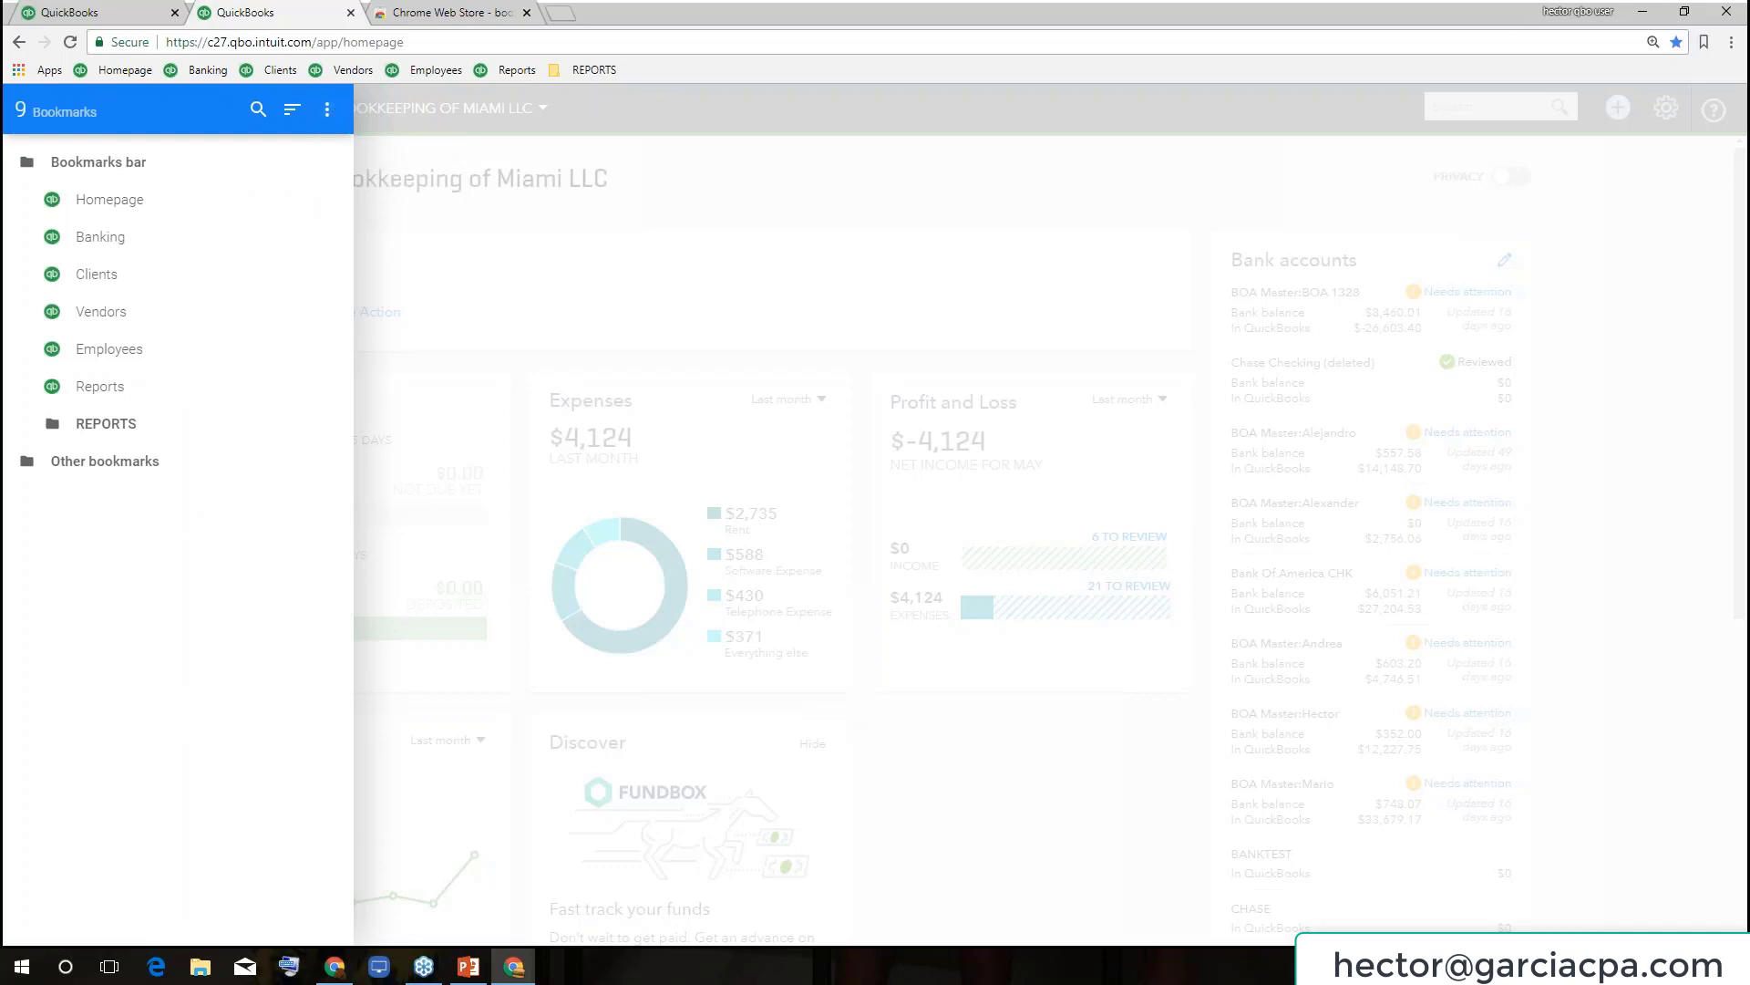
Open the Bookmark Sidebar extension's options page.
left_click(1701, 45)
right_click(1701, 46)
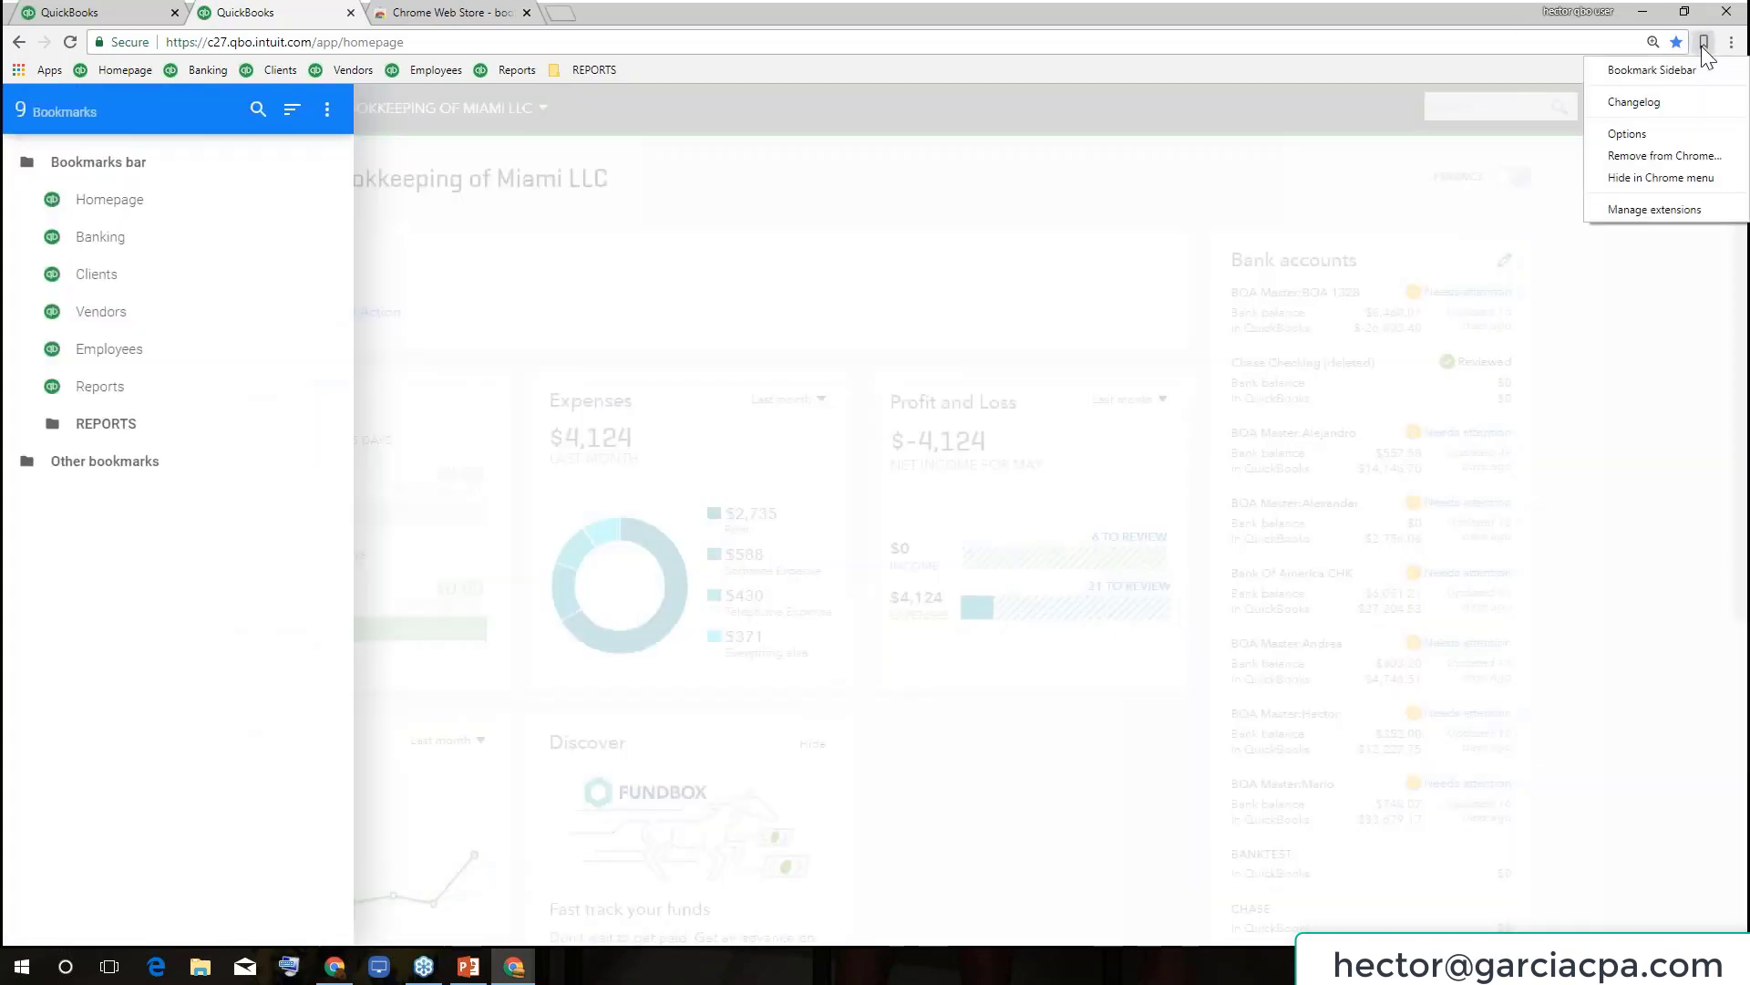
left_click(1632, 134)
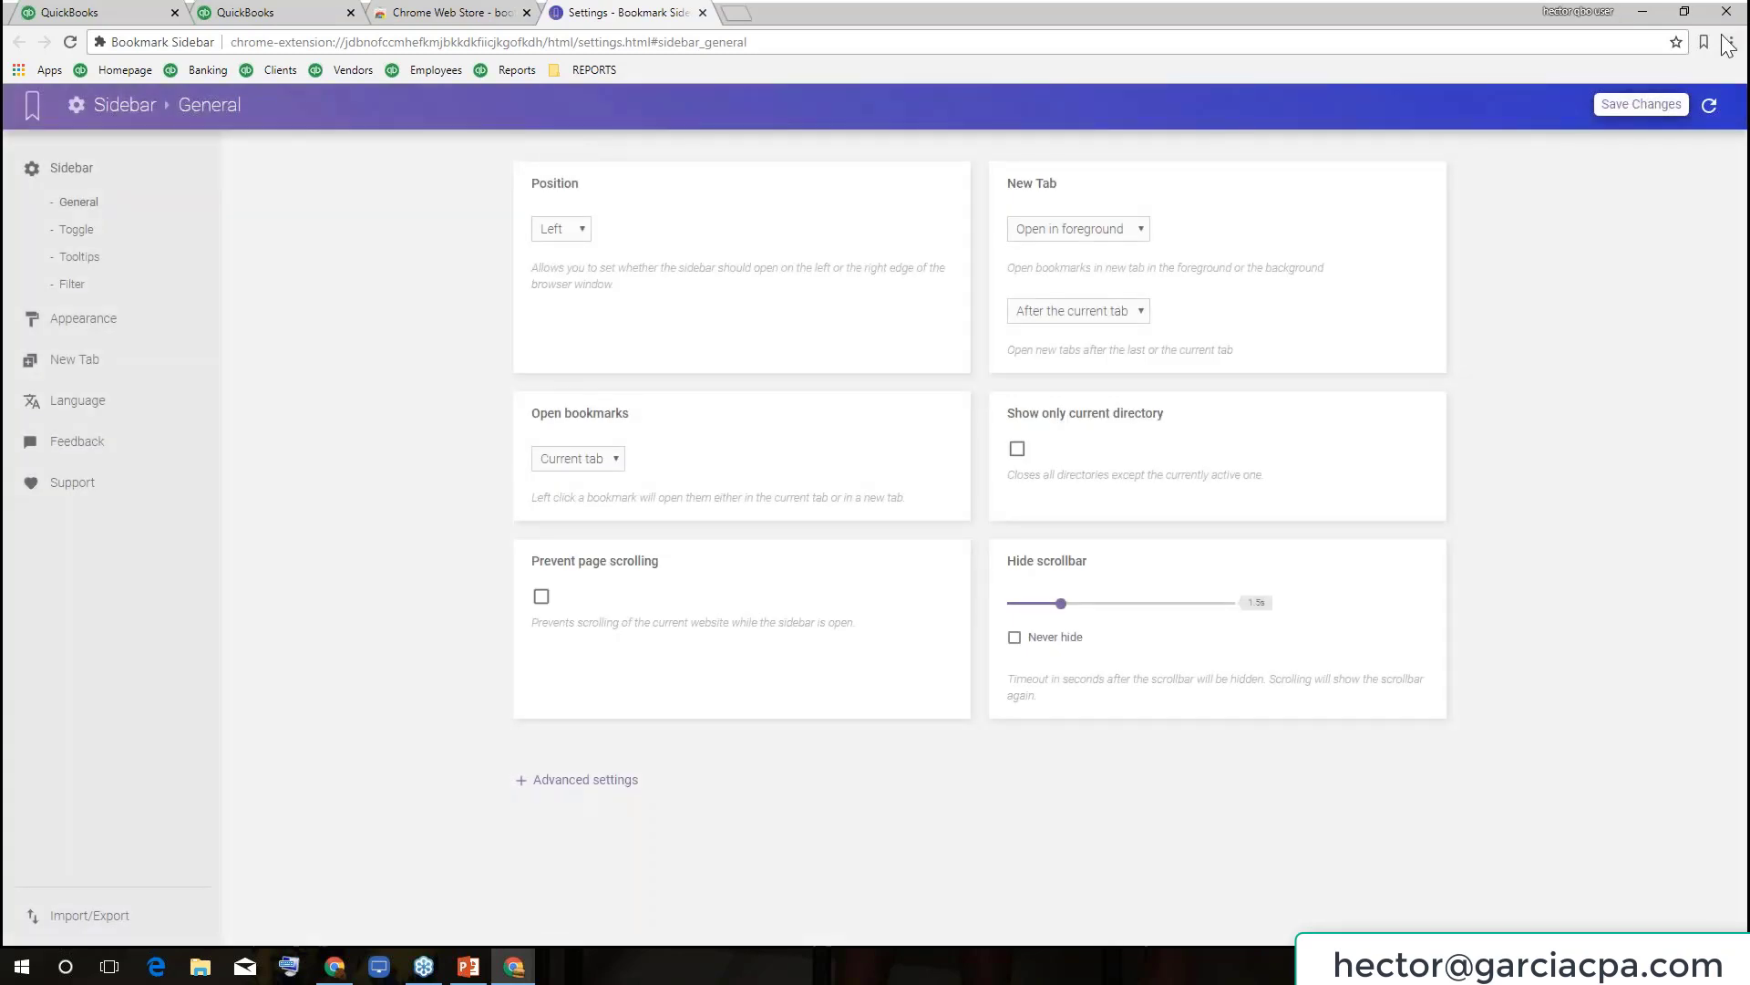
right_click(1703, 42)
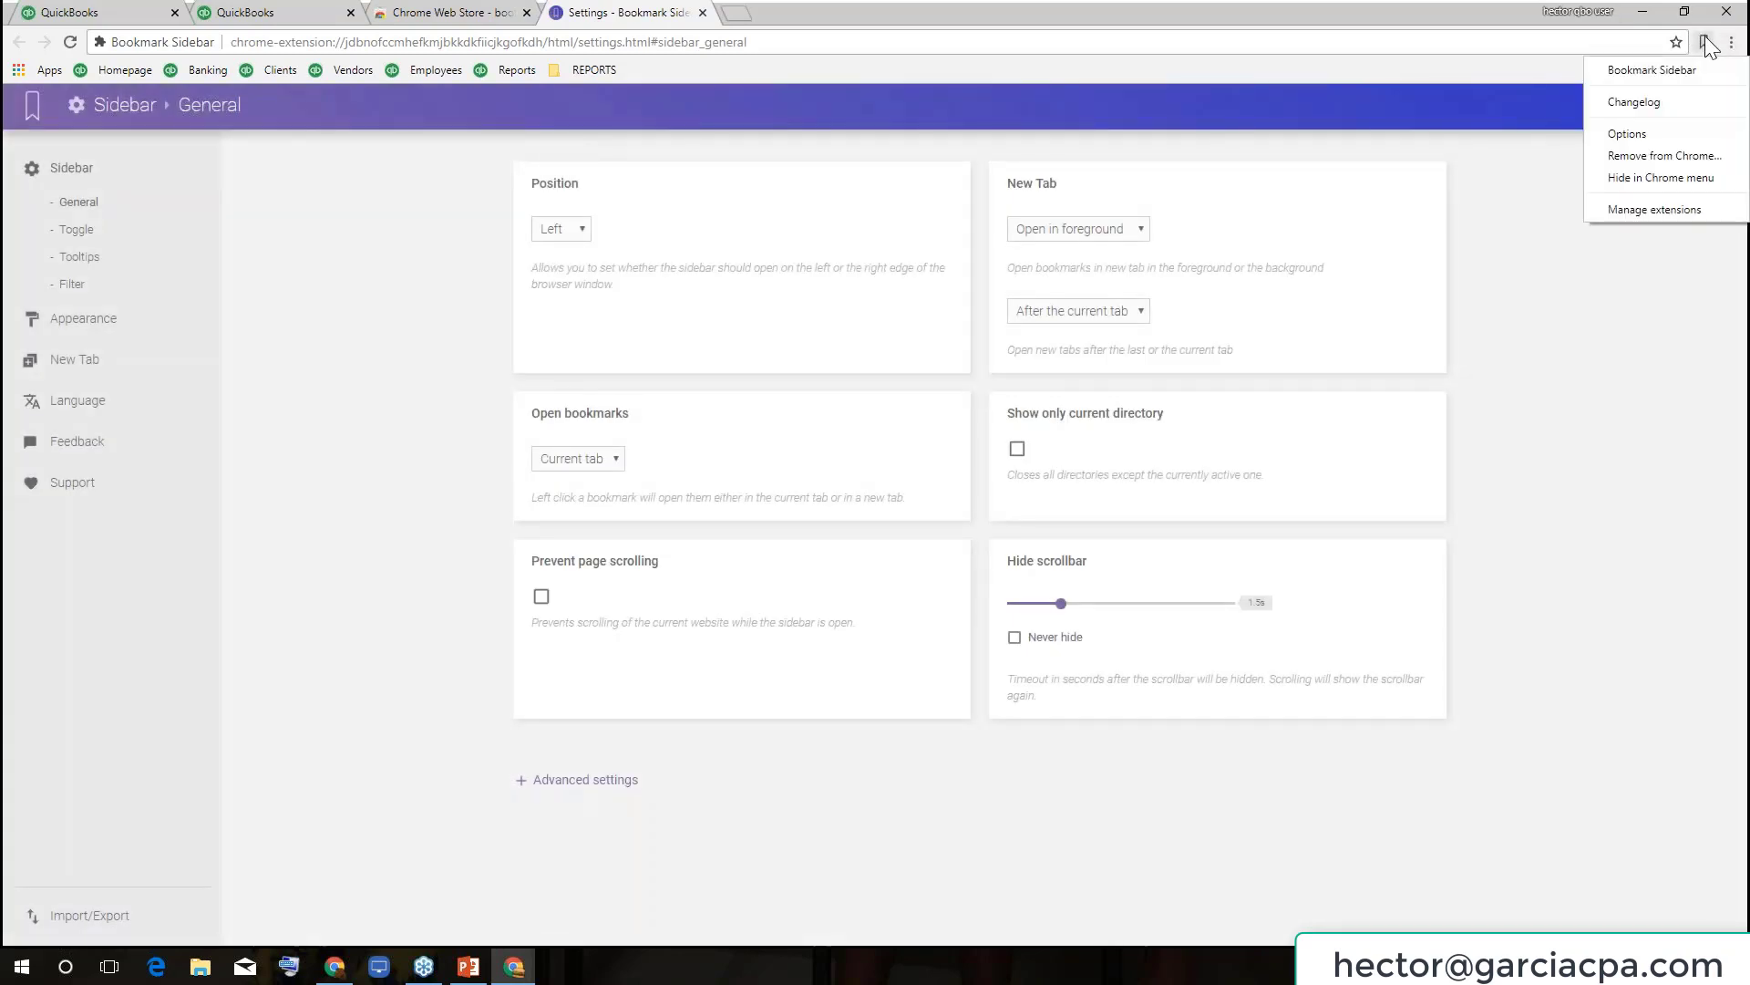
left_click(215, 450)
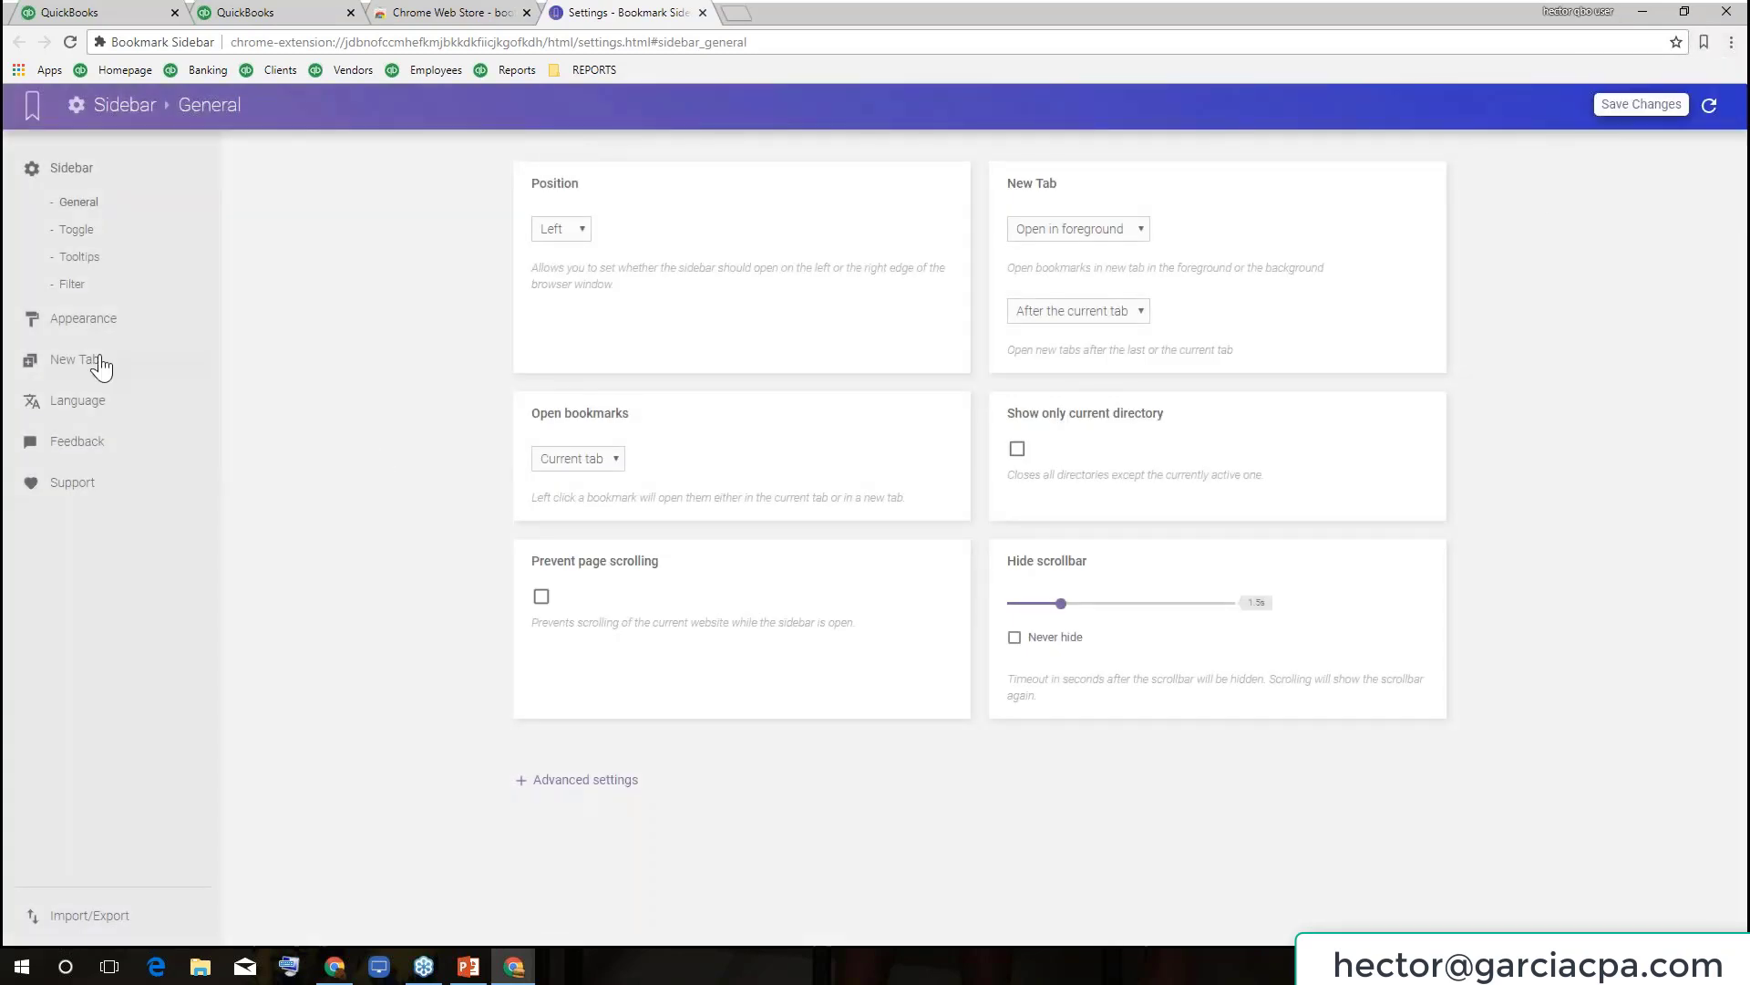
Look through the General and Sidebar pages of the extension's Appearance settings.
left_click(80, 324)
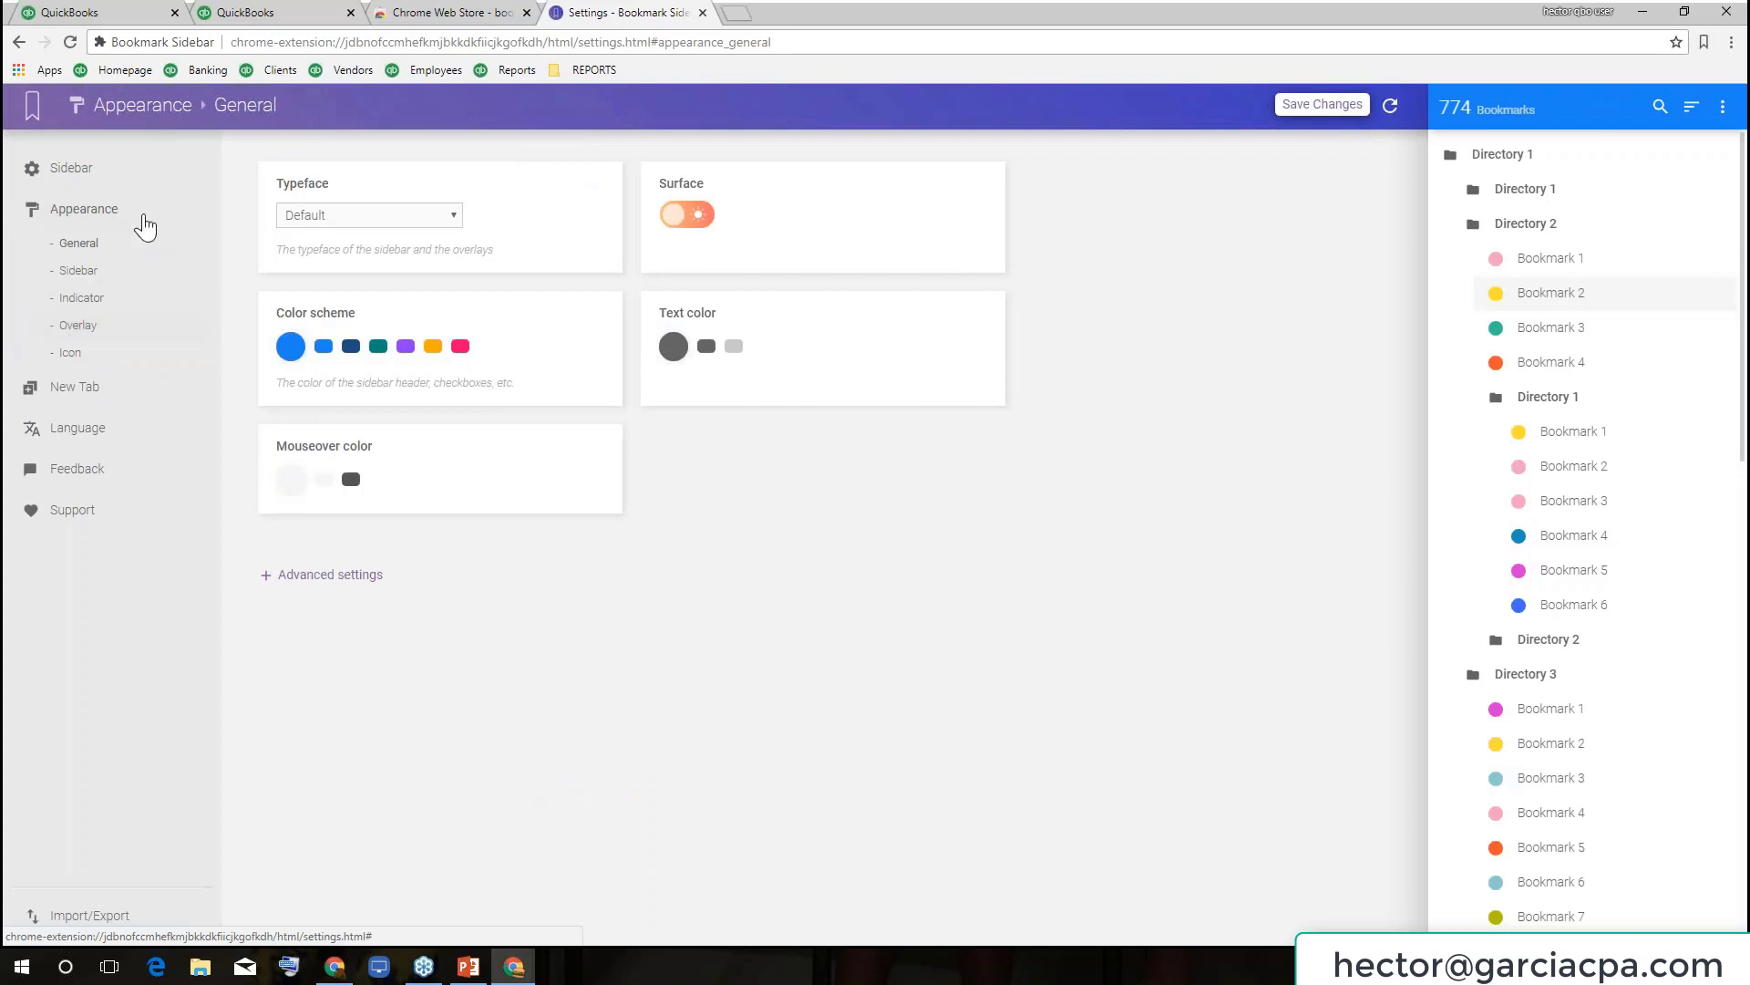
left_click(80, 273)
left_click(80, 243)
Set the sidebar's position to Right in its general settings and save the changes.
left_click(73, 171)
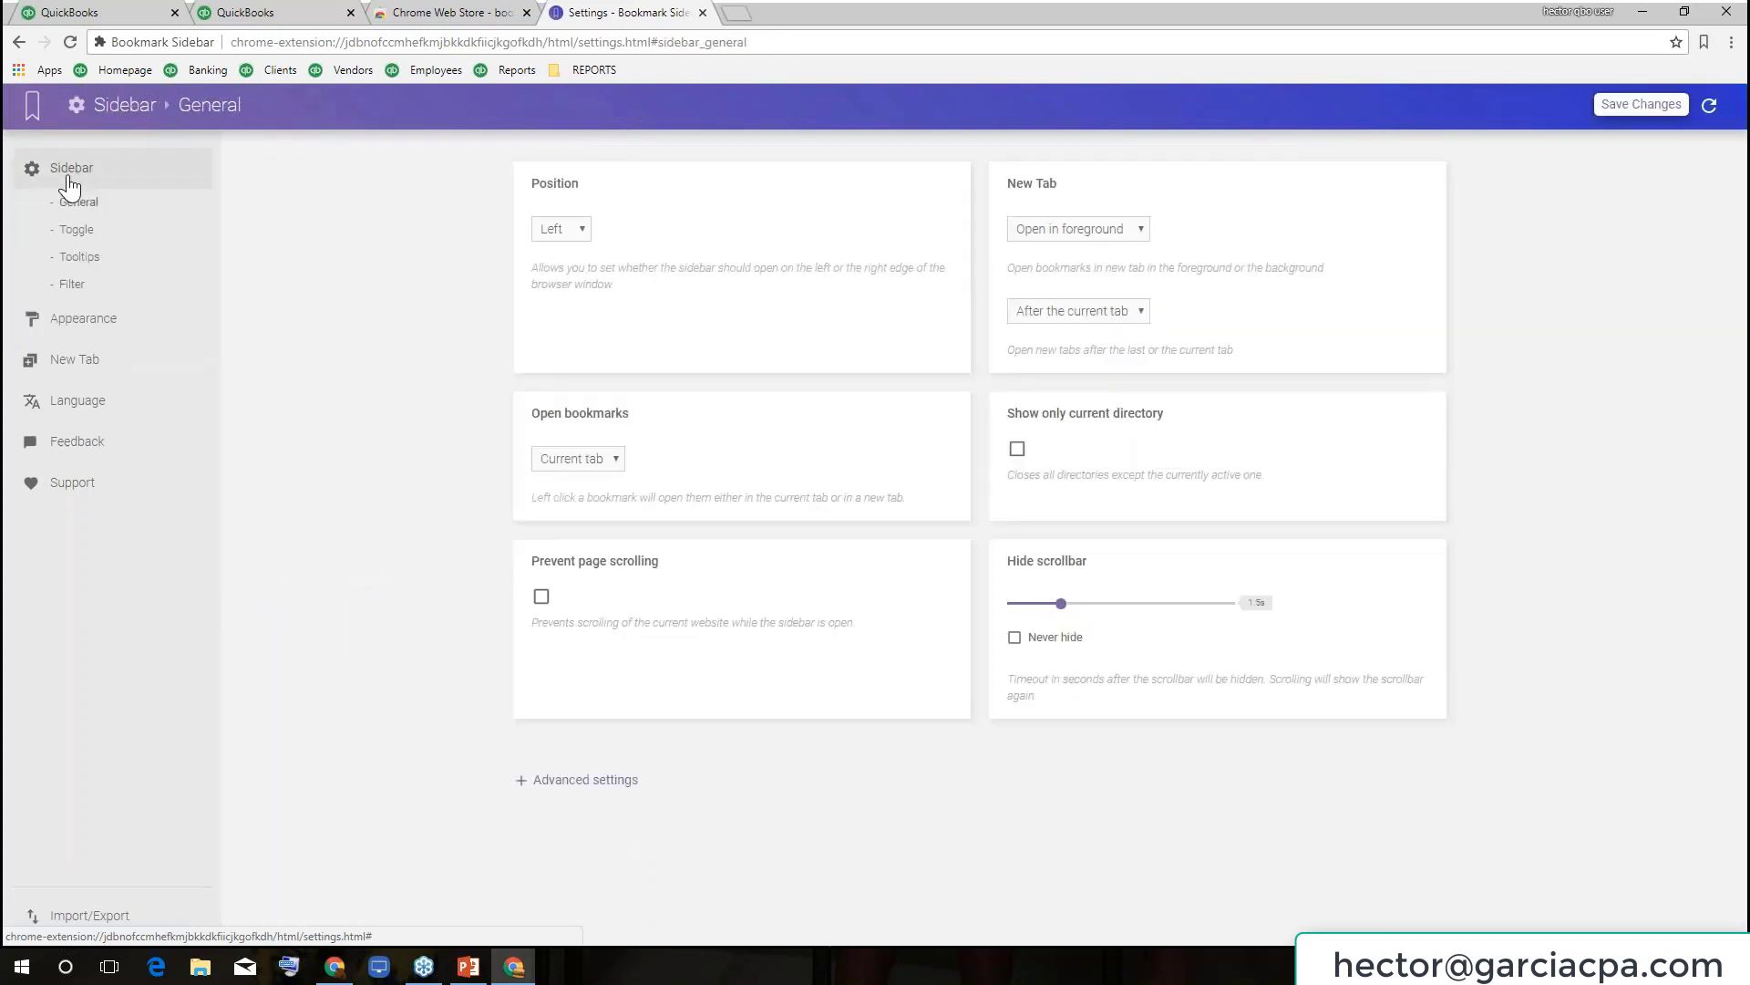
left_click(552, 230)
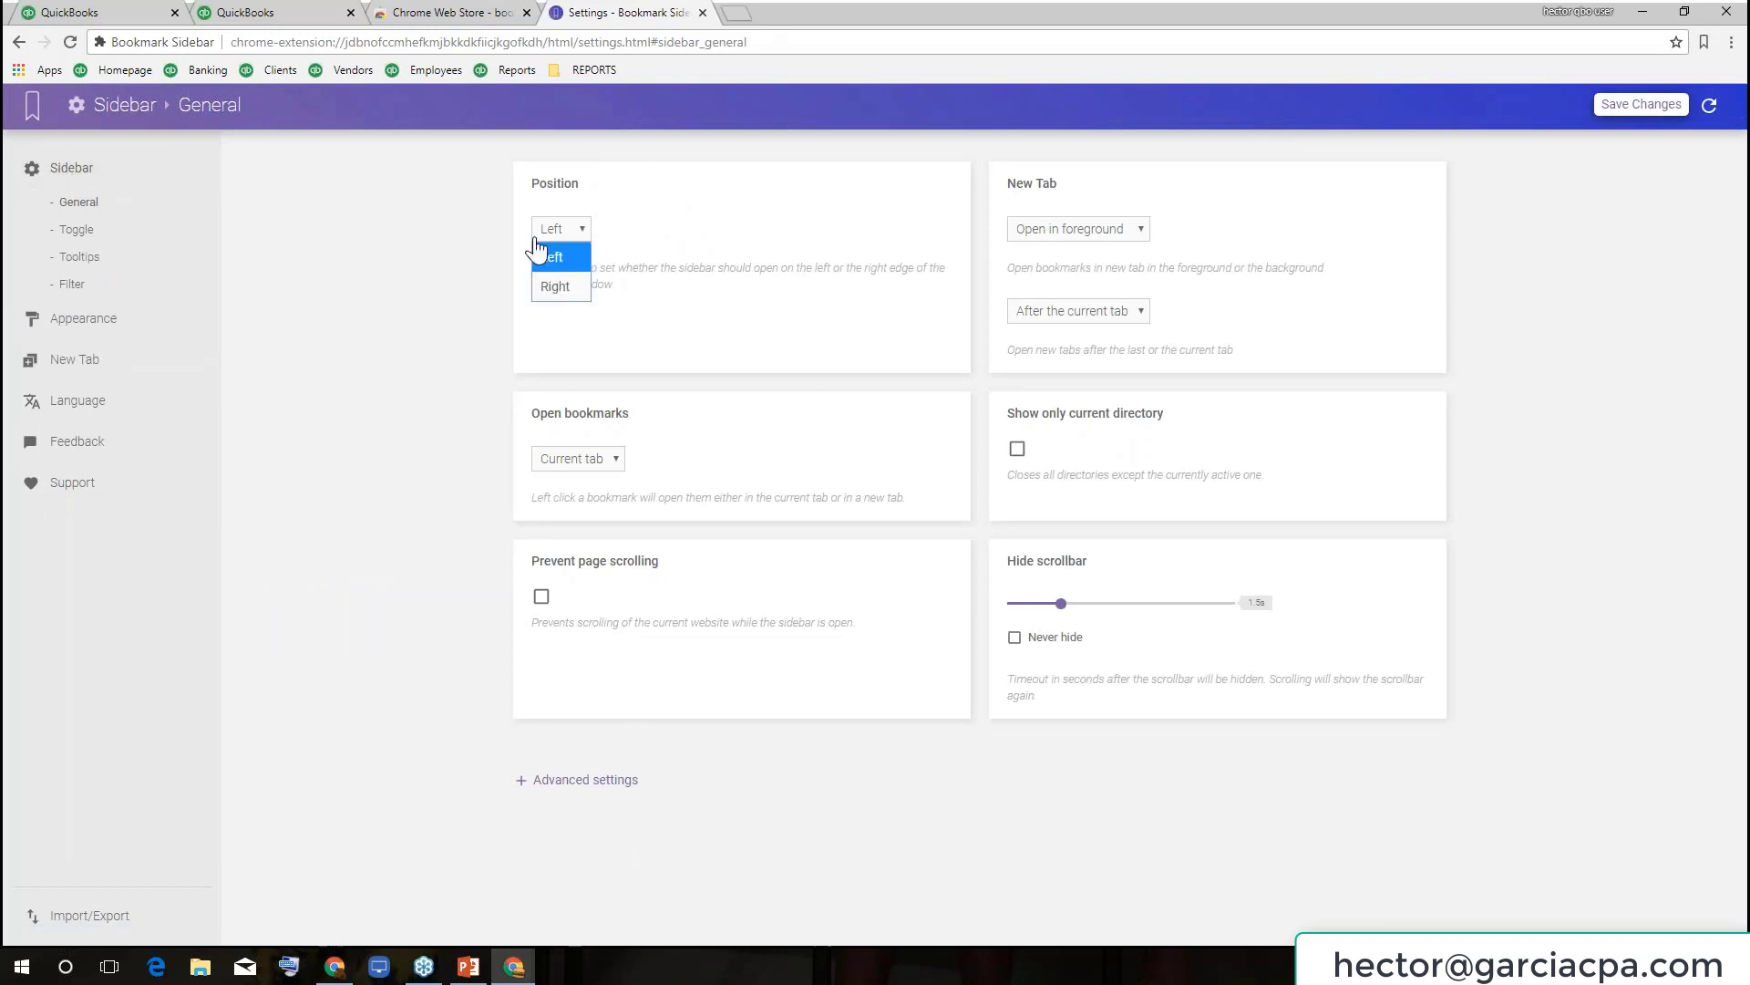
left_click(571, 288)
left_click(1640, 104)
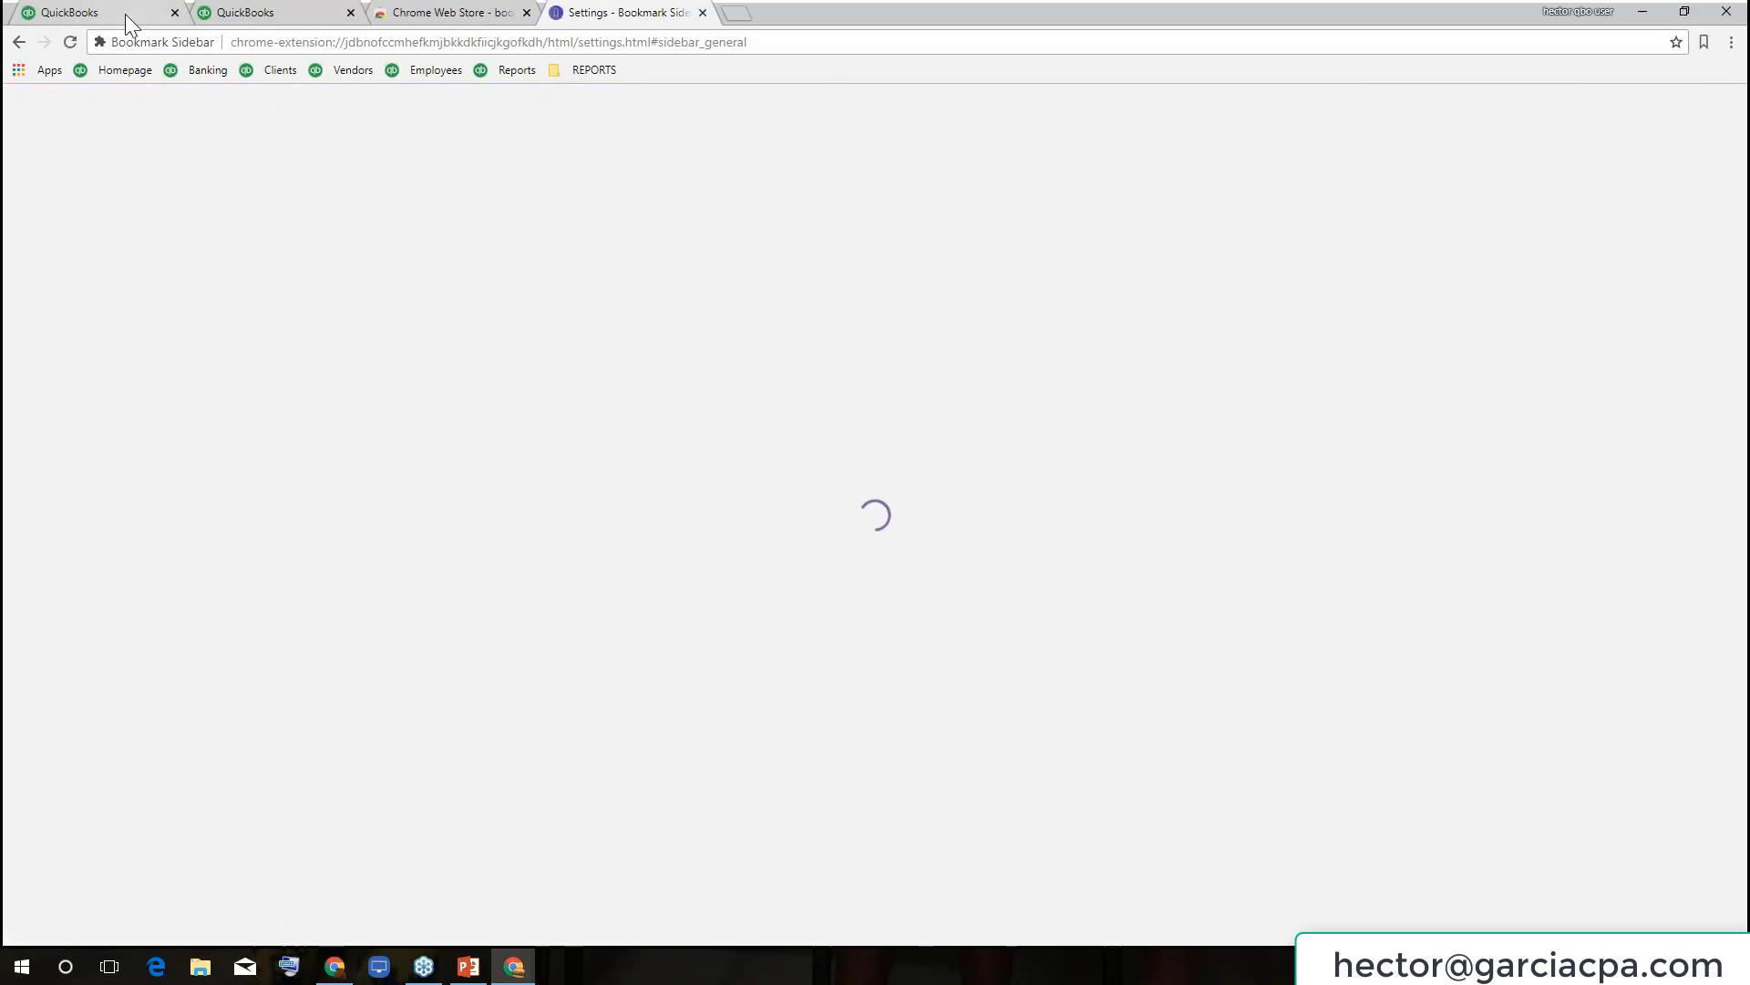
Return to the QuickBooks dashboard in the first tab, enlarge the page one zoom level, and reveal the bookmark sidebar indicator.
left_click(124, 12)
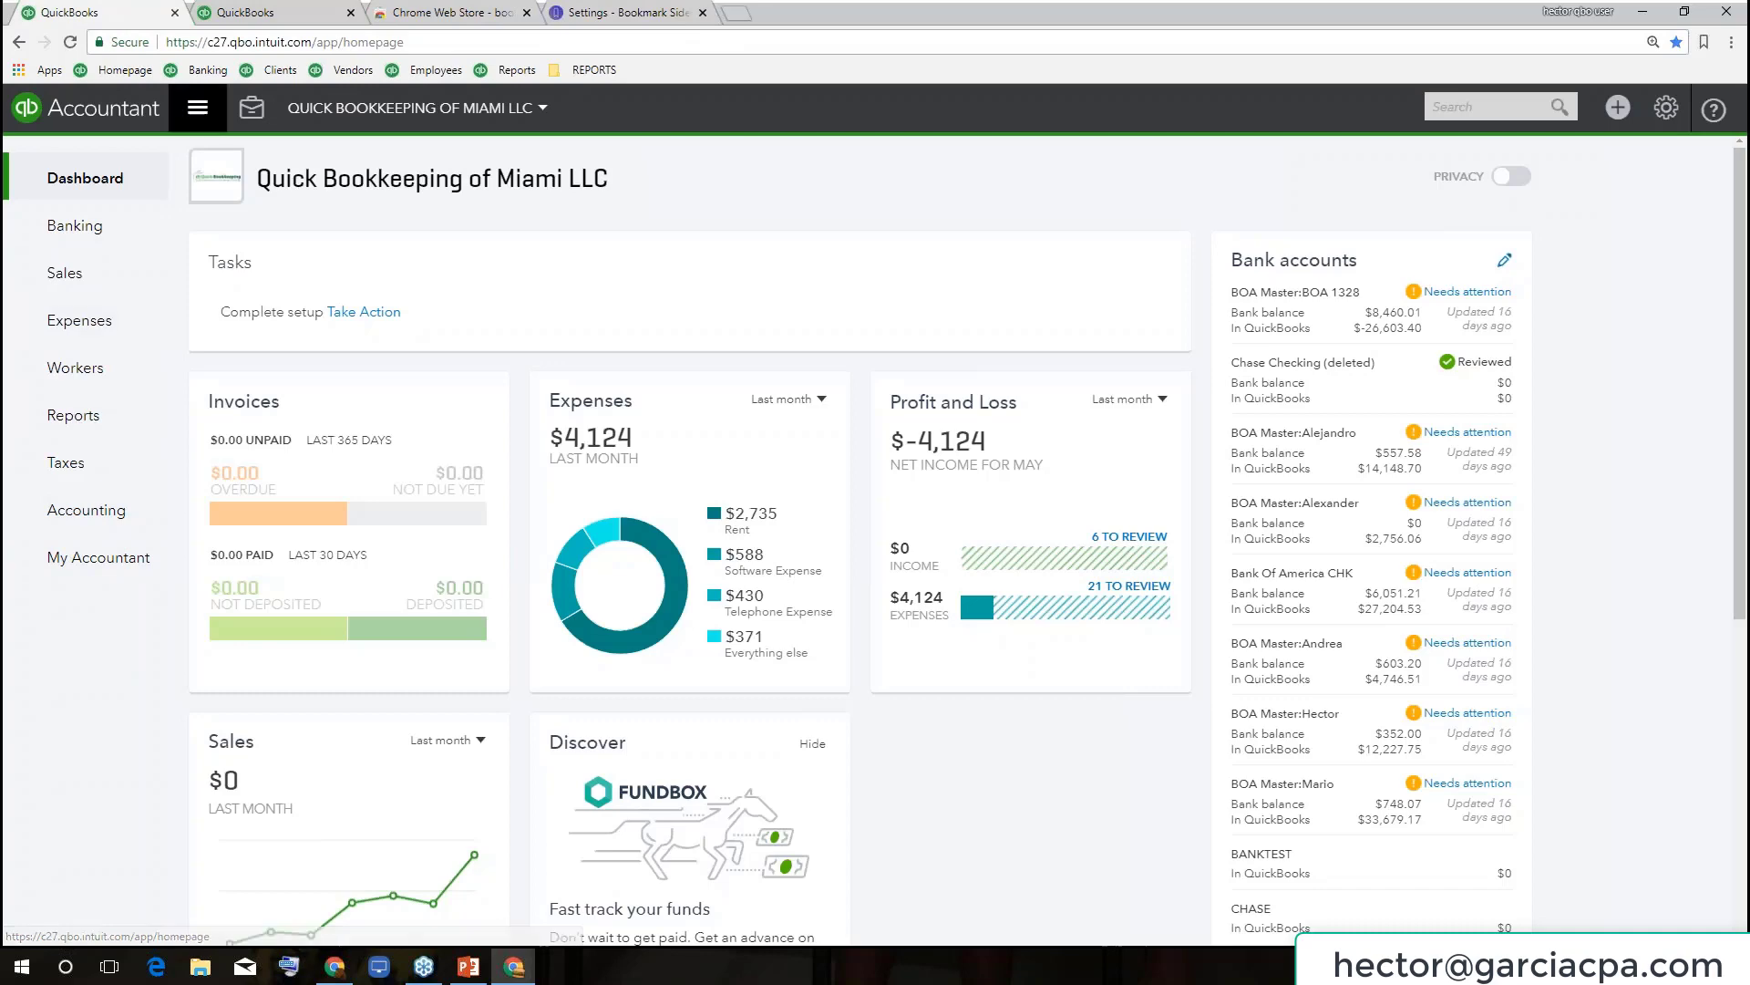
left_click(198, 107)
left_click(27, 110)
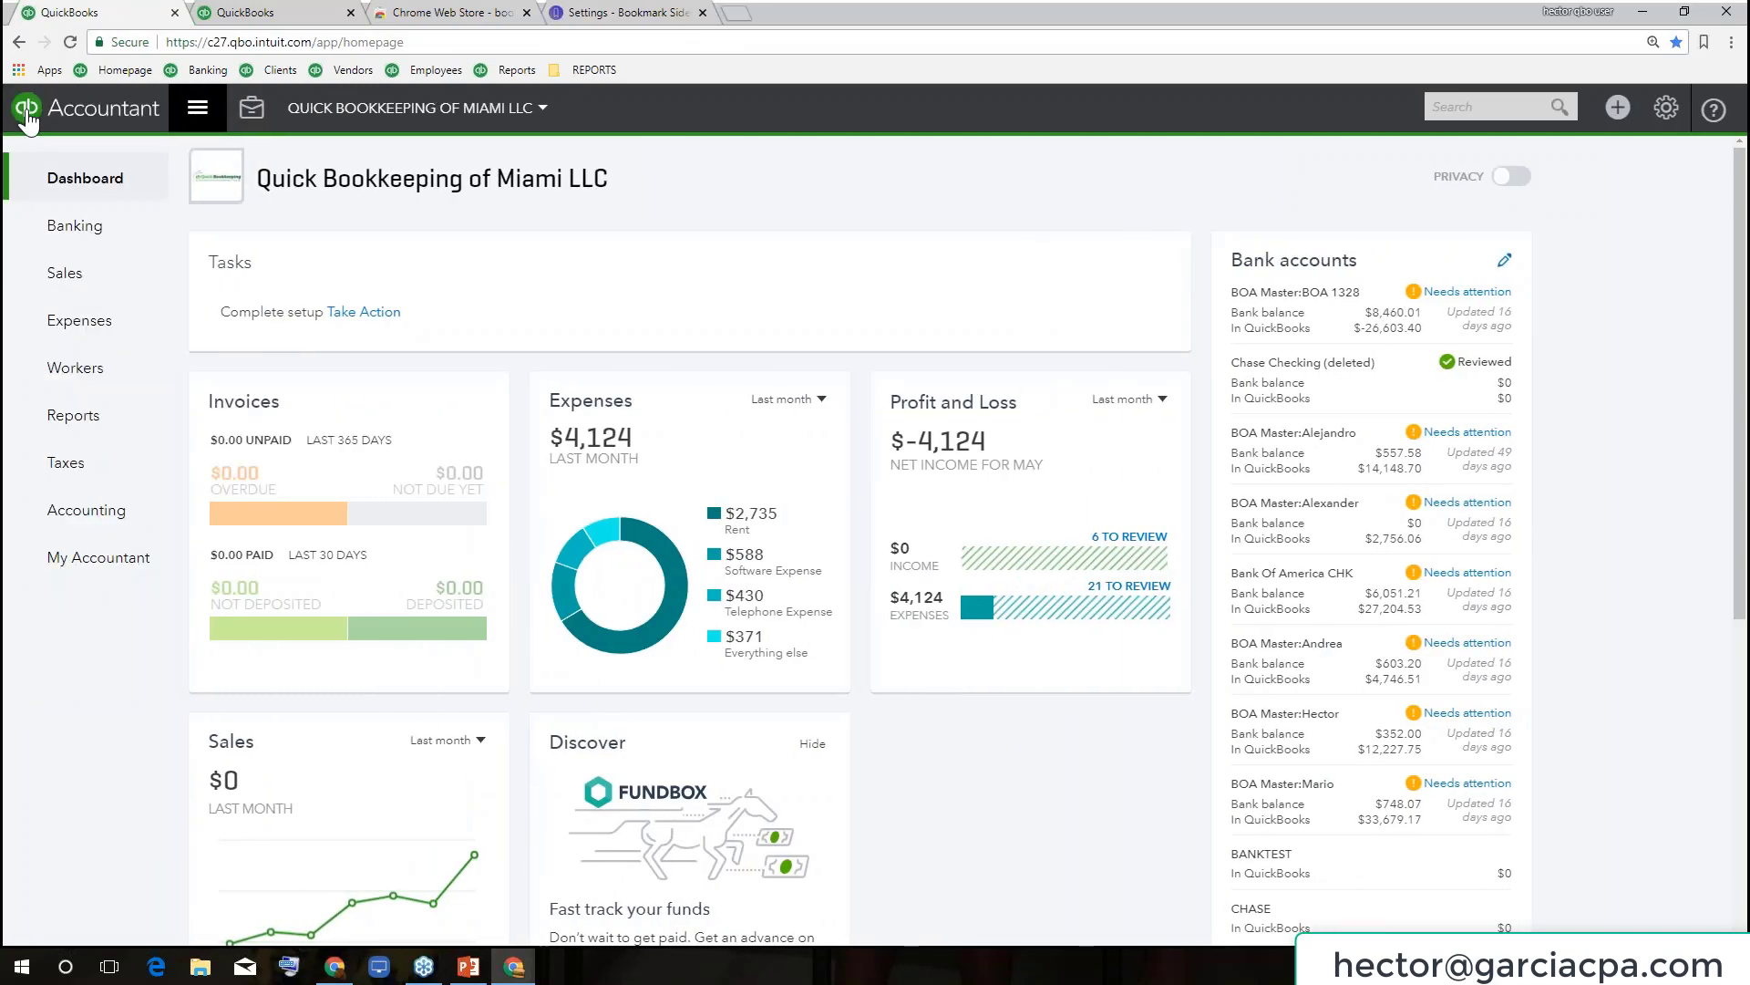
key("ctrl+plus")
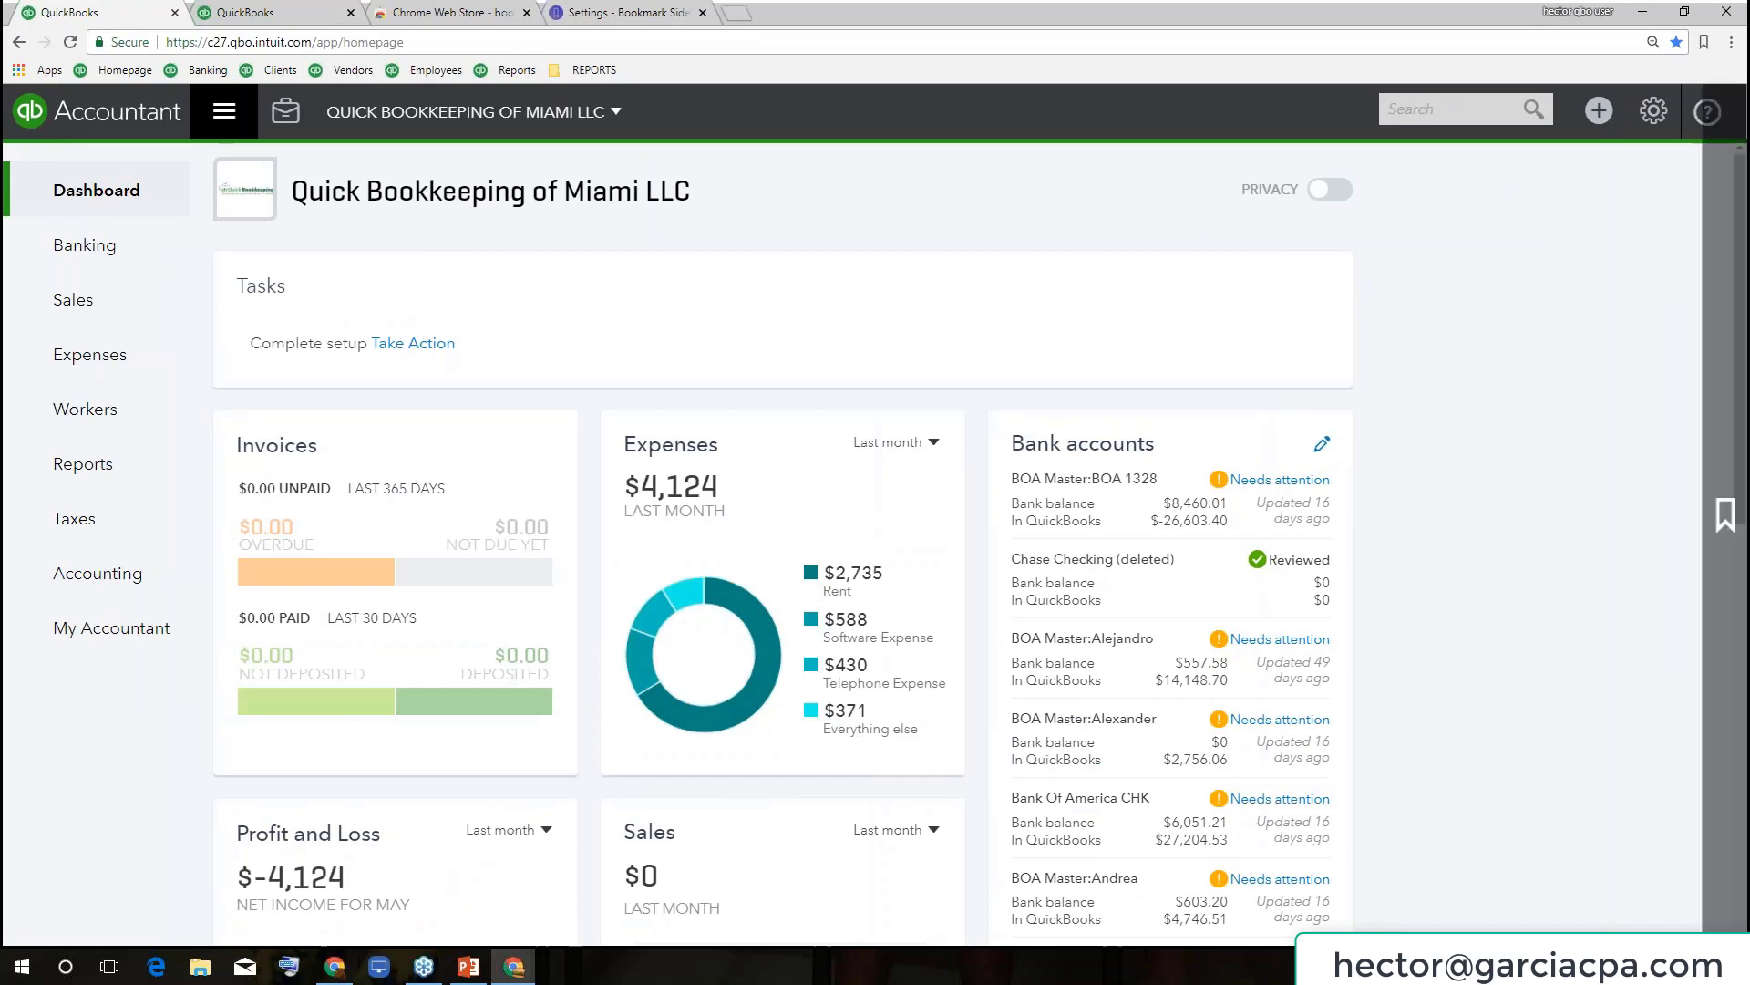
mouse_move(1737, 515)
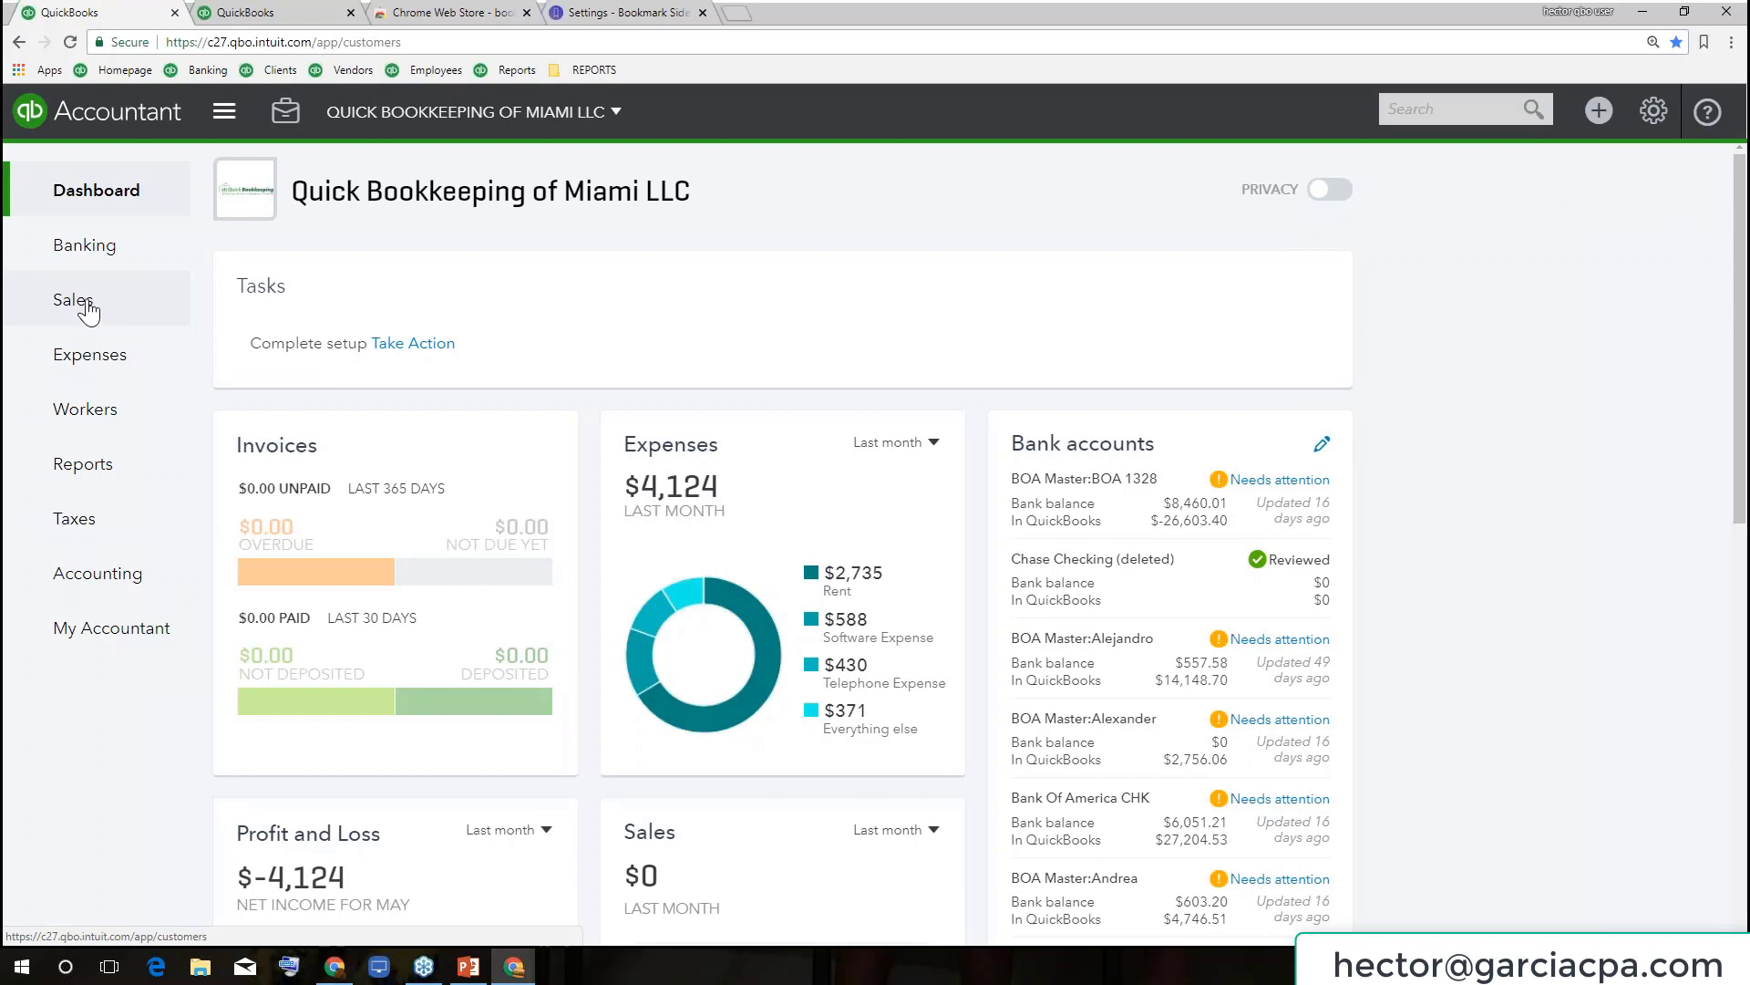
Go to the Sales section's Clients page, and open the Clients bookmark from the bookmark sidebar.
left_click(75, 308)
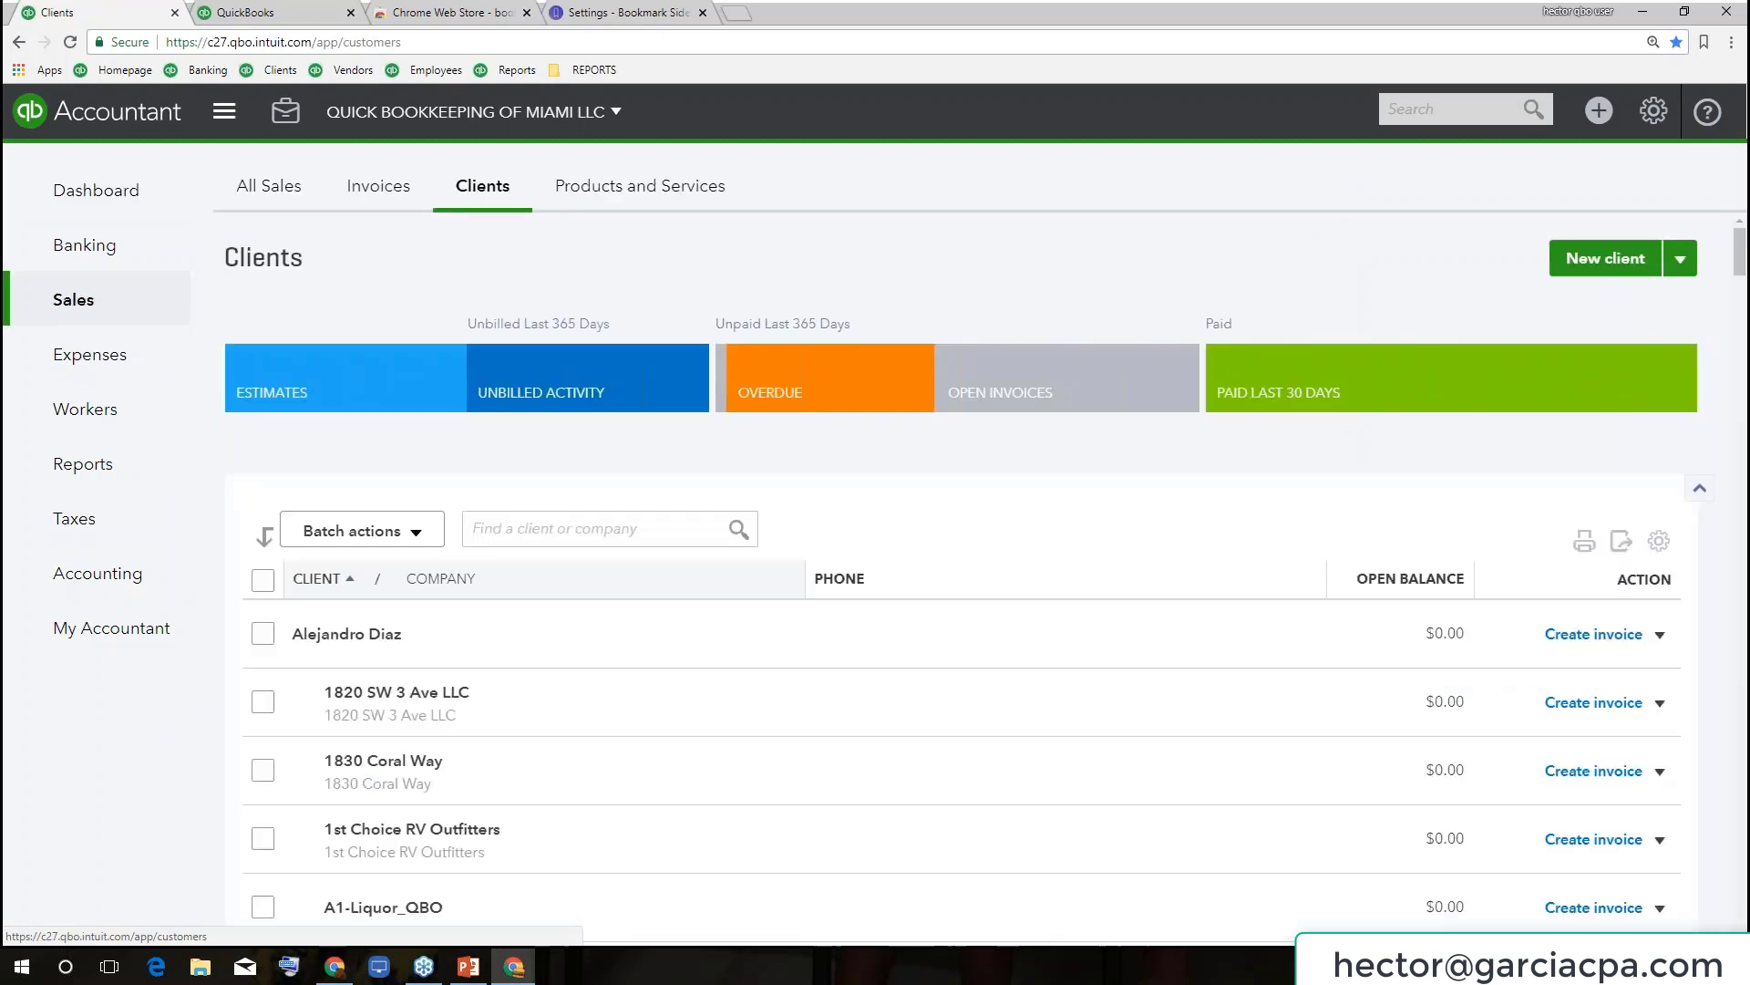
mouse_move(1723, 441)
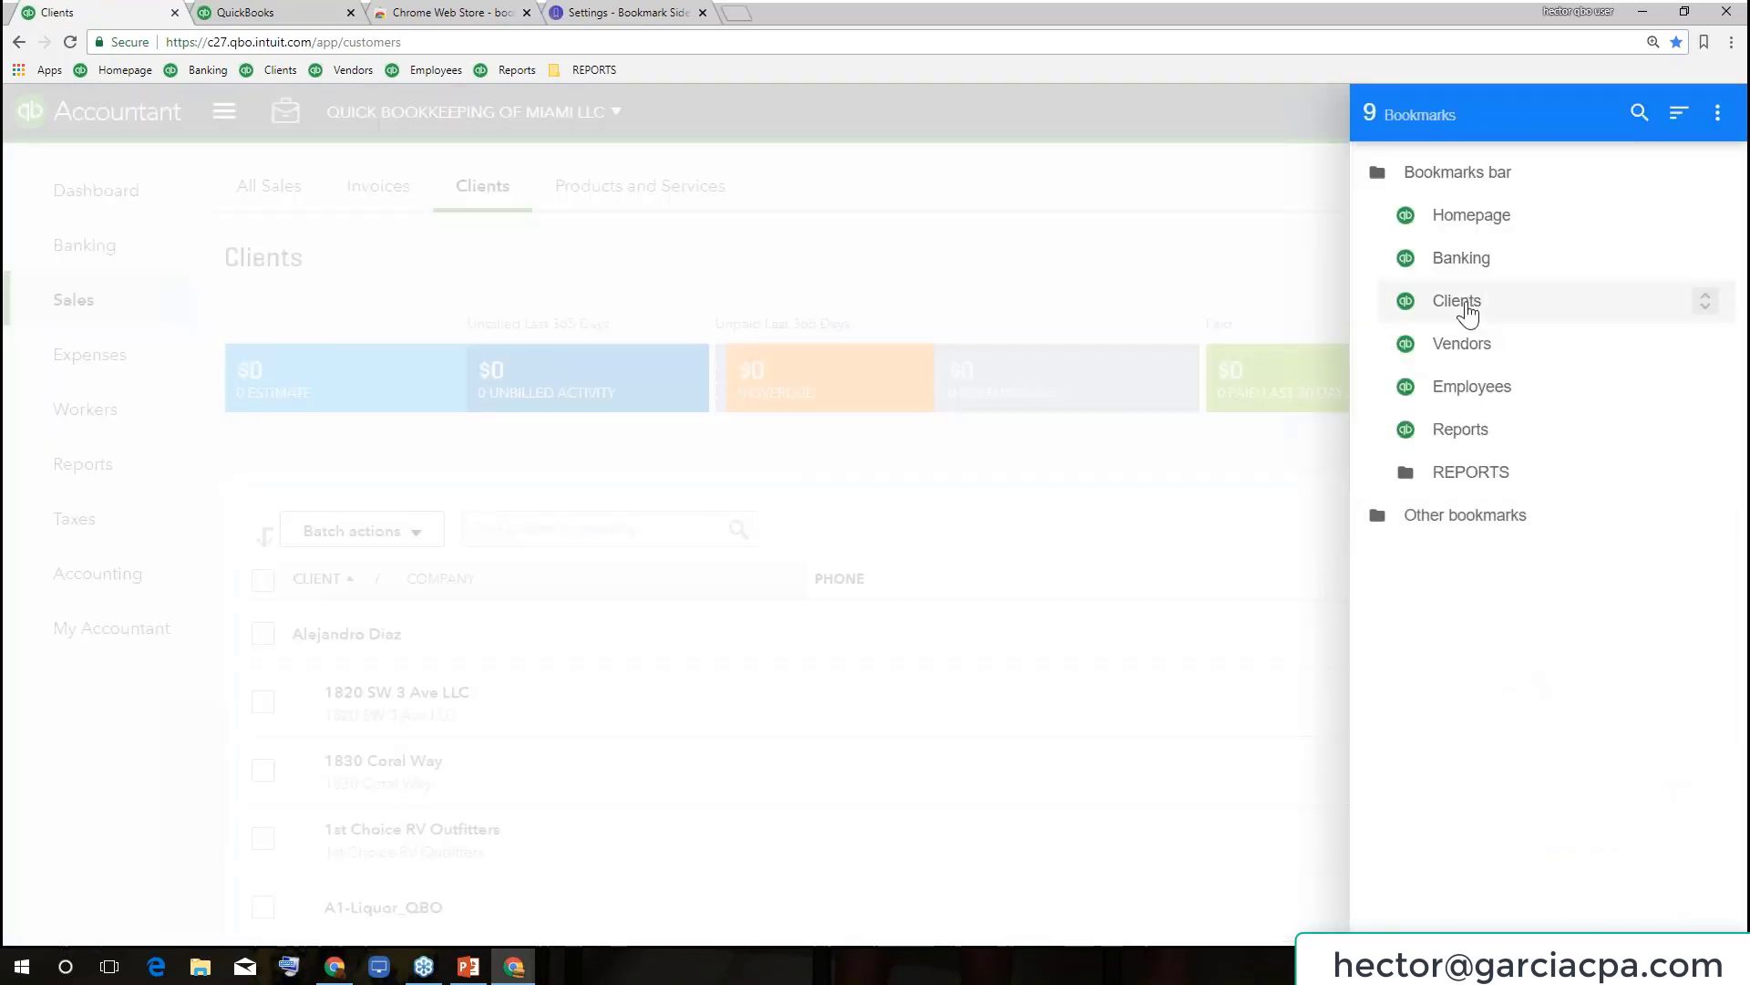
left_click(1463, 305)
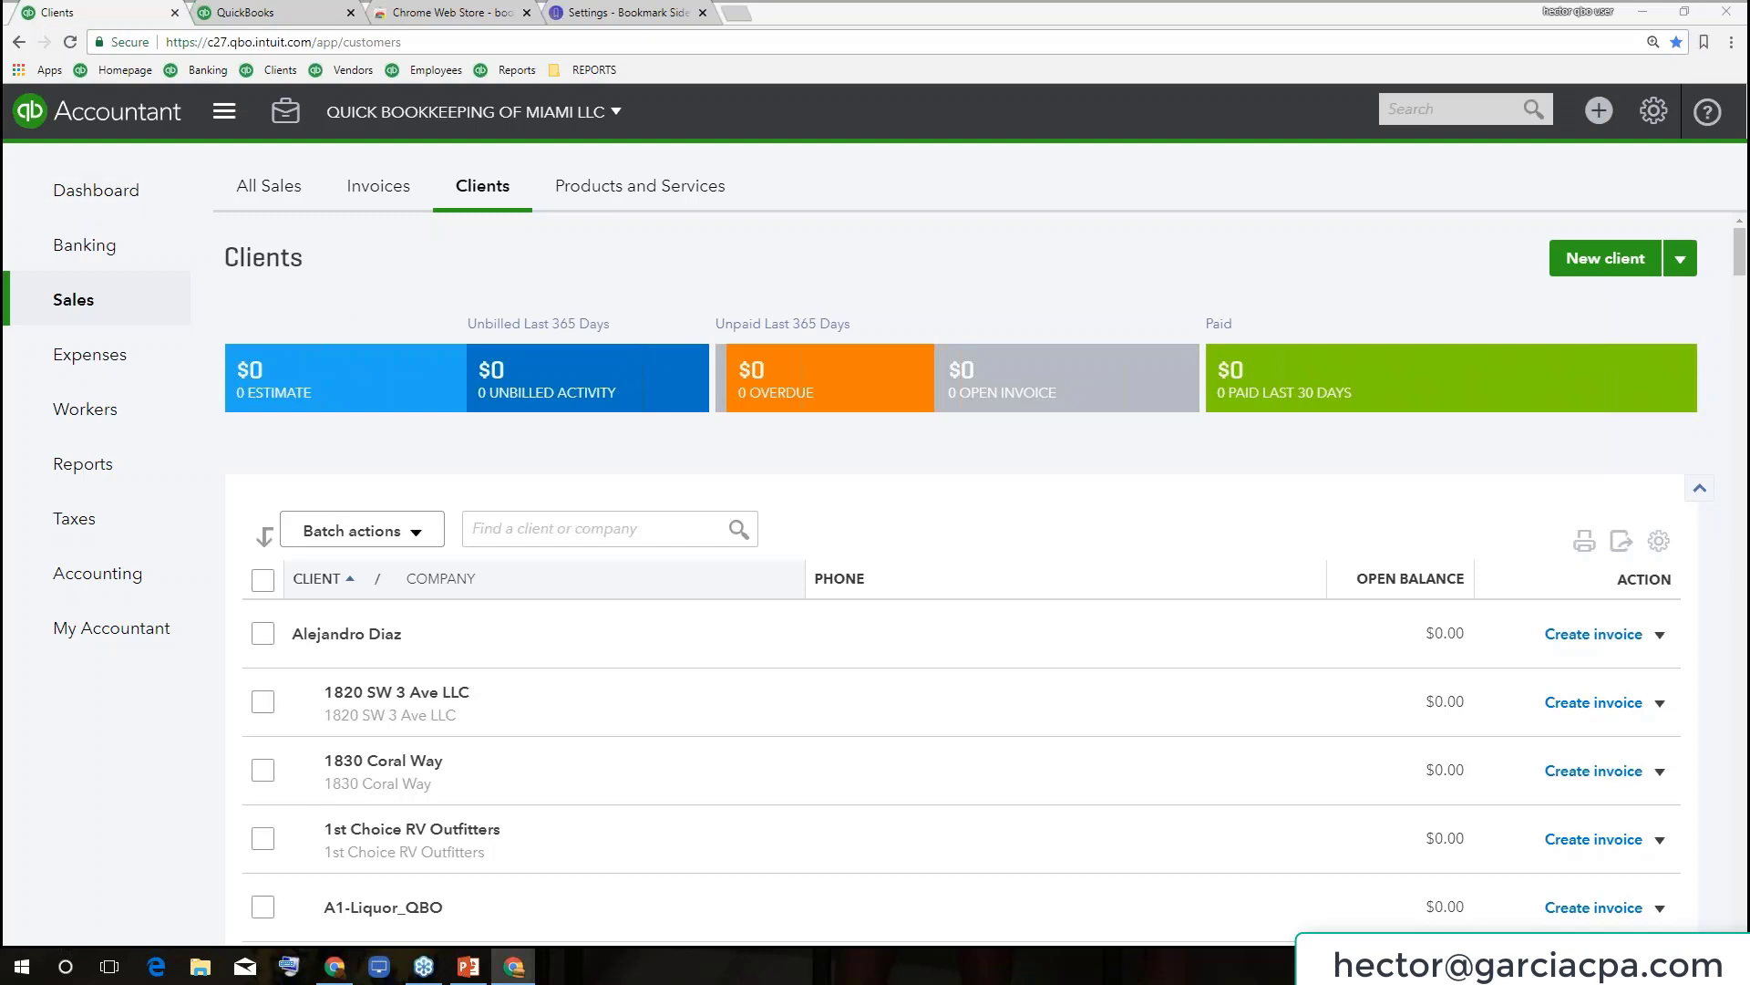
Open the bookmark sidebar on the Clients page and return to the Bookmark Sidebar extension's settings.
mouse_move(1743, 109)
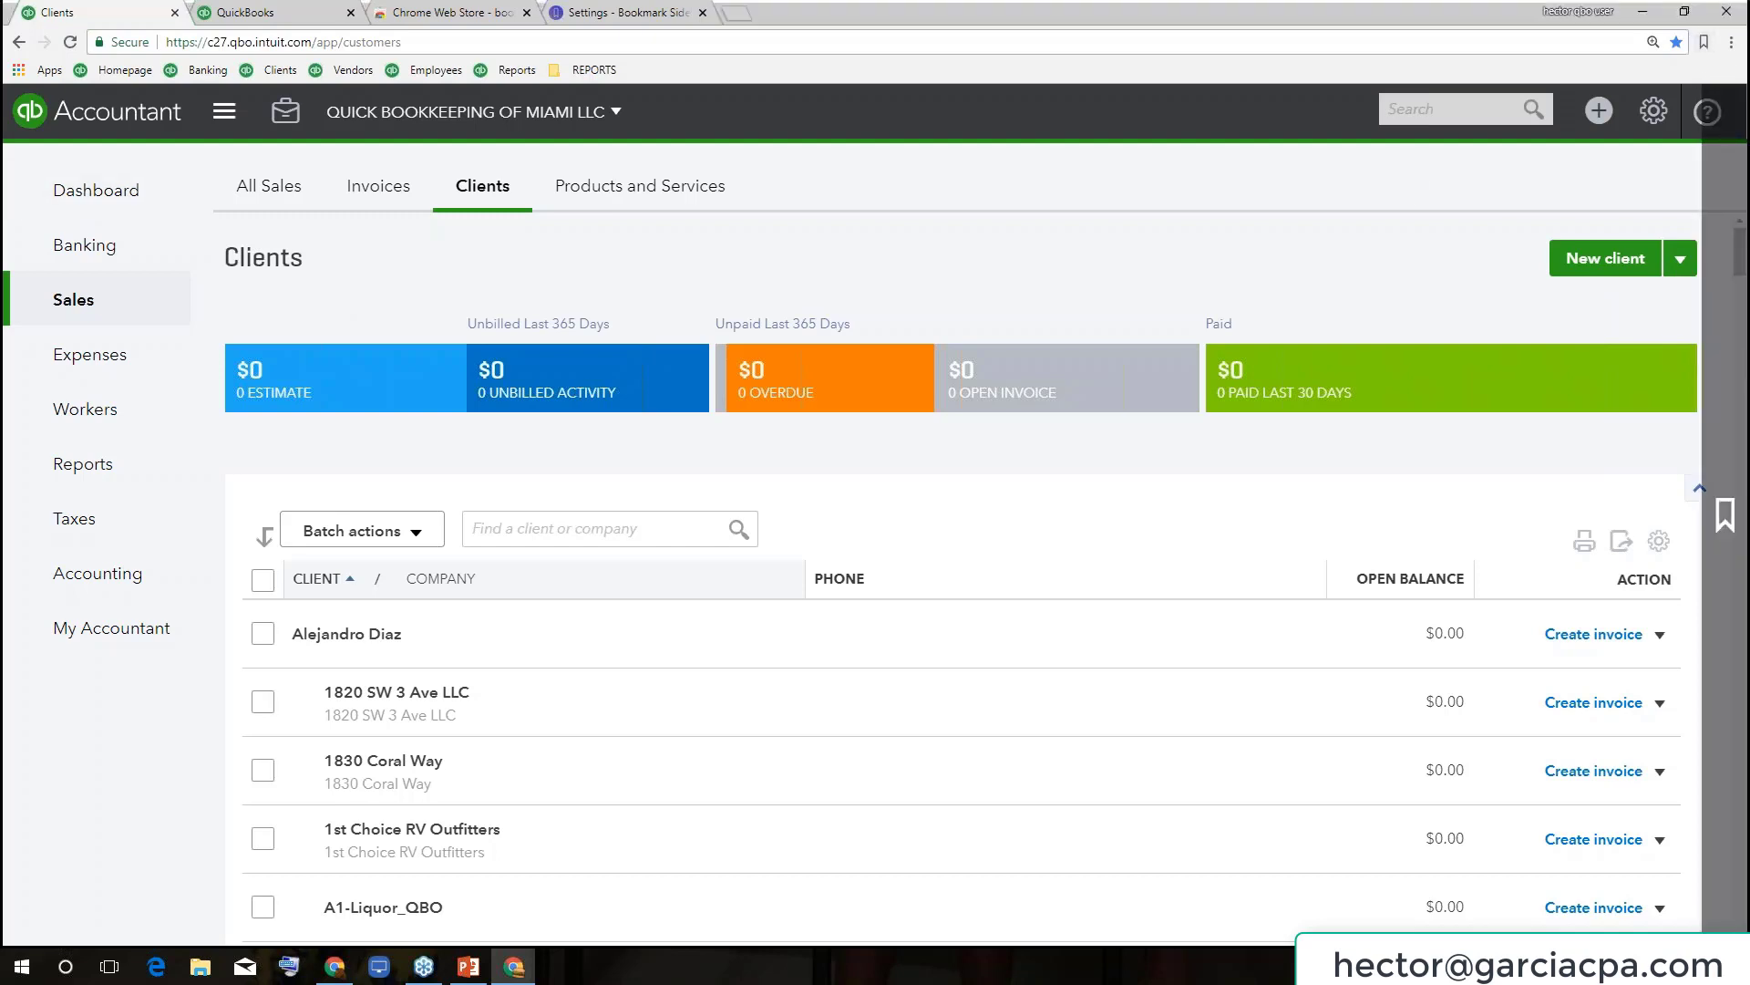
left_click(1737, 242)
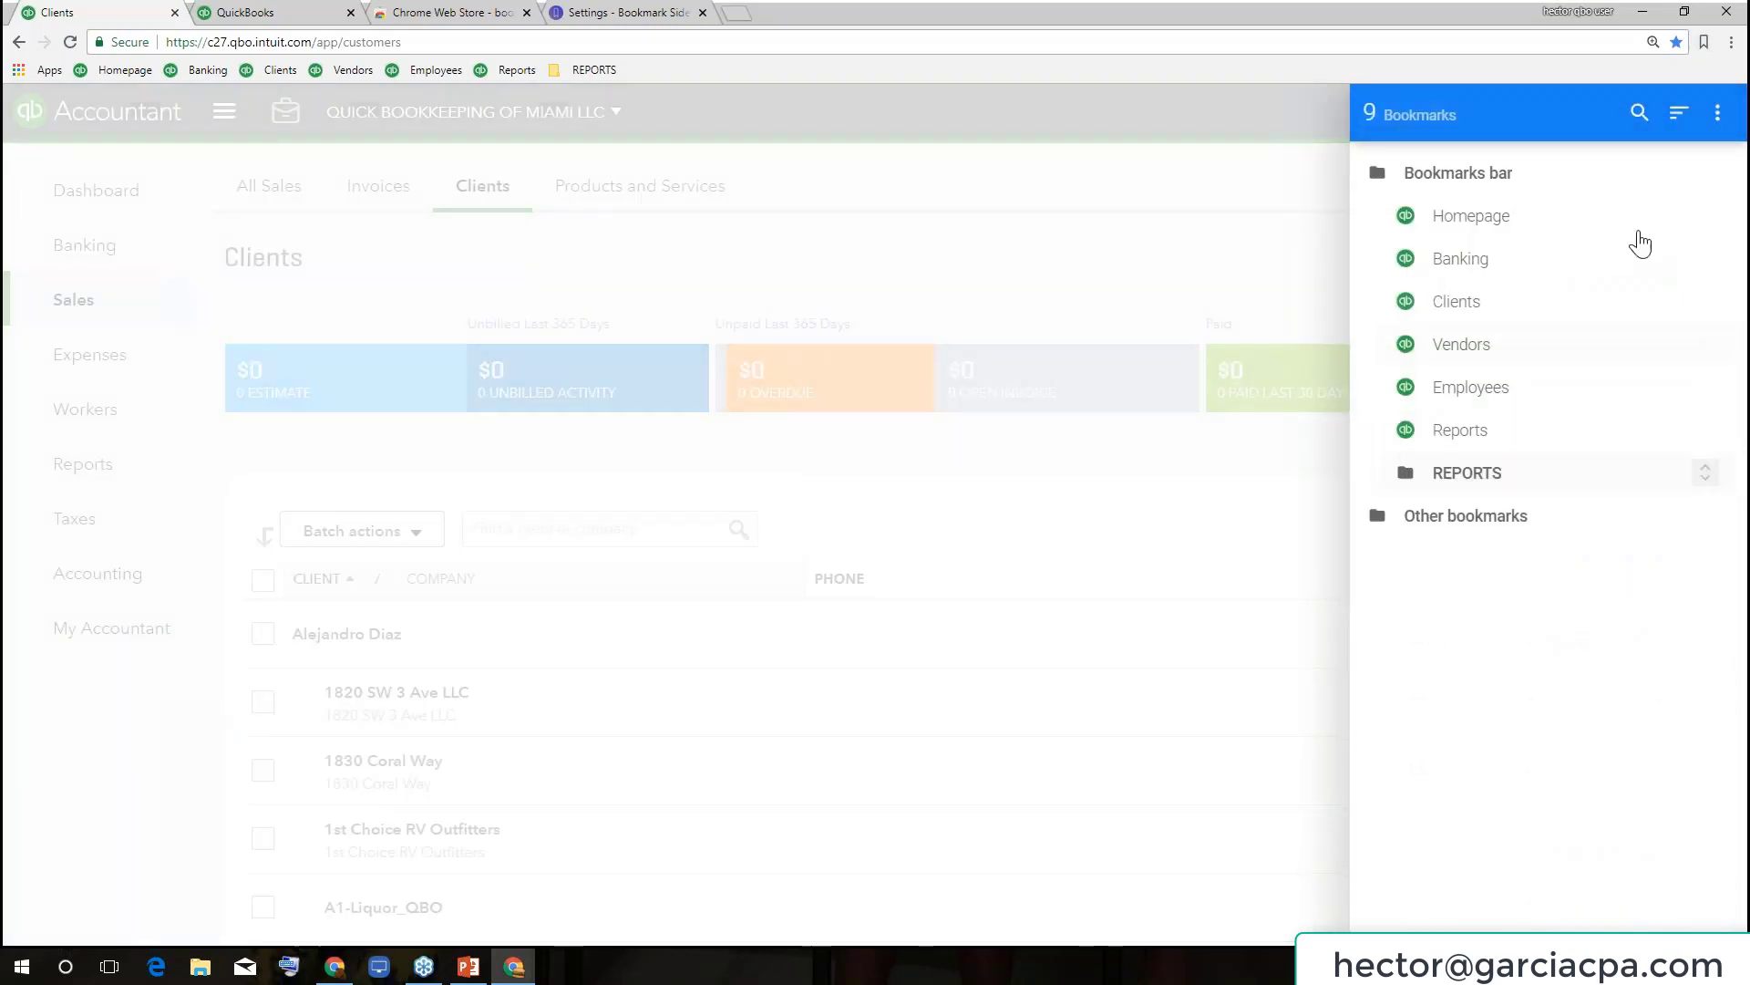
right_click(1715, 43)
left_click(1678, 137)
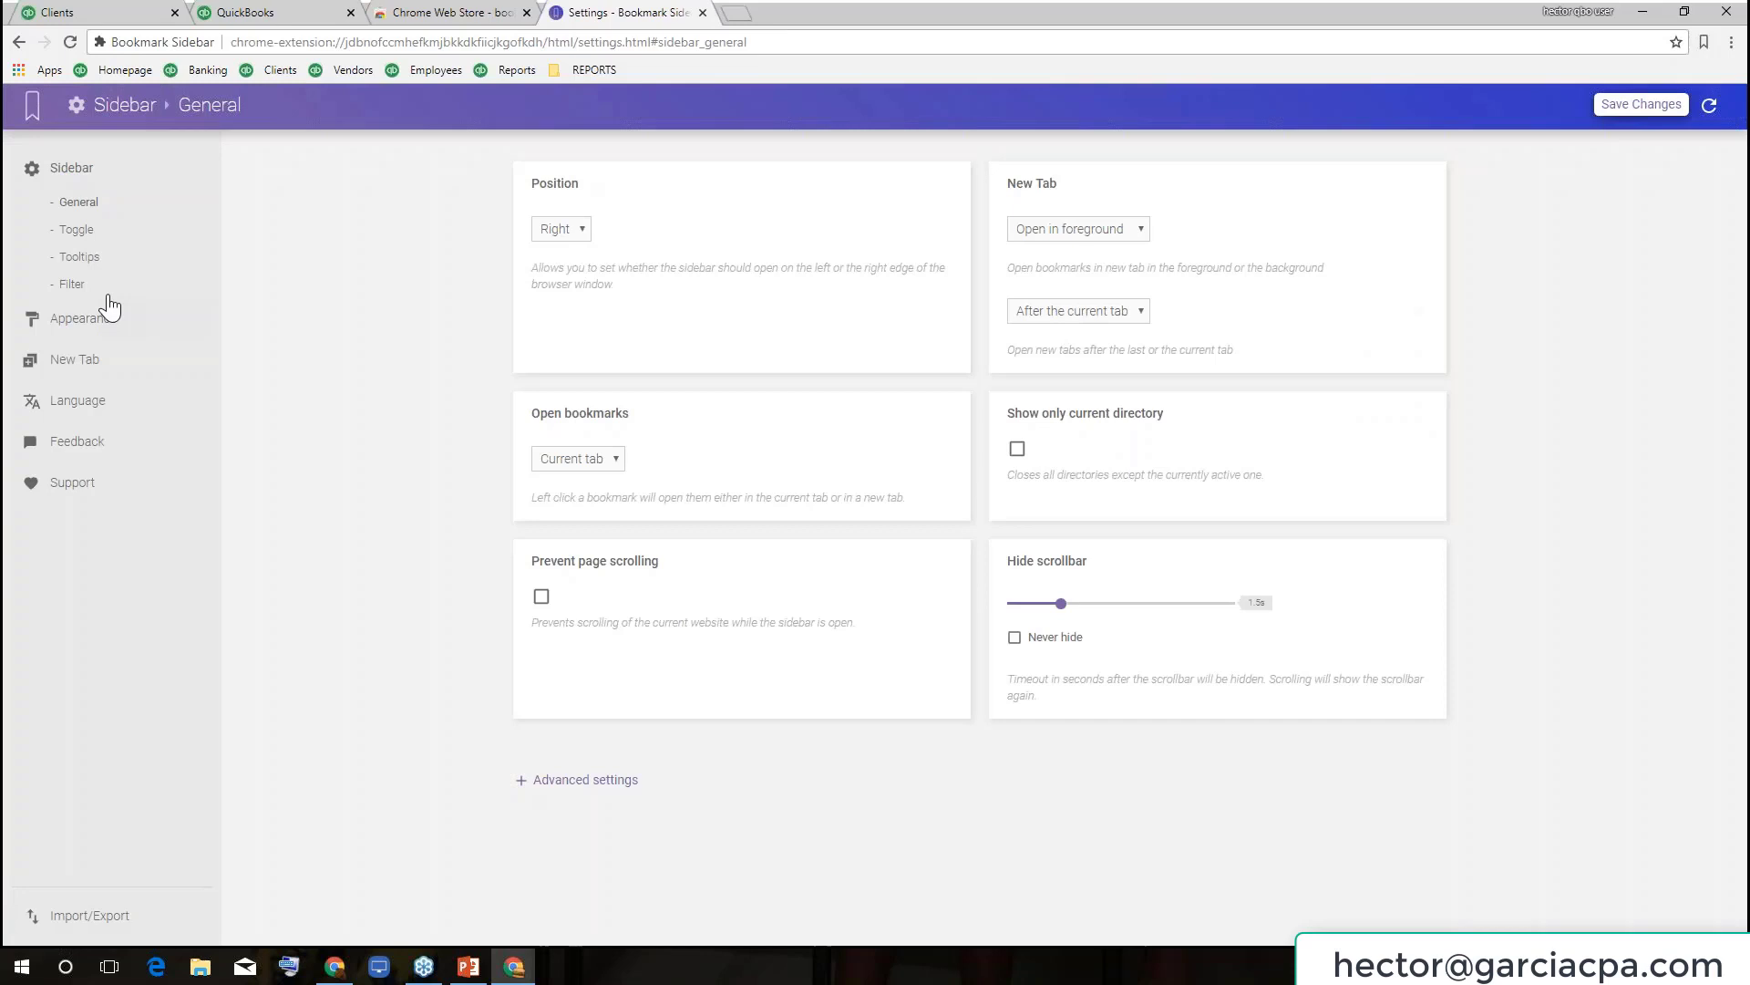
In the extension's general Appearance settings, set the typeface to Arial, the surface to dark and the color scheme to teal.
left_click(82, 332)
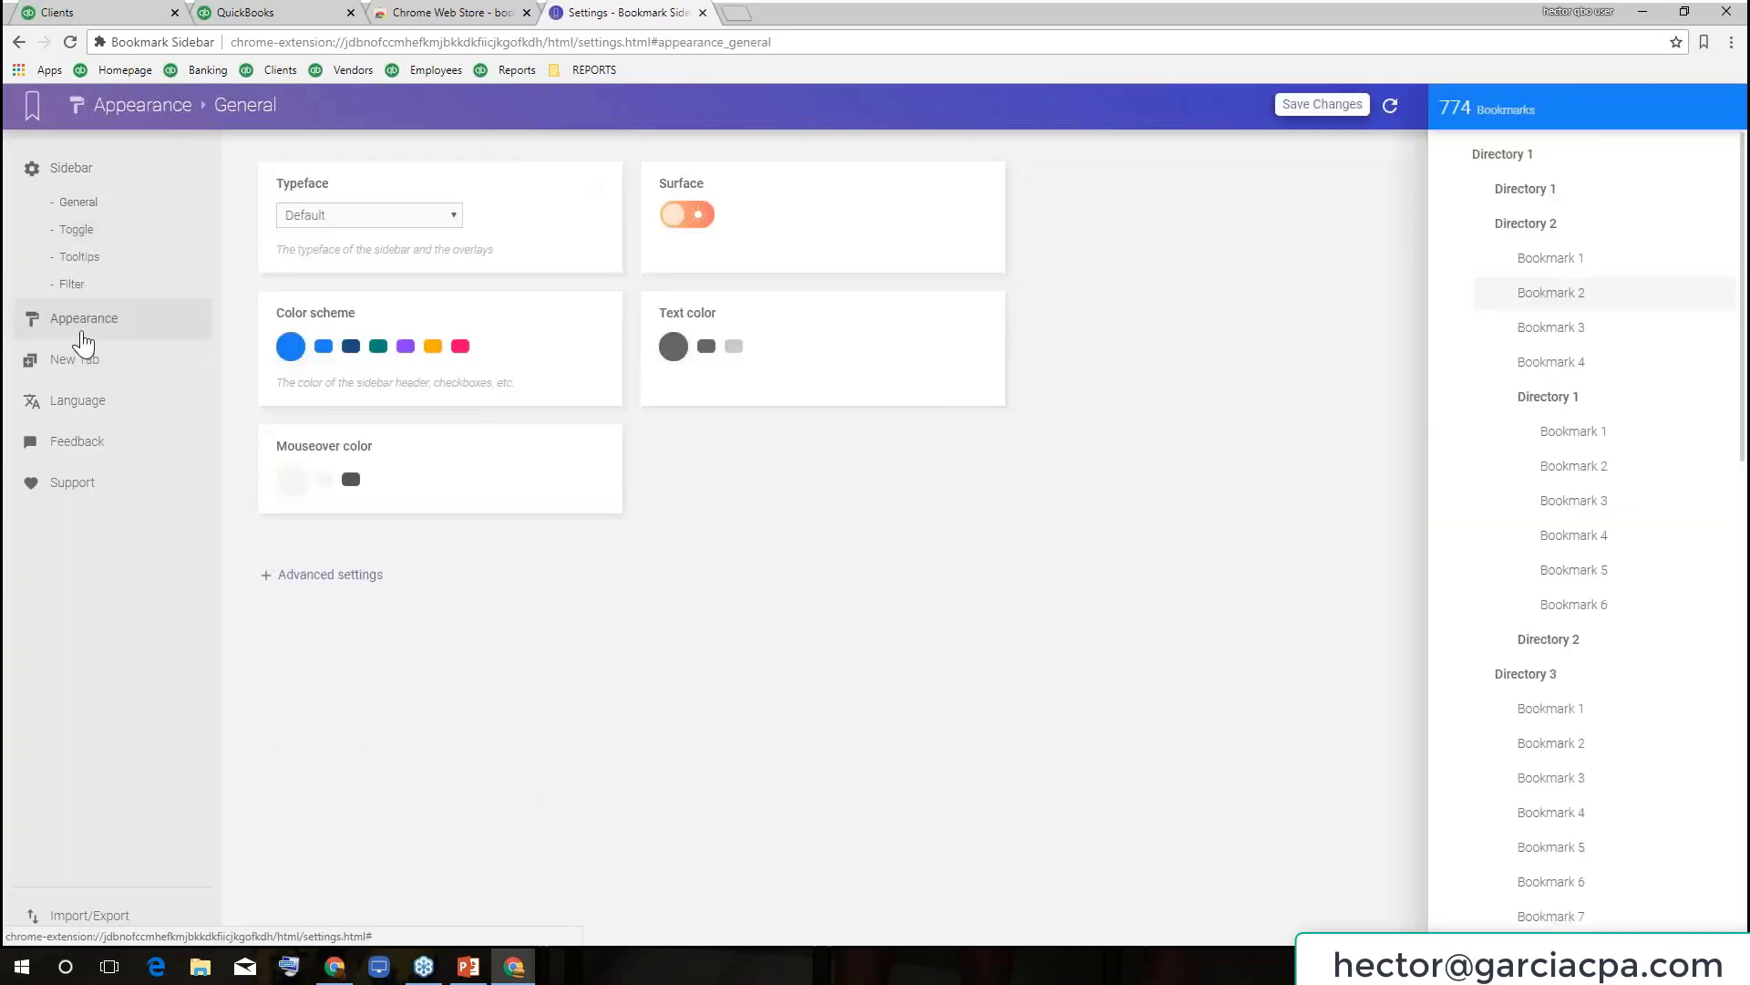
left_click(375, 217)
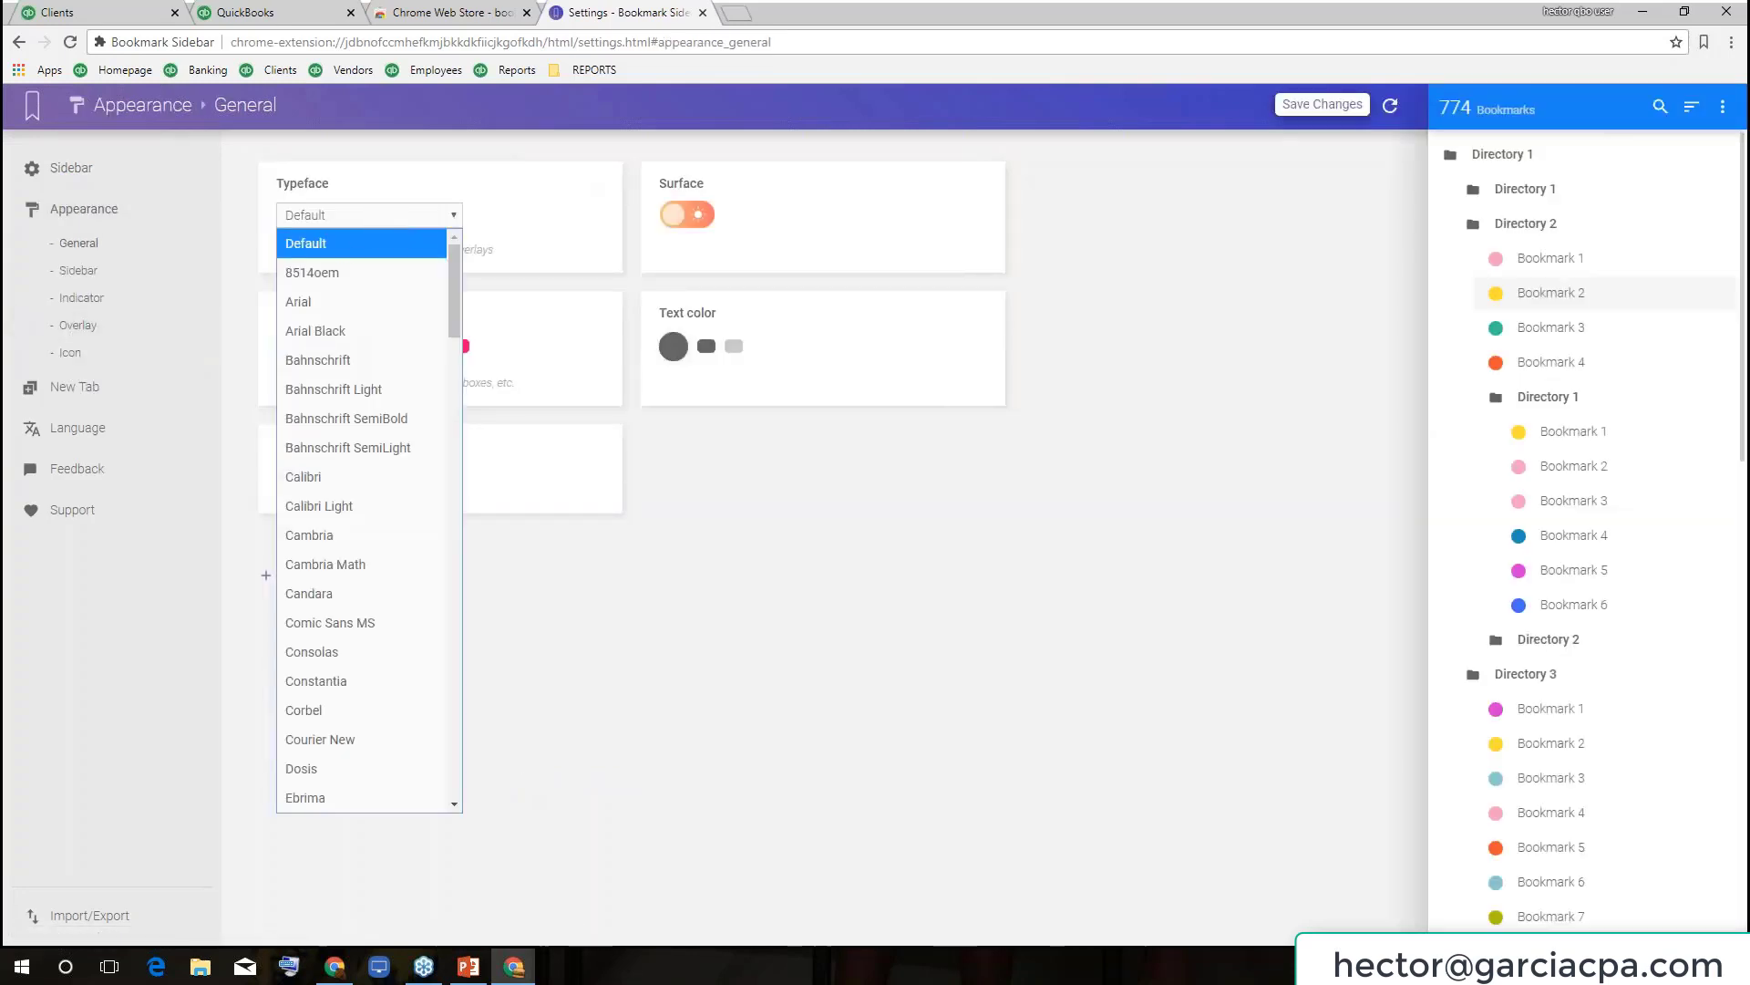
left_click(320, 301)
left_click(679, 214)
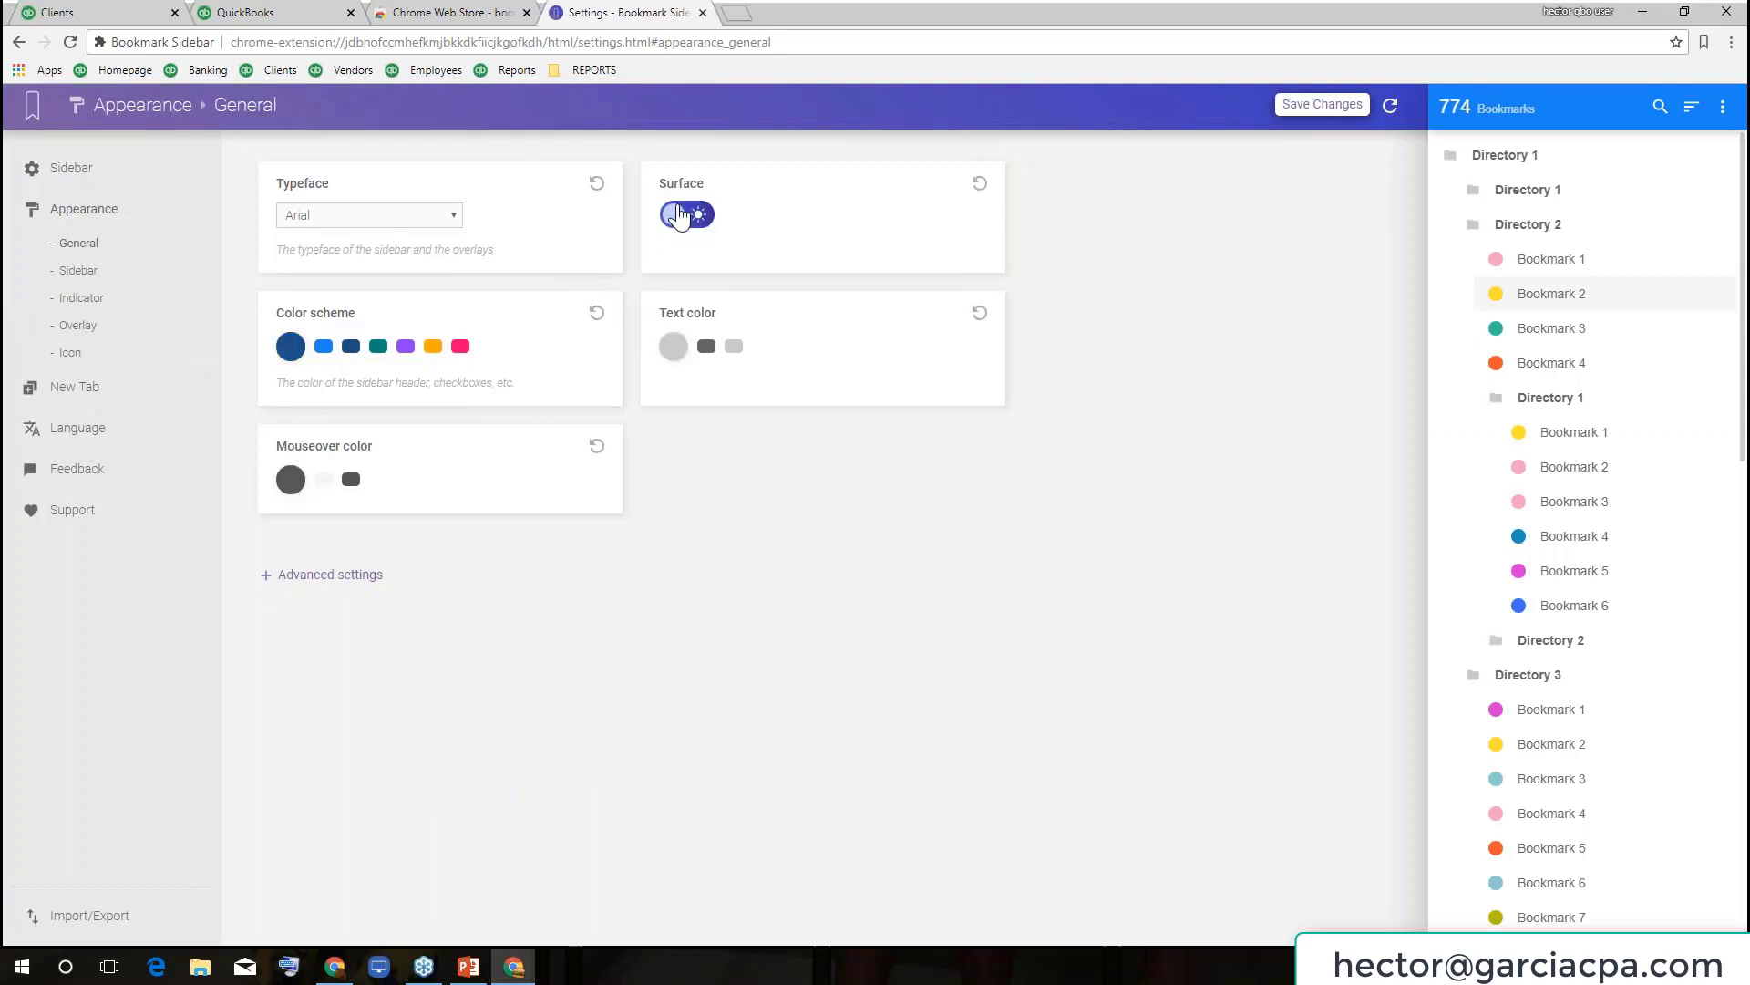
left_click(378, 346)
left_click(538, 538)
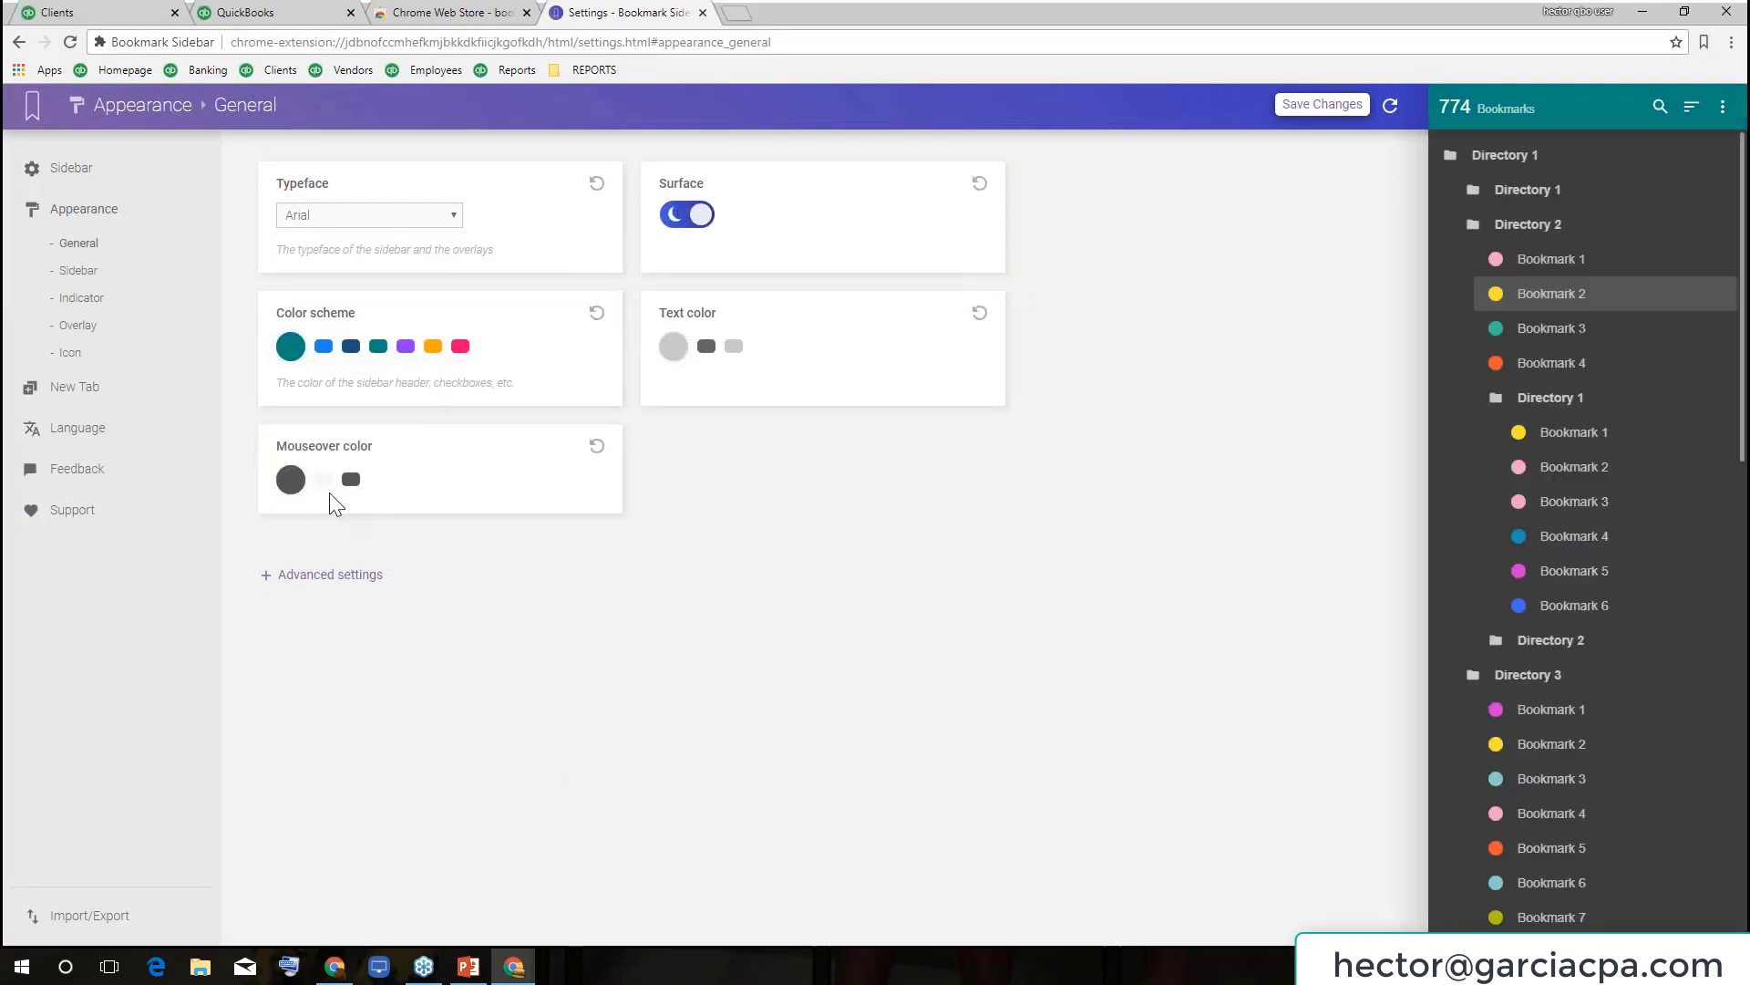
Set the sidebar's width to 300 px, reduce its header height, and save the appearance changes.
left_click(80, 273)
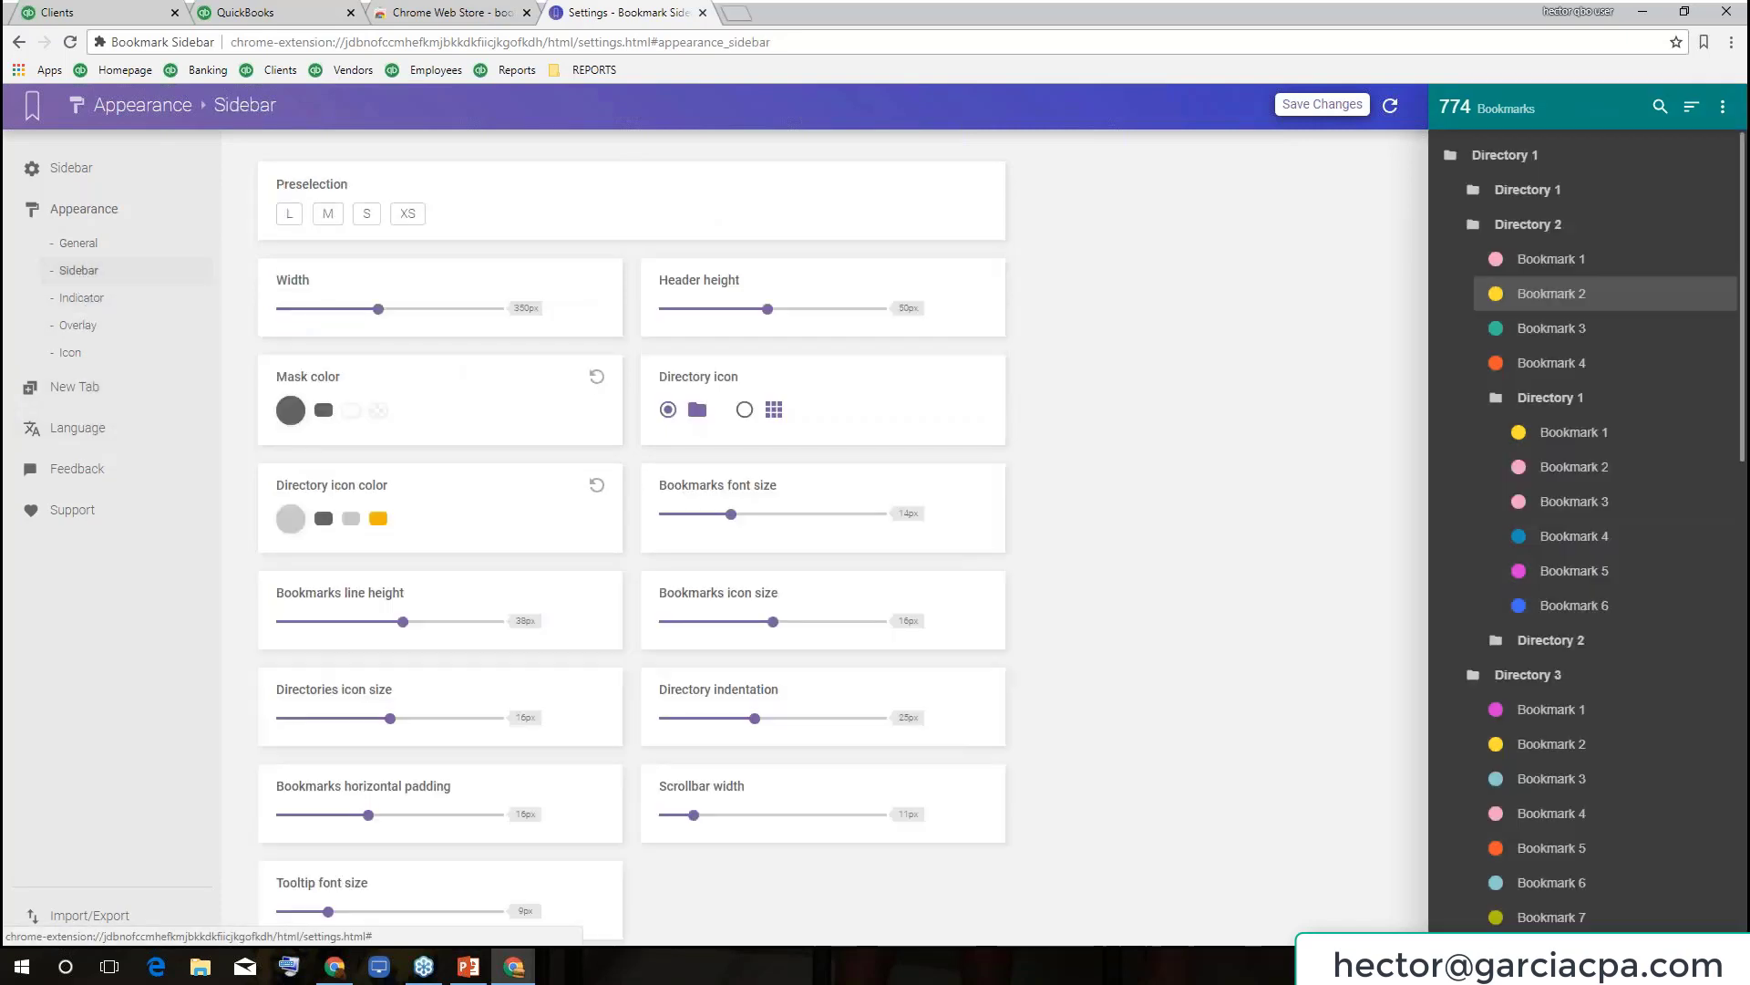
mouse_move(381, 310)
left_mouse_down()
mouse_move(515, 307)
mouse_move(321, 337)
mouse_move(352, 328)
left_mouse_up()
left_click_drag(768, 309, 726, 308)
left_click(1356, 106)
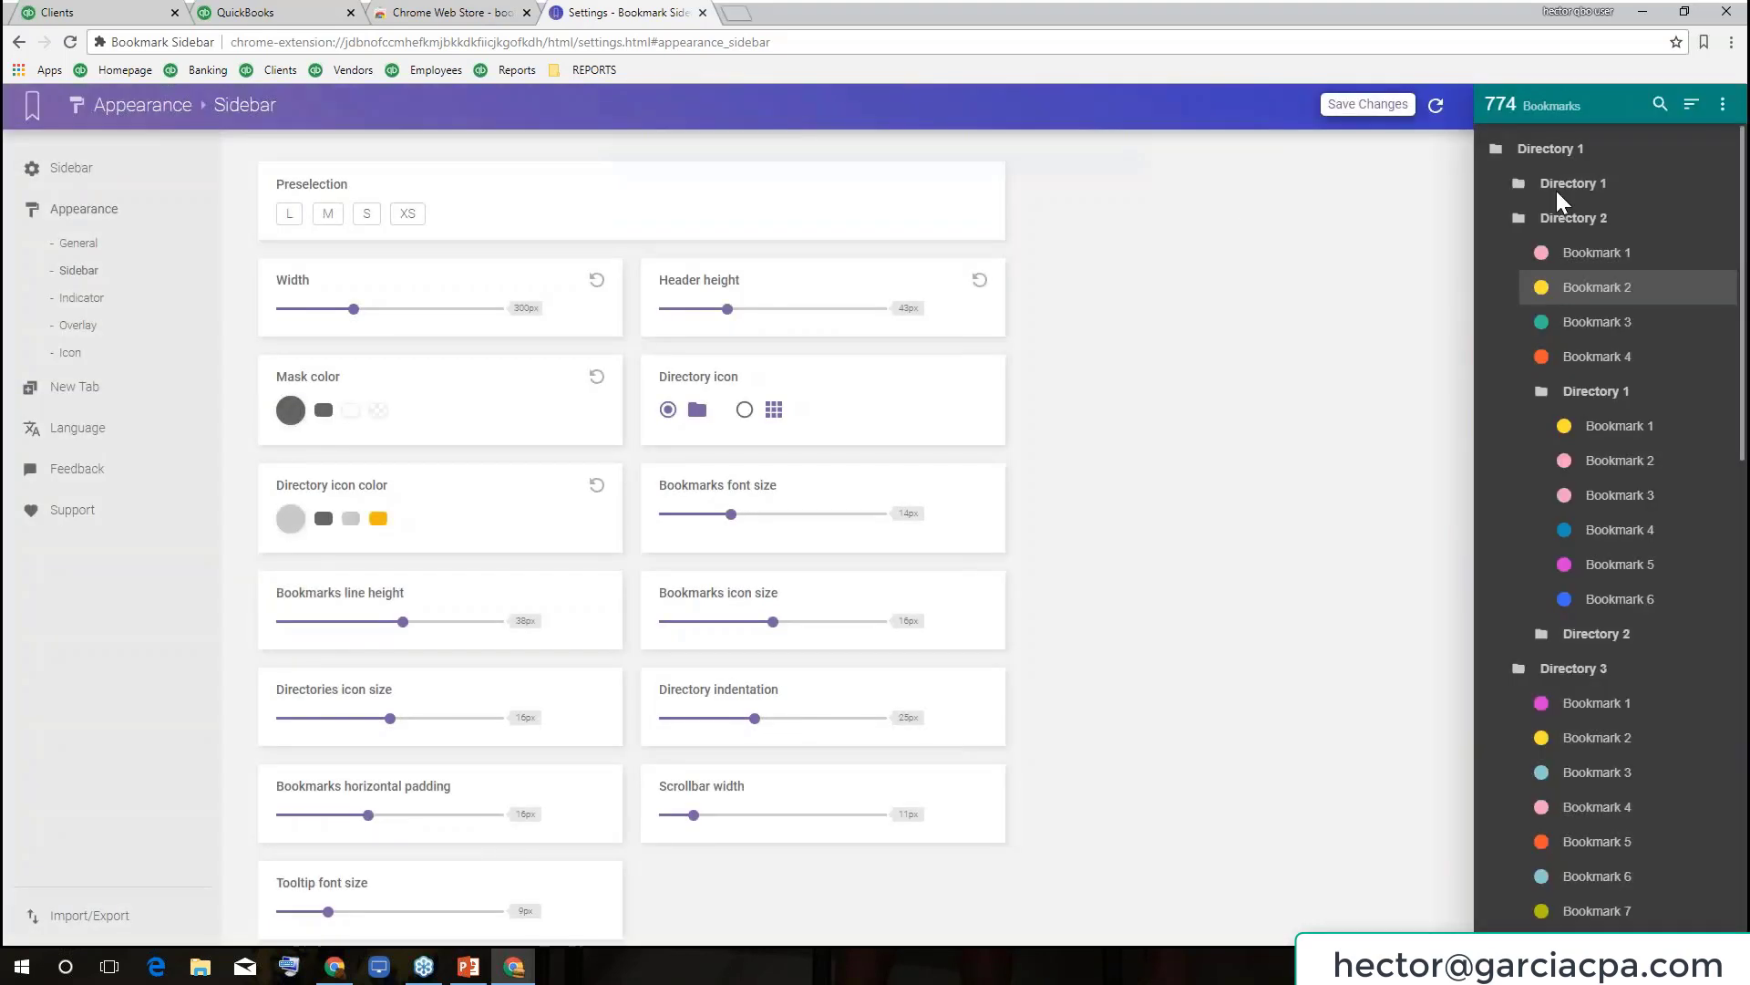
Open the restyled bookmark sidebar on the QuickBooks dashboard in the second tab.
left_click(264, 13)
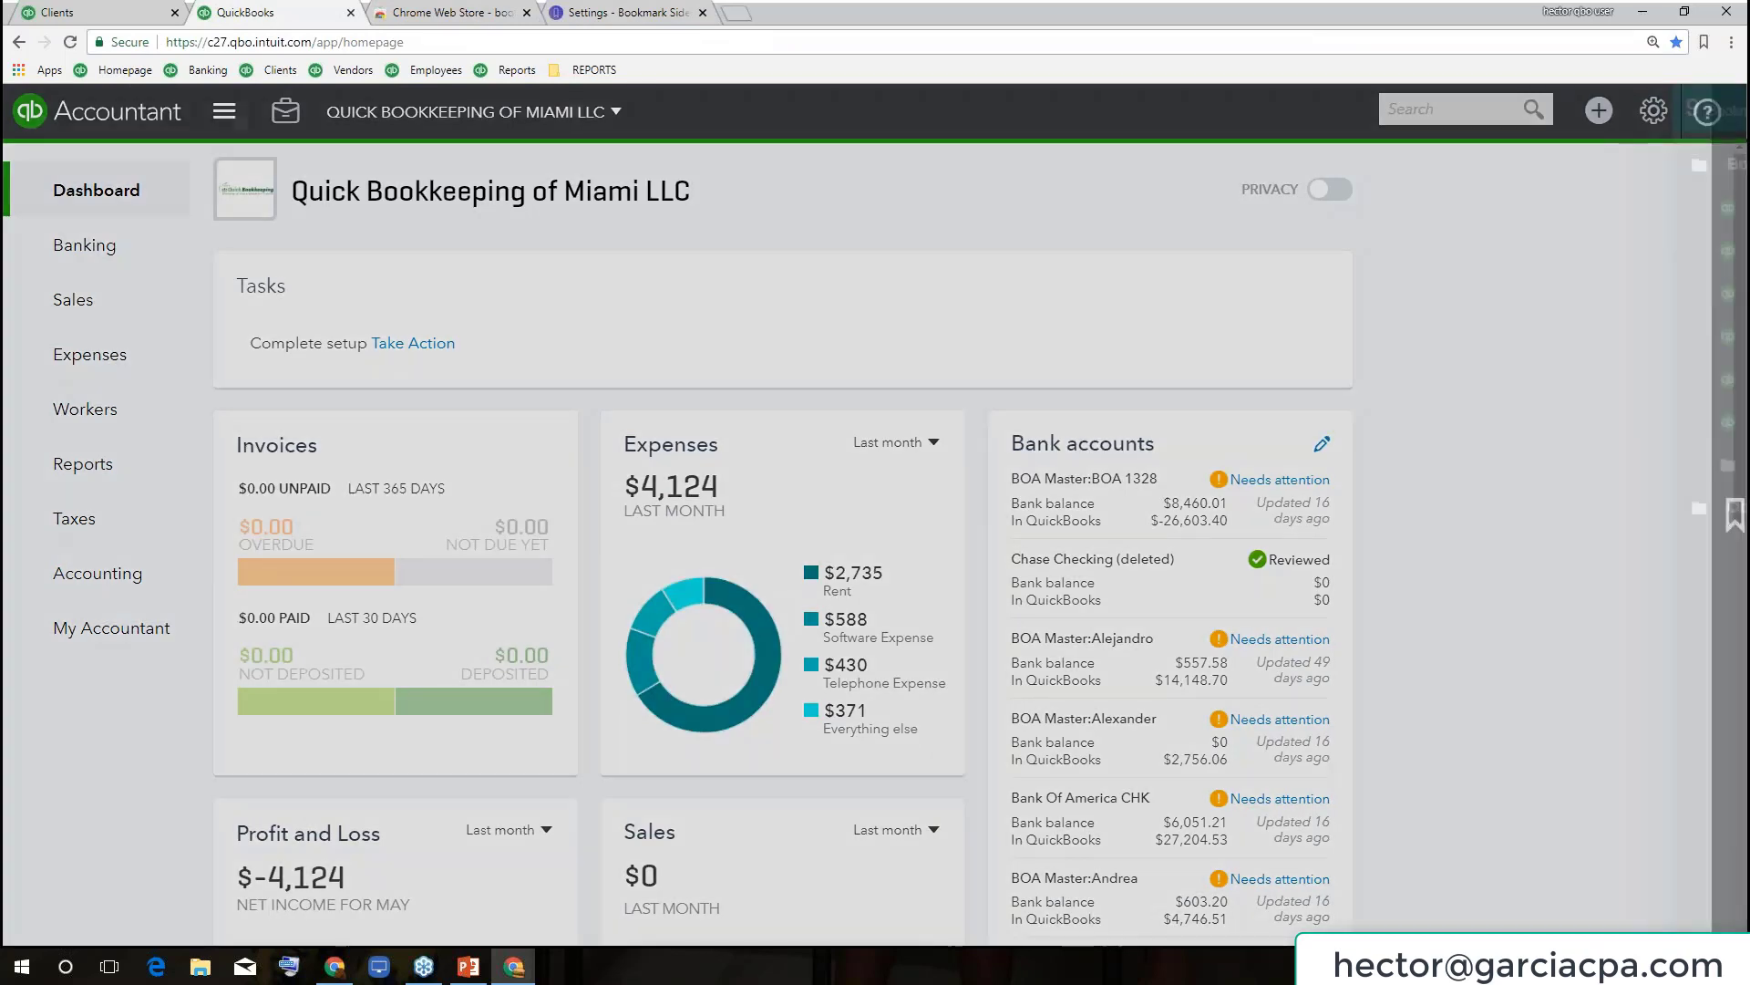
left_click(1741, 492)
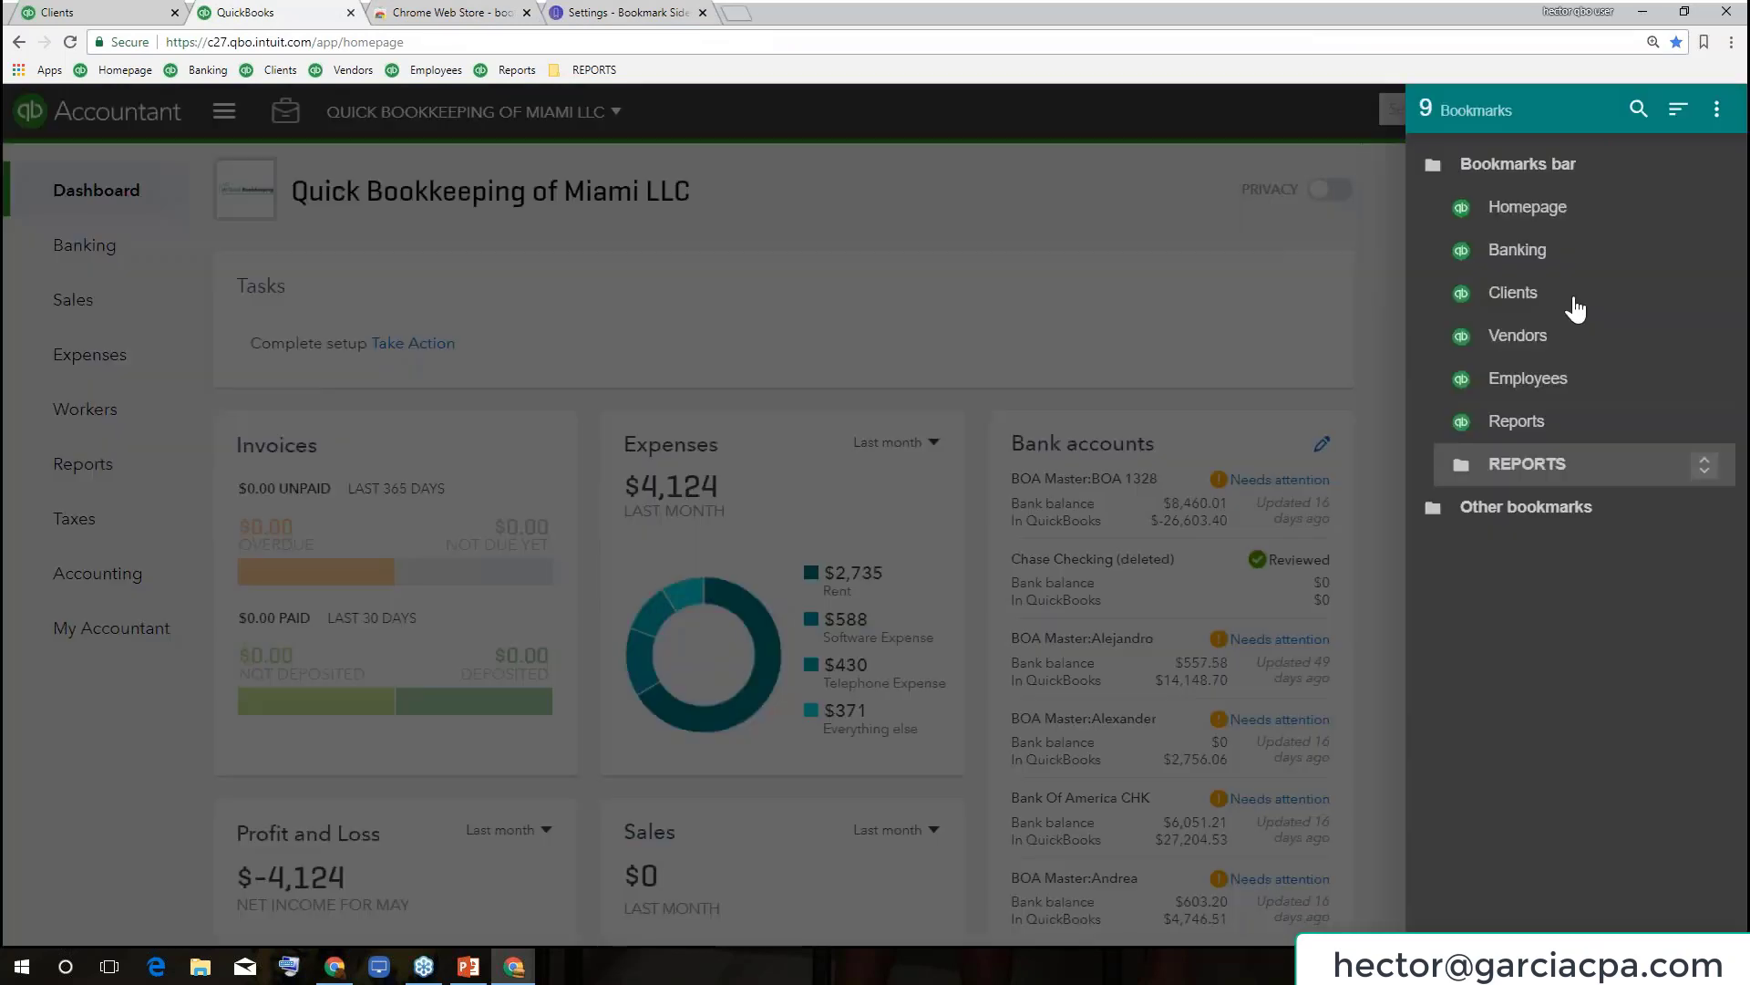